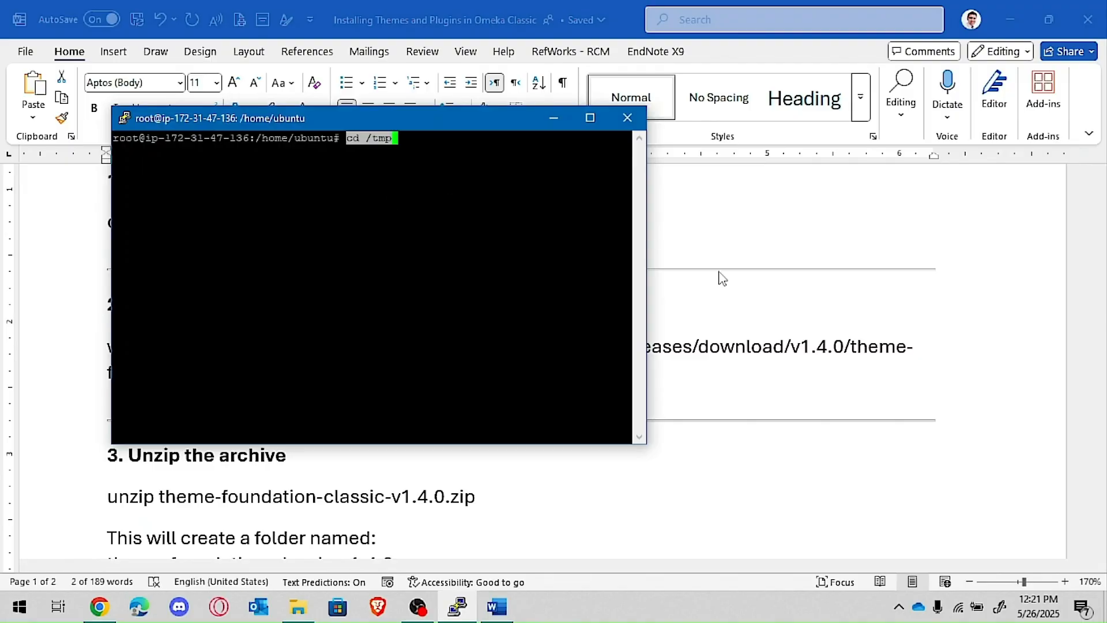
Step: Run the cd /tmp command in the terminal and return to the theme download section of the Word instructions
key(Return)
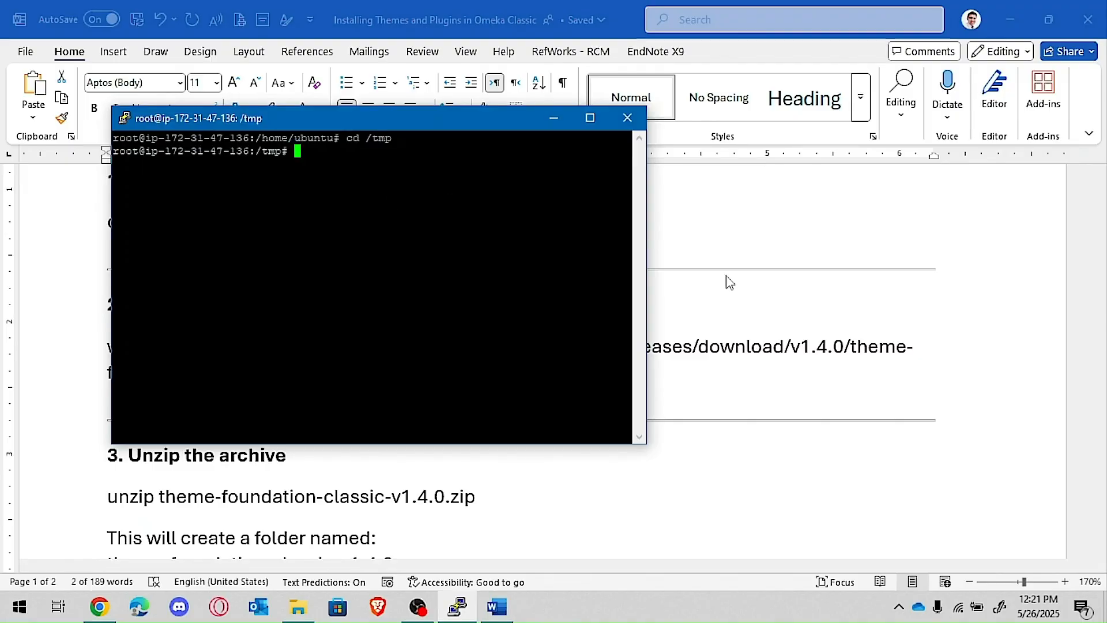
click(850, 357)
scroll(82, 374, down, 1)
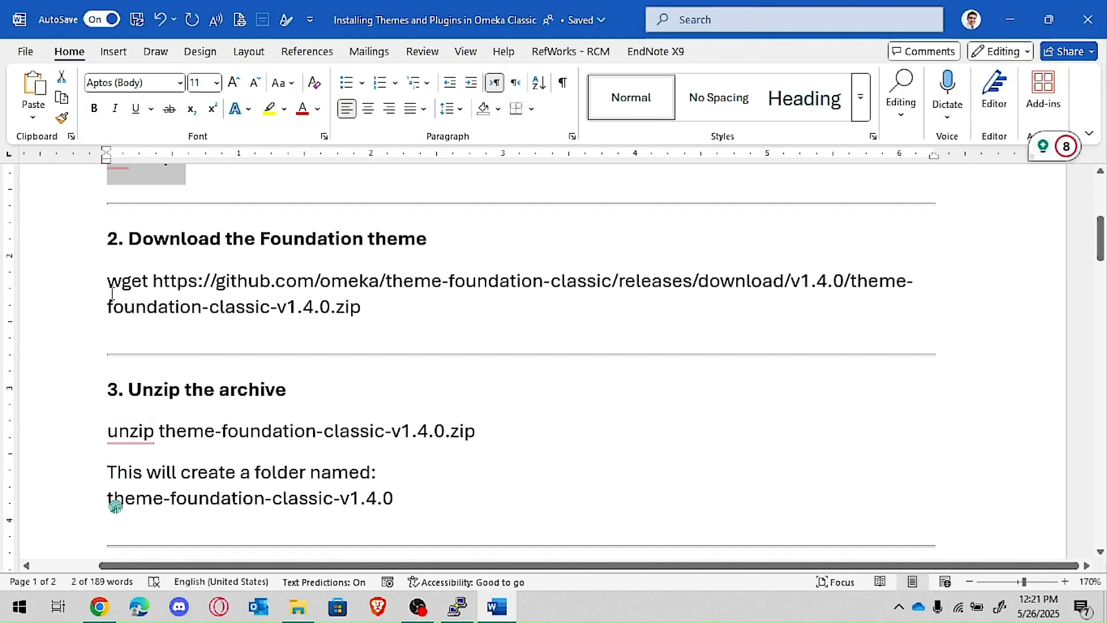
click(361, 237)
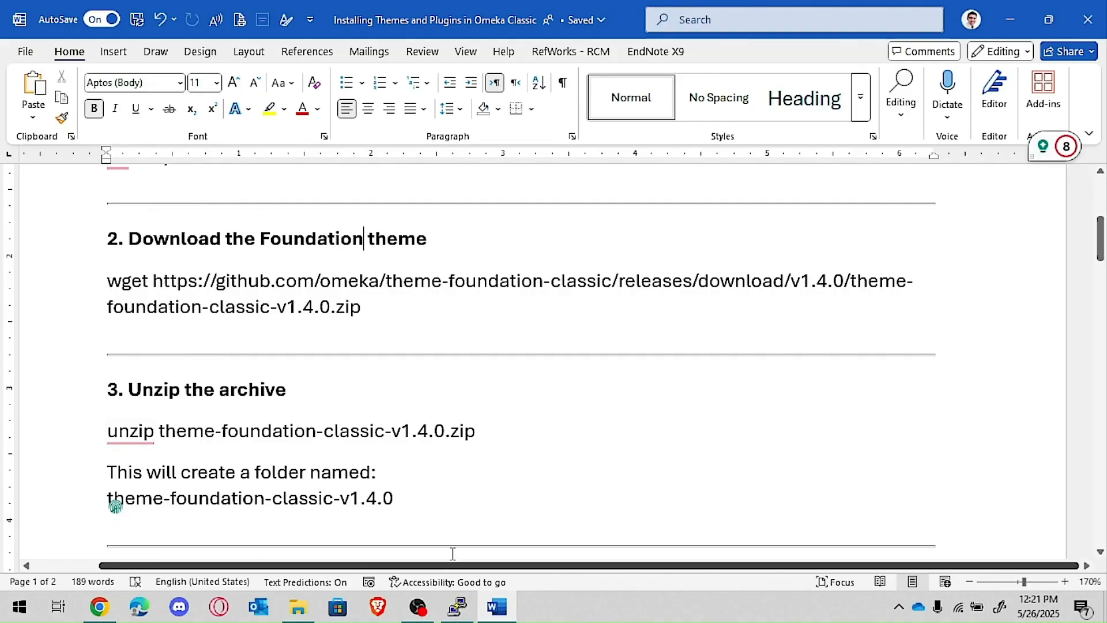
Step: Switch to Chrome and open the Themes page of the Omeka Classic website in a new tab
click(99, 606)
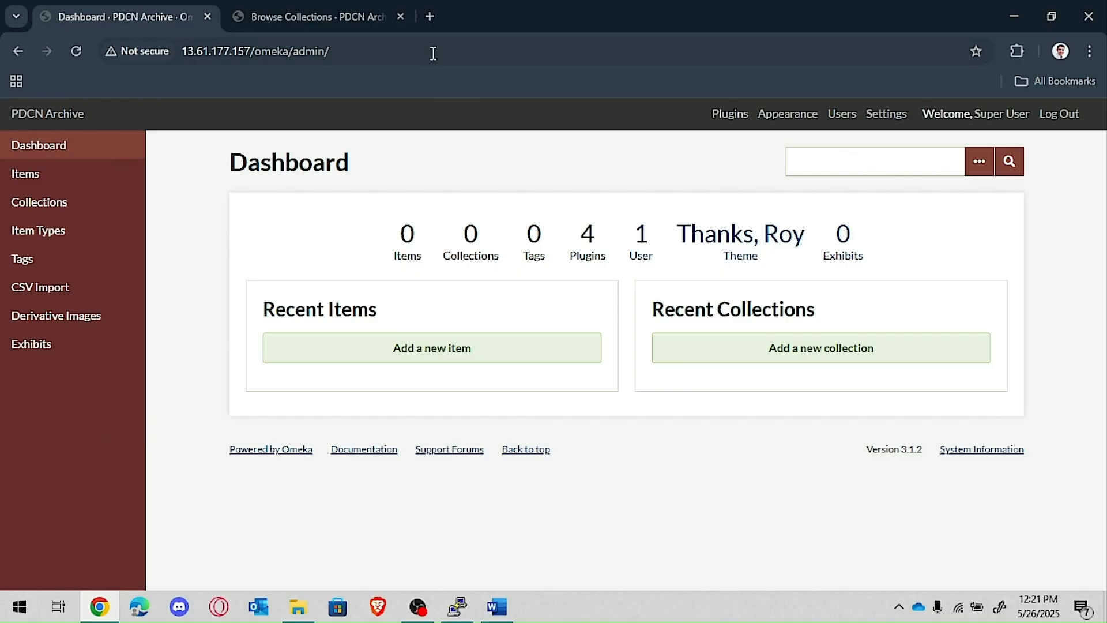
click(431, 16)
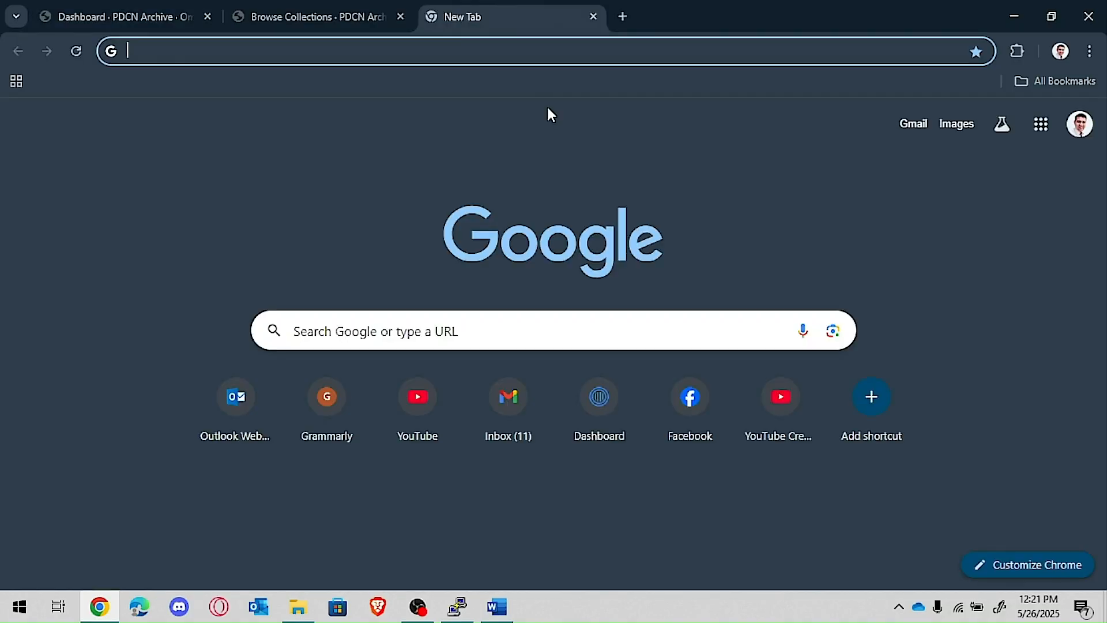
text(ome)
key(Return)
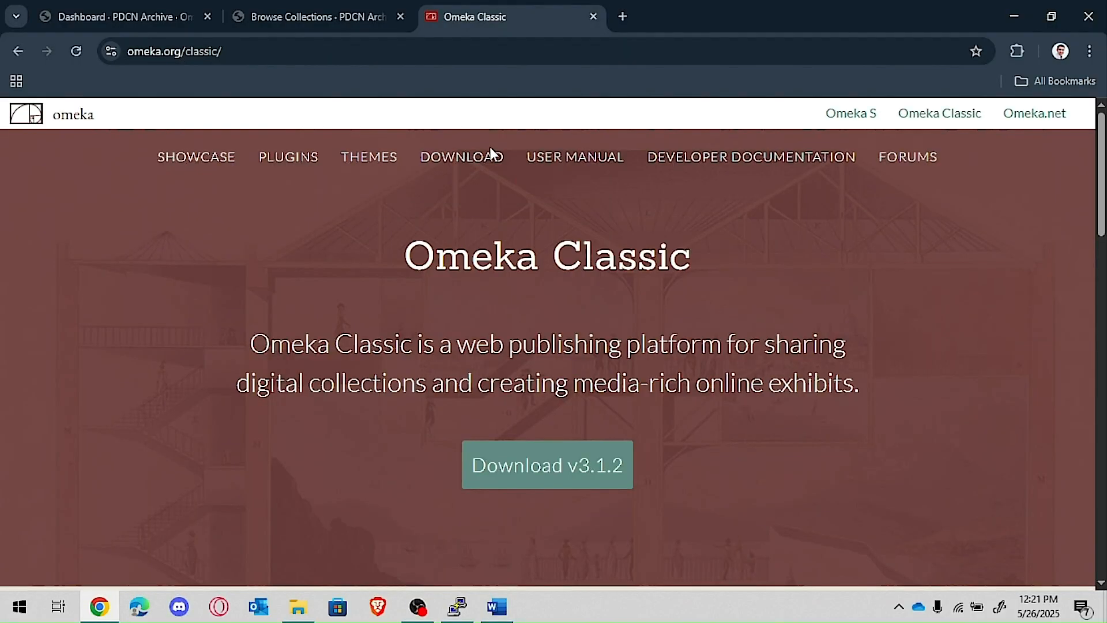
click(396, 158)
Step: Browse the available Omeka Classic themes, comparing their previews, descriptions and versions
scroll(881, 496, down, 4)
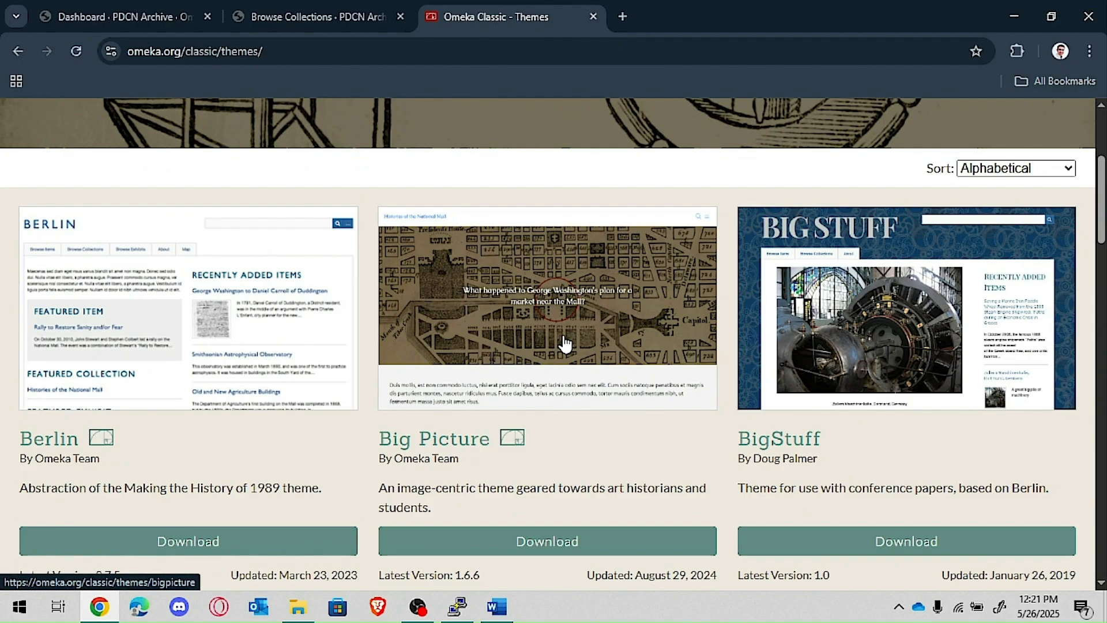
scroll(633, 384, down, 4)
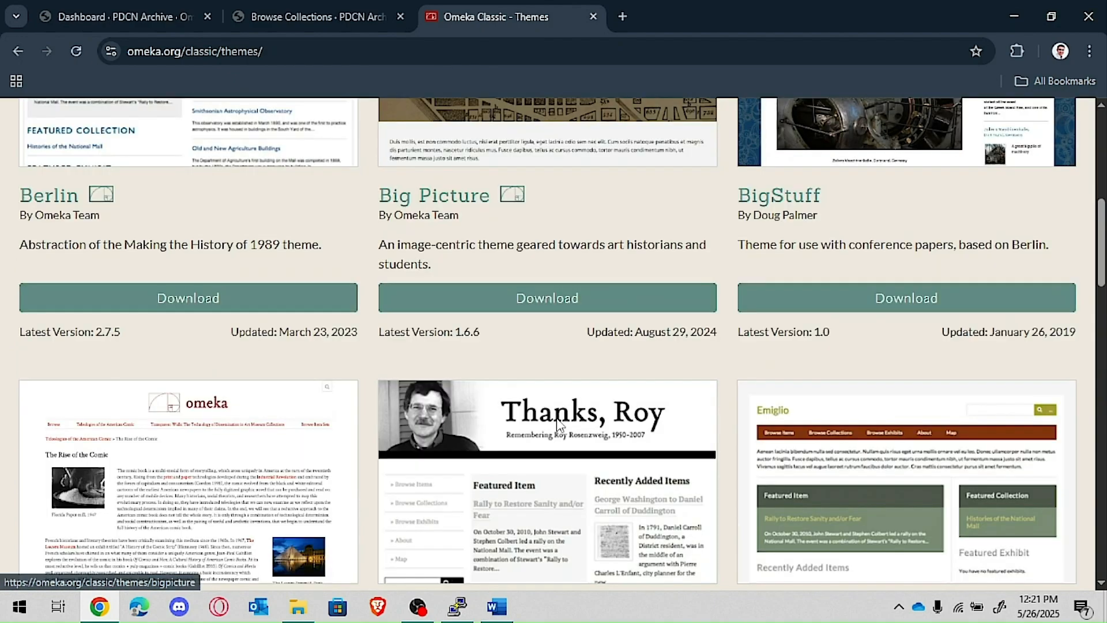
scroll(651, 473, down, 5)
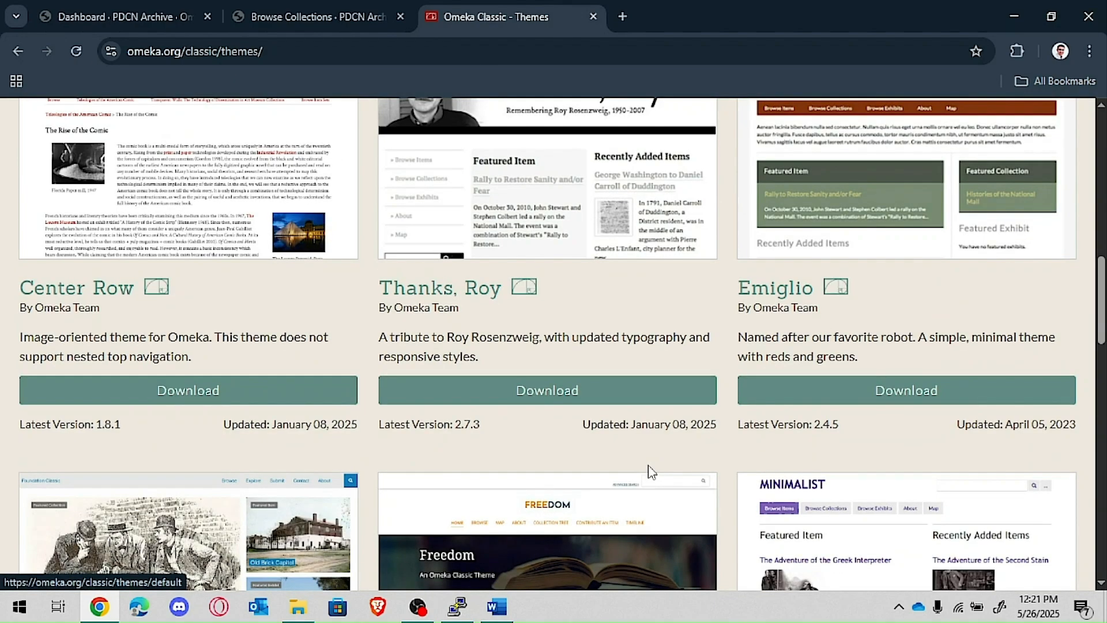
scroll(650, 473, down, 5)
scroll(648, 465, down, 1)
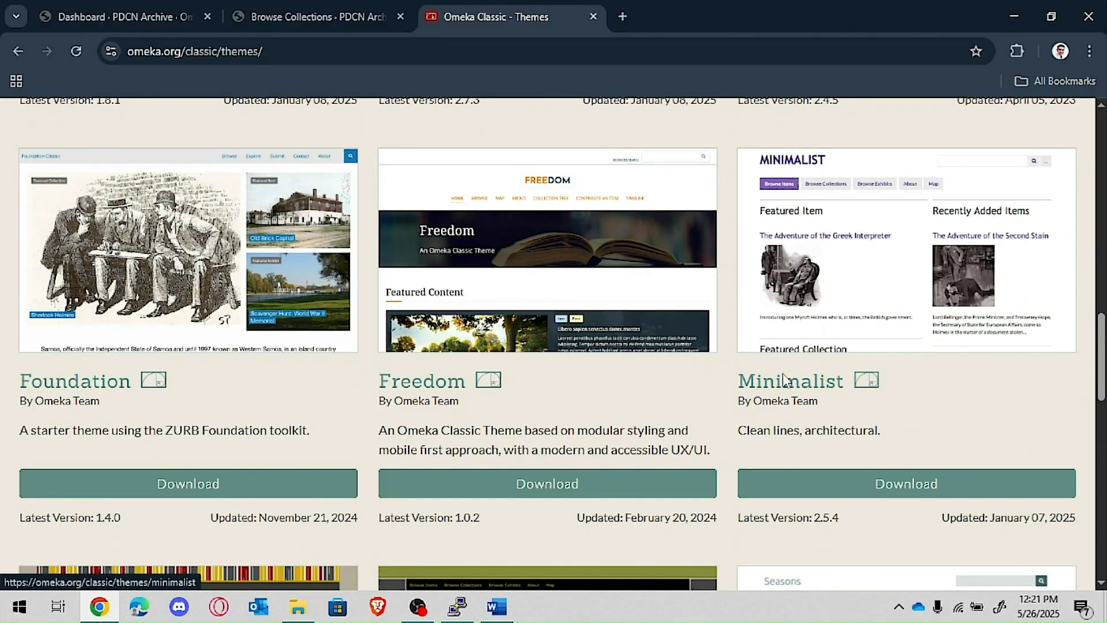
scroll(819, 323, down, 5)
scroll(782, 396, down, 4)
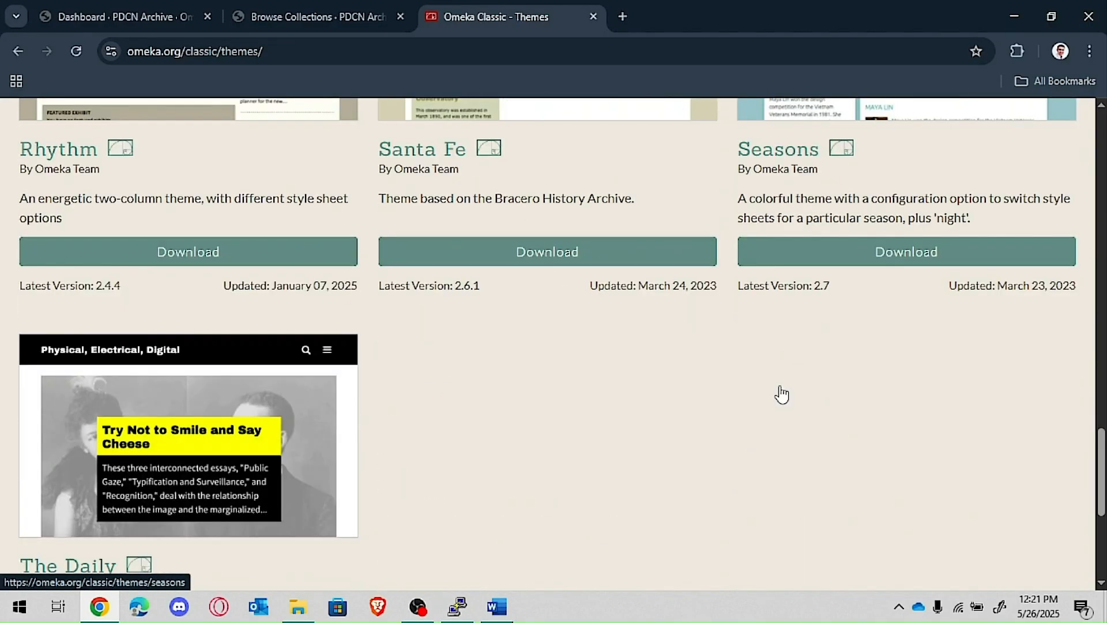
scroll(782, 396, up, 10)
scroll(782, 396, up, 6)
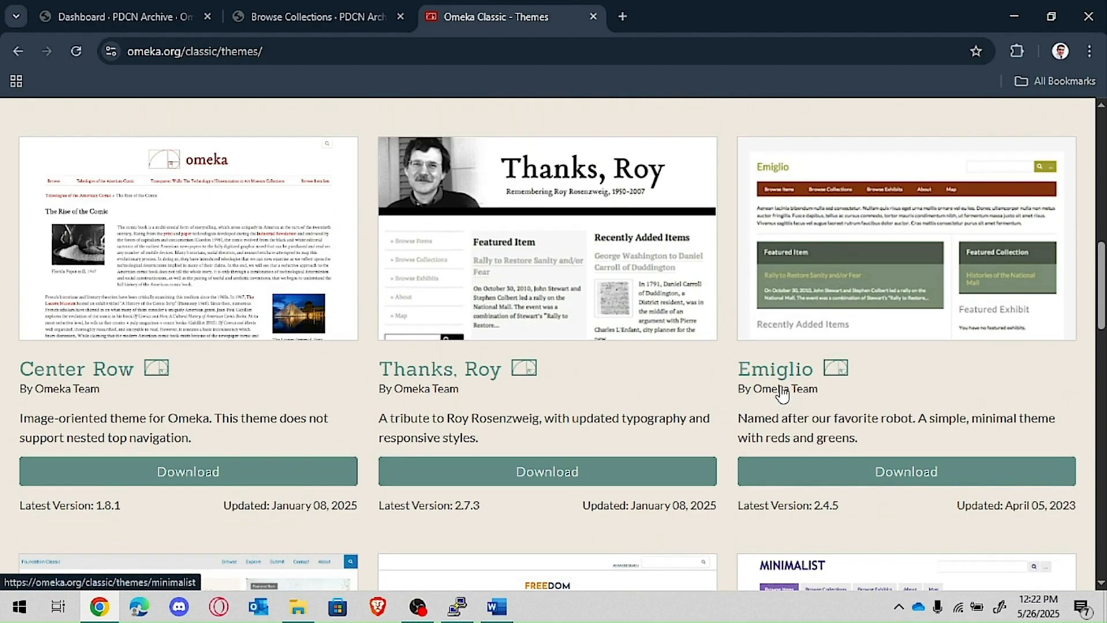
scroll(898, 439, down, 1)
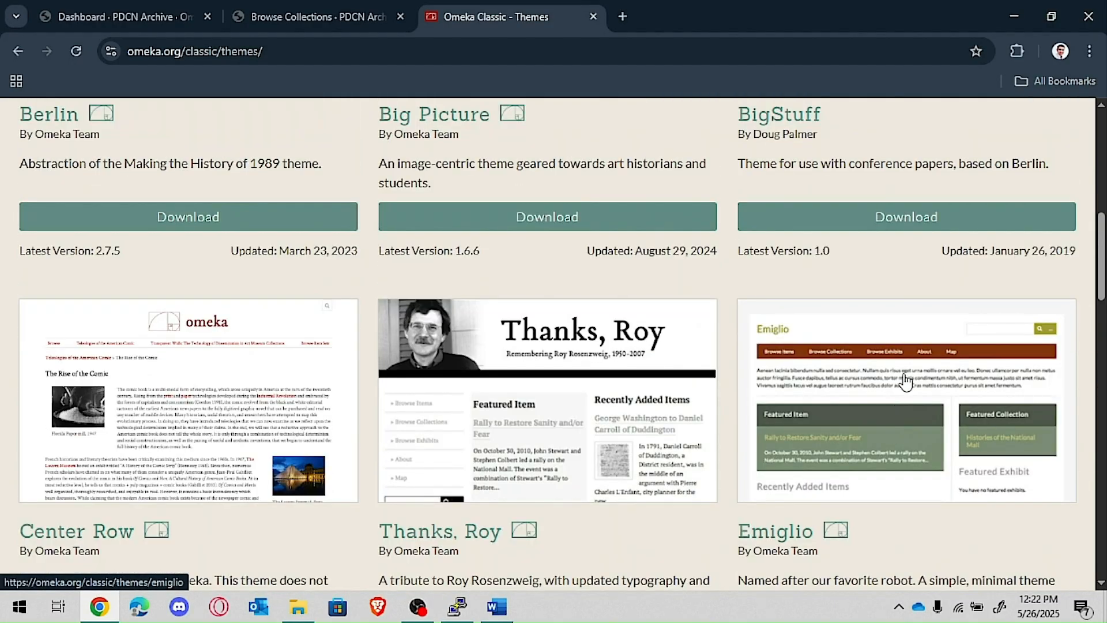
Step: Open the Emiglio theme's page and copy the link address of its version 2.4.5 download
click(907, 381)
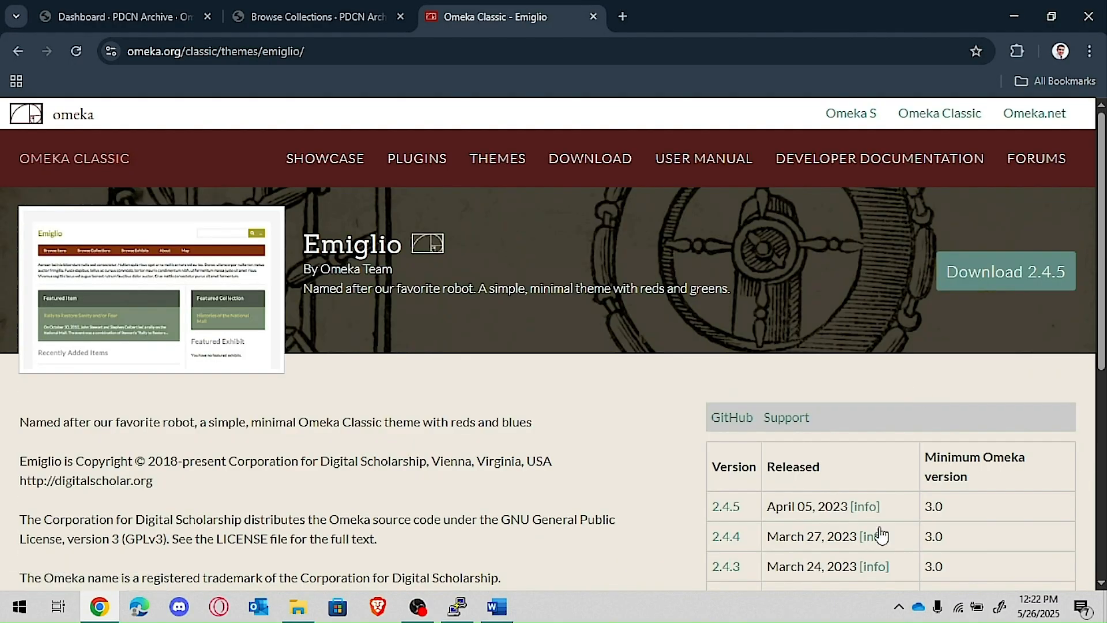
right_click(1036, 265)
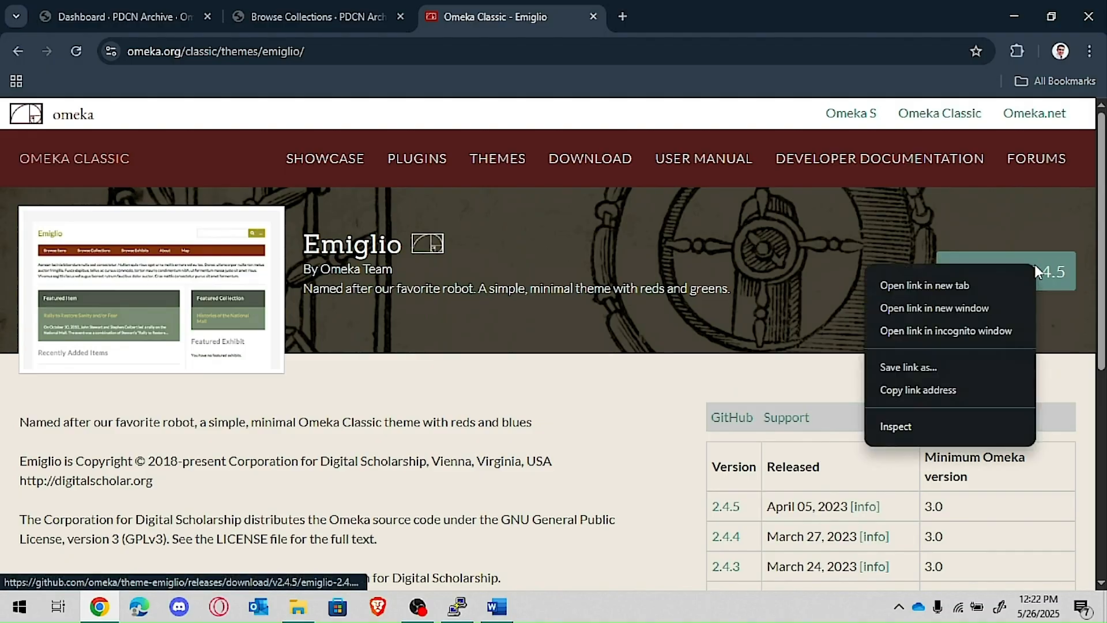
click(936, 391)
Step: In the Word instructions, replace the Foundation URL after wget with the copied Emiglio 2.4.5 download link
key(alt+Tab)
scroll(546, 372, down, 1)
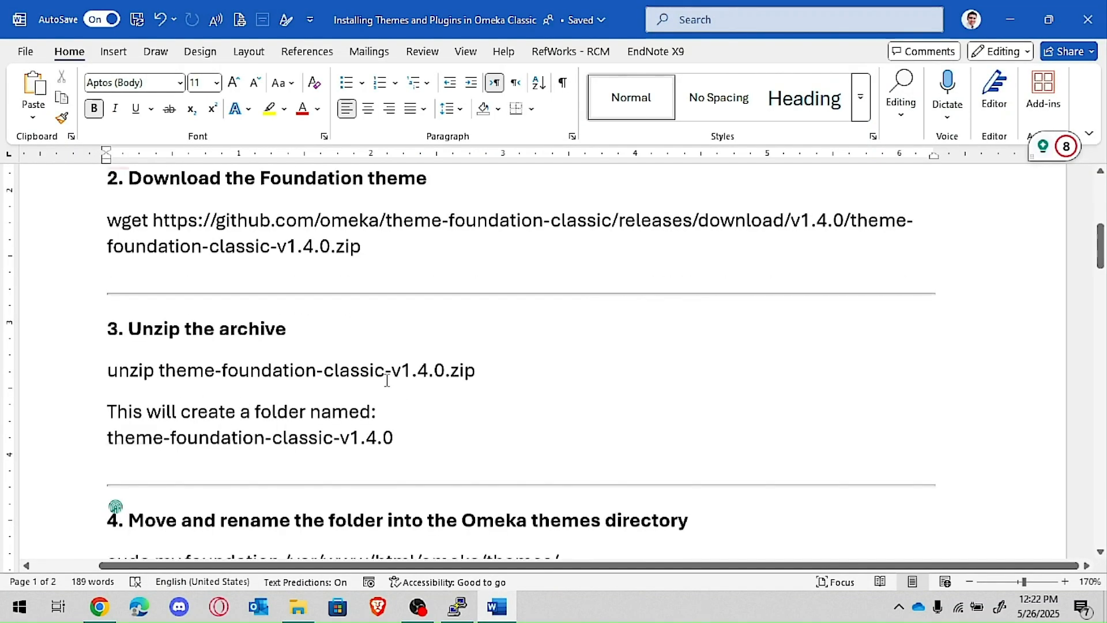
drag(155, 216, 362, 260)
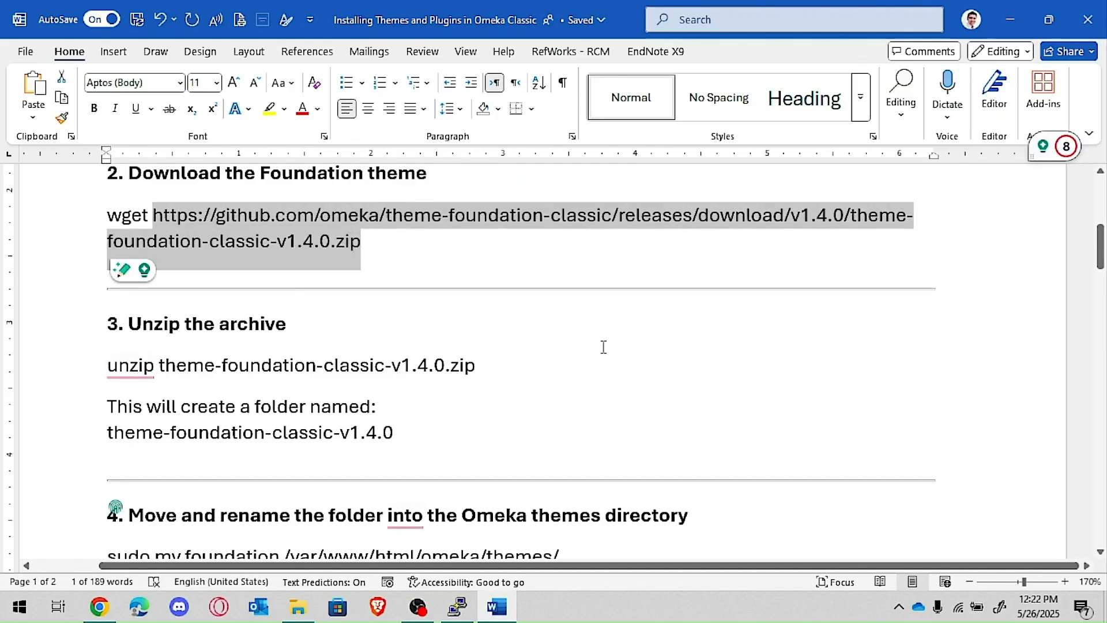
key(Delete)
scroll(603, 349, up, 2)
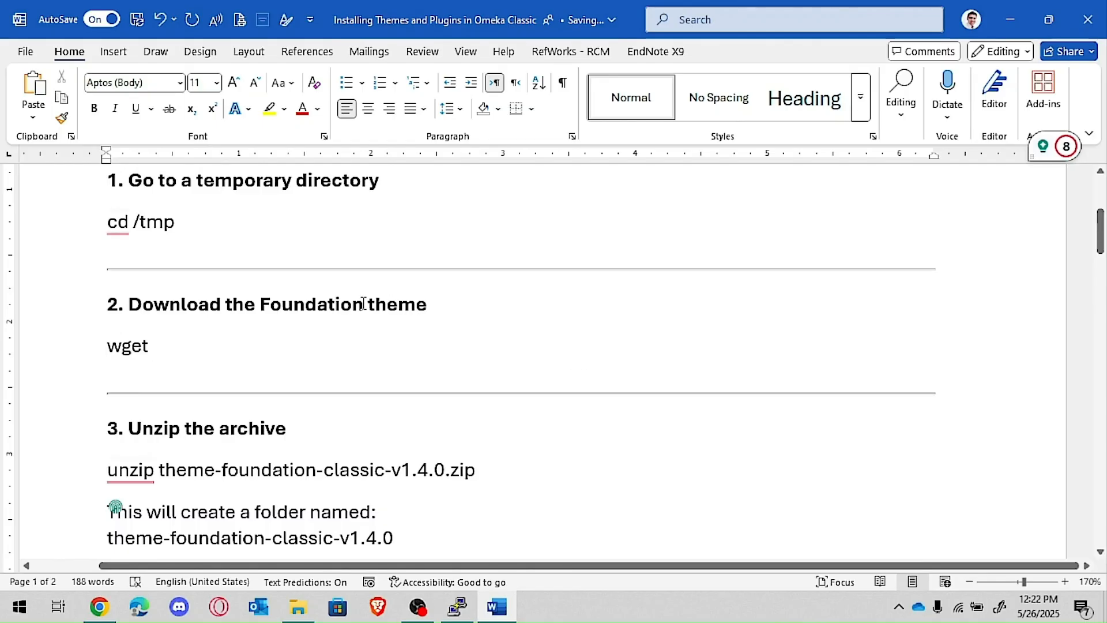
key(ctrl+v)
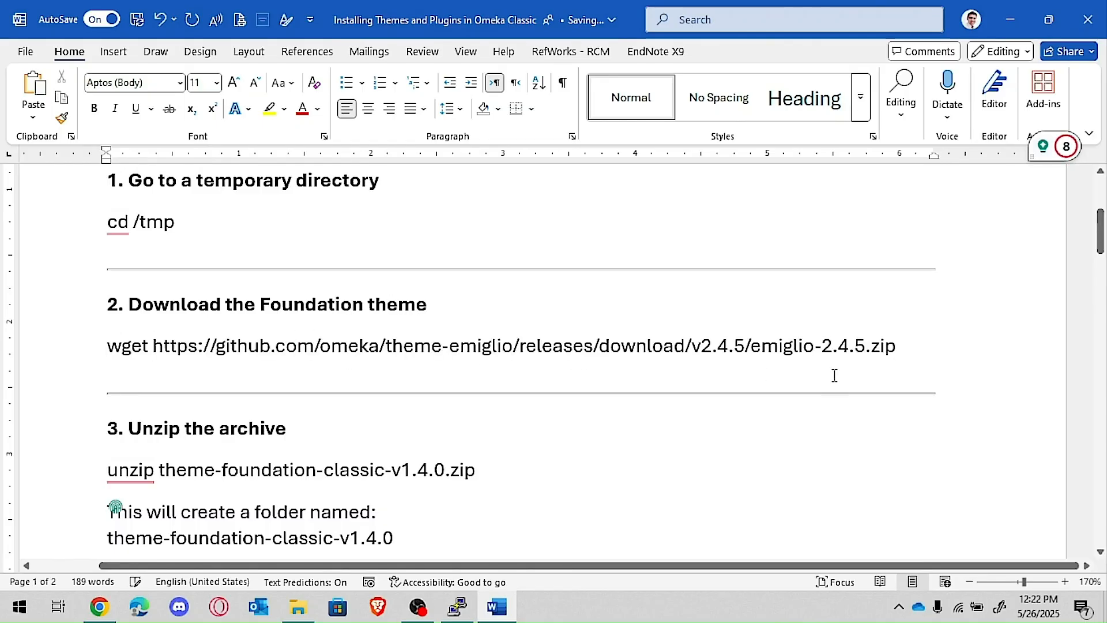
Step: Replace "Foundation" in the section 2 heading with "emiglio", copied from the download URL
drag(815, 345, 750, 345)
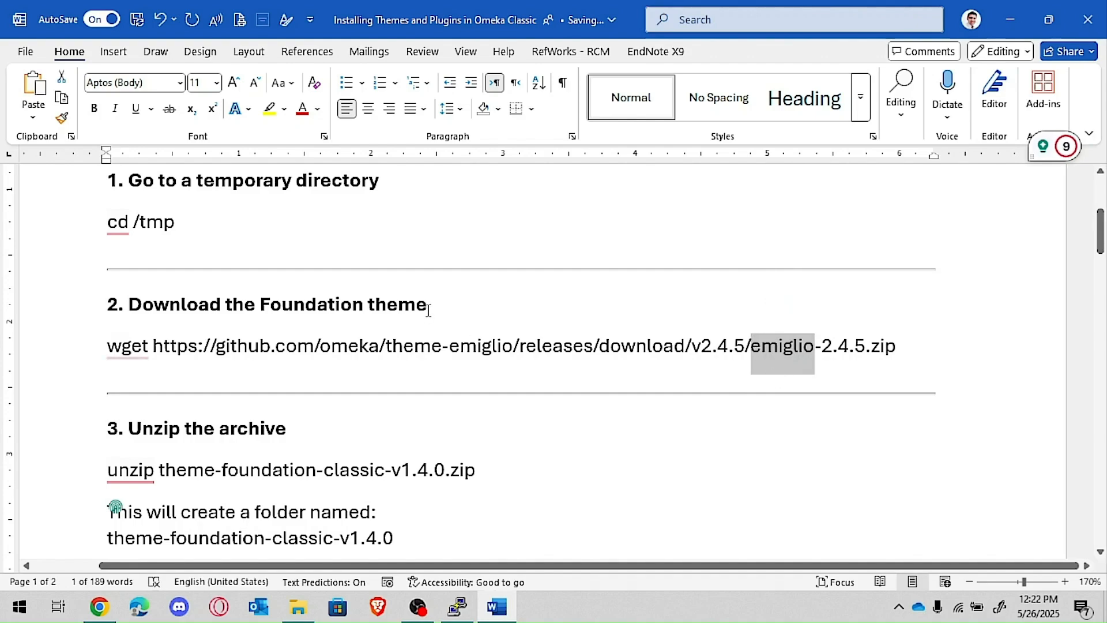
drag(363, 306, 263, 310)
key(ctrl+v)
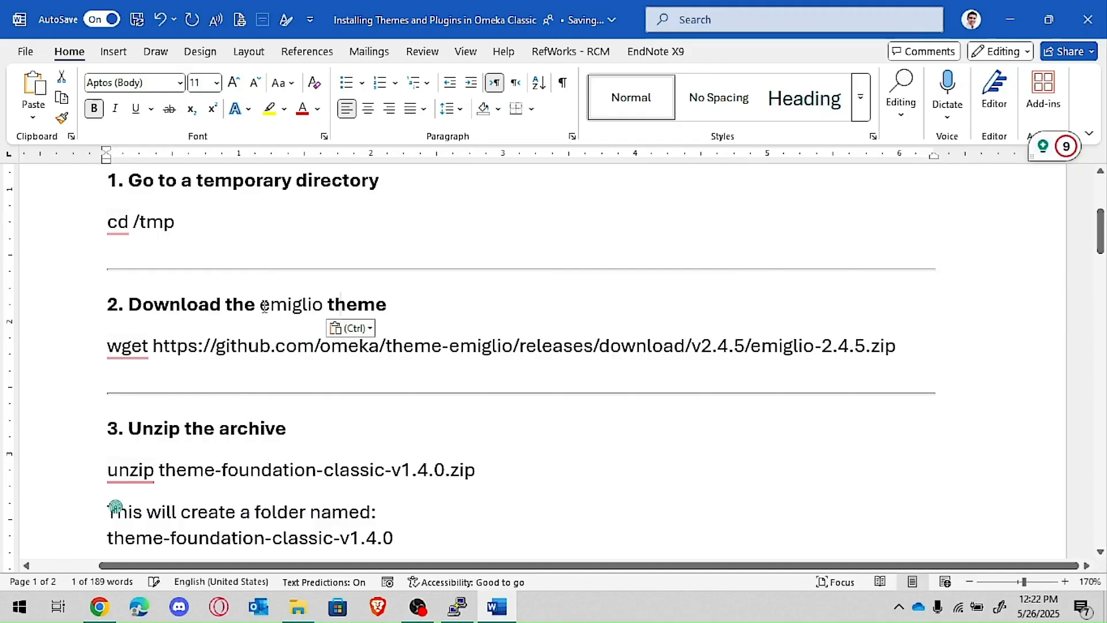
click(843, 378)
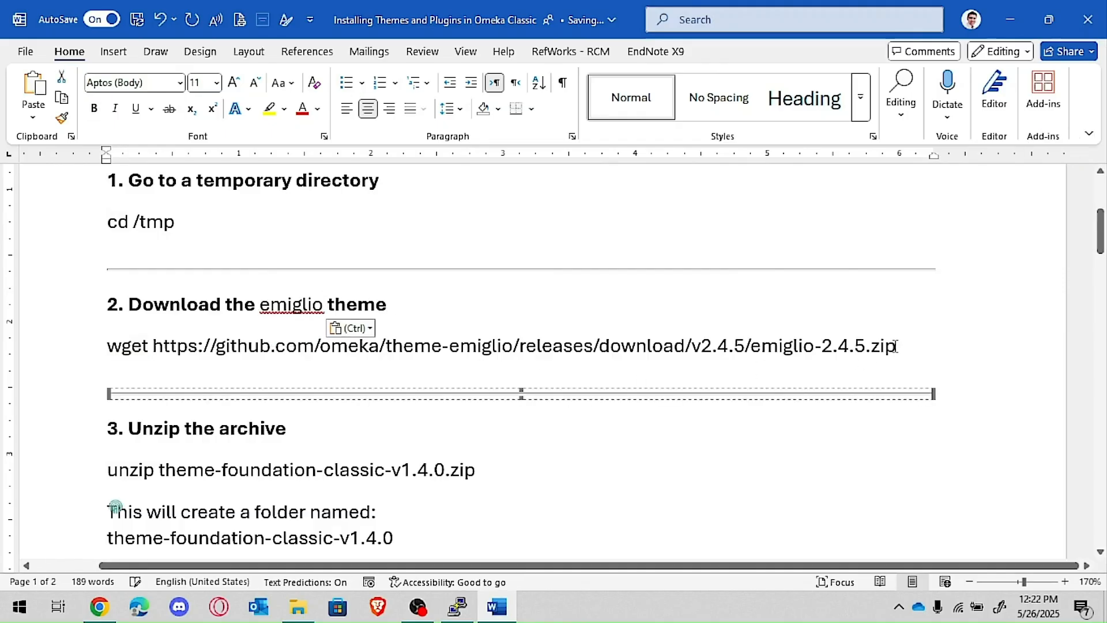
Step: Replace the archive name in the unzip command with emiglio-2.4.5.zip, copied from the end of the wget URL
click(898, 346)
drag(878, 345, 752, 346)
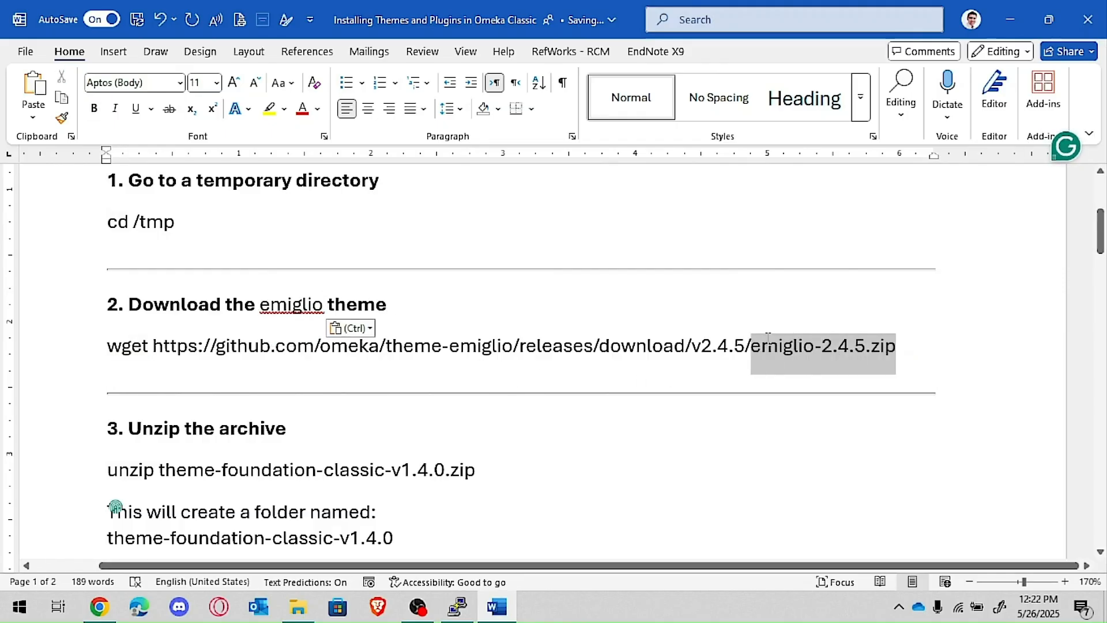
scroll(609, 423, down, 2)
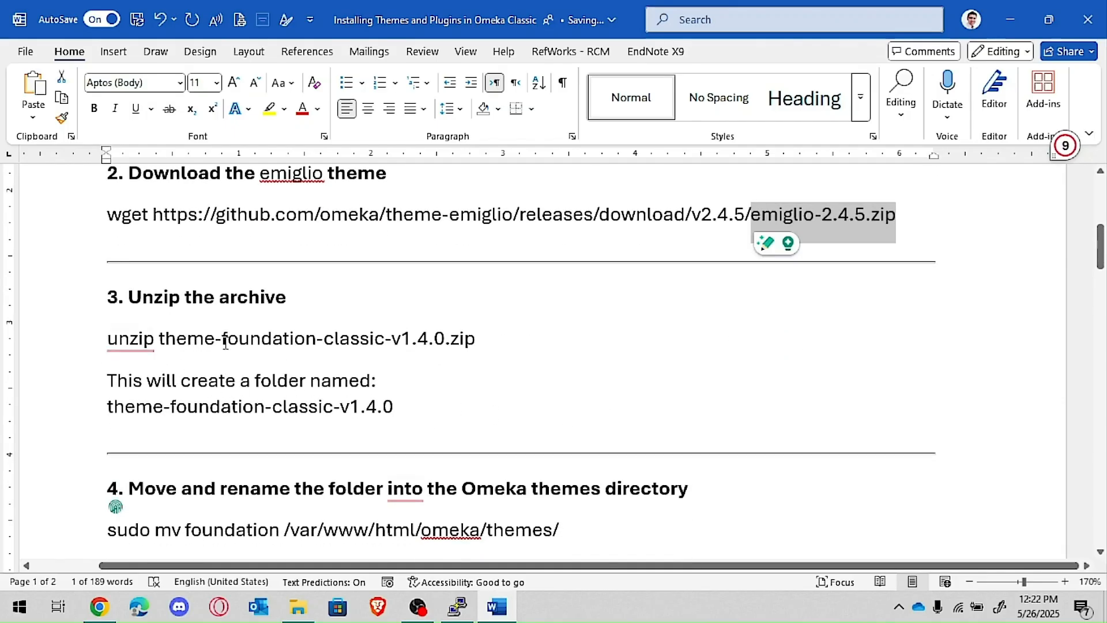
drag(481, 343, 160, 340)
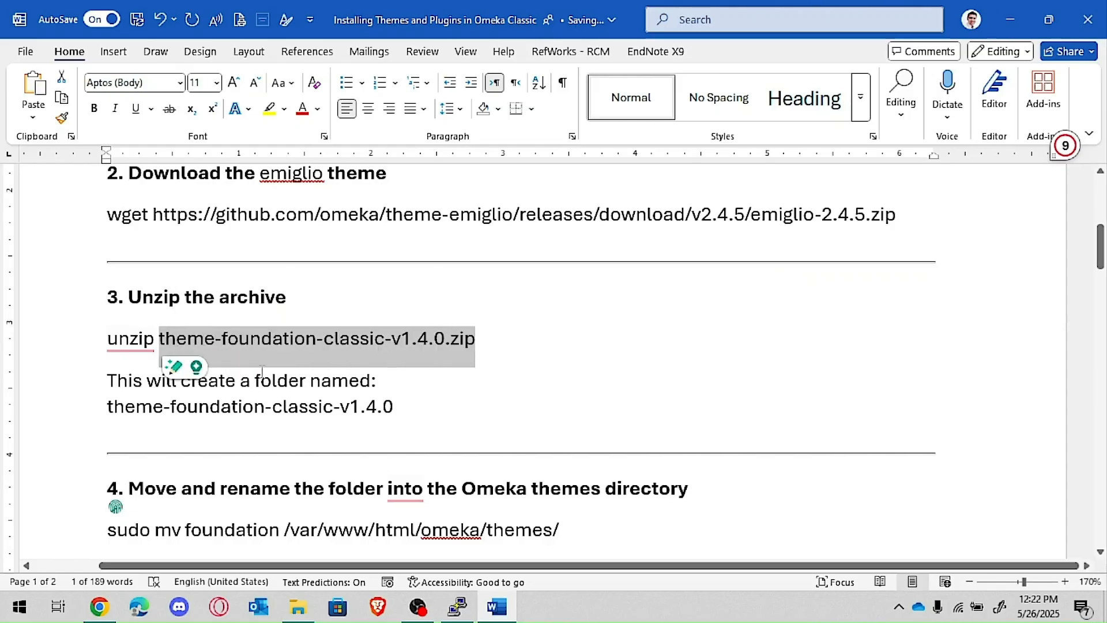
key(ctrl+v)
Step: Copy the full wget command for emiglio-2.4.5.zip from the instructions and run it in the PuTTY terminal
scroll(279, 447, up, 3)
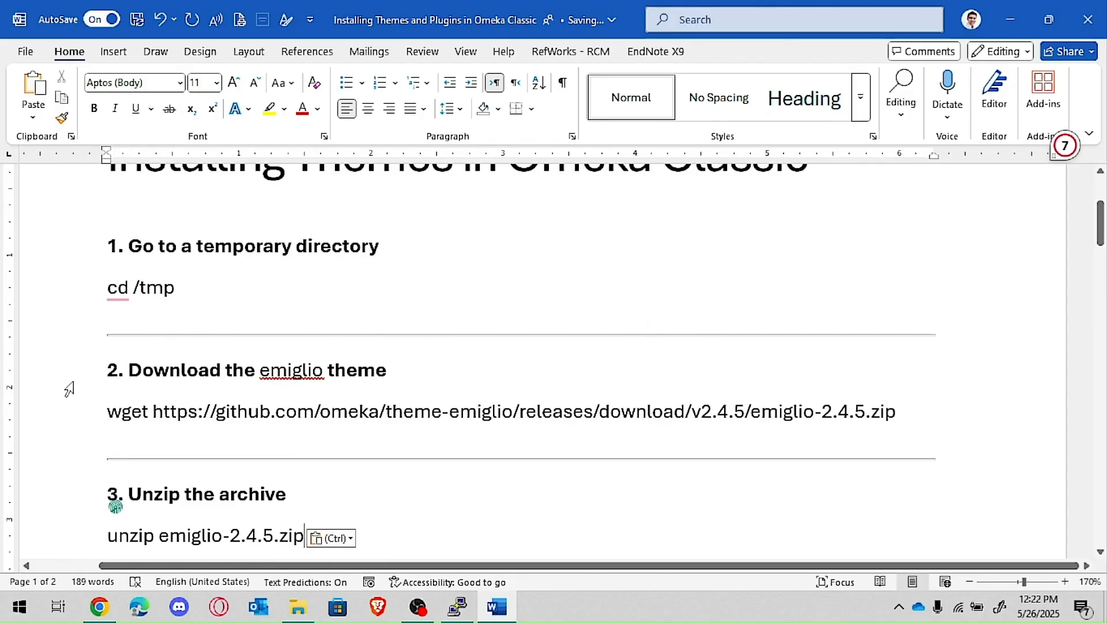
click(66, 420)
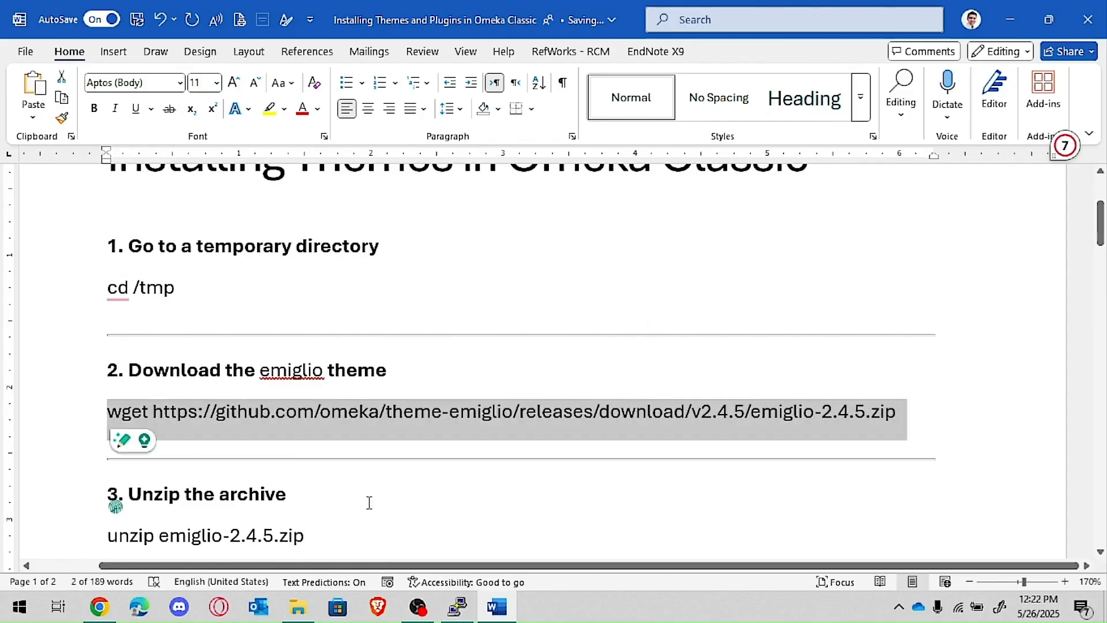
key(alt+Tab)
key(alt+Tab)
key(Tab)
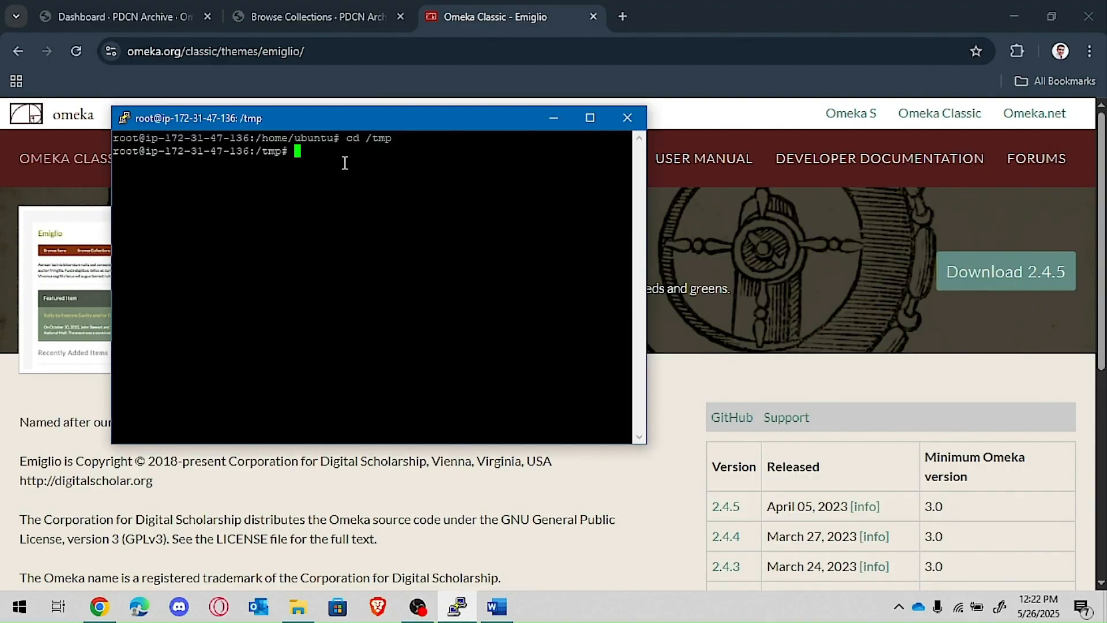
right_click(344, 164)
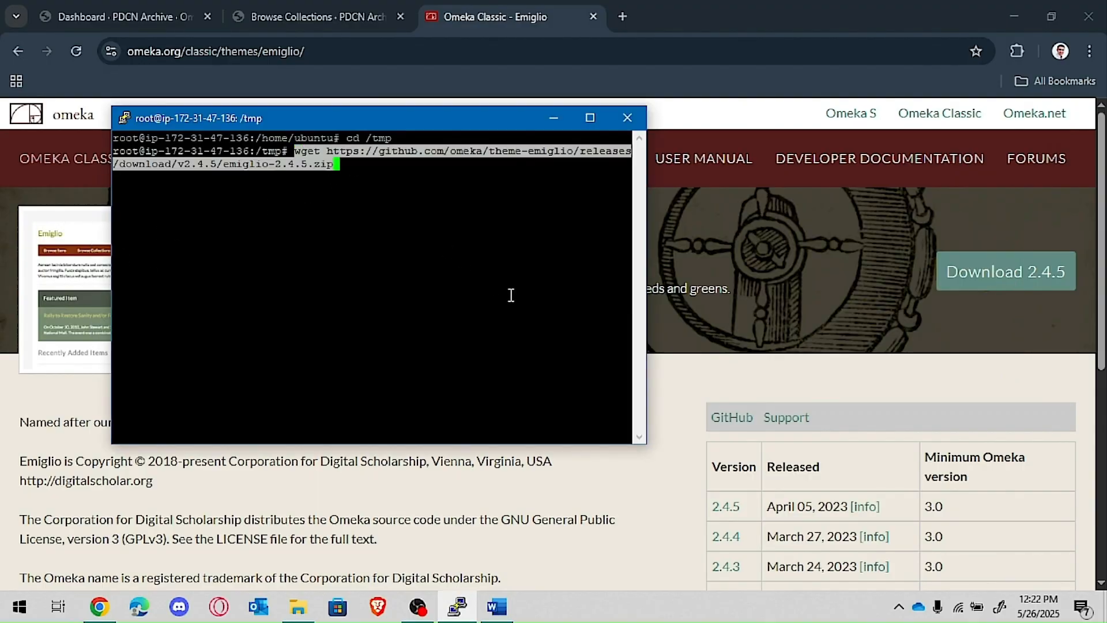
key(Return)
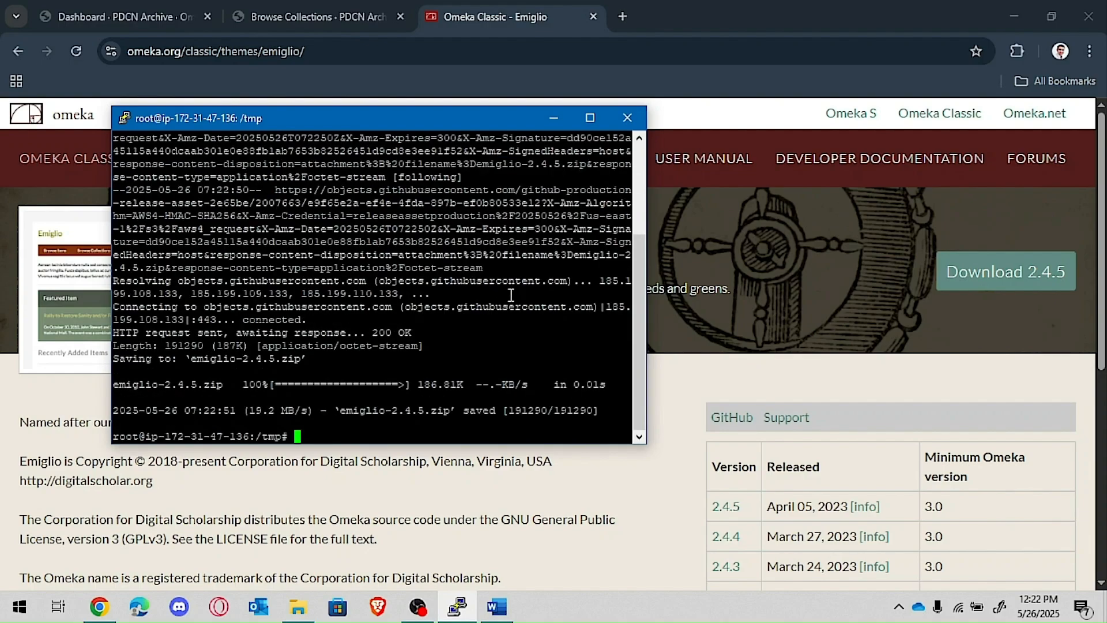
Step: Switch back to the Word document containing the theme installation instructions
key(alt+Tab)
key(alt+Tab)
key(Tab)
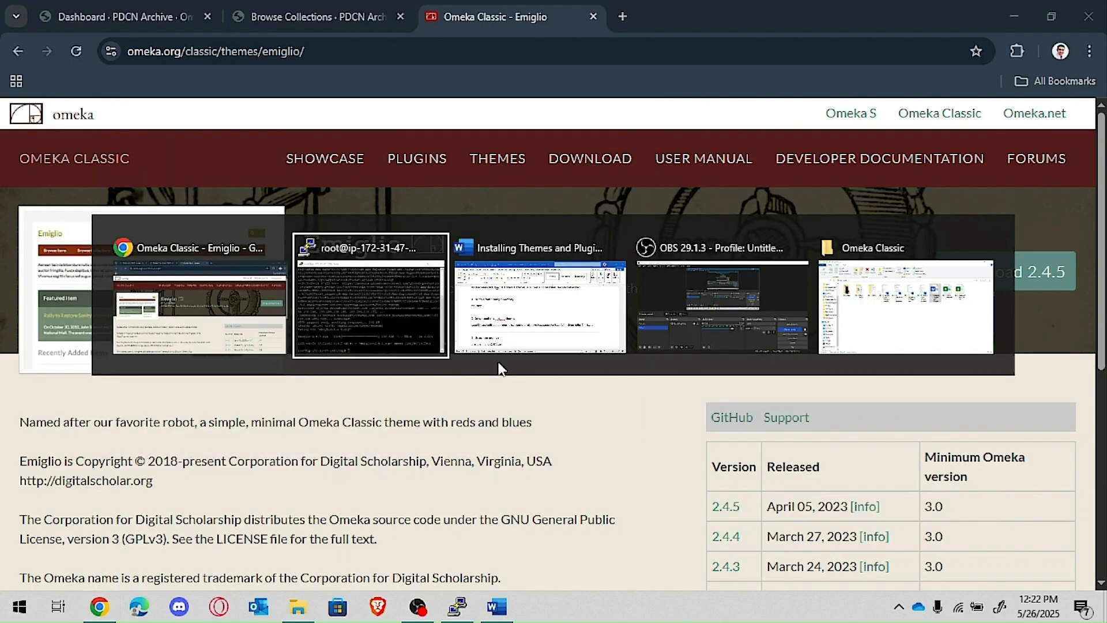
key(alt+Tab)
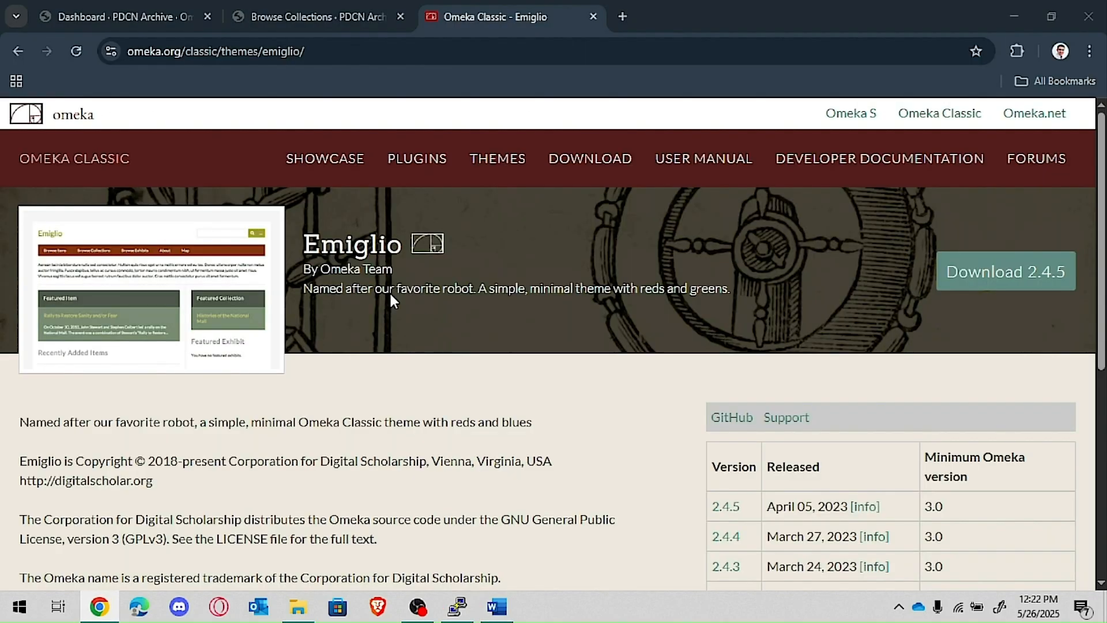
key(alt+Tab)
key(Tab)
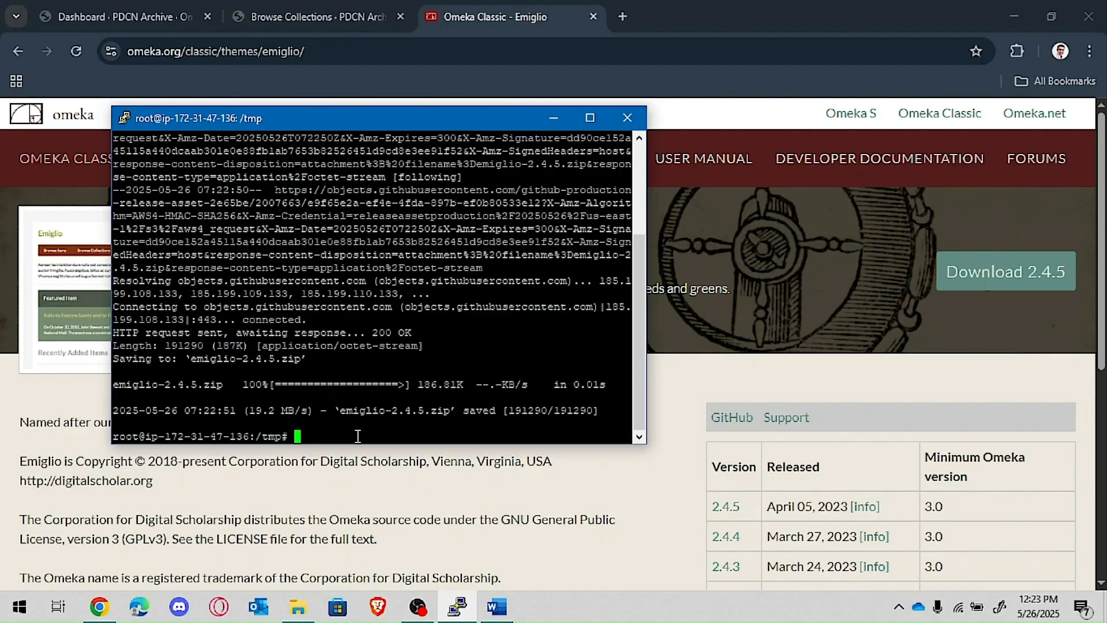
key(alt+Tab)
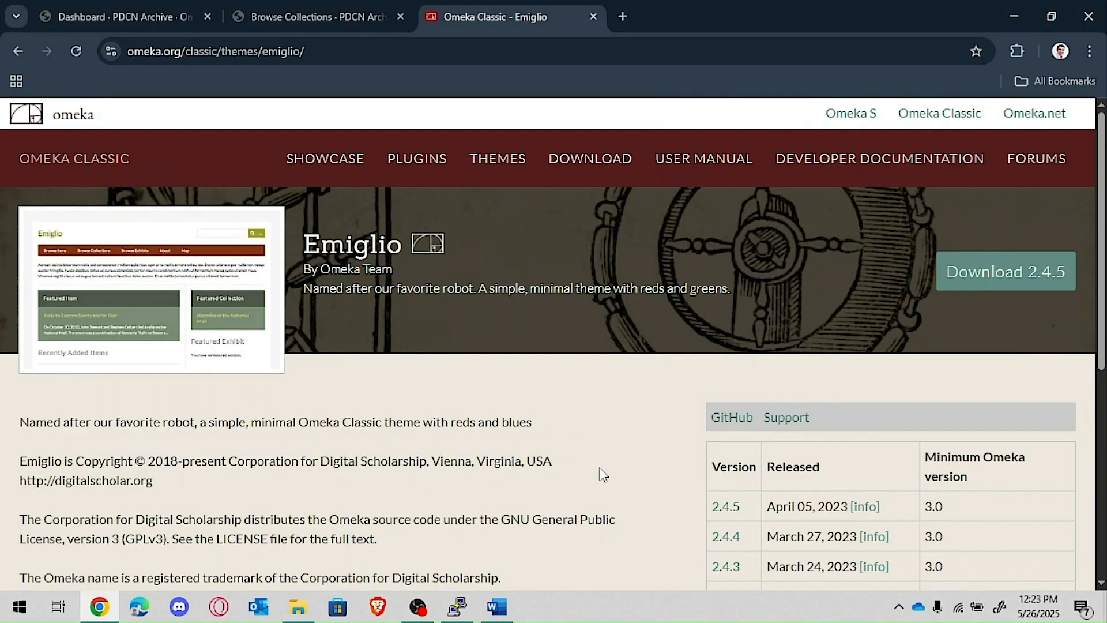
key(alt+Tab)
key(Tab)
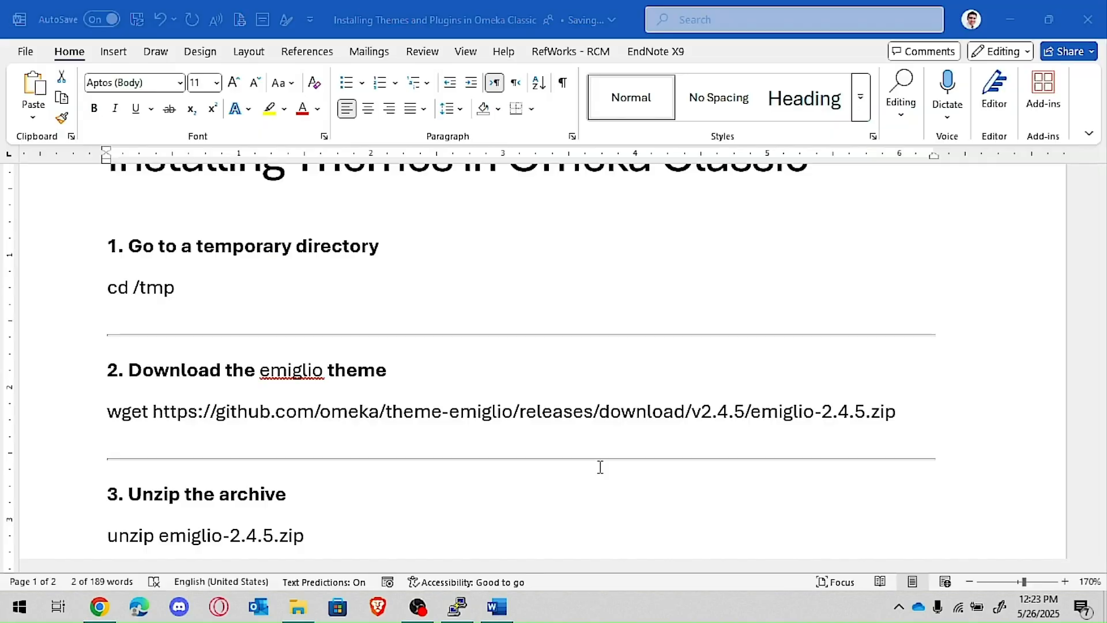
Step: Copy the command "unzip emiglio-2.4.5.zip" from section 3, run it in the PuTTY terminal, and list the directory contents with ls
triple_click(408, 427)
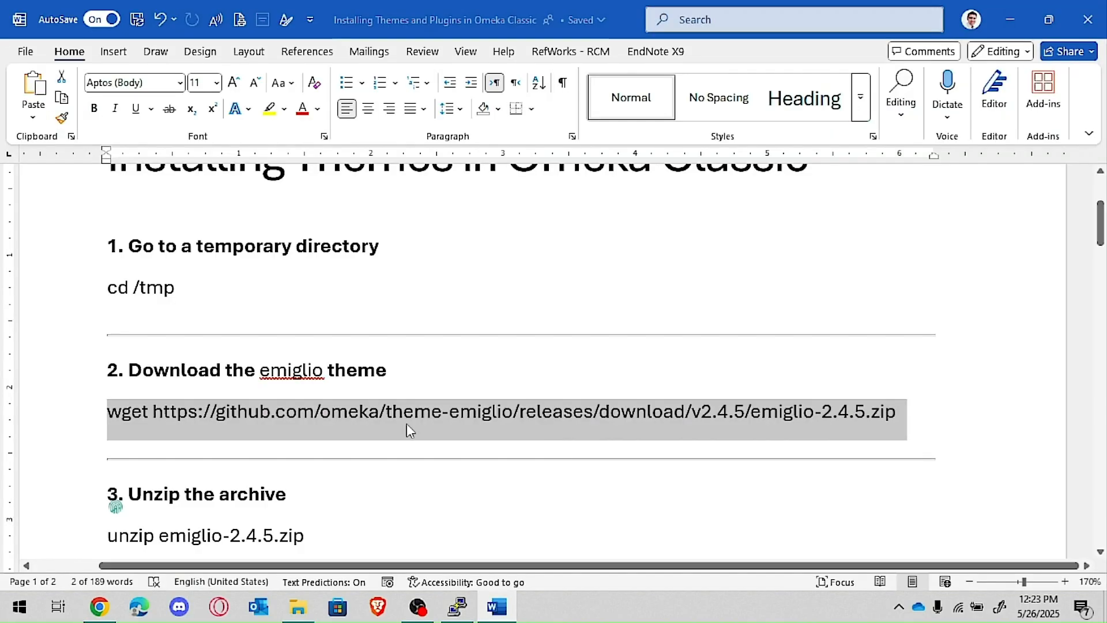
scroll(404, 424, down, 3)
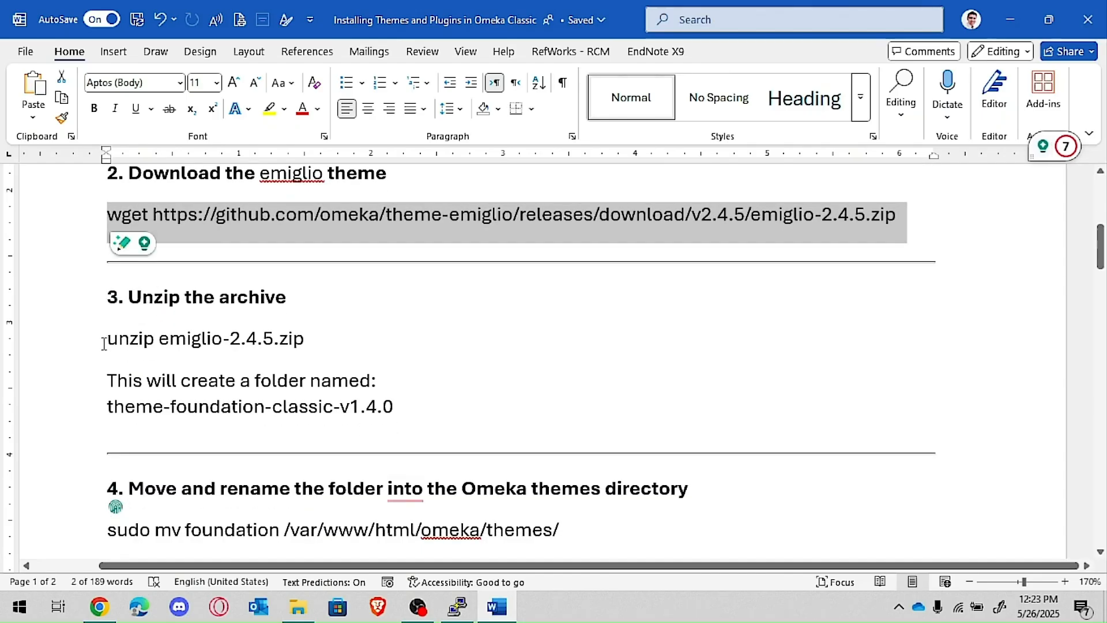
drag(105, 341, 297, 335)
key(ctrl+c)
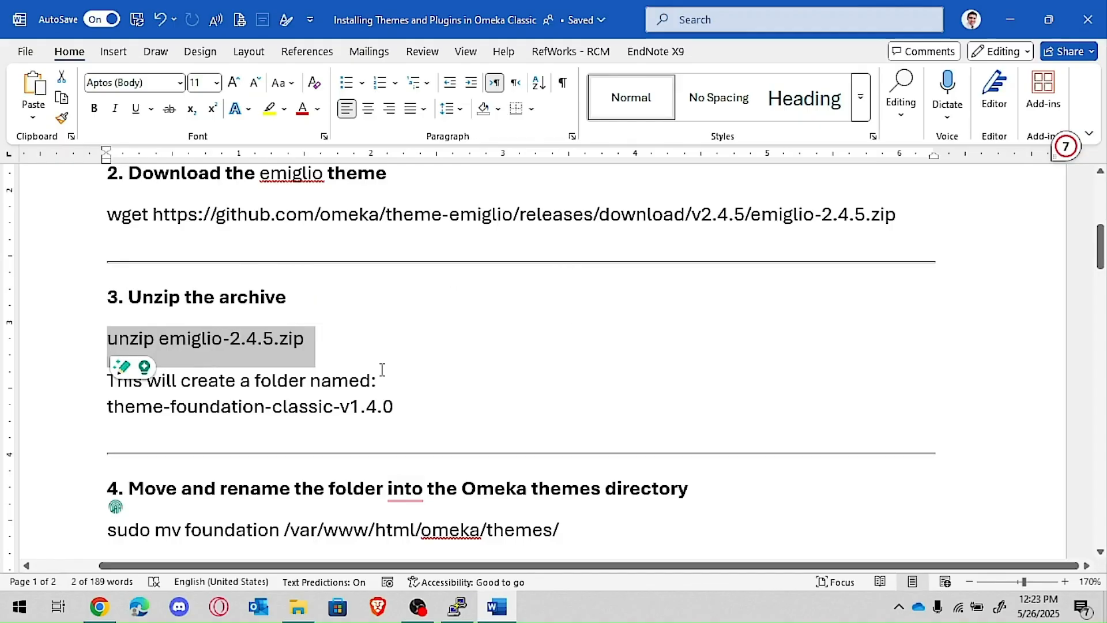
key(alt+Tab)
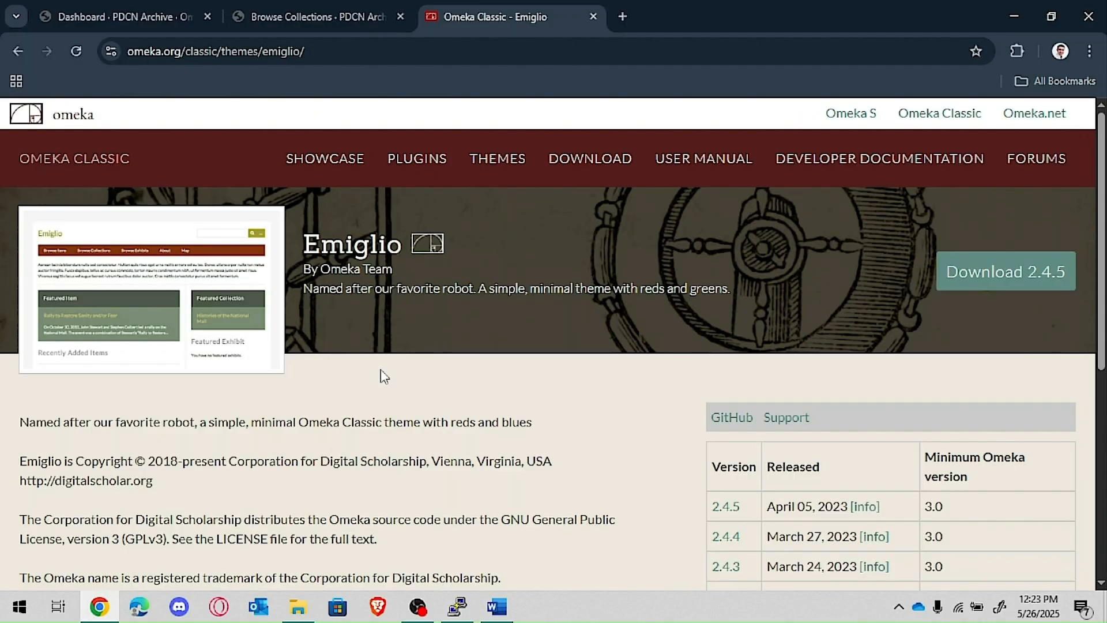
key(alt+Tab)
key(Tab)
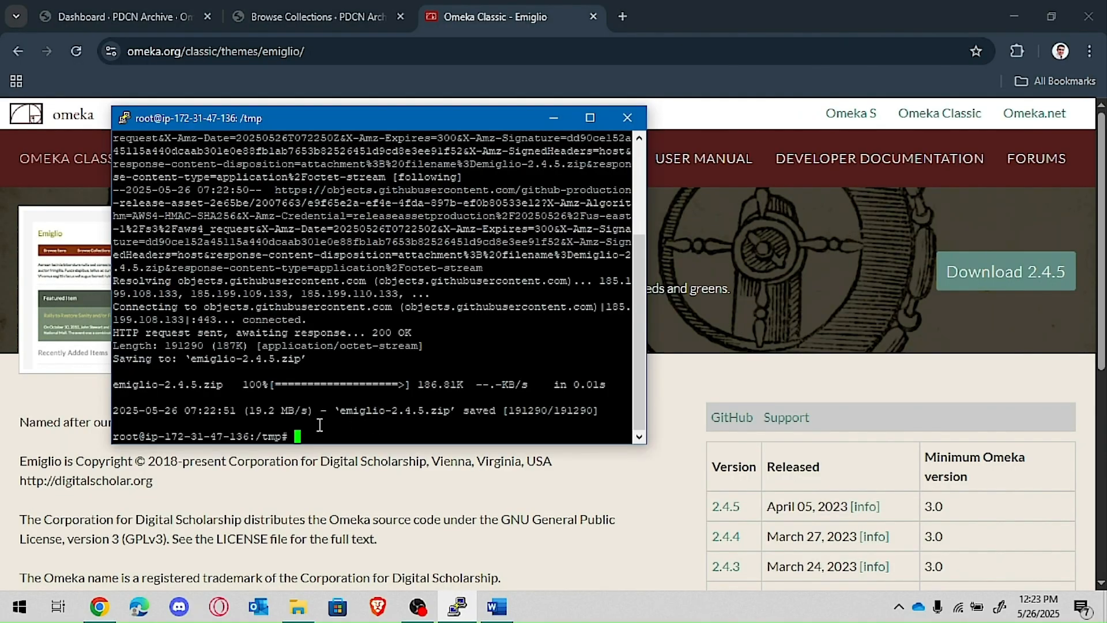
right_click(331, 431)
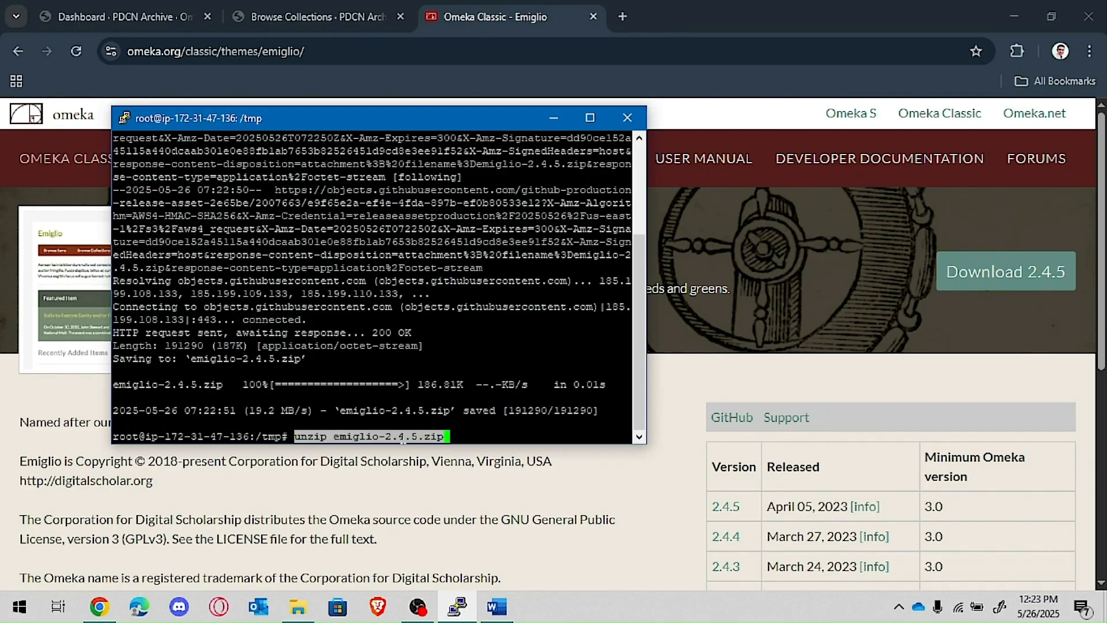
key(Return)
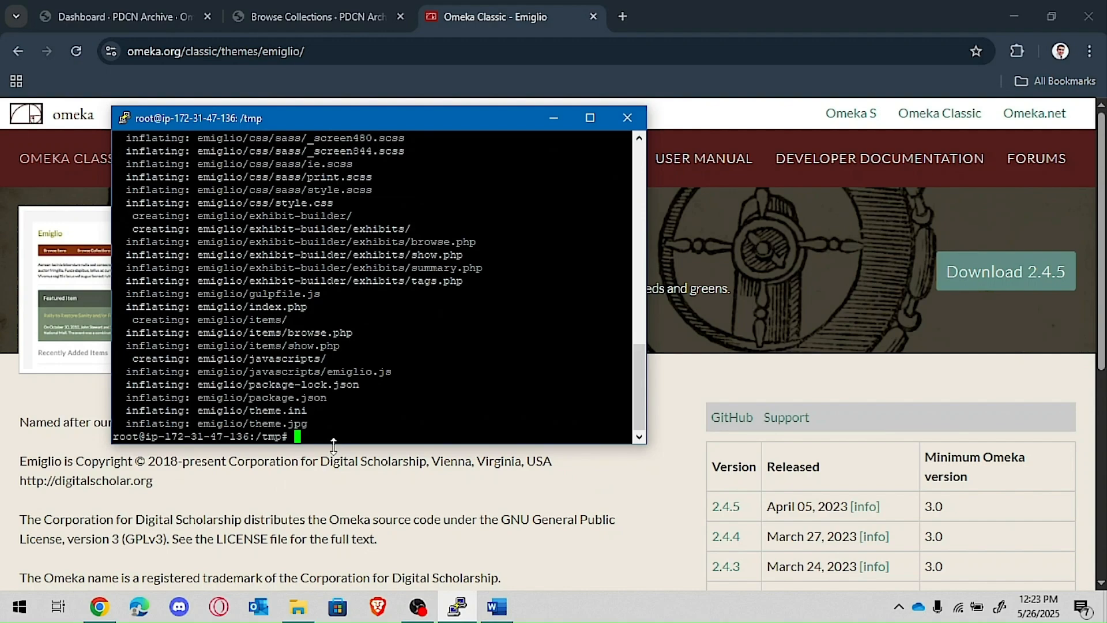
text(ls)
key(Return)
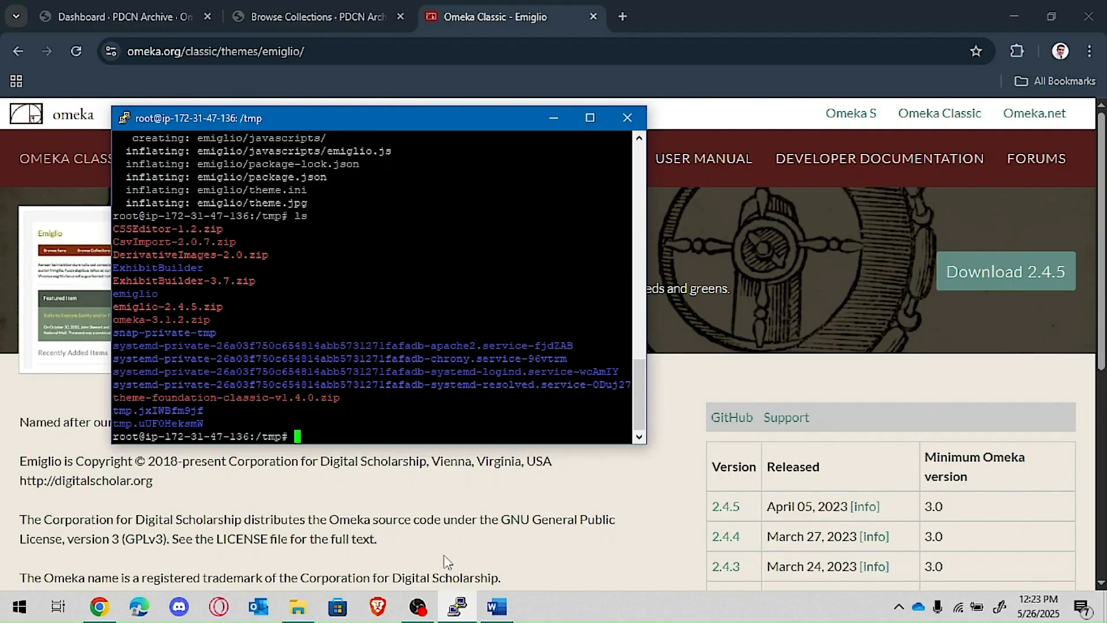
Step: Back in the Word document, replace "foundation" in the section 4 mv command with "emiglio", copied from the unzip command
key(alt+Tab)
key(alt+Tab)
key(alt+Tab)
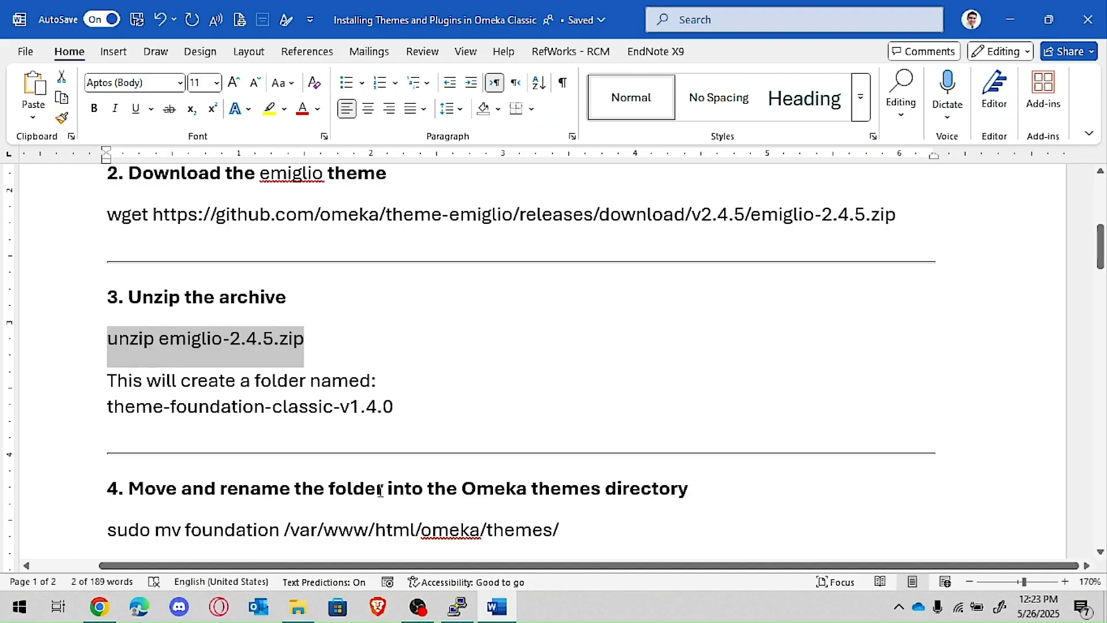
scroll(381, 490, down, 3)
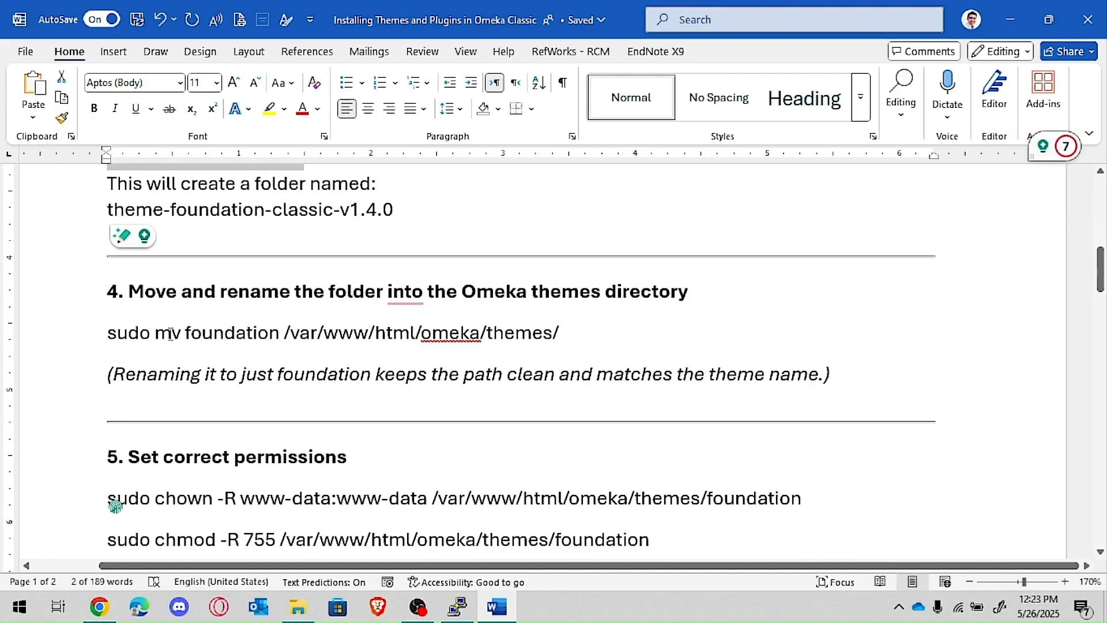
drag(185, 333, 202, 333)
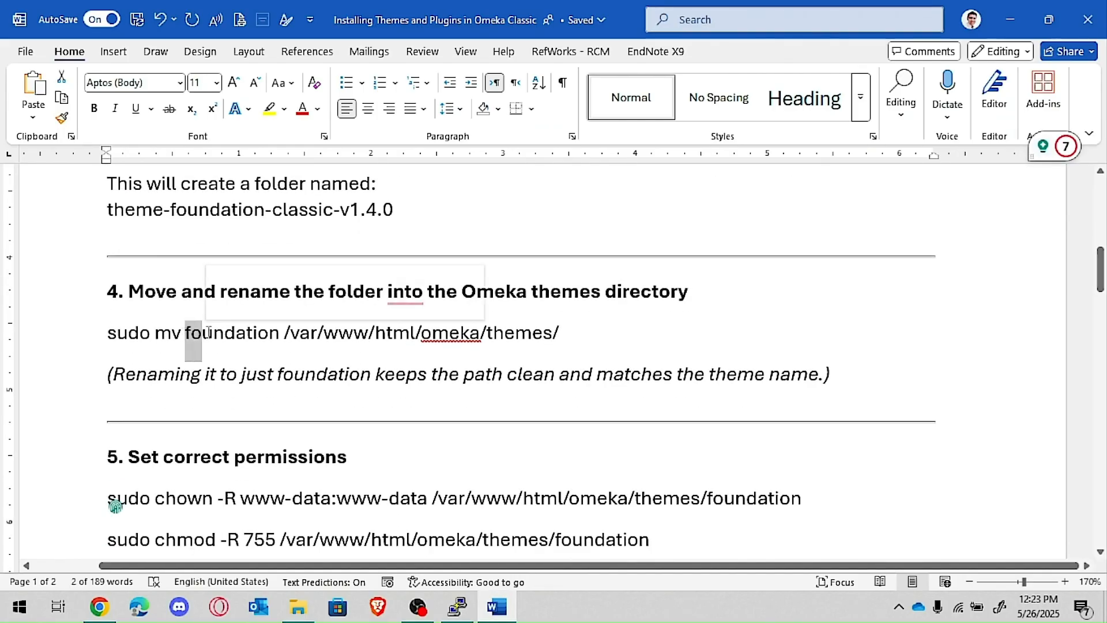
scroll(274, 250, up, 2)
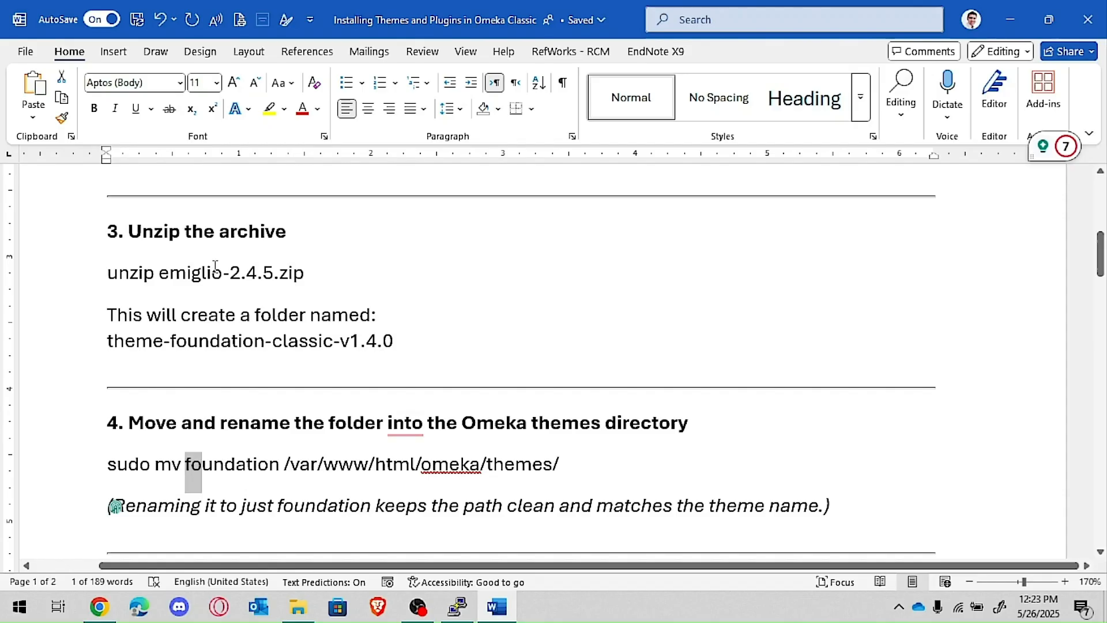
drag(218, 273, 160, 273)
key(ctrl+c)
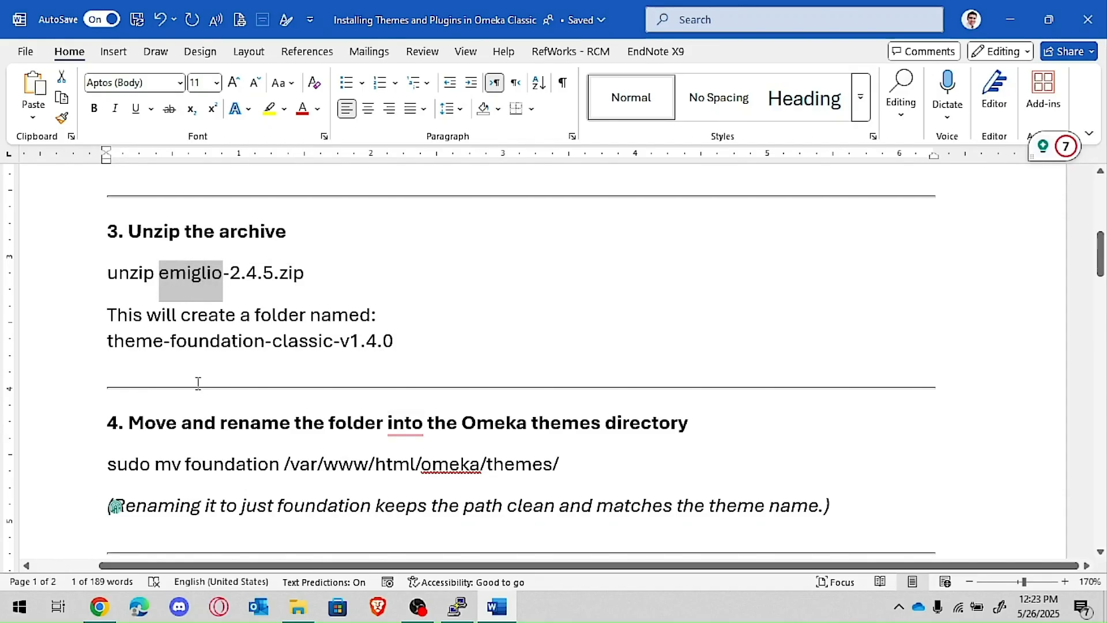
scroll(197, 383, down, 3)
click(193, 334)
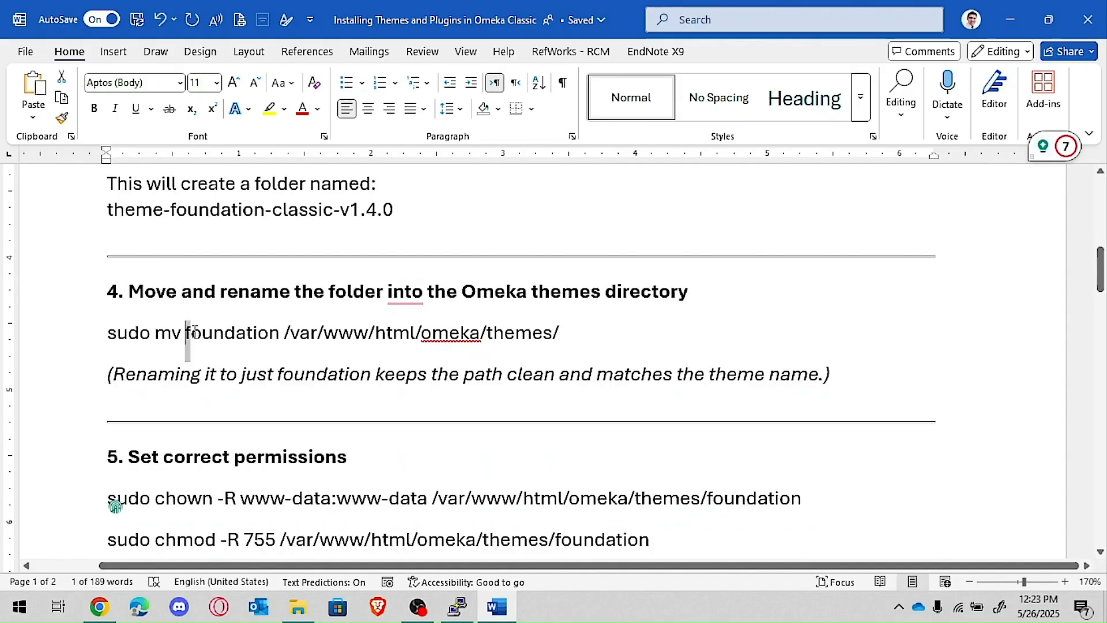
drag(195, 331, 279, 333)
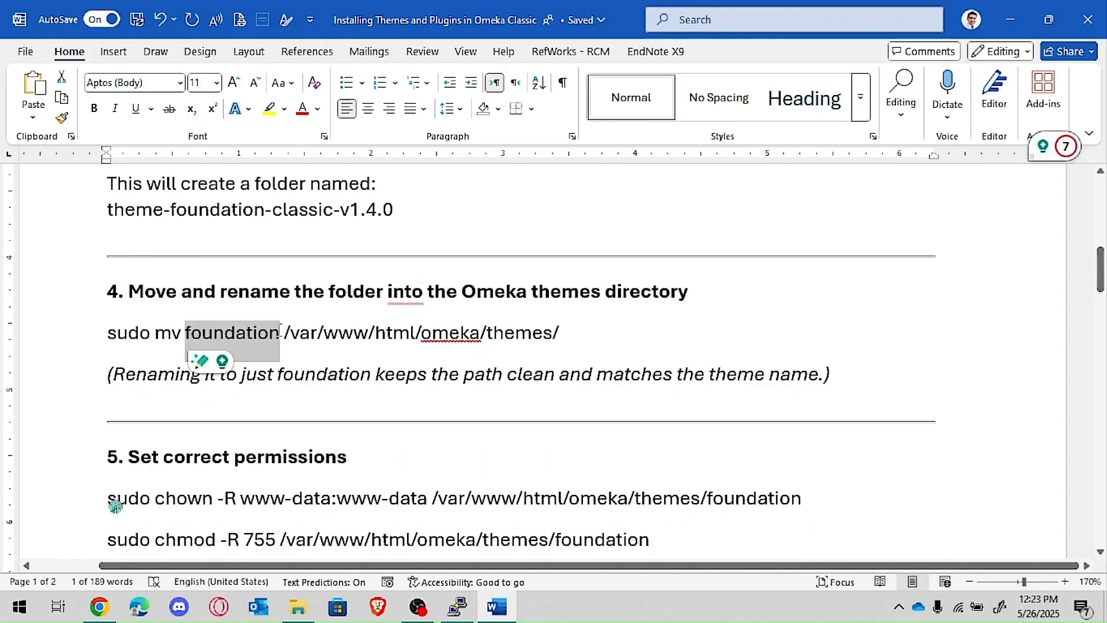
key(ctrl+v)
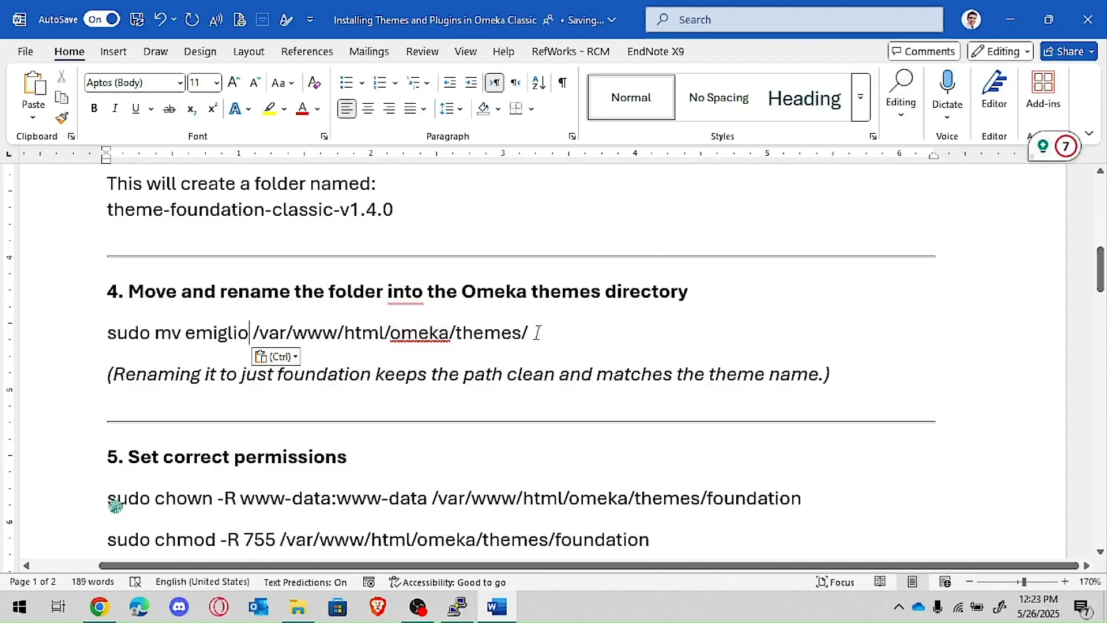
Step: Copy the command "sudo mv emiglio /var/www/html/omeka/themes/" from the document and run it in the PuTTY terminal
drag(537, 333, 131, 336)
key(ctrl+c)
key(alt+Tab)
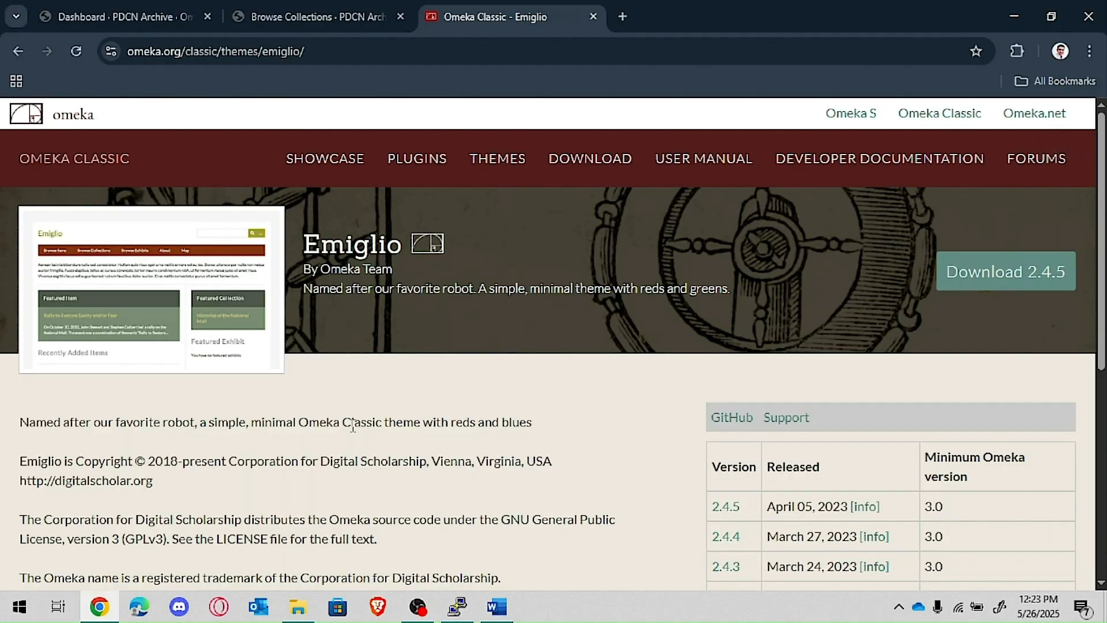
key(alt+Tab)
key(alt+Tab)
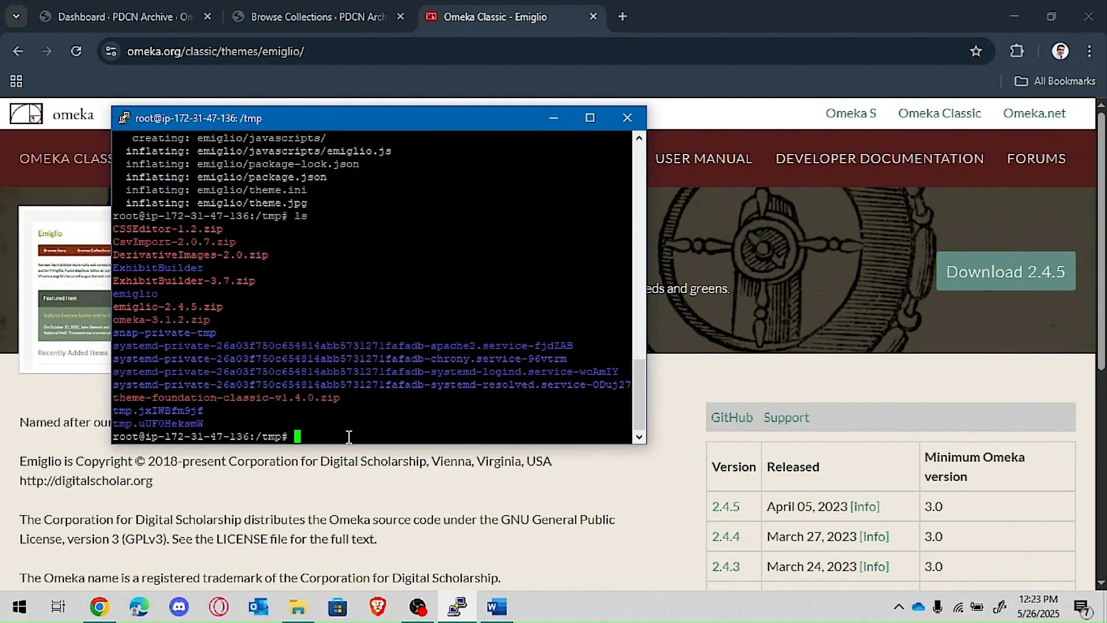
right_click(348, 437)
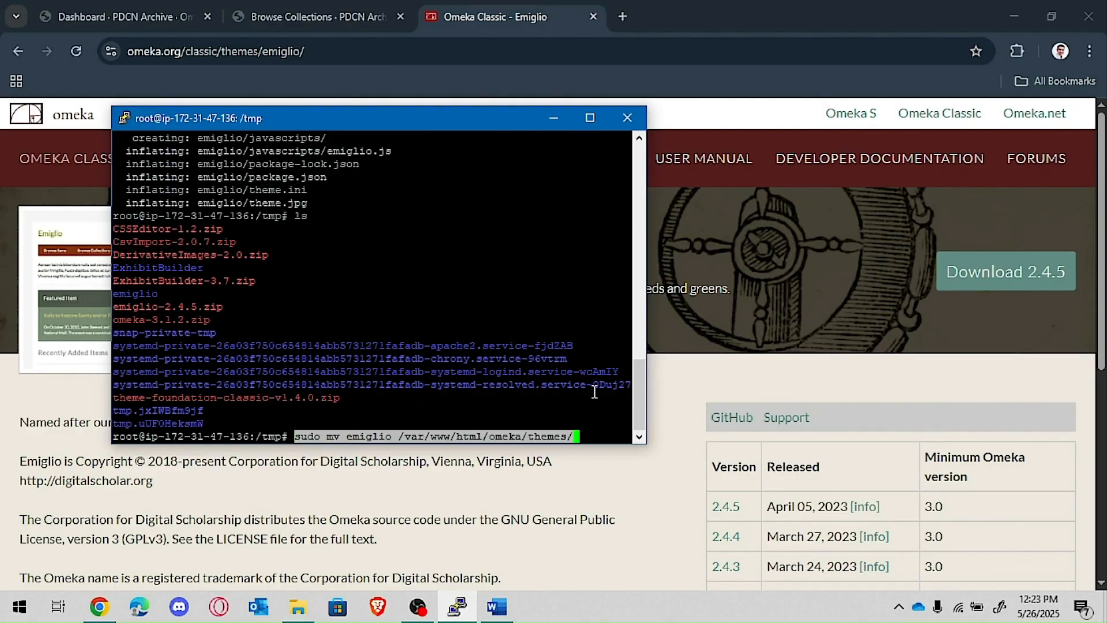
key(Return)
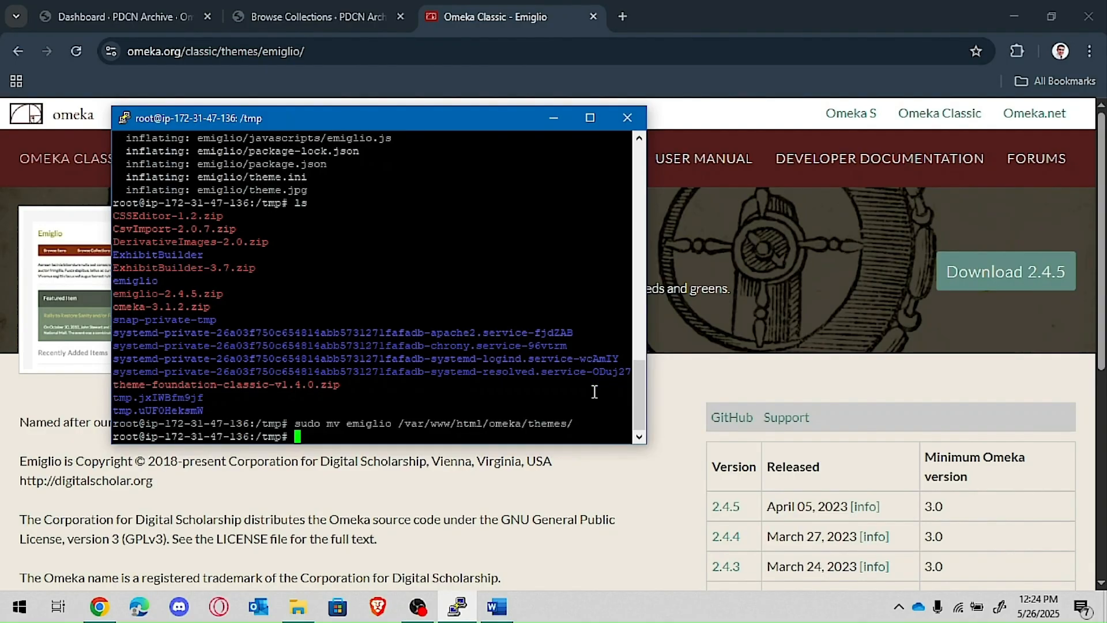
Step: Return to the Word document and replace "foundation" with "emiglio" at the end of the section 5 chown and chmod commands
key(alt+Tab)
key(alt+Tab)
key(Tab)
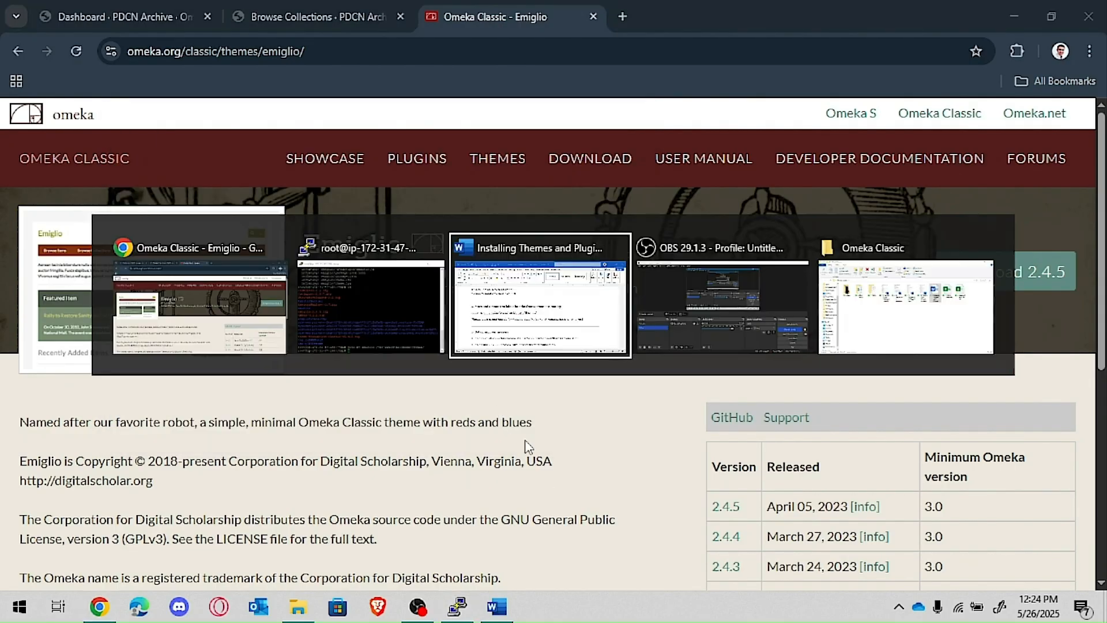
scroll(660, 407, down, 3)
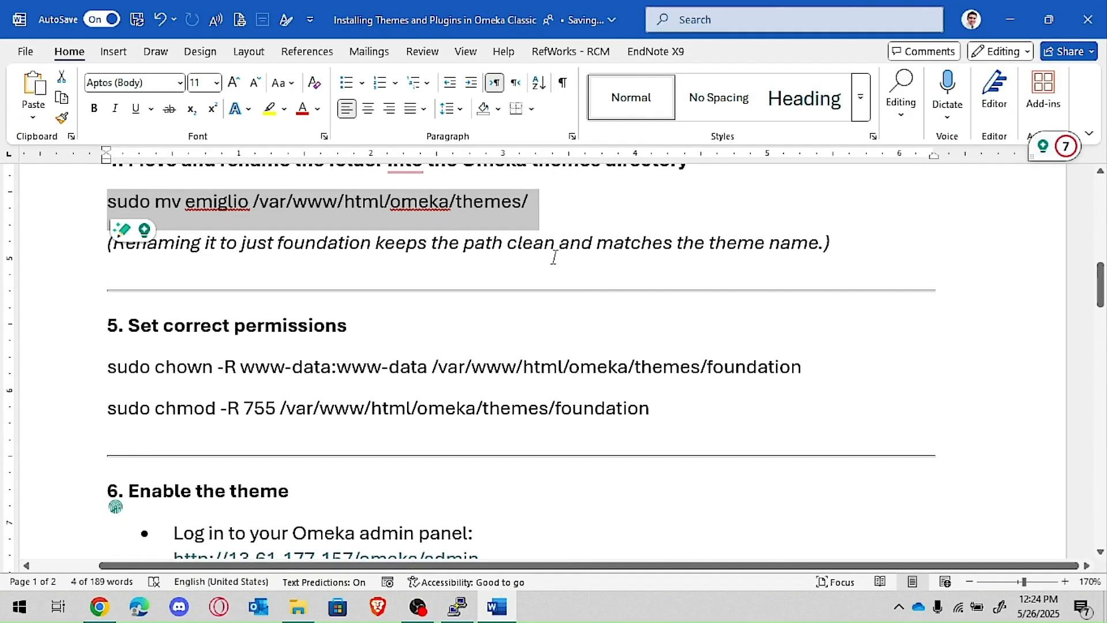
click(558, 240)
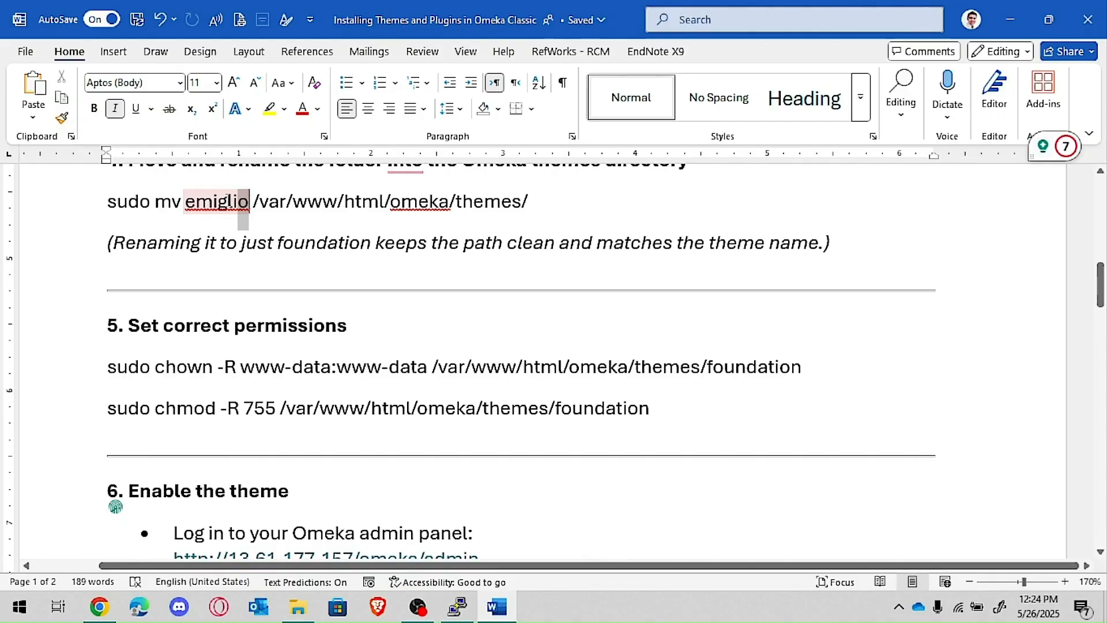
drag(229, 203, 185, 203)
key(ctrl+c)
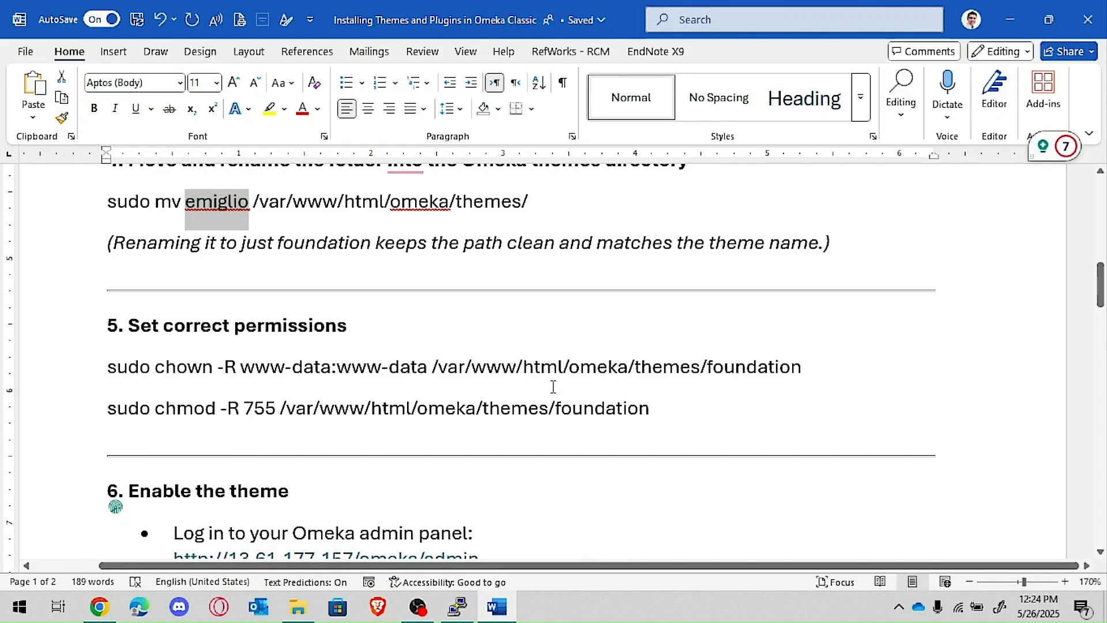
scroll(553, 387, down, 3)
drag(812, 236, 707, 236)
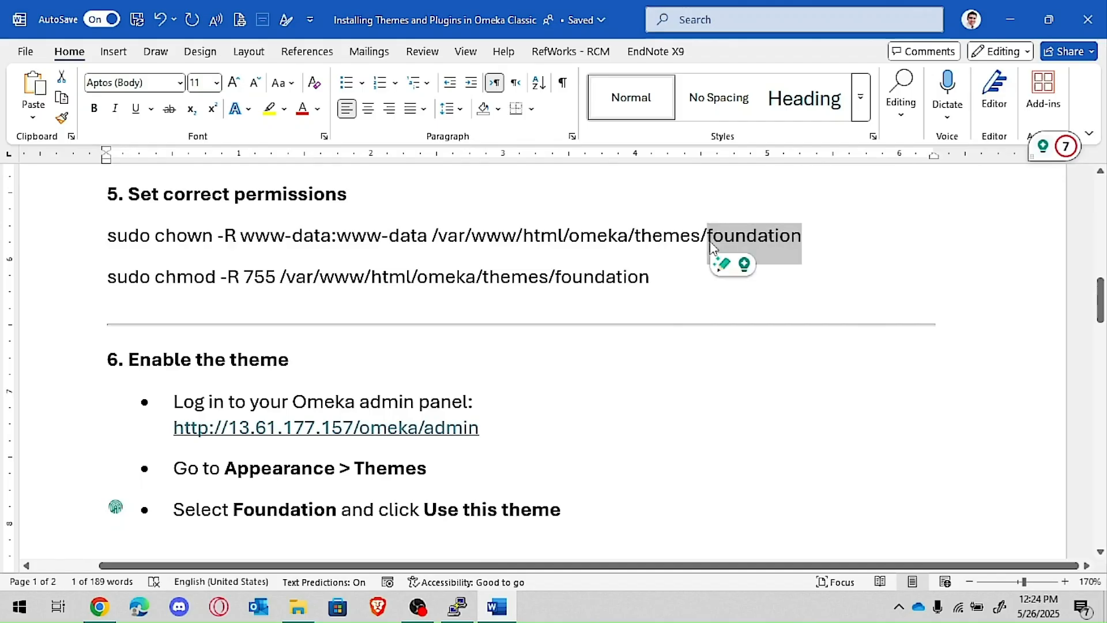
key(ctrl+v)
drag(679, 282, 557, 280)
key(ctrl+v)
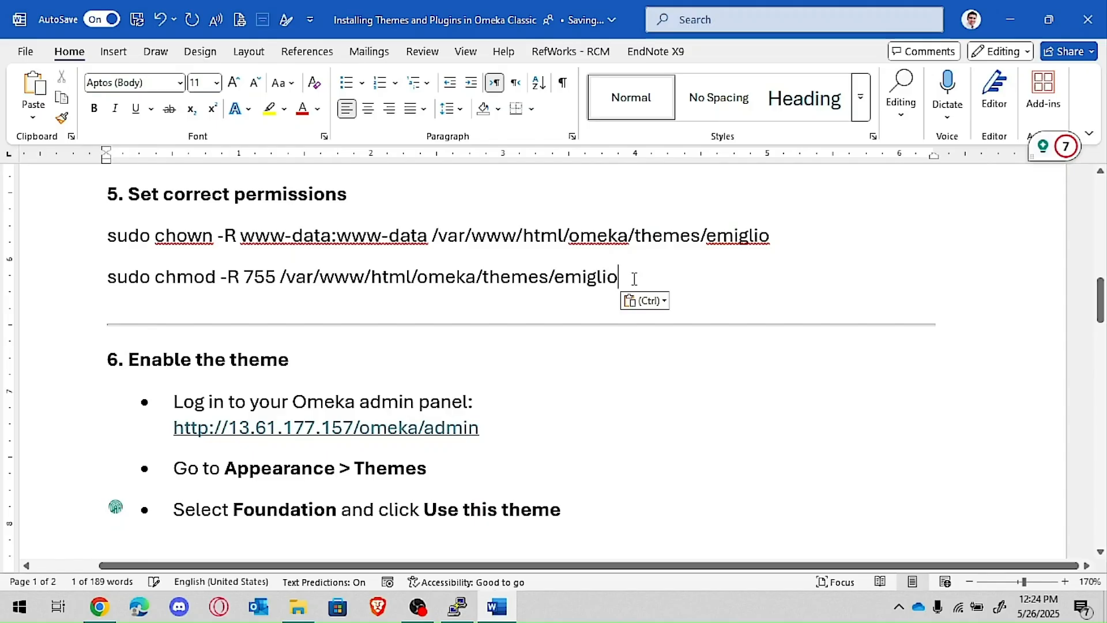
Step: Copy the chown and chmod commands for the emiglio theme folder from section 5 and run them in the PuTTY terminal
drag(71, 235, 93, 280)
key(ctrl+c)
key(alt+Tab)
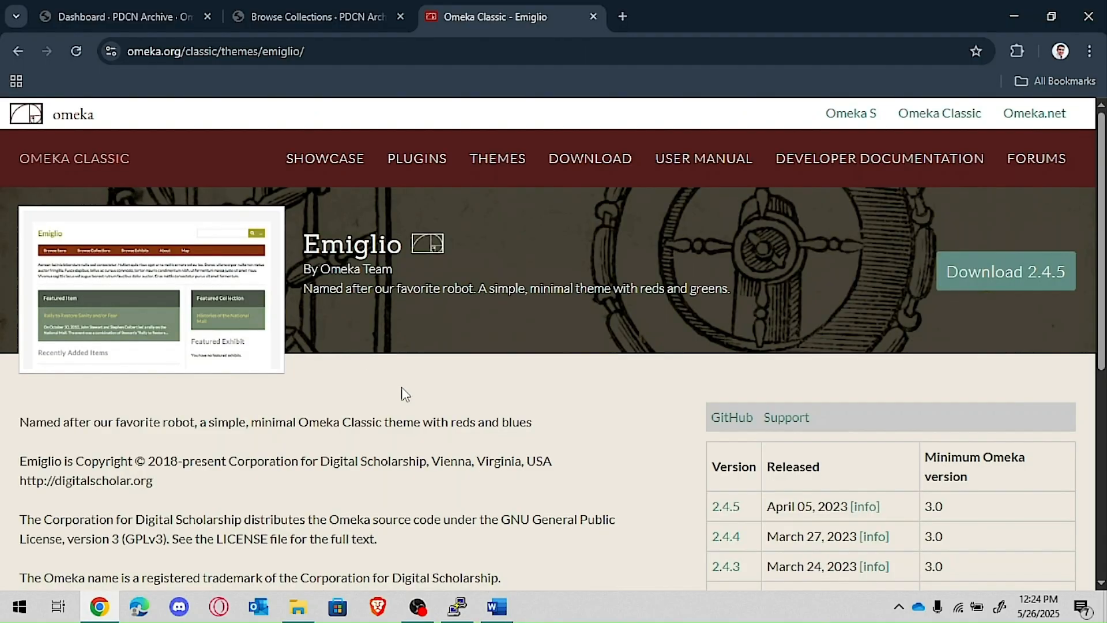
key(alt+Tab)
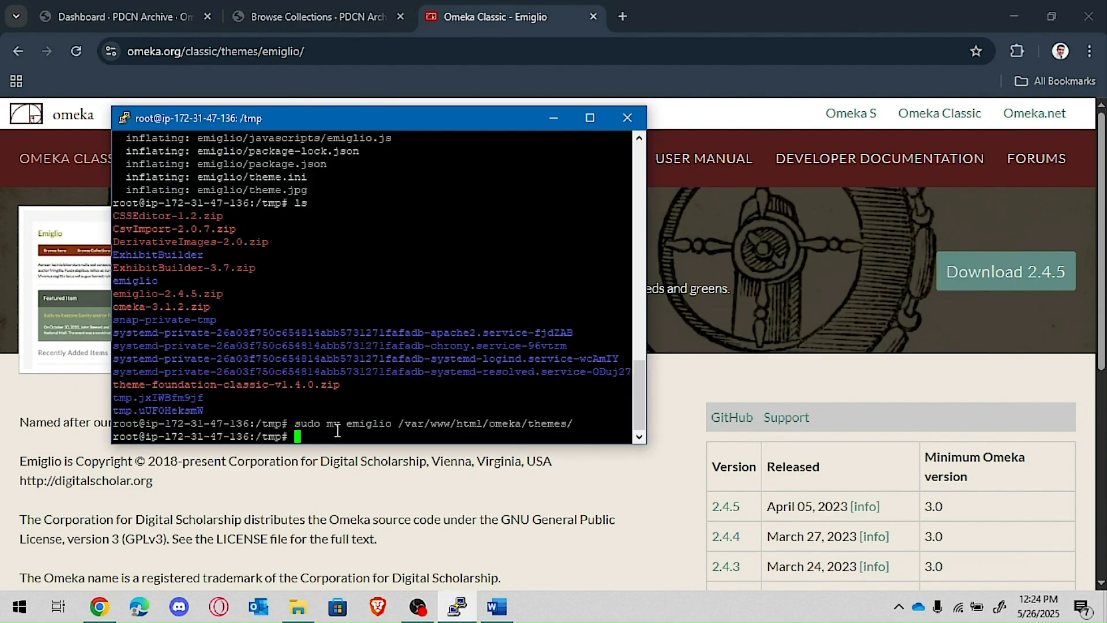
right_click(338, 431)
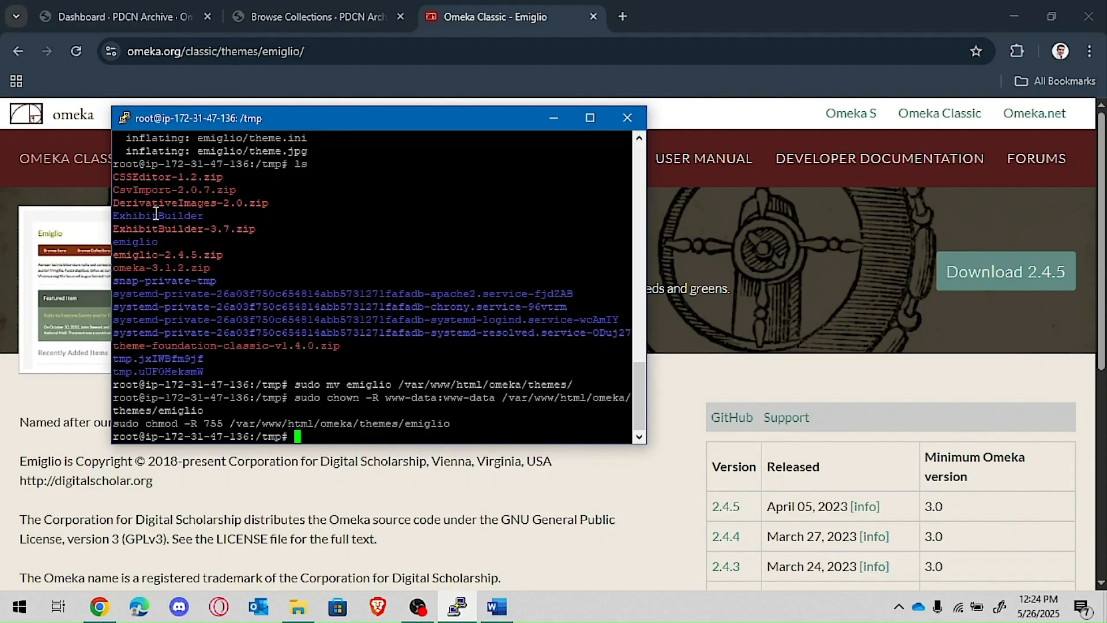
Step: In the Omeka admin dashboard in Chrome, open the Appearance page and activate the Emiglio theme
click(121, 17)
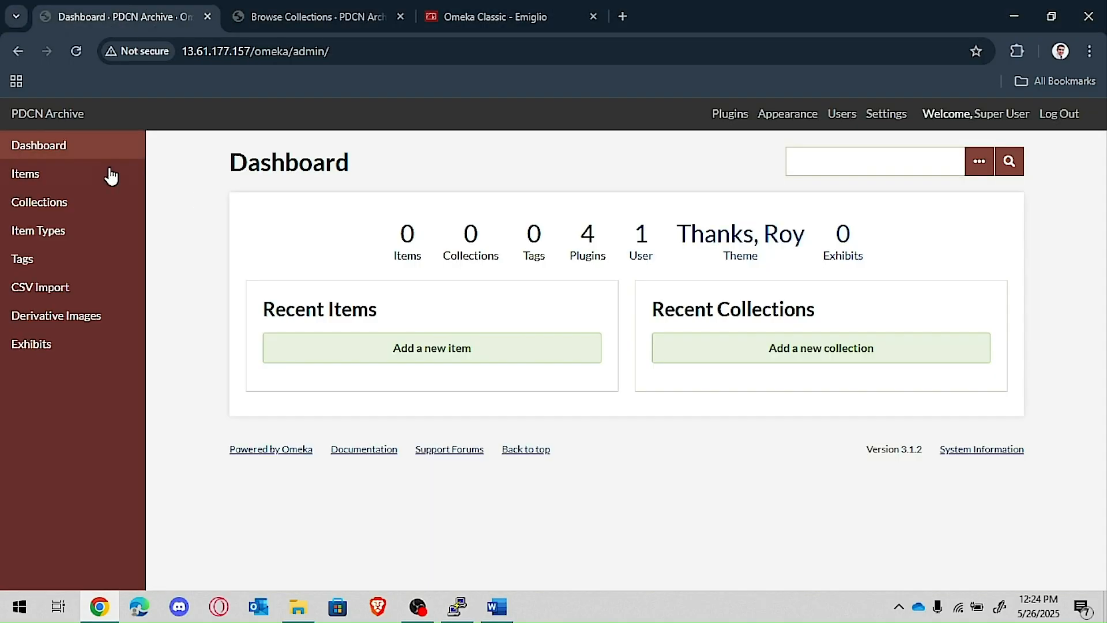
click(796, 119)
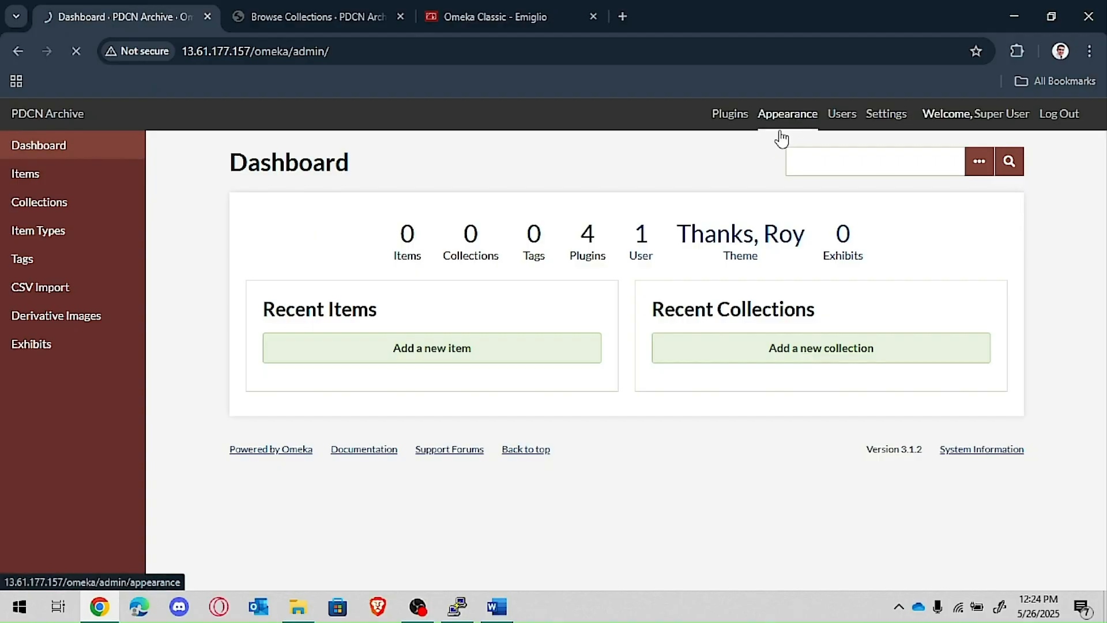
scroll(623, 383, down, 4)
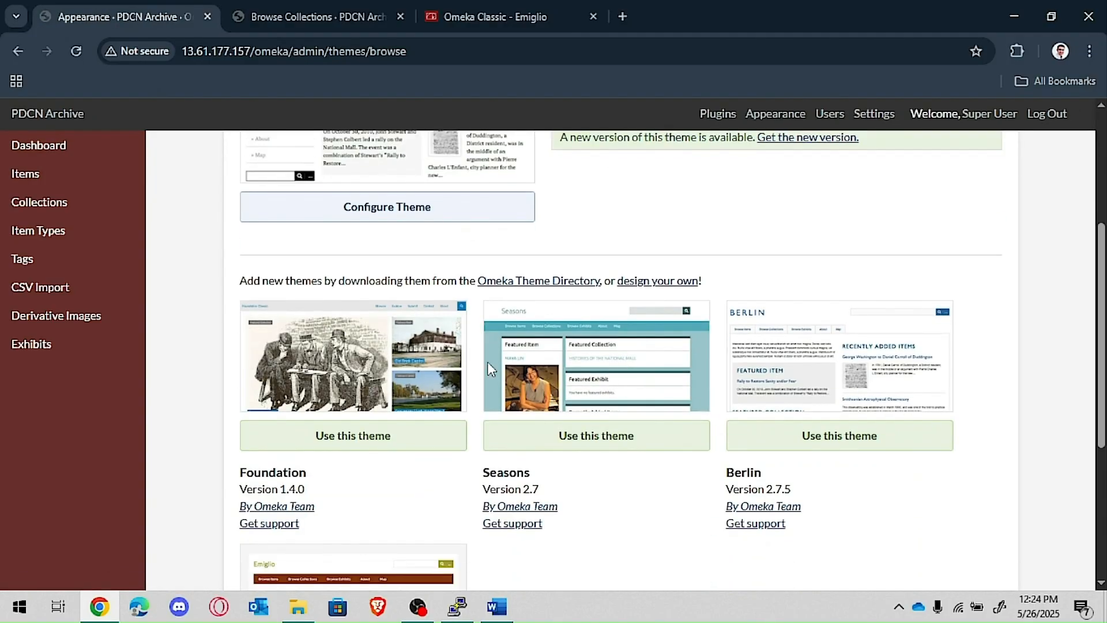
scroll(486, 362, down, 5)
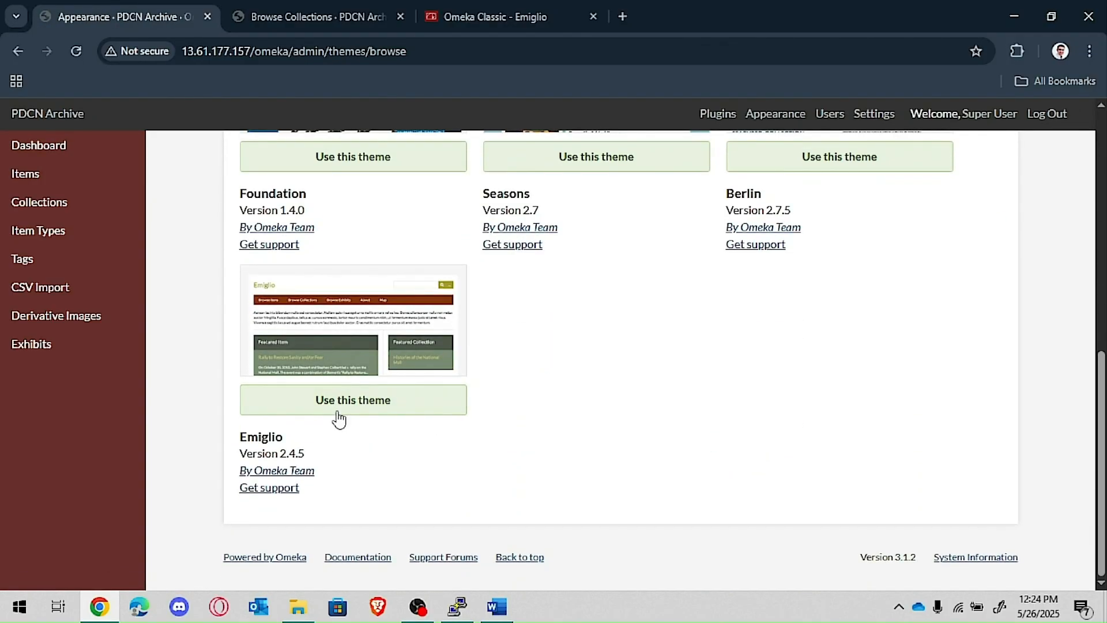
click(358, 406)
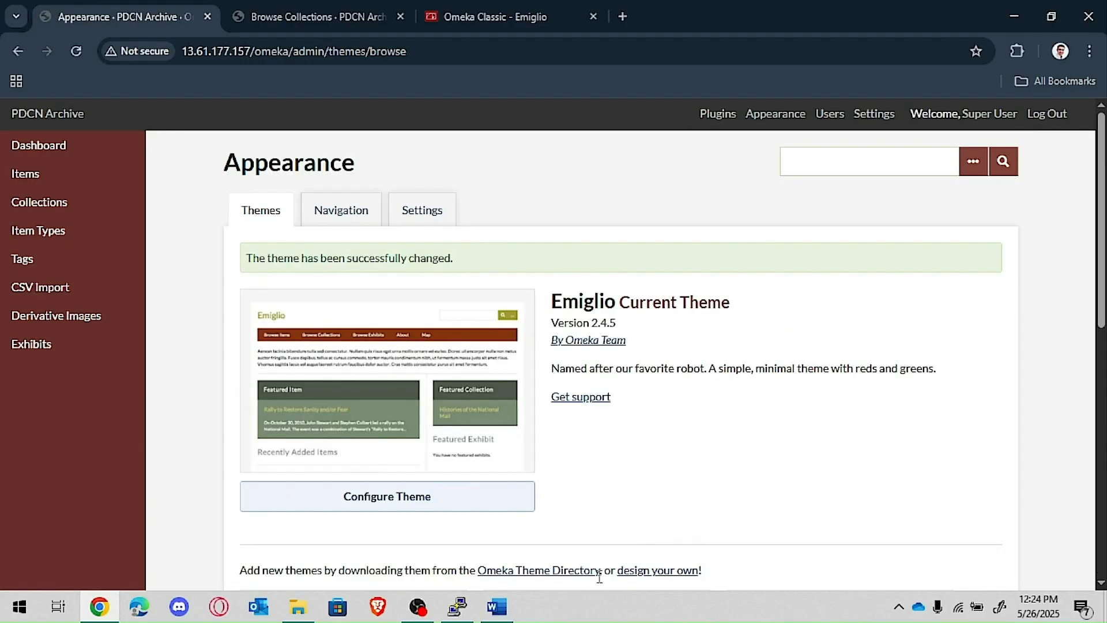
Step: Reload the public PDCN Archive site and open its Browse Items page to check the Emiglio theme
click(321, 16)
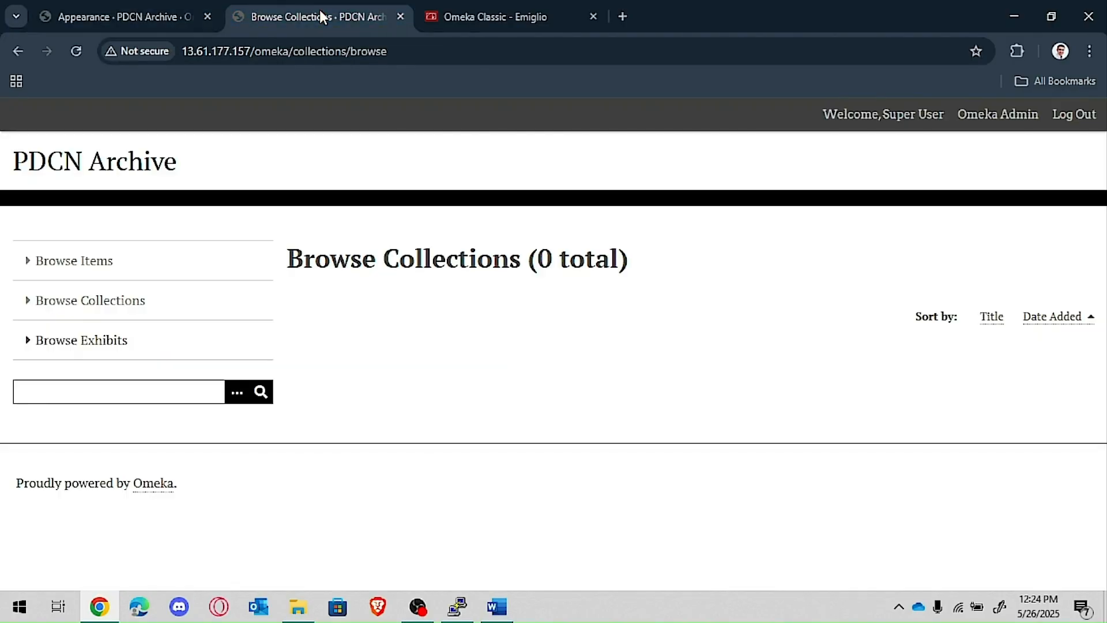
click(83, 51)
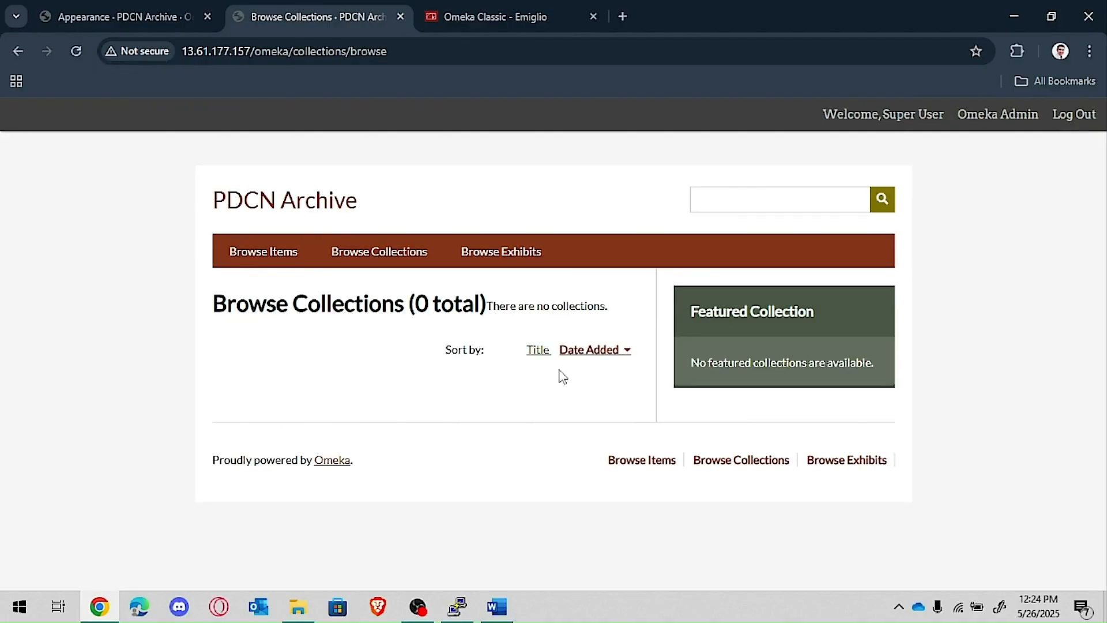
click(293, 259)
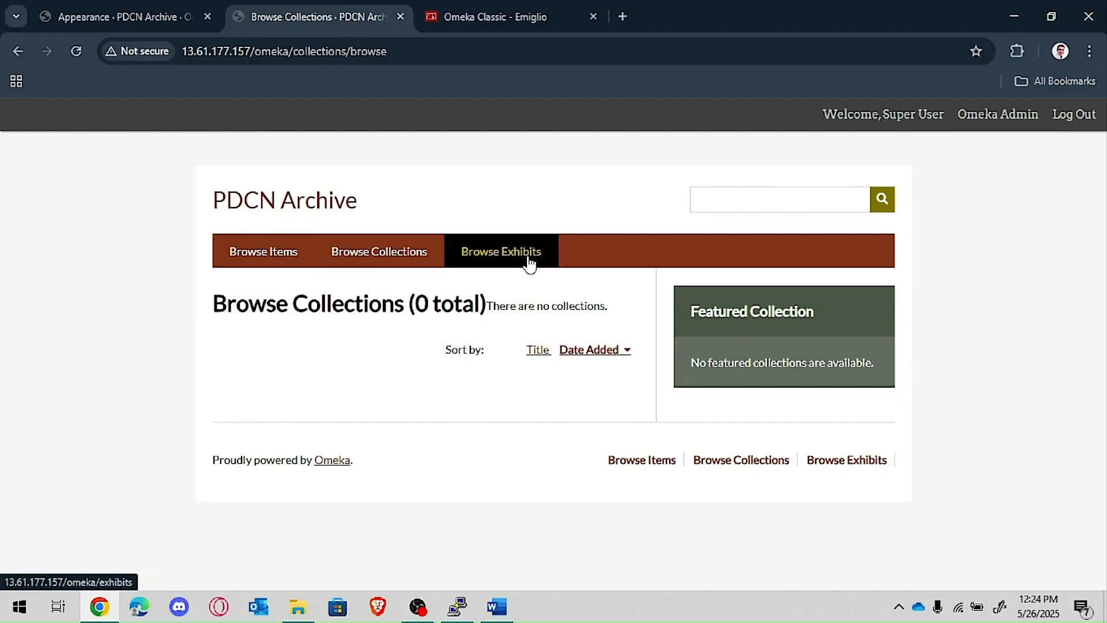
click(288, 258)
Step: Return to the admin Appearance page, open the Emiglio theme configuration, and view the file selection for its logo without choosing a file
click(144, 16)
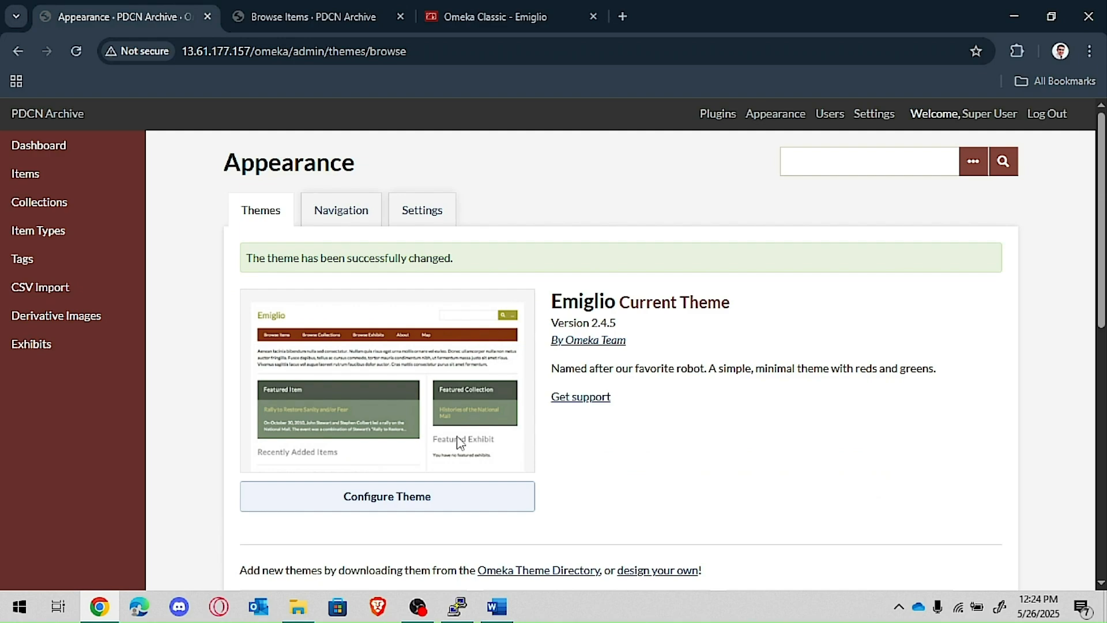
click(470, 511)
scroll(568, 458, down, 2)
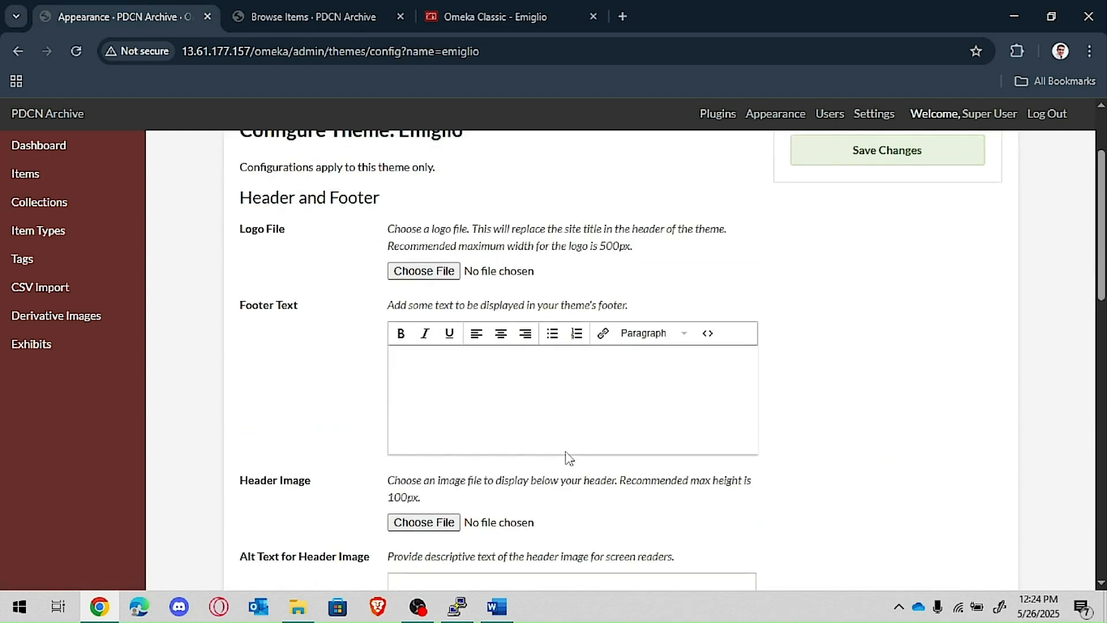
scroll(568, 459, down, 2)
scroll(435, 279, up, 1)
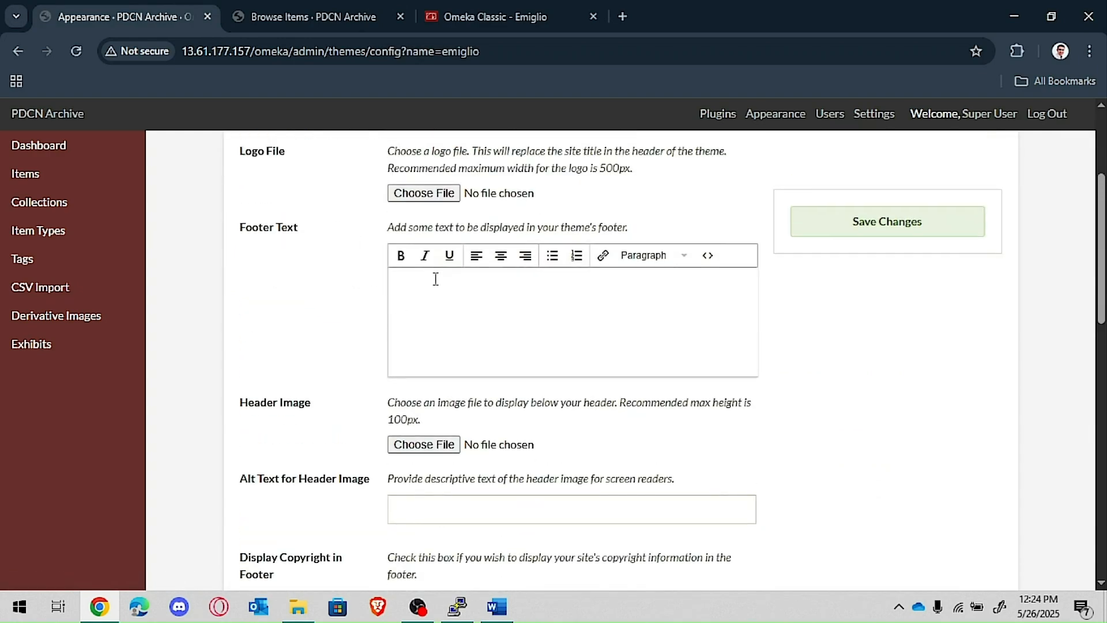
scroll(436, 279, up, 1)
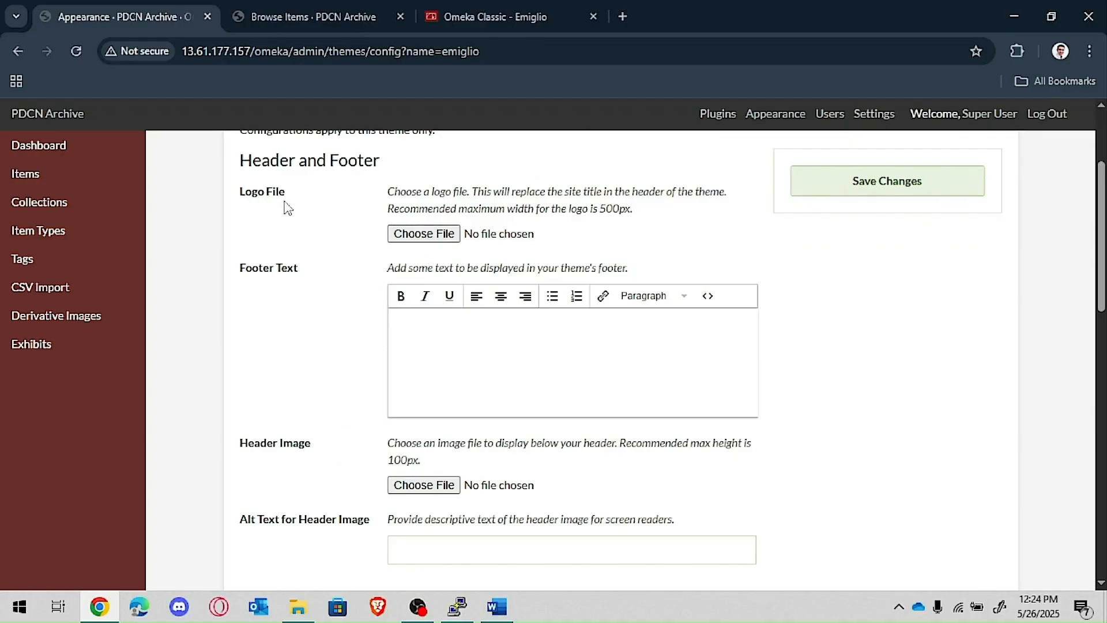
click(425, 234)
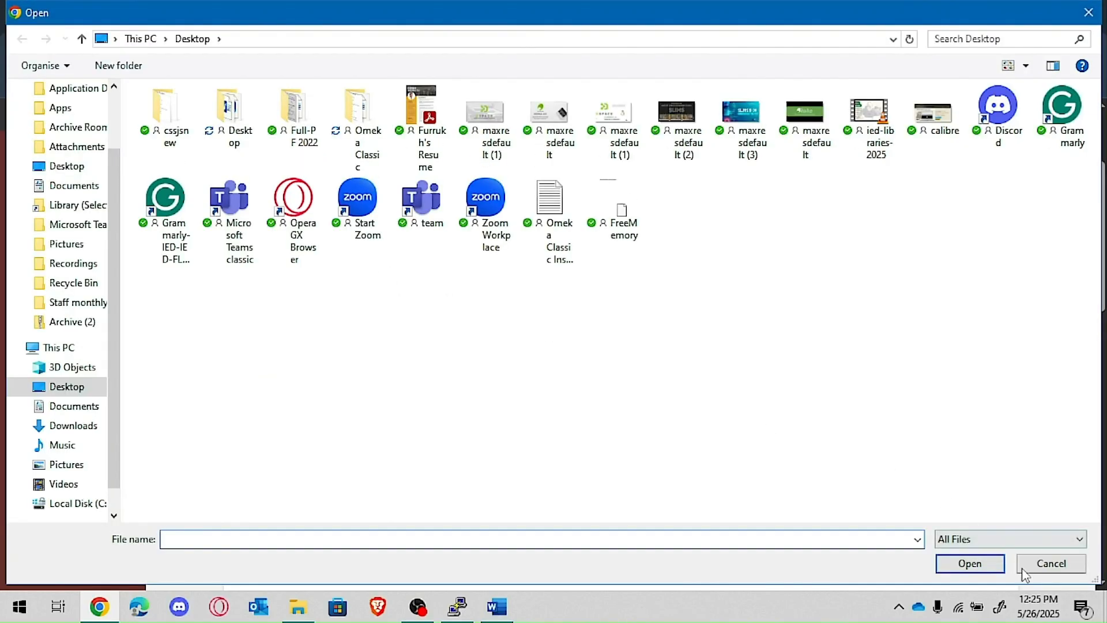
click(1026, 564)
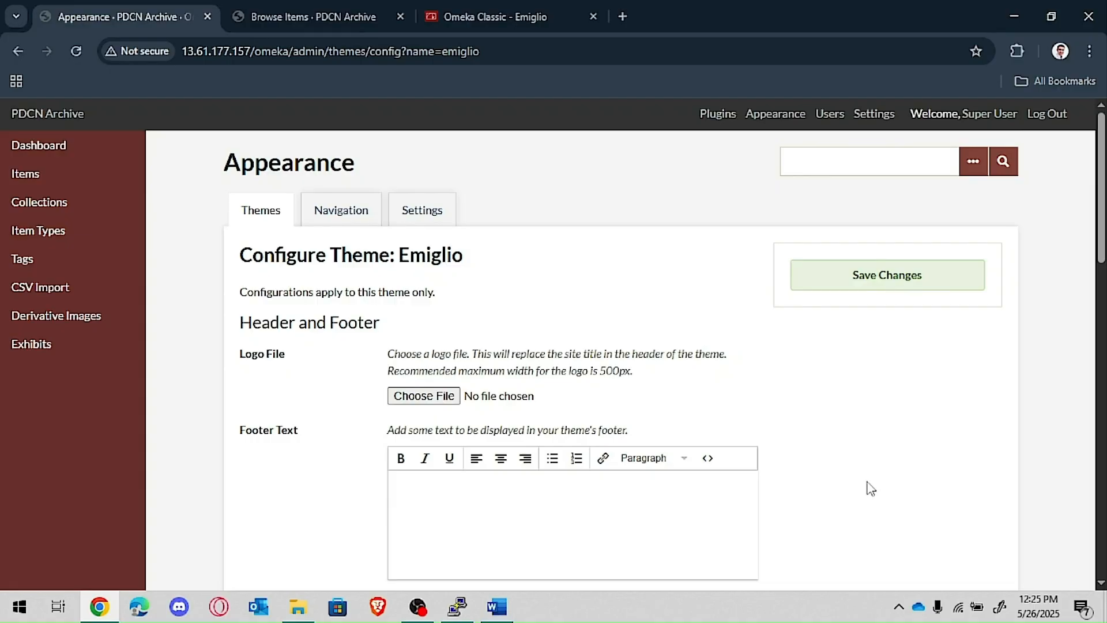
Step: Examine the Emiglio theme's configuration options for header, footer, homepage and featured content
scroll(790, 510, down, 4)
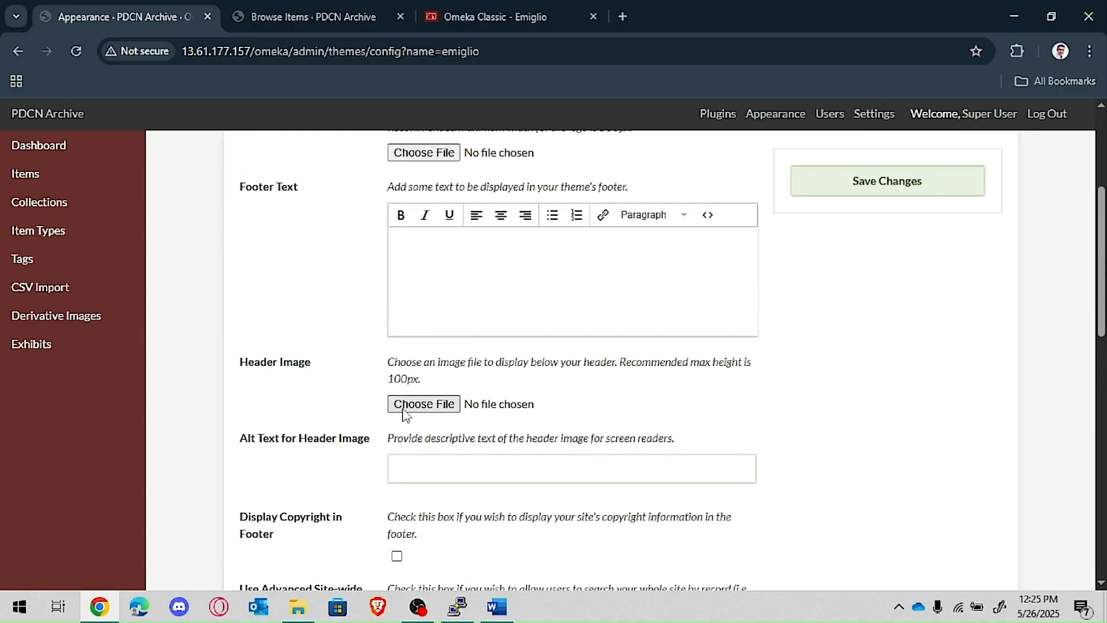
scroll(406, 414, down, 5)
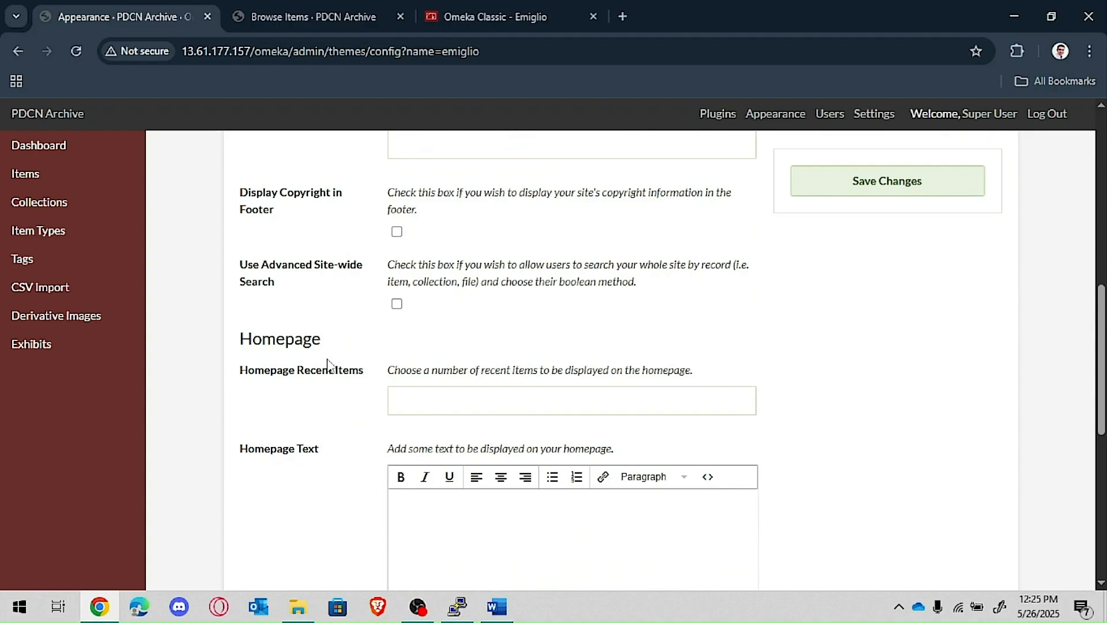
scroll(396, 395, down, 6)
scroll(388, 395, up, 4)
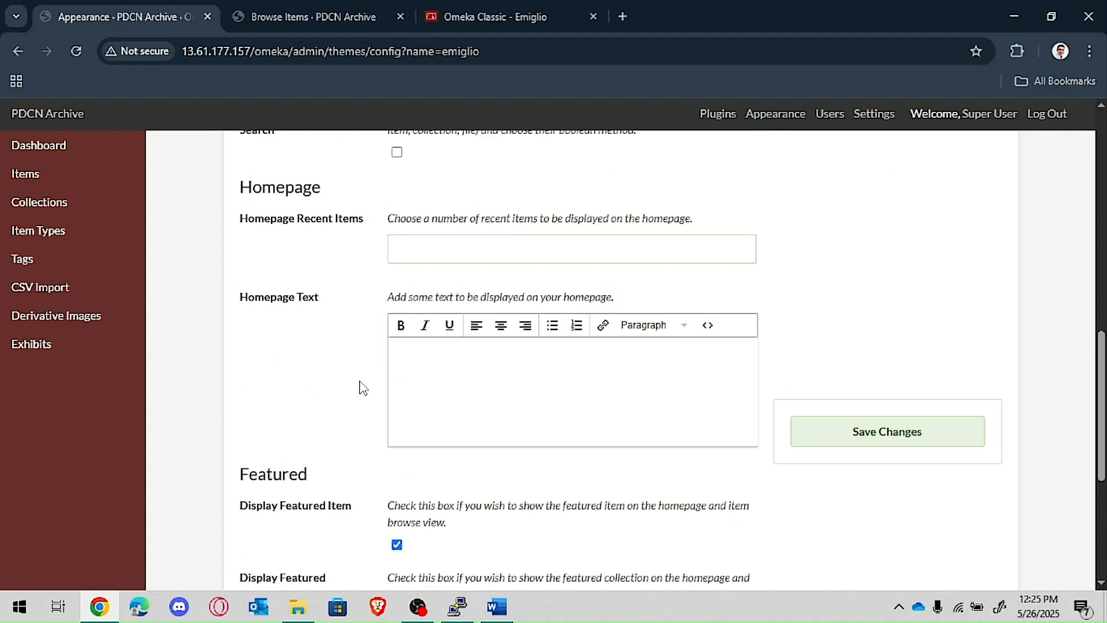
scroll(361, 386, up, 5)
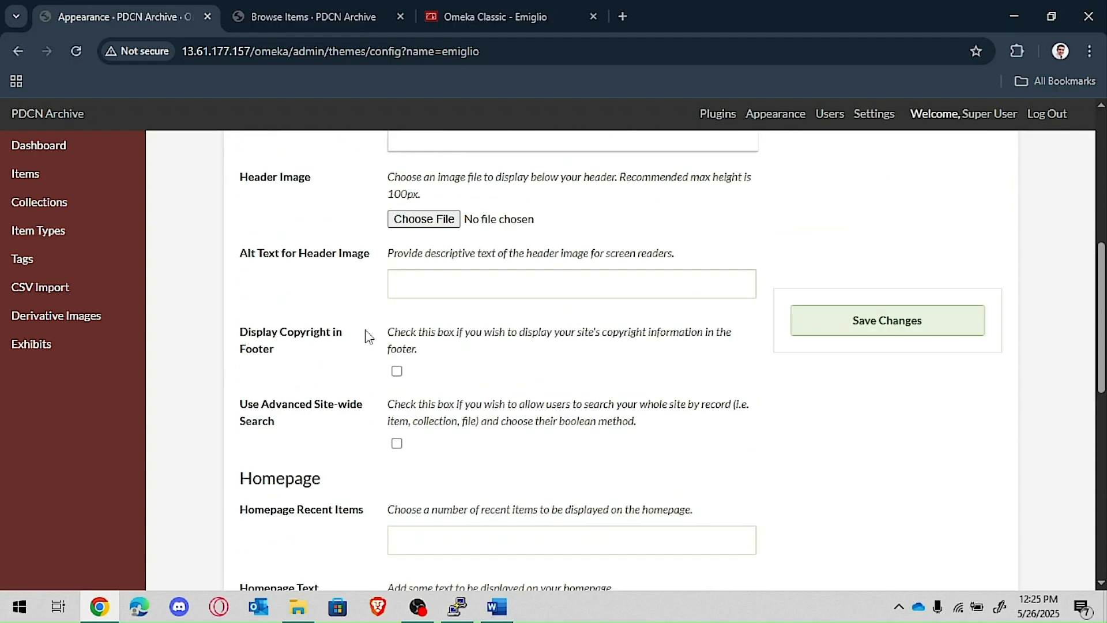
scroll(548, 404, down, 5)
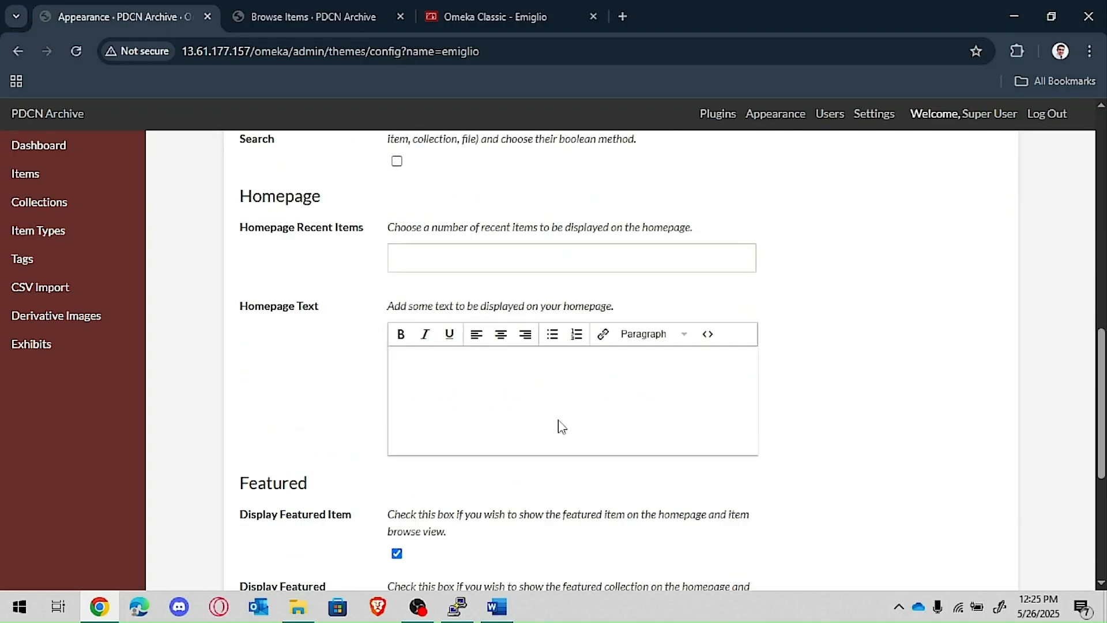
scroll(562, 426, down, 5)
scroll(562, 427, up, 17)
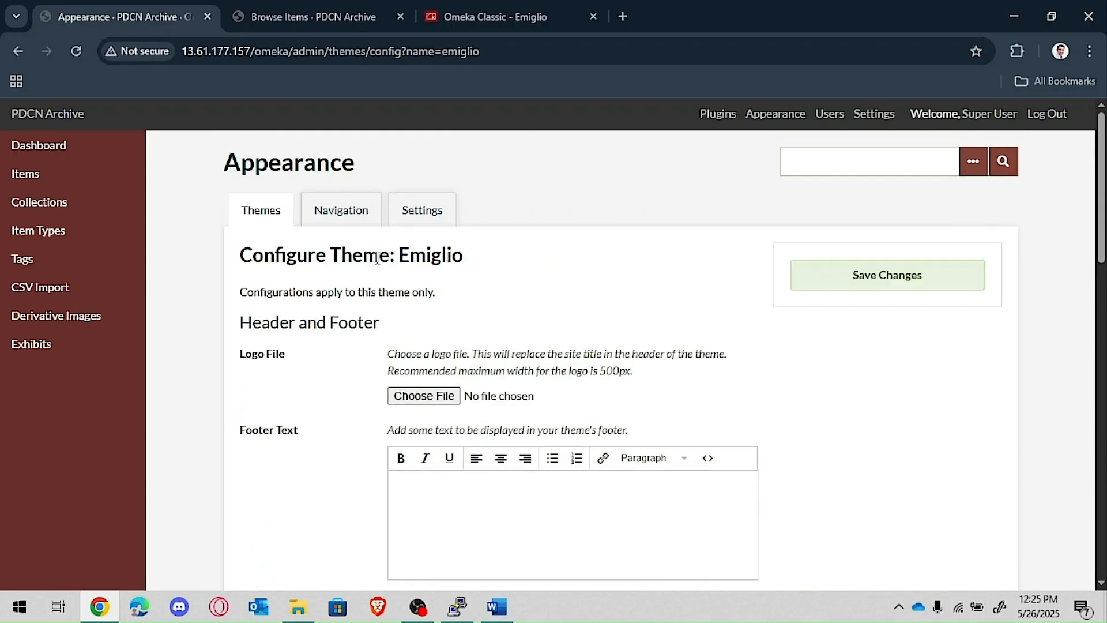
Step: Review the site's navigation links, and examine the derivative image size and display settings under Appearance
click(343, 215)
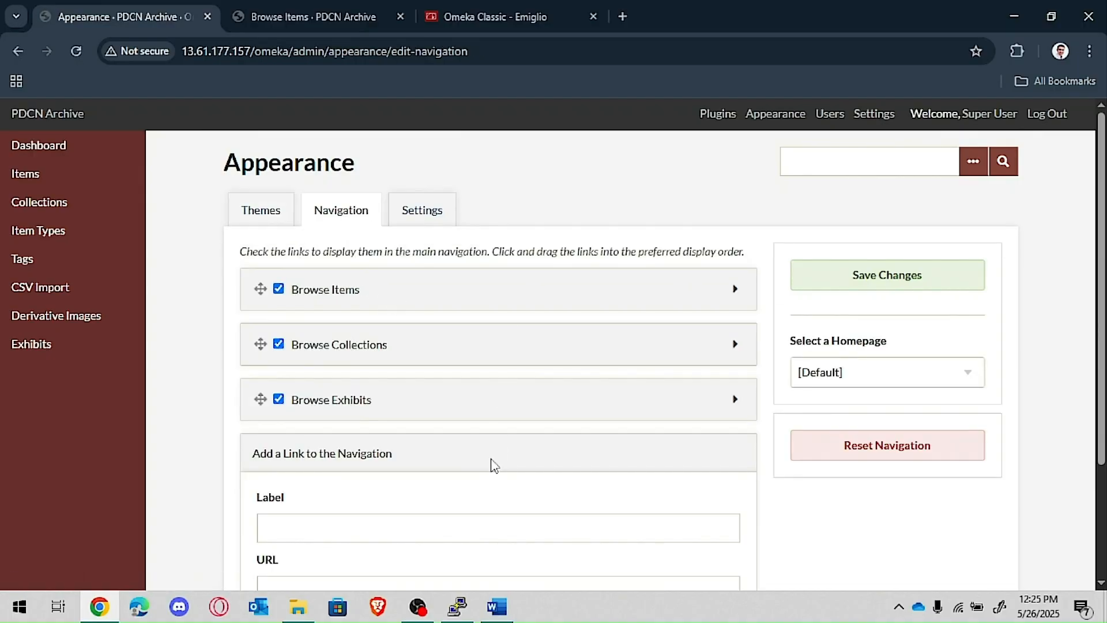
scroll(492, 462, down, 3)
scroll(484, 486, up, 3)
click(429, 225)
scroll(447, 484, down, 2)
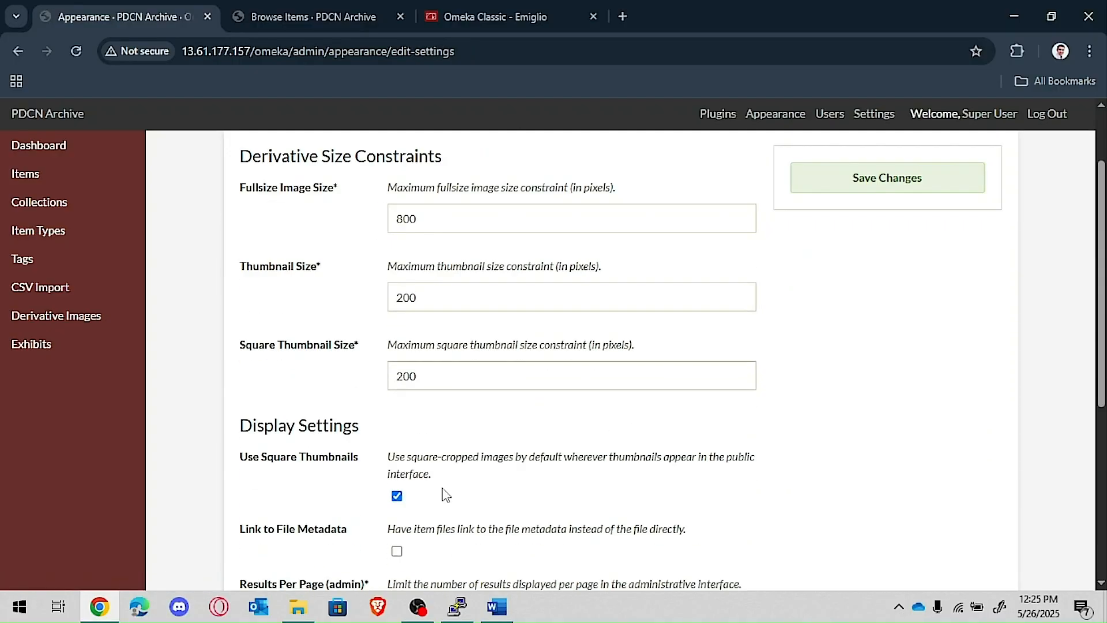
scroll(446, 495, down, 5)
scroll(444, 488, up, 6)
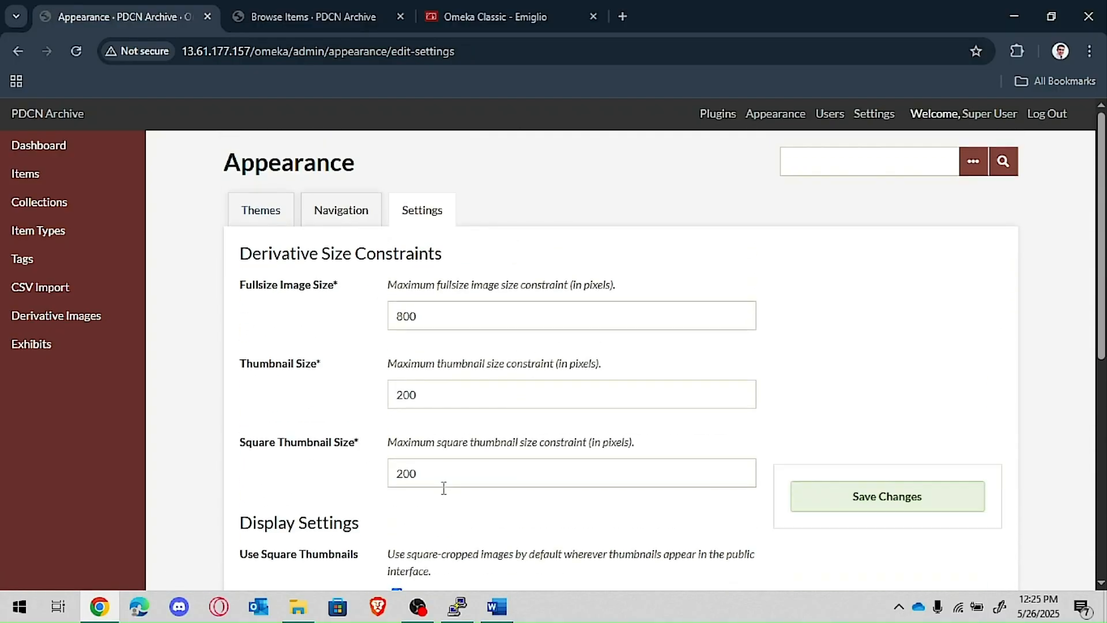
Step: Return to the theme overview, check the public site again, and look through the other installed themes
click(264, 216)
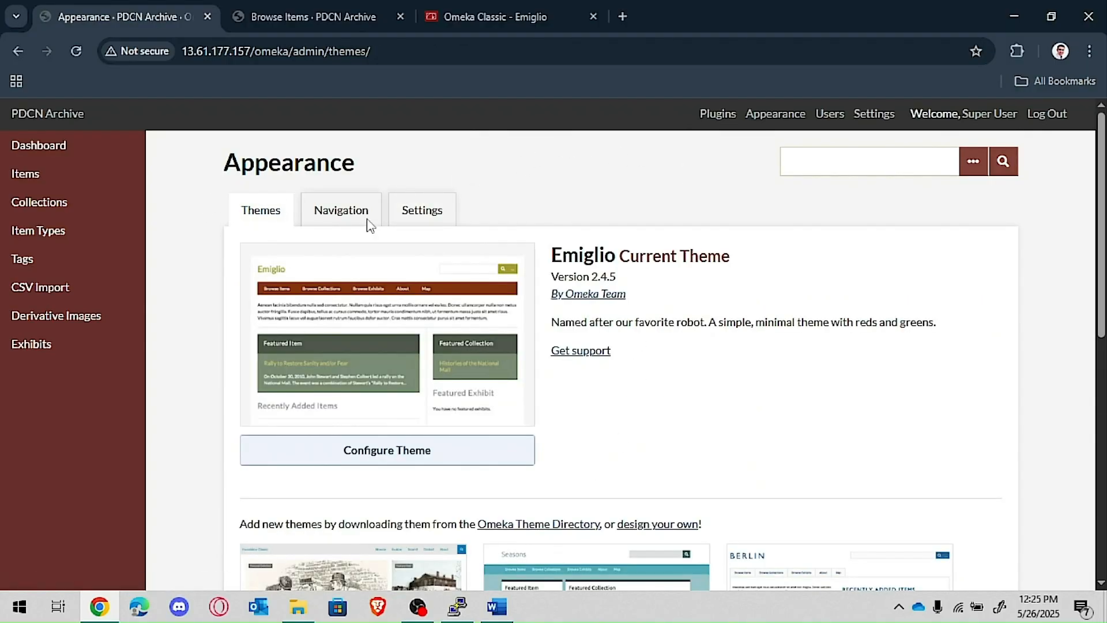
click(319, 9)
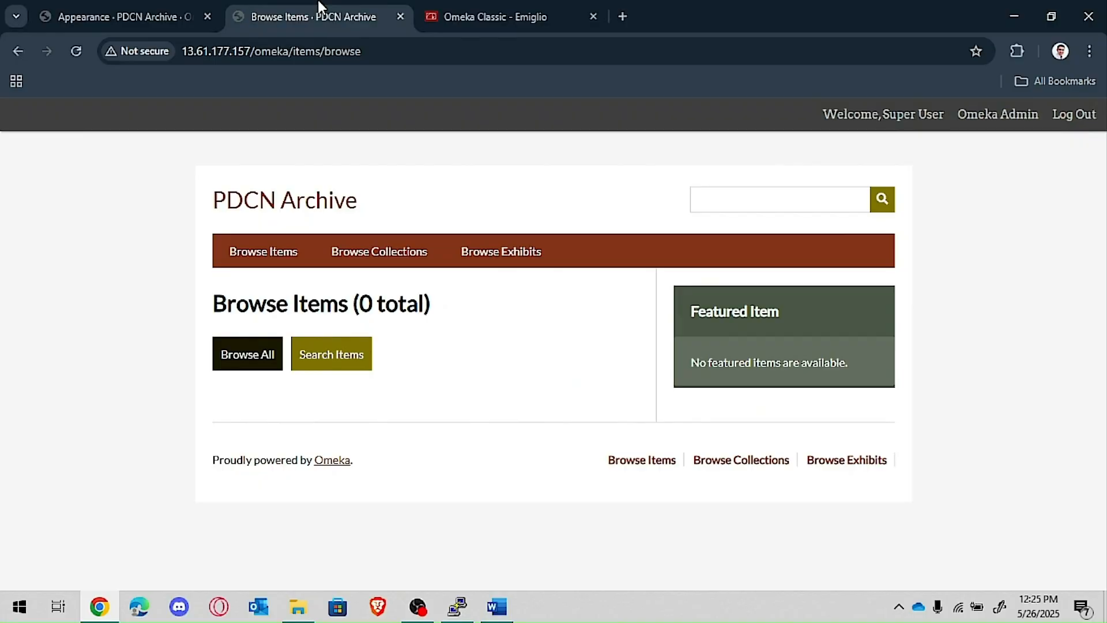
click(137, 8)
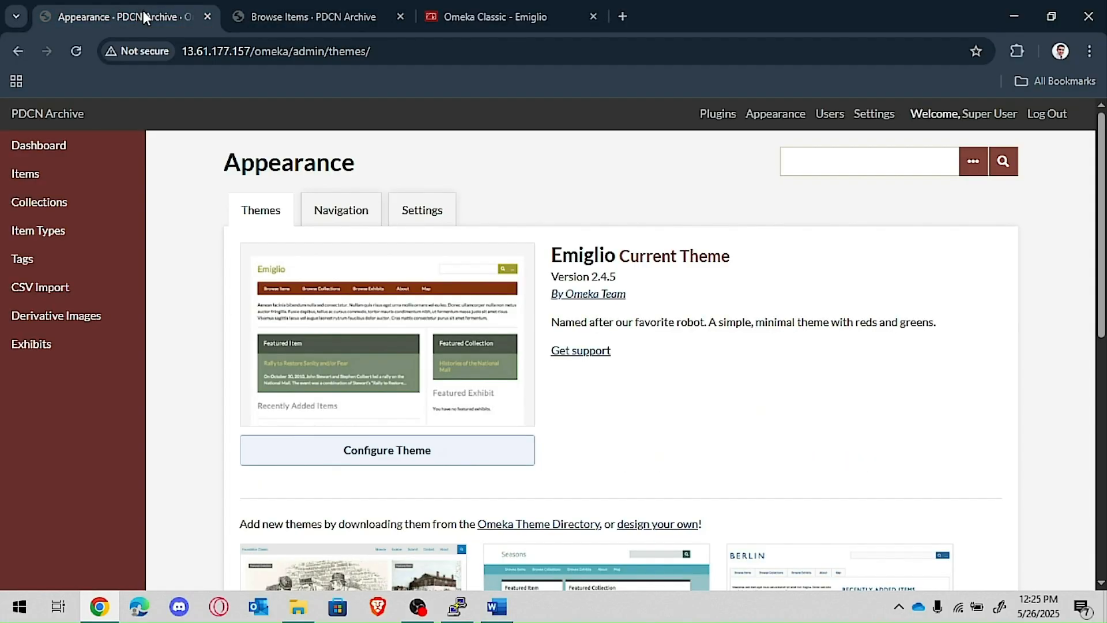
scroll(609, 515, down, 5)
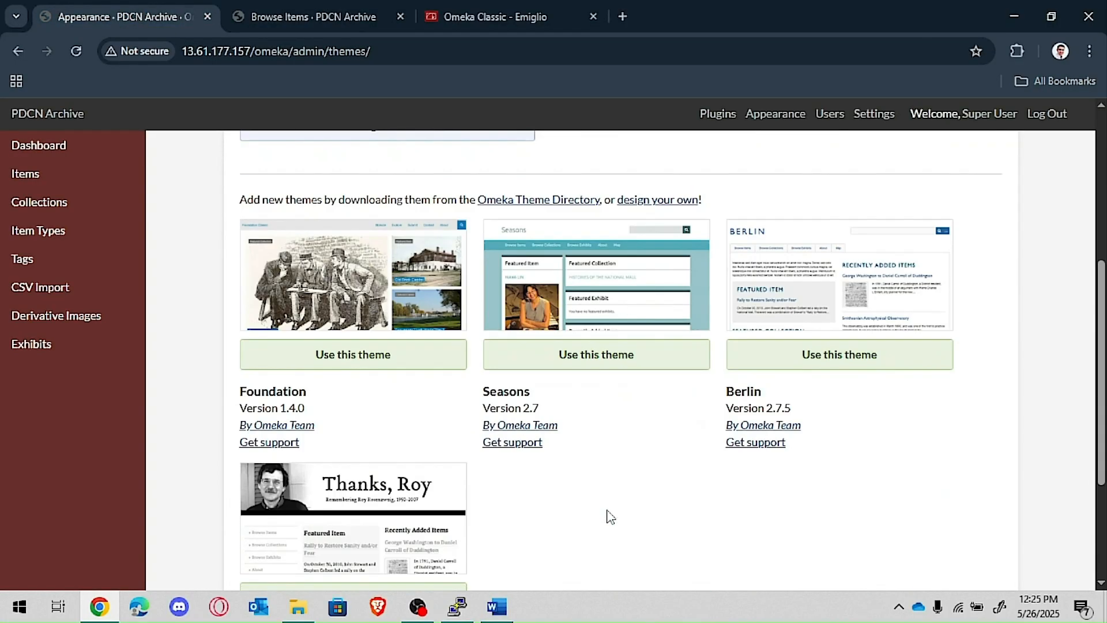
scroll(610, 517, down, 3)
scroll(605, 514, up, 5)
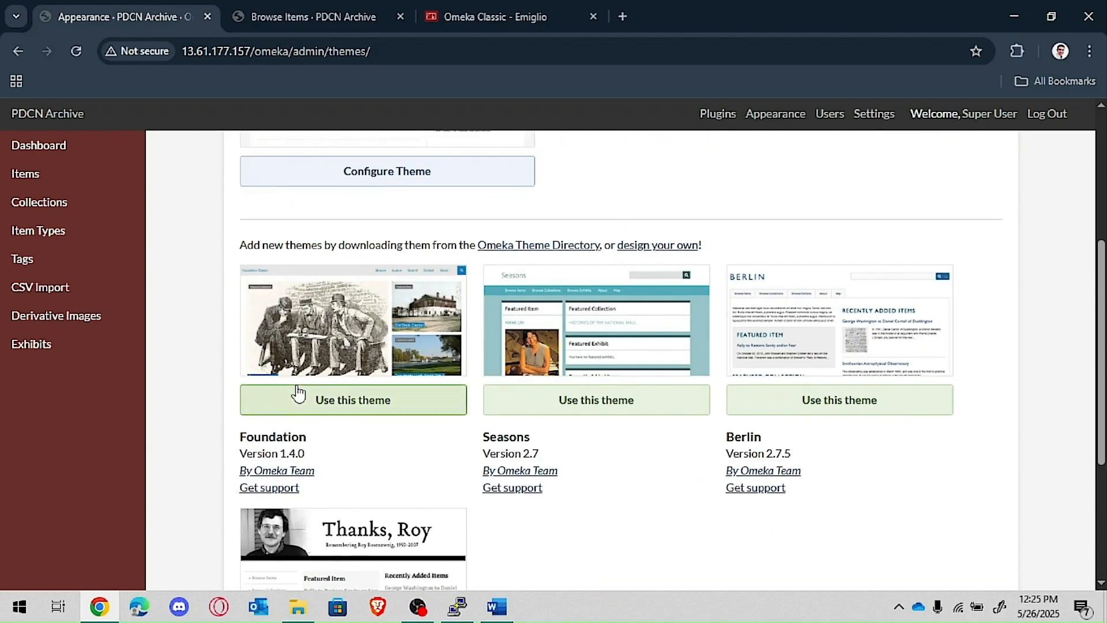
scroll(299, 394, up, 5)
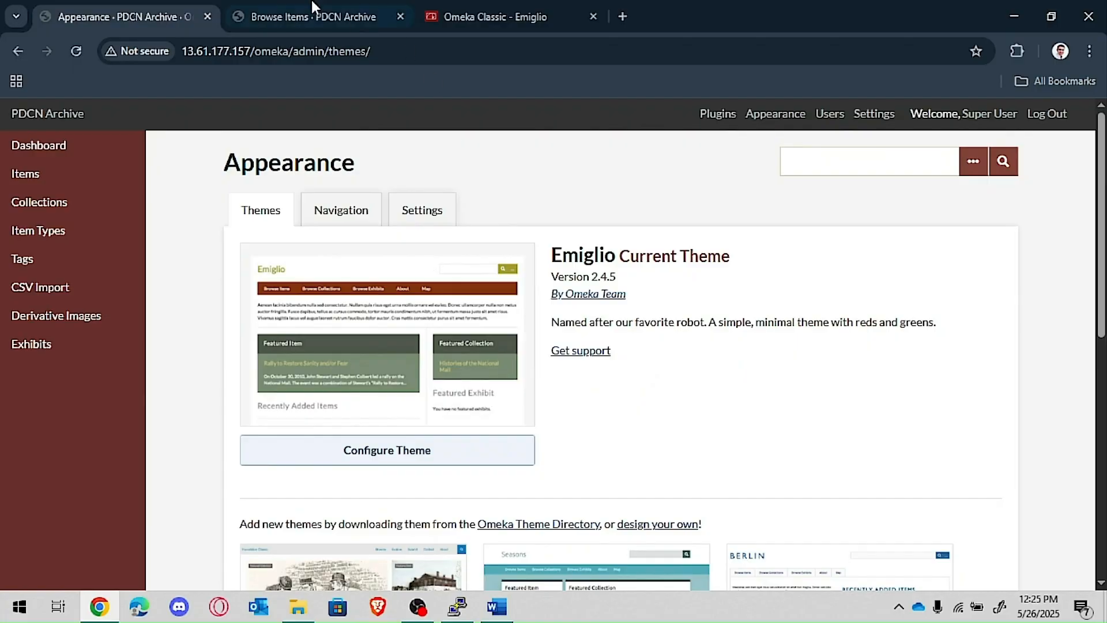
Step: Browse the Omeka Classic theme directory on omeka.org and open the page of the Big Picture theme
click(474, 23)
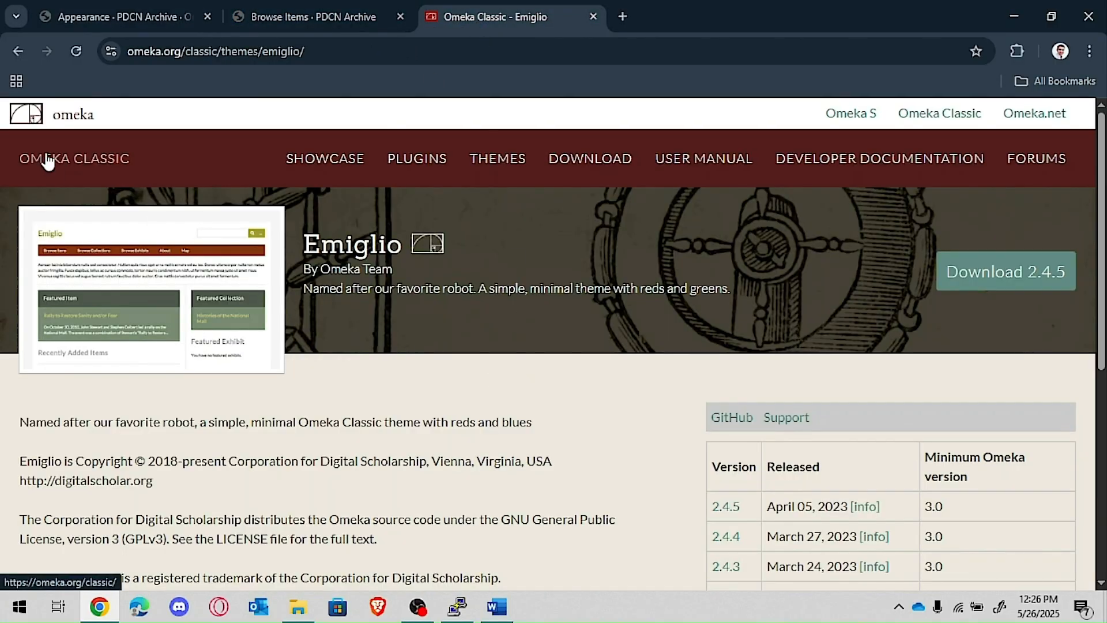
click(487, 164)
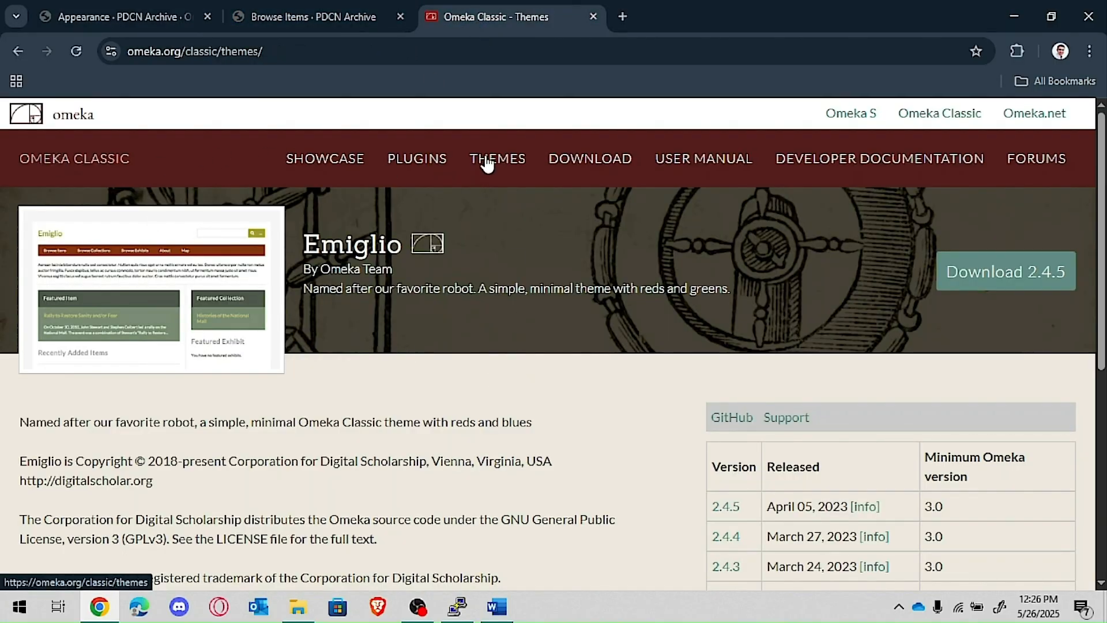
scroll(364, 477, down, 4)
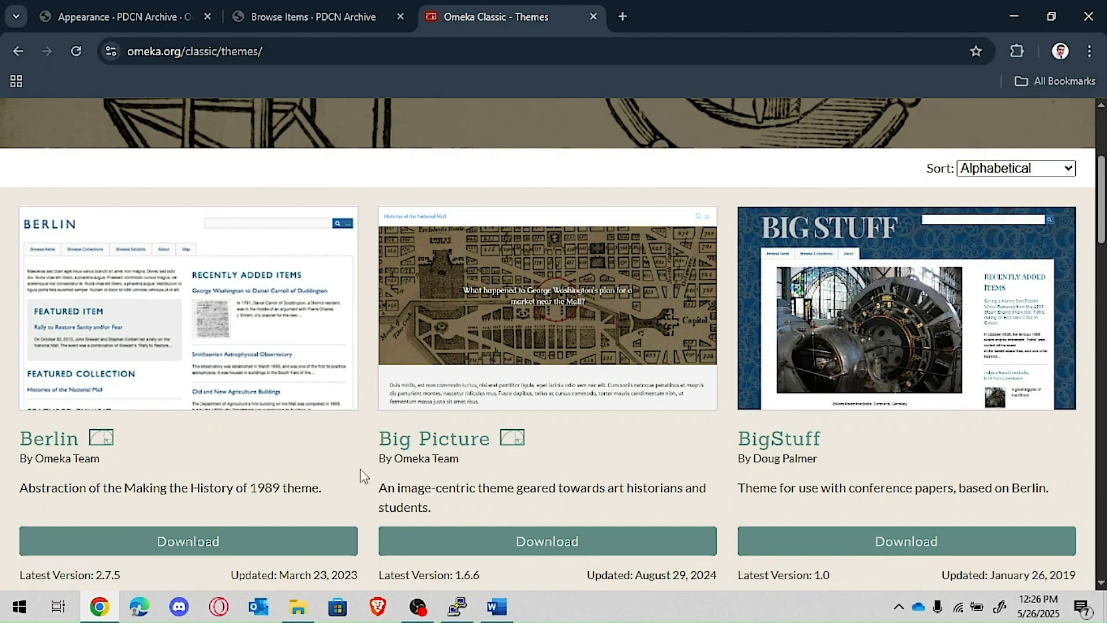
scroll(363, 477, down, 8)
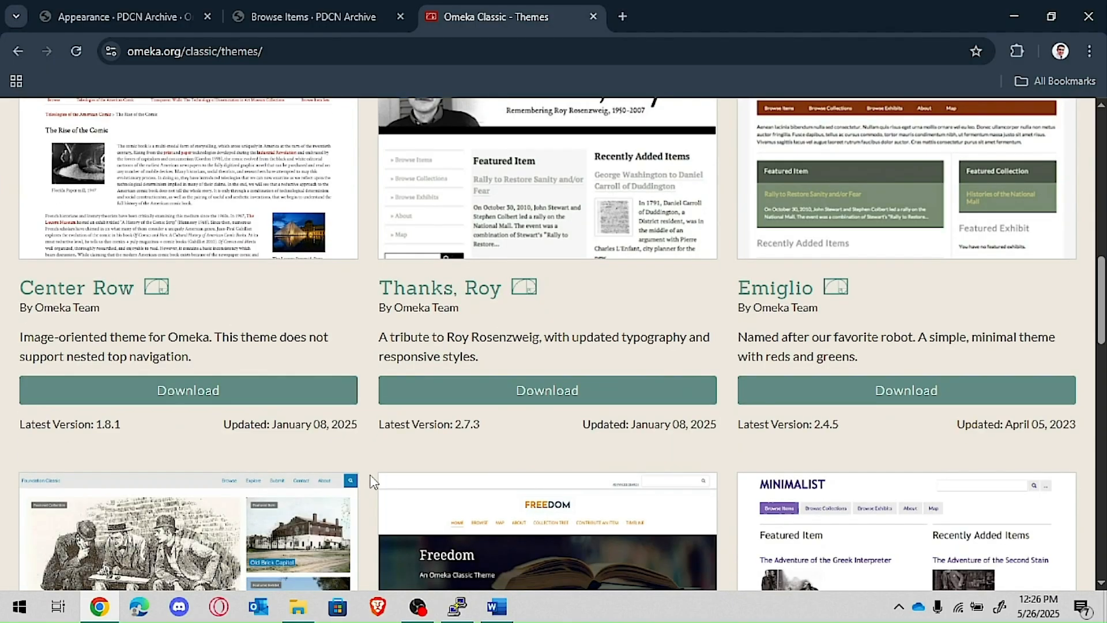
scroll(371, 480, down, 5)
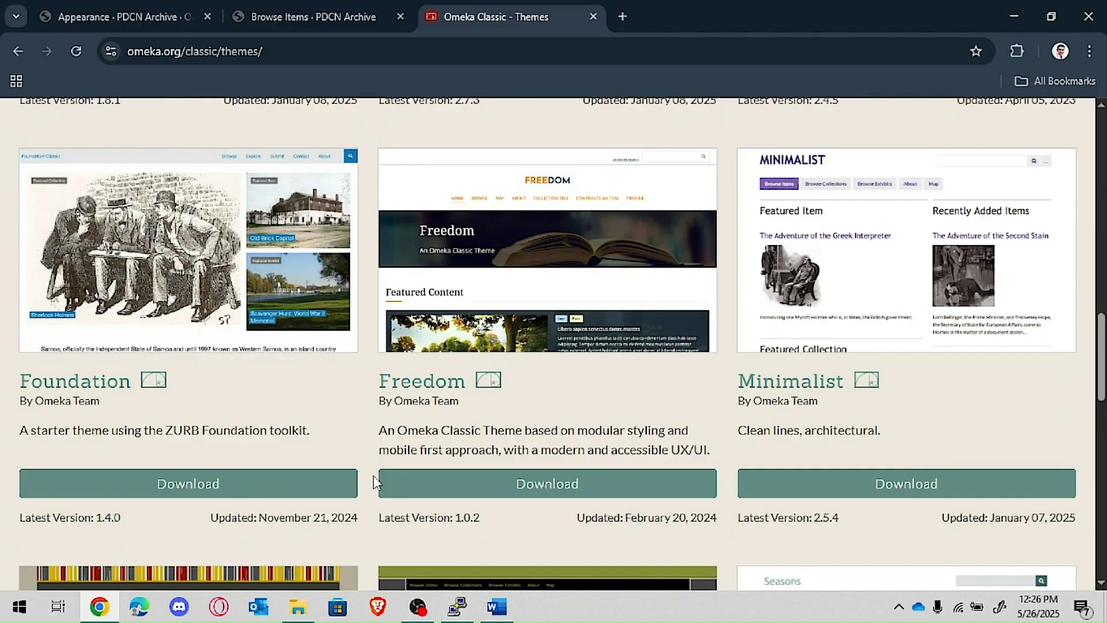
scroll(599, 492, down, 5)
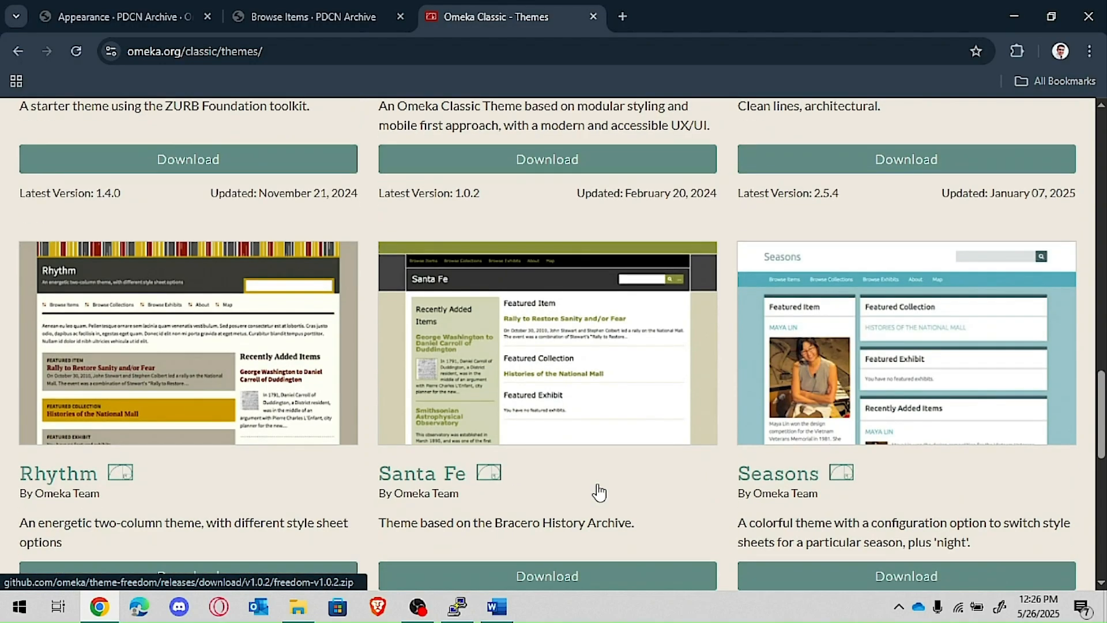
scroll(599, 492, up, 4)
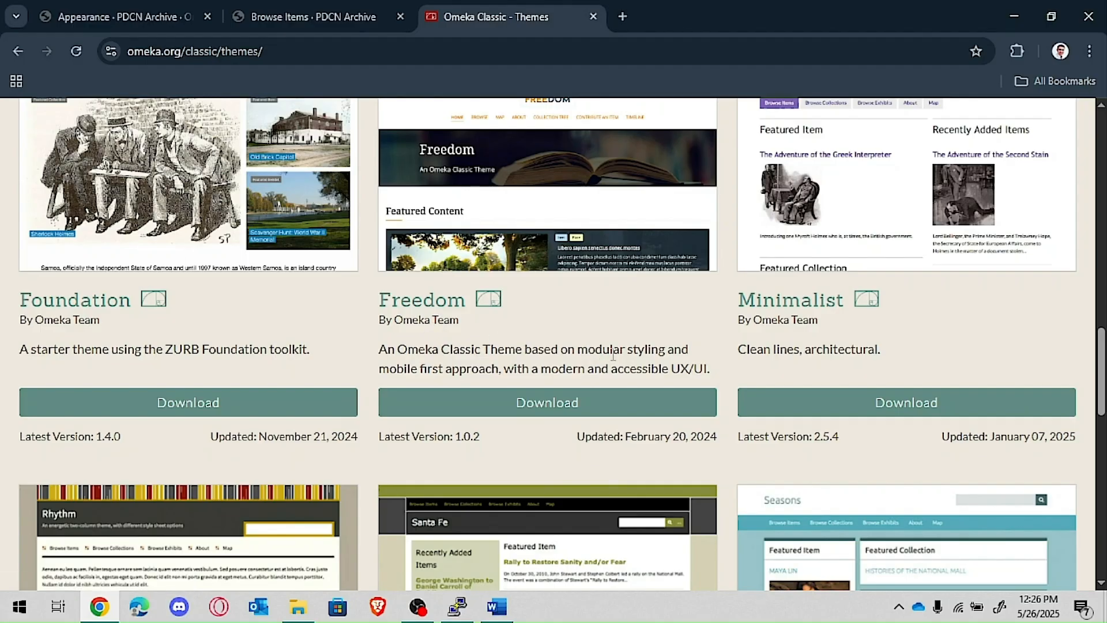
scroll(581, 445, up, 4)
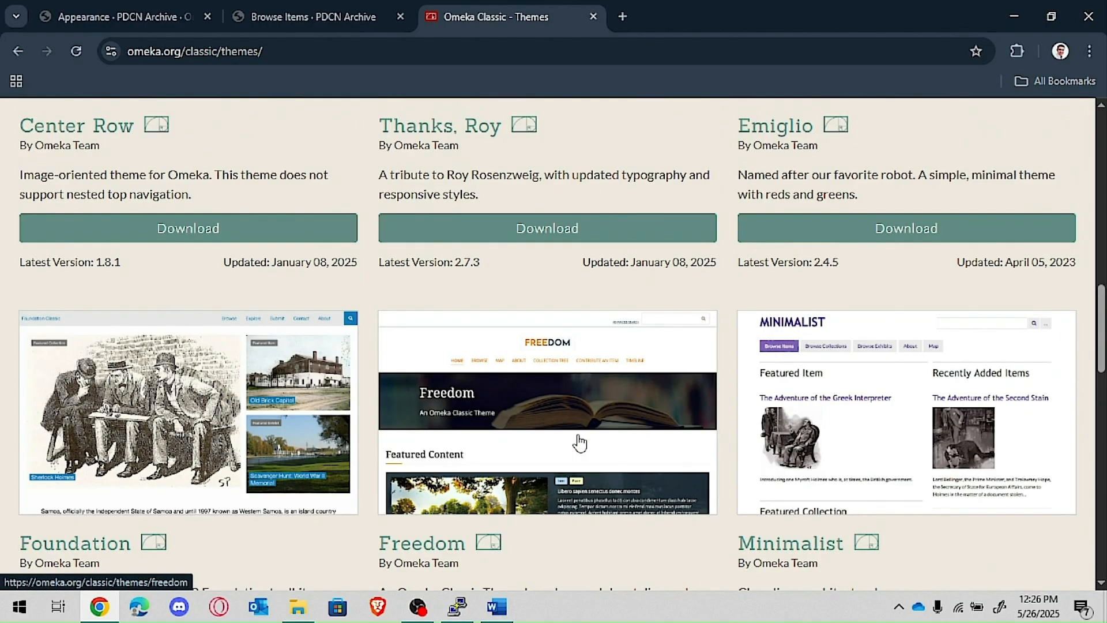
scroll(580, 442, up, 7)
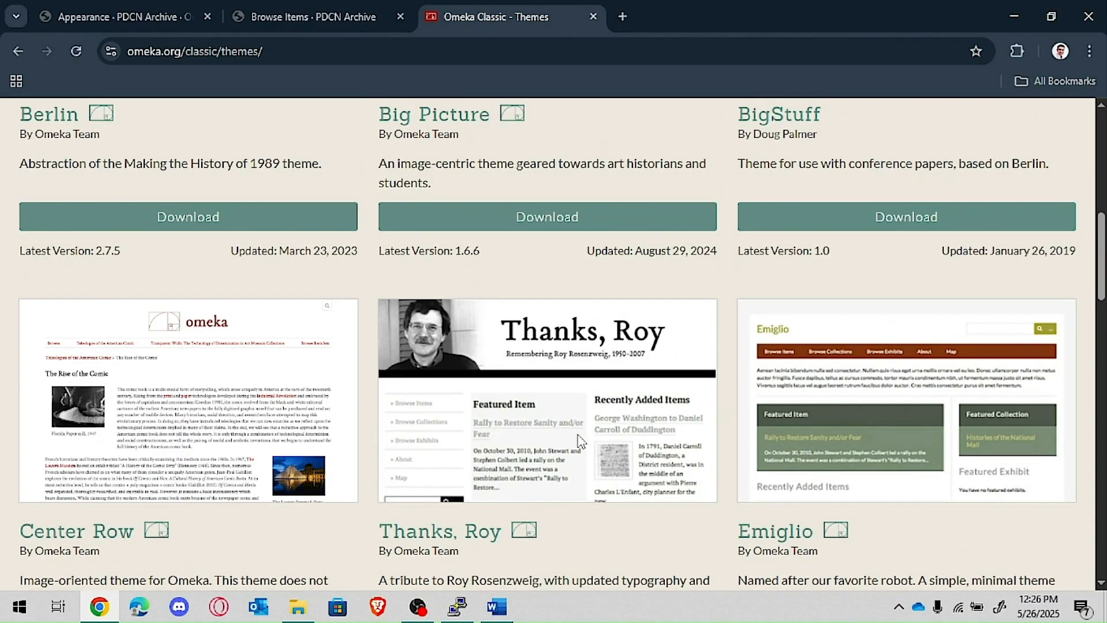
scroll(581, 442, up, 4)
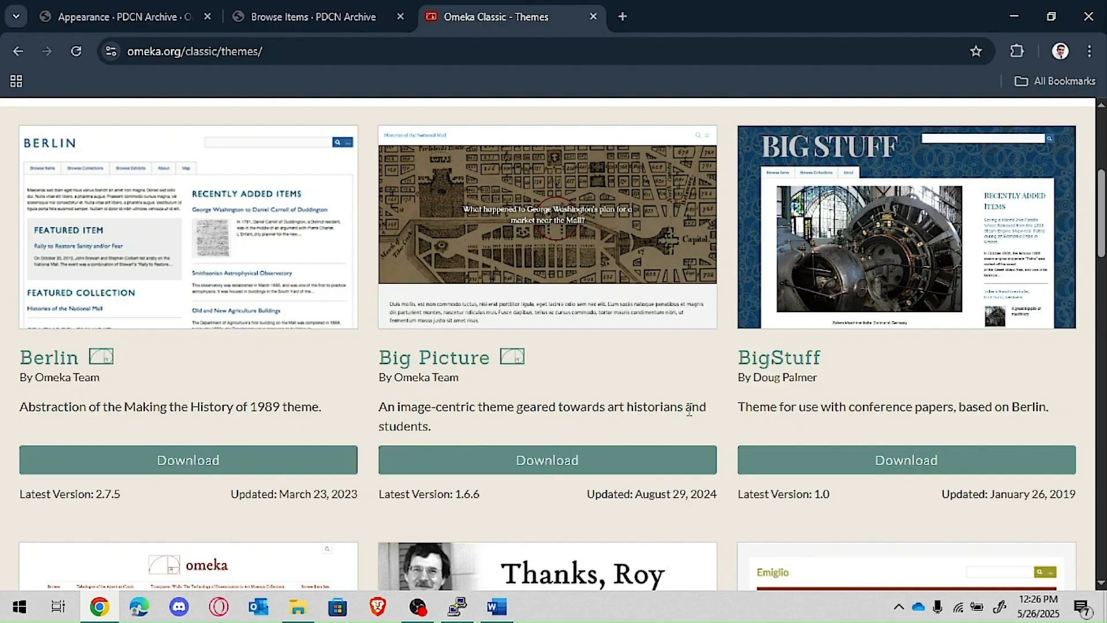
click(576, 247)
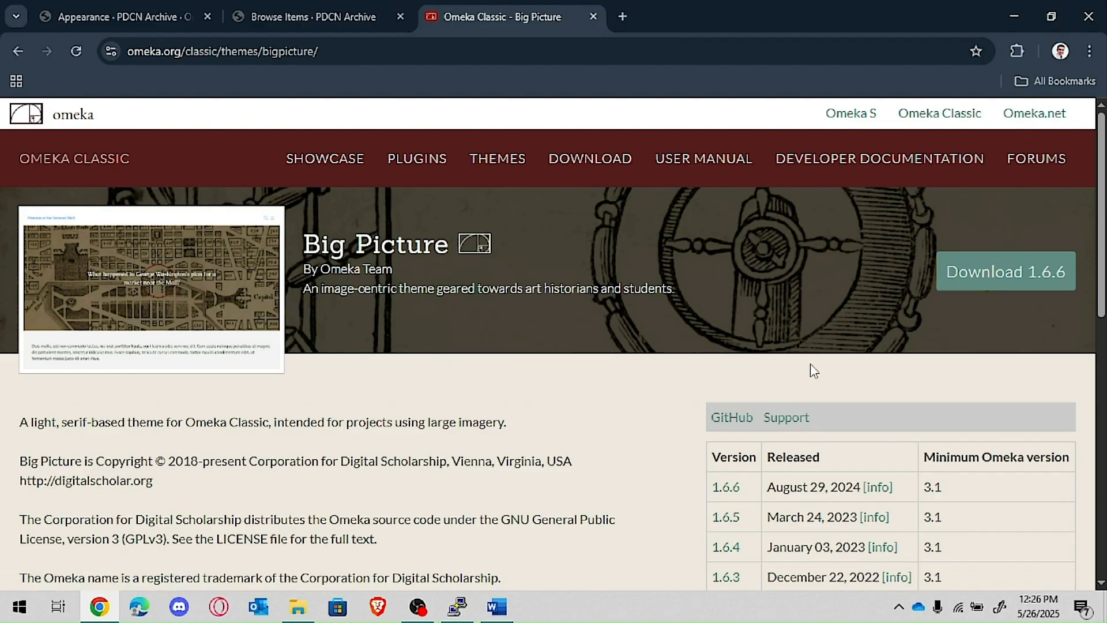
Step: Copy the Big Picture 1.6.6 download link and fetch the archive with wget in the PuTTY server terminal
right_click(1043, 284)
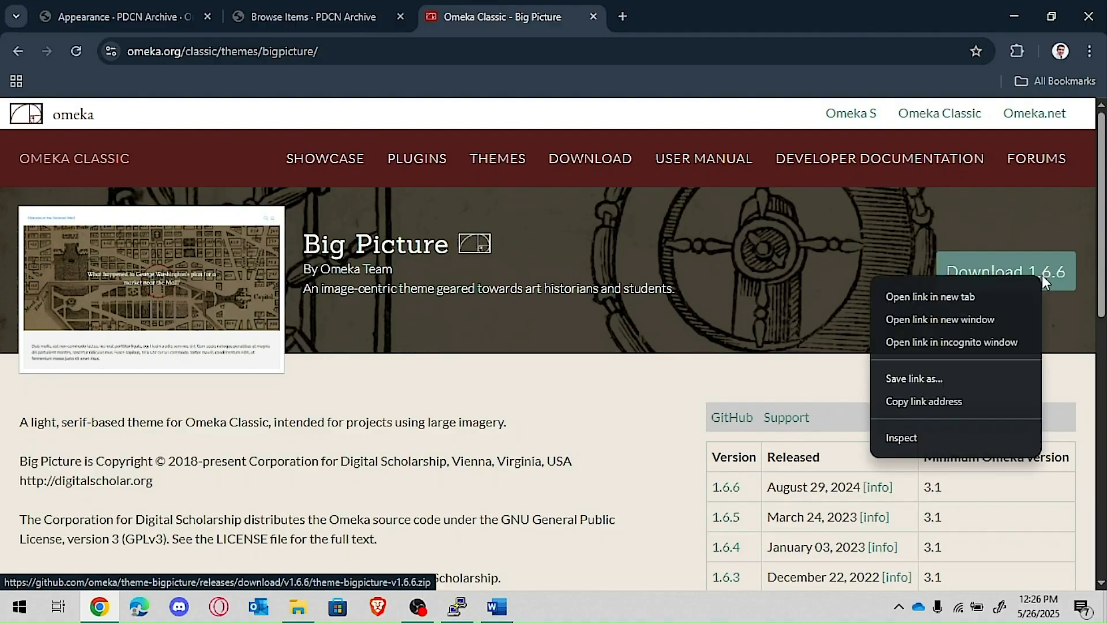
click(976, 401)
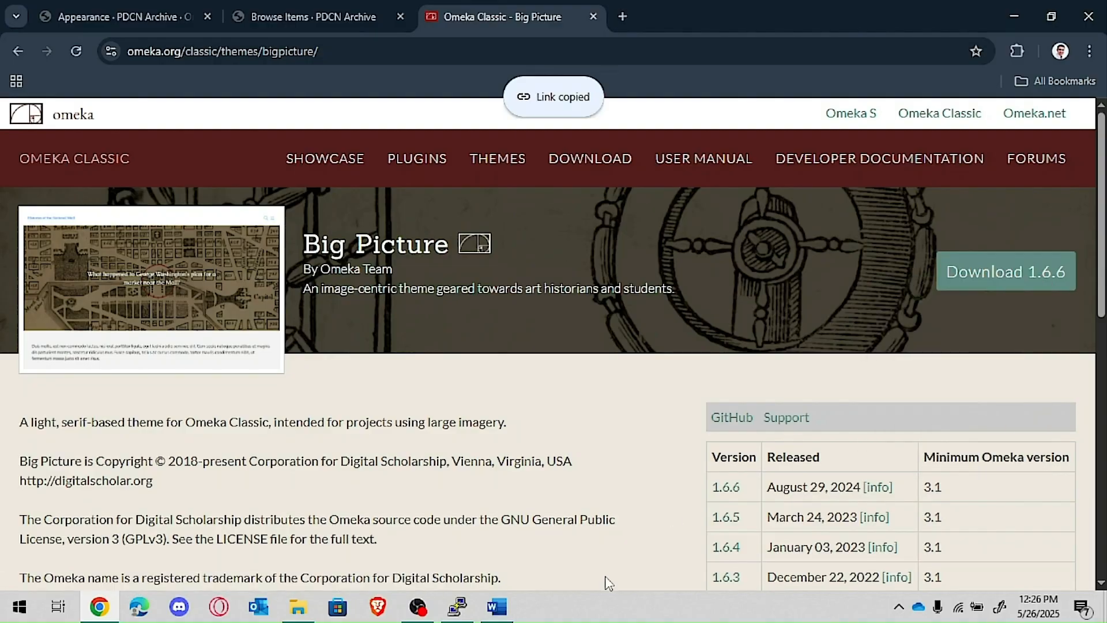
key(alt+Tab)
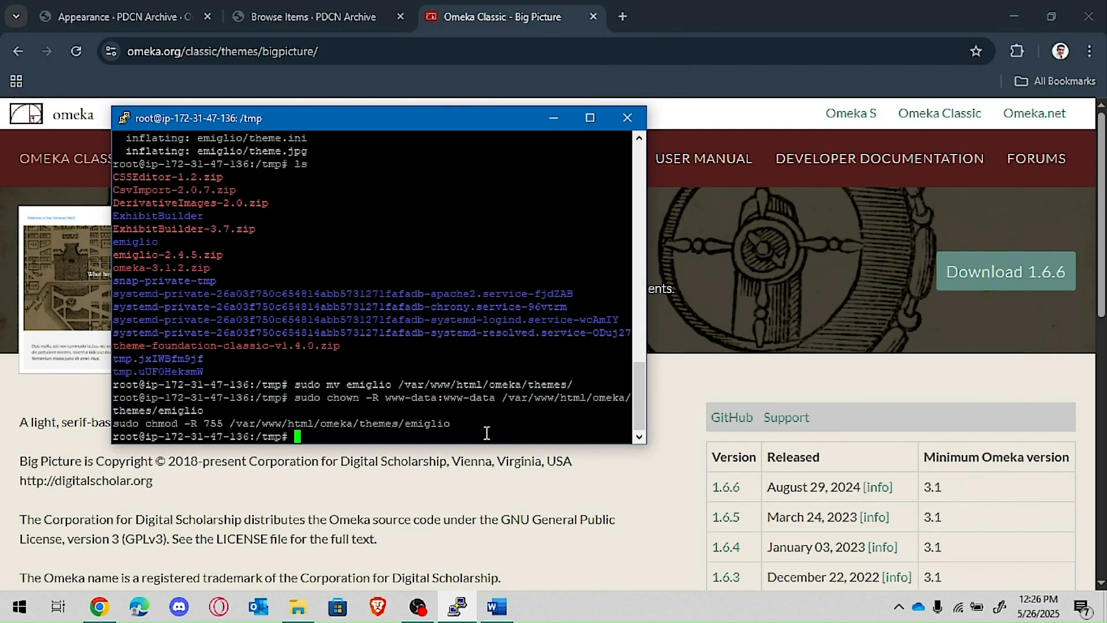
text(wget)
right_click(486, 432)
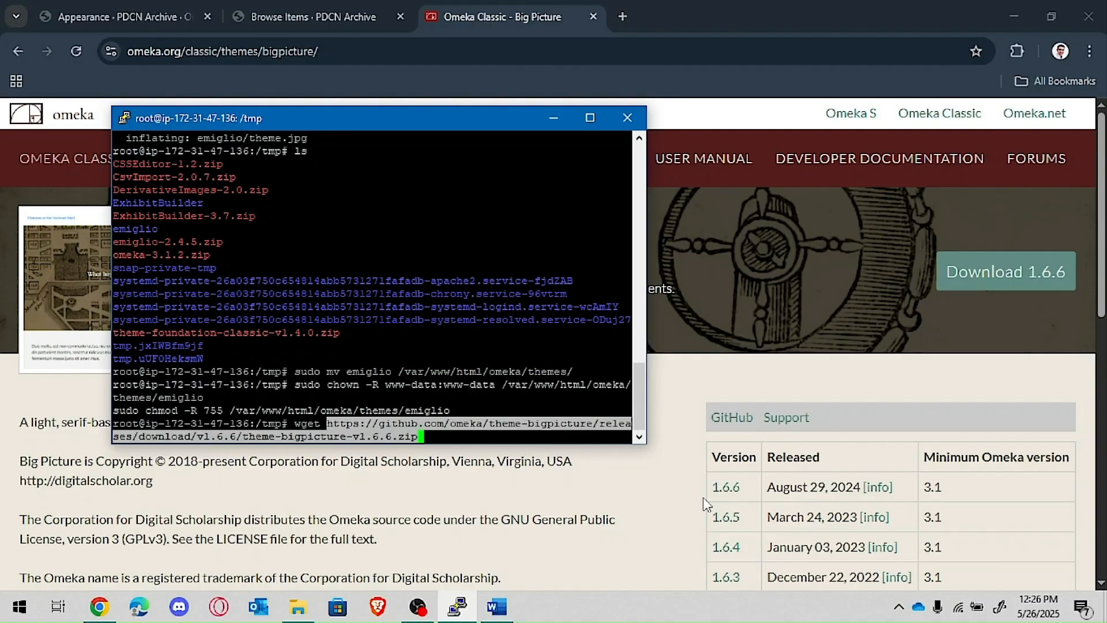
key(Return)
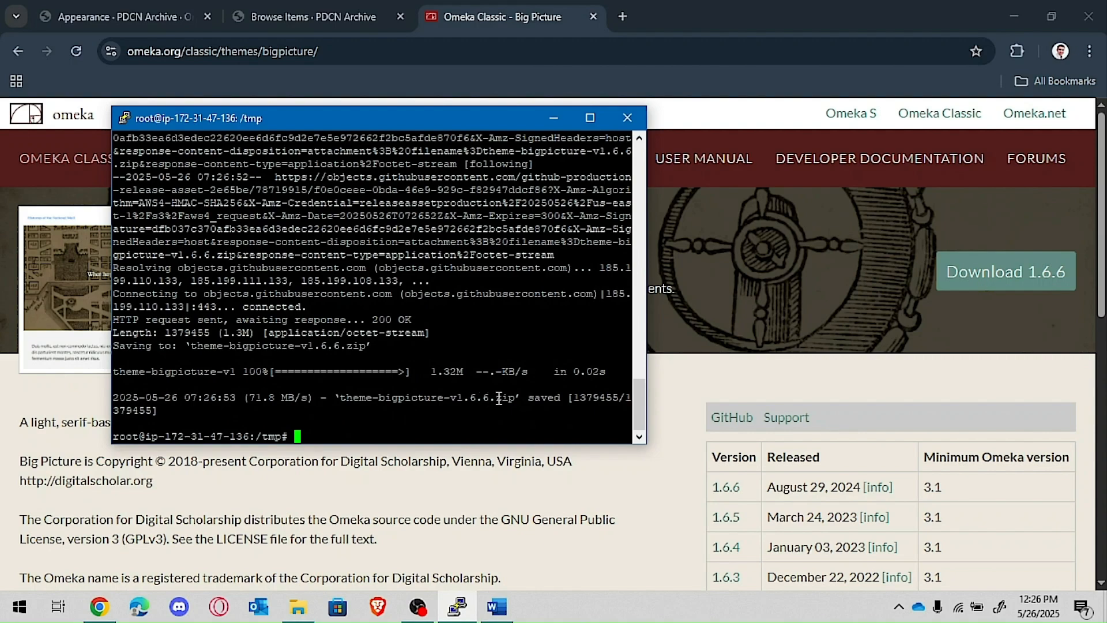
Step: Switch to the Word instructions and replace the Emiglio URL in the wget command with the Big Picture v1.6.6 download link
click(376, 519)
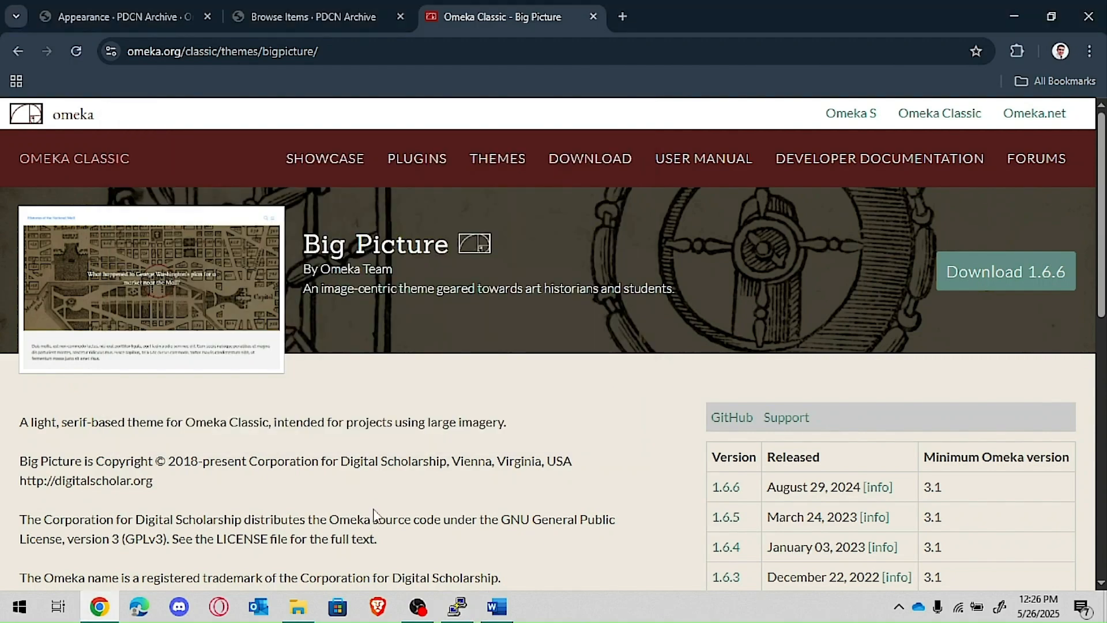
key(alt+Tab)
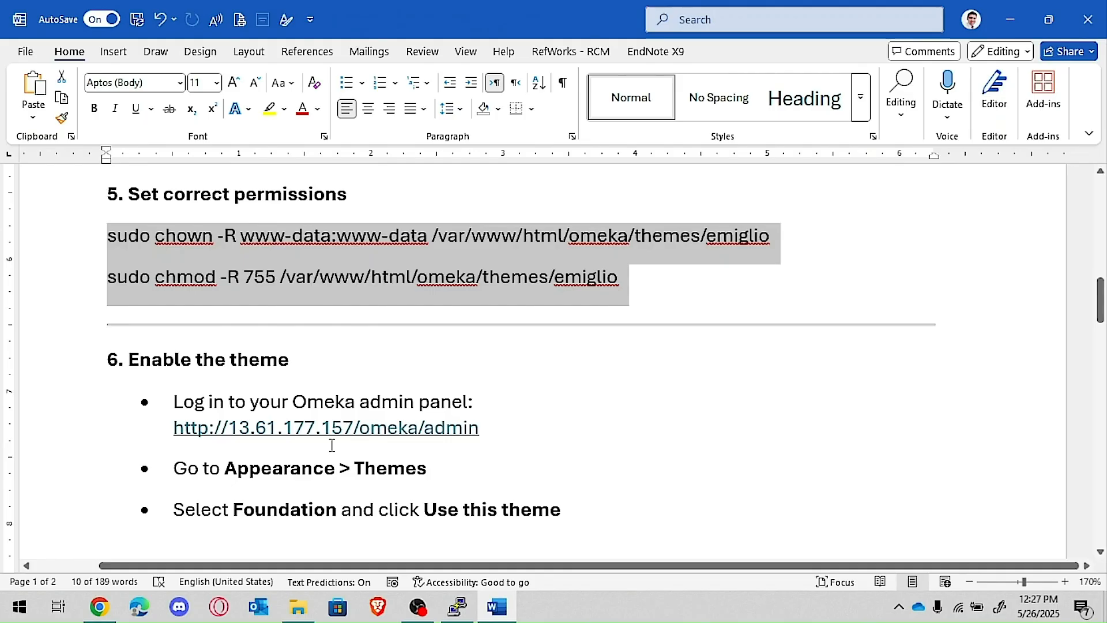
scroll(332, 445, up, 15)
scroll(379, 448, down, 2)
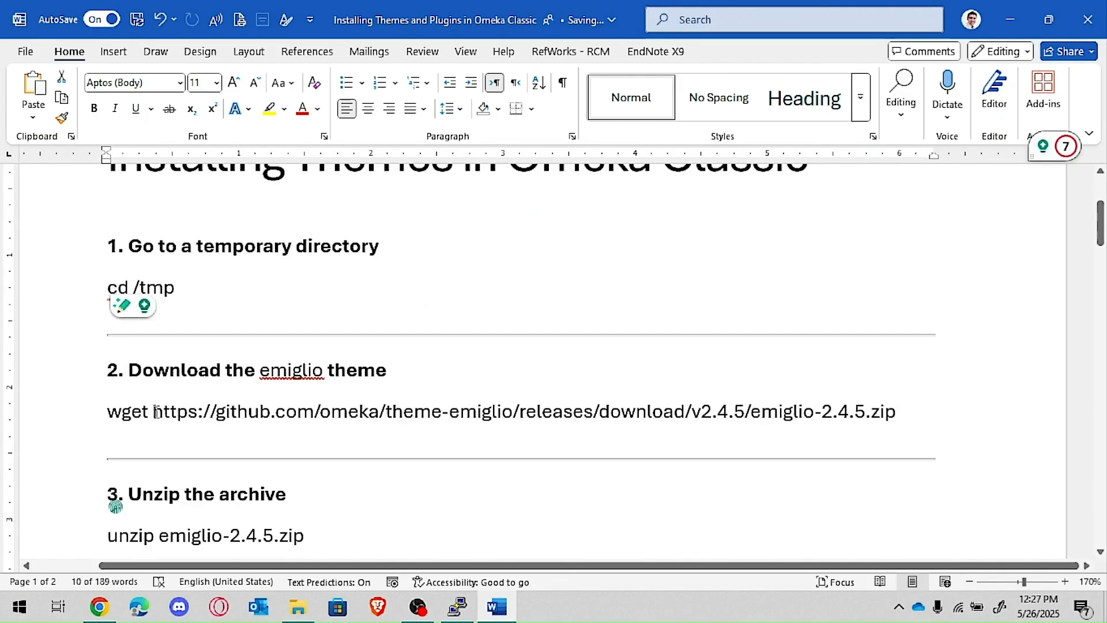
drag(153, 412, 882, 414)
key(ctrl+v)
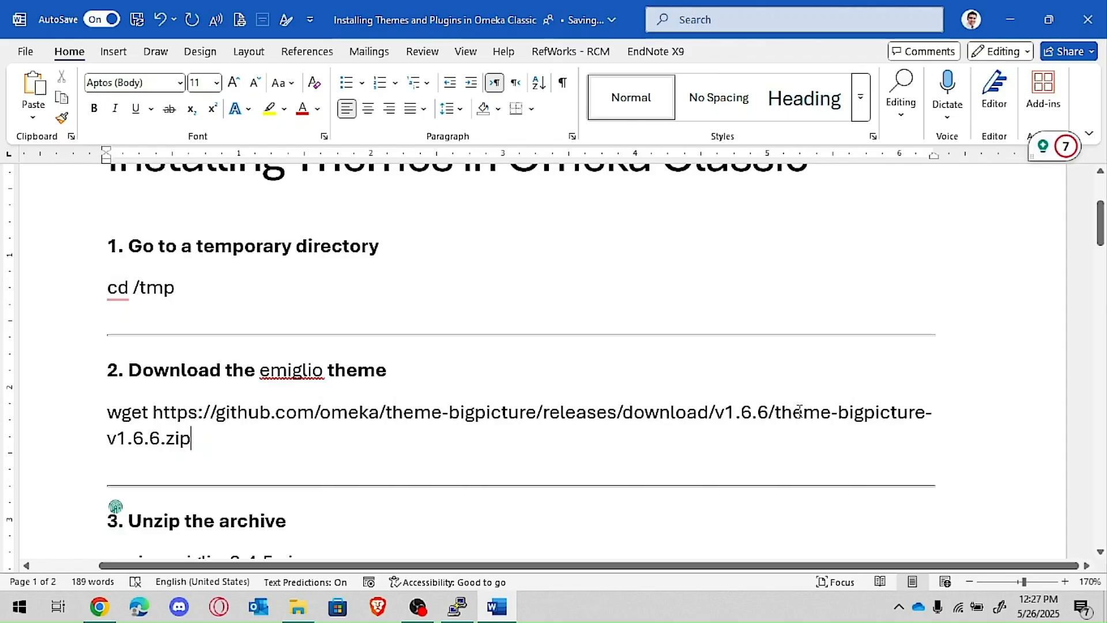
Step: Copy the archive name from the wget URL and change the unzip command to unzip theme-bigpicture-v1.6.6.zip
drag(782, 411, 784, 438)
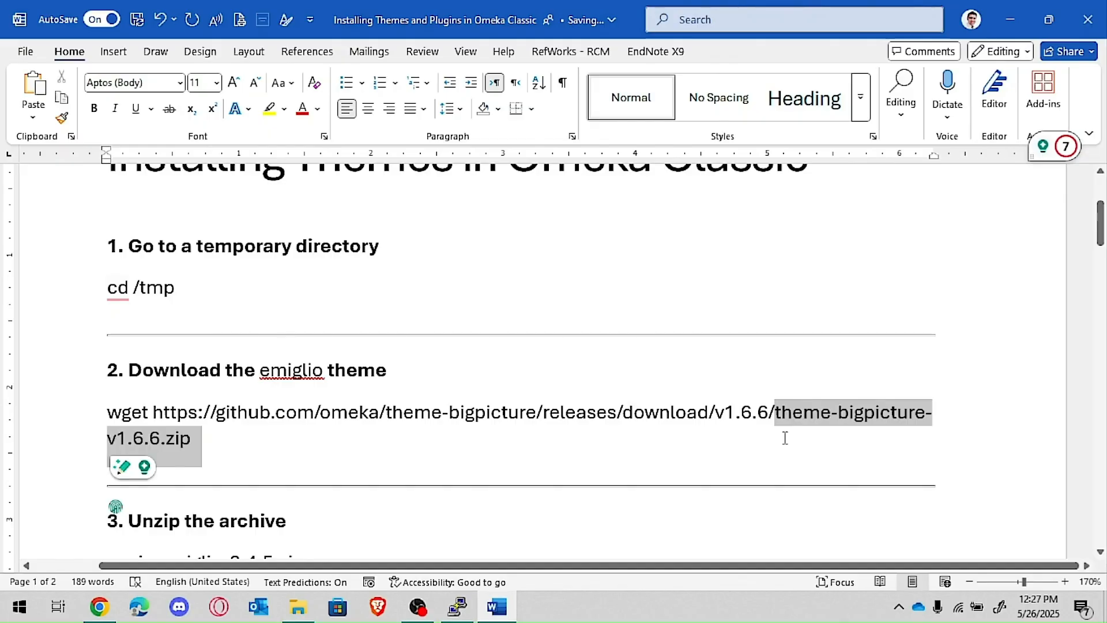
scroll(395, 464, down, 3)
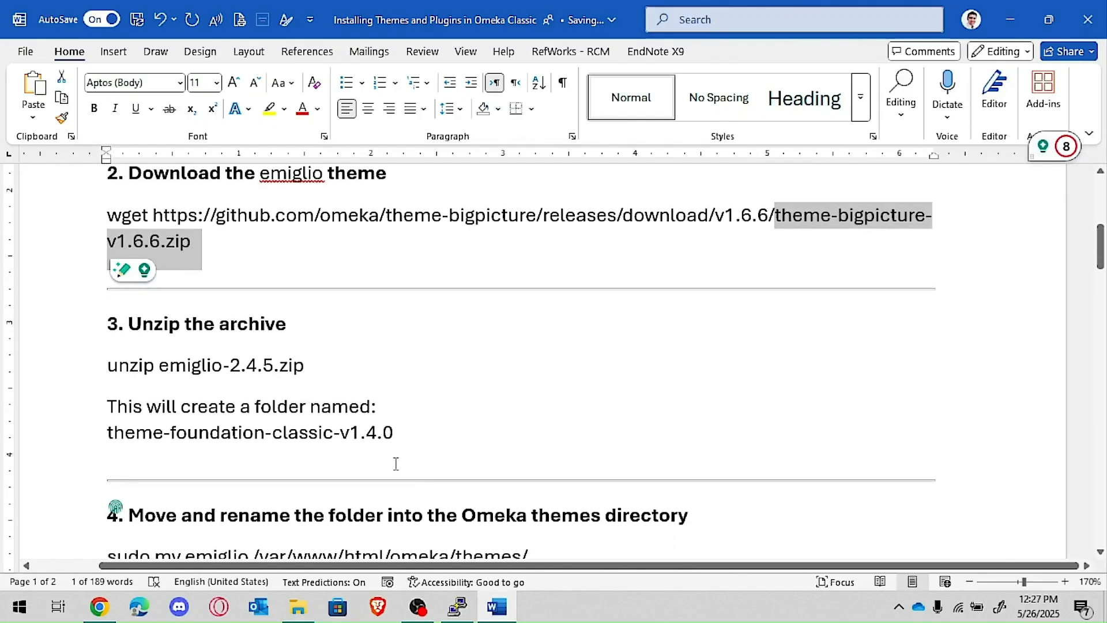
drag(304, 365, 168, 361)
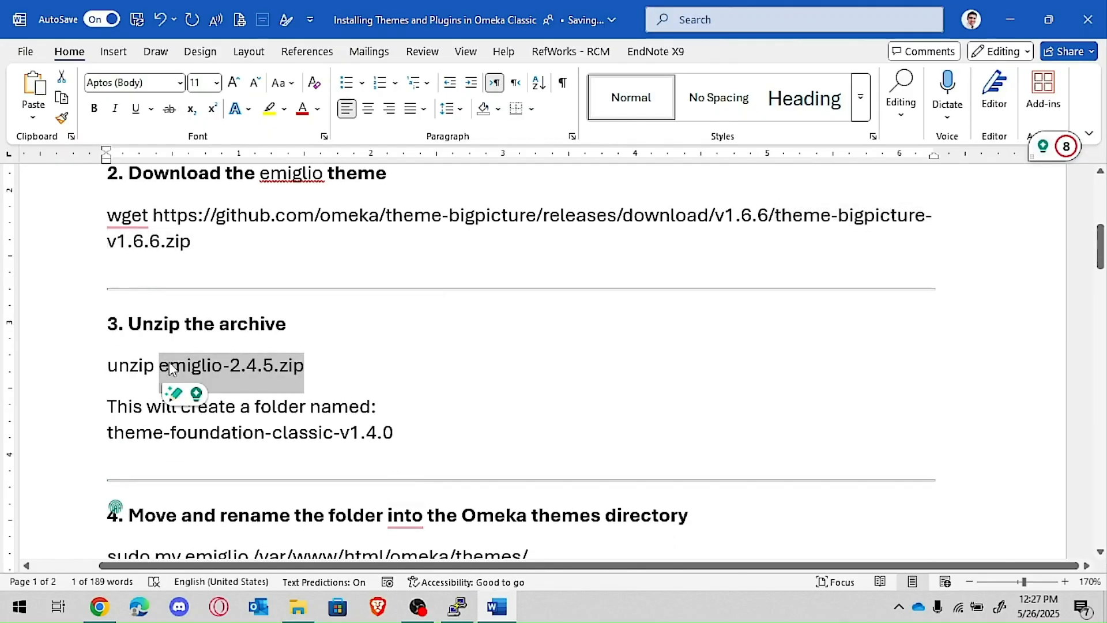
key(ctrl+v)
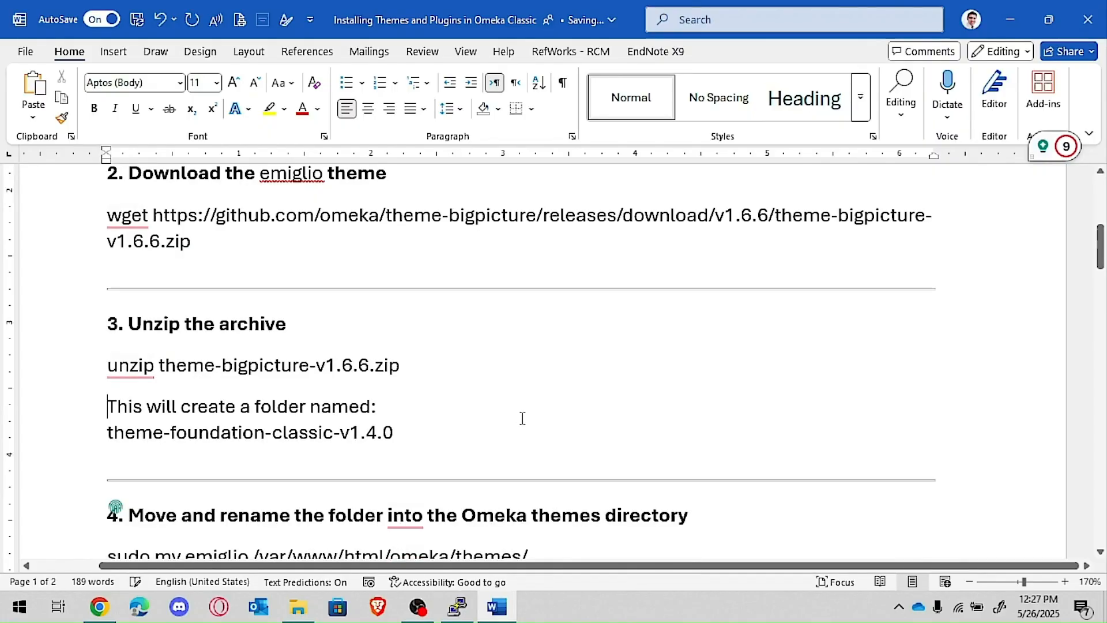
Step: Replace the created folder's name under the unzip section with theme-bigpicture-v1.6.6.zip and remove the extra blank line
scroll(507, 422, down, 1)
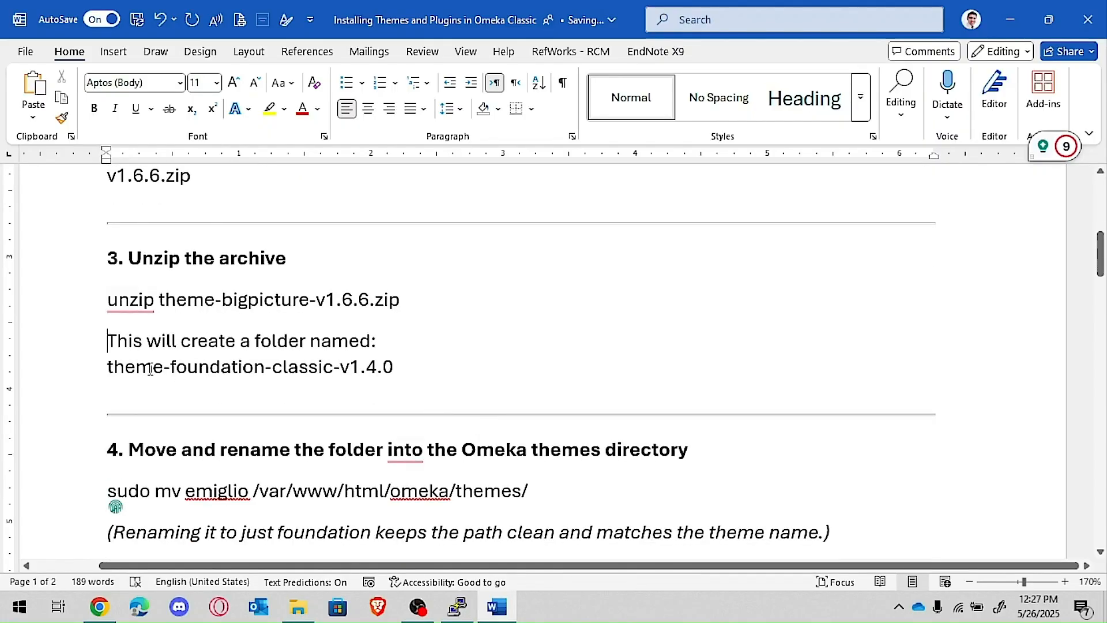
click(405, 367)
scroll(353, 429, down, 1)
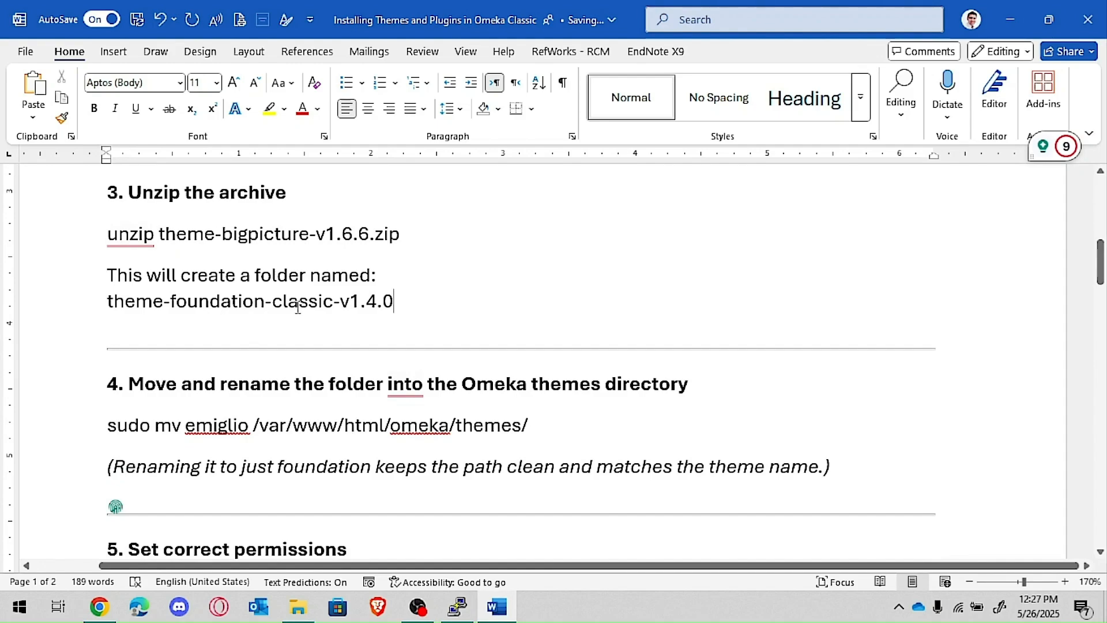
drag(107, 304, 395, 322)
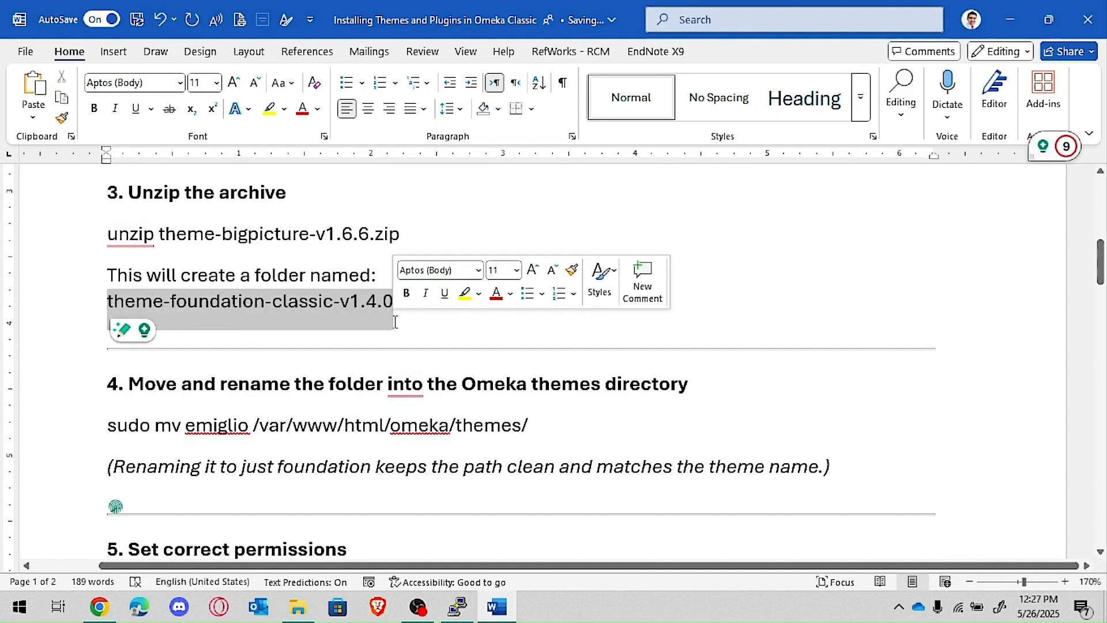
key(BackSpace)
key(ctrl+v)
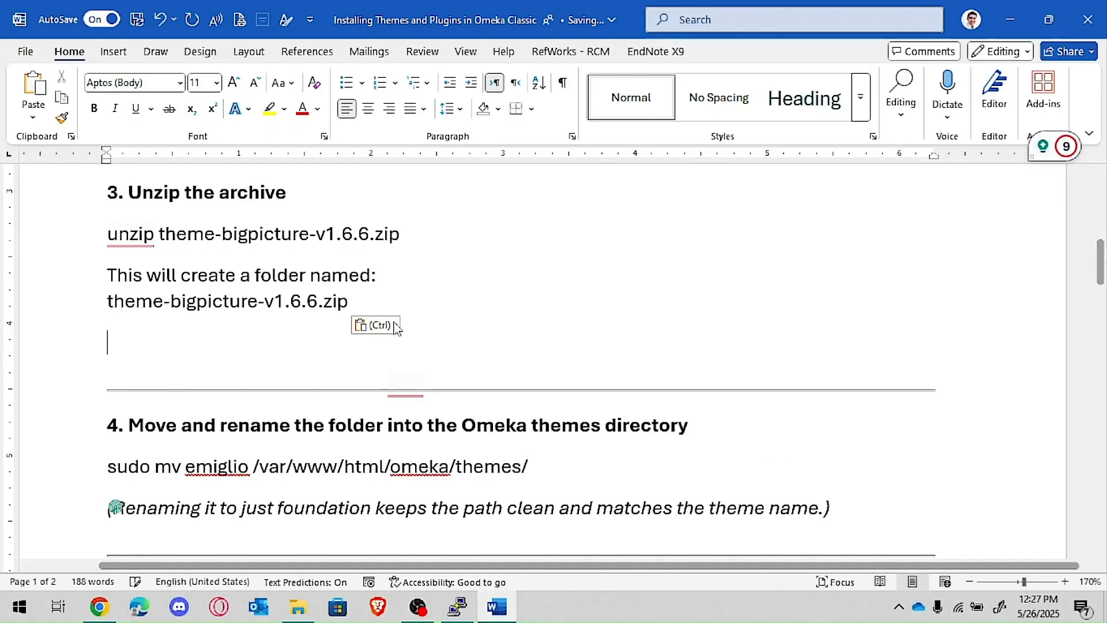
key(Delete)
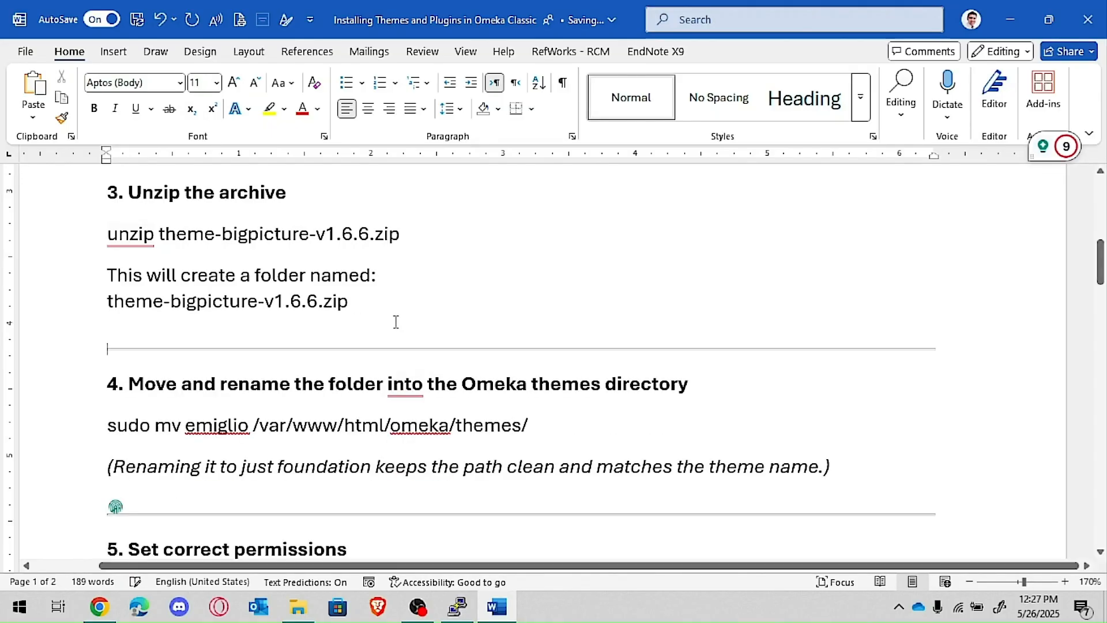
Step: Insert the line "4. ls (check folder name)" above the heading about moving and renaming the folder
scroll(396, 329, down, 1)
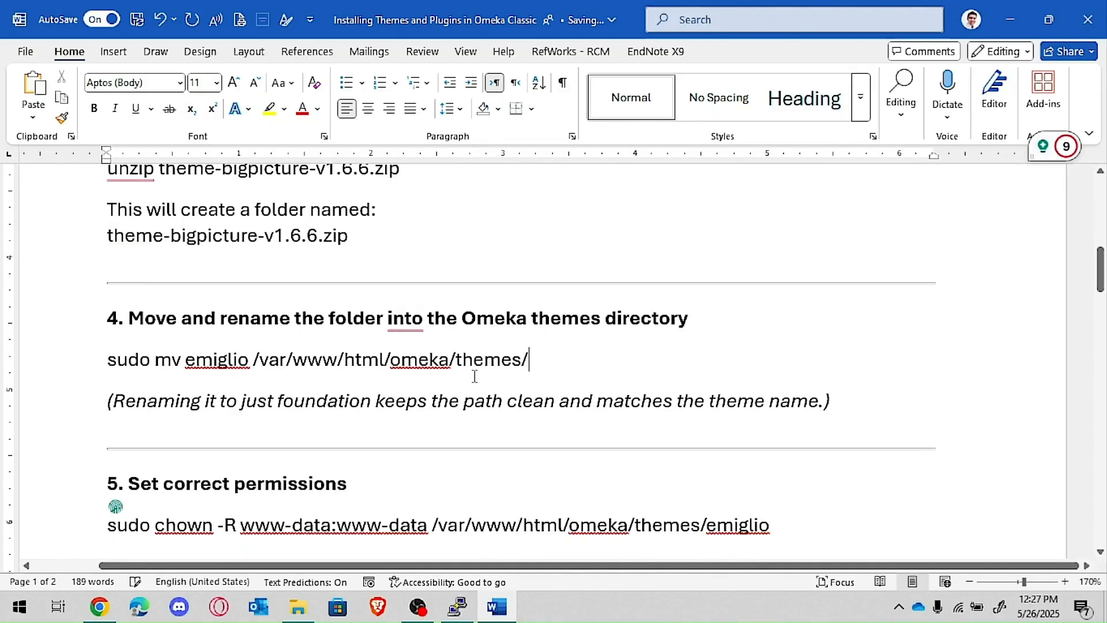
scroll(261, 356, up, 2)
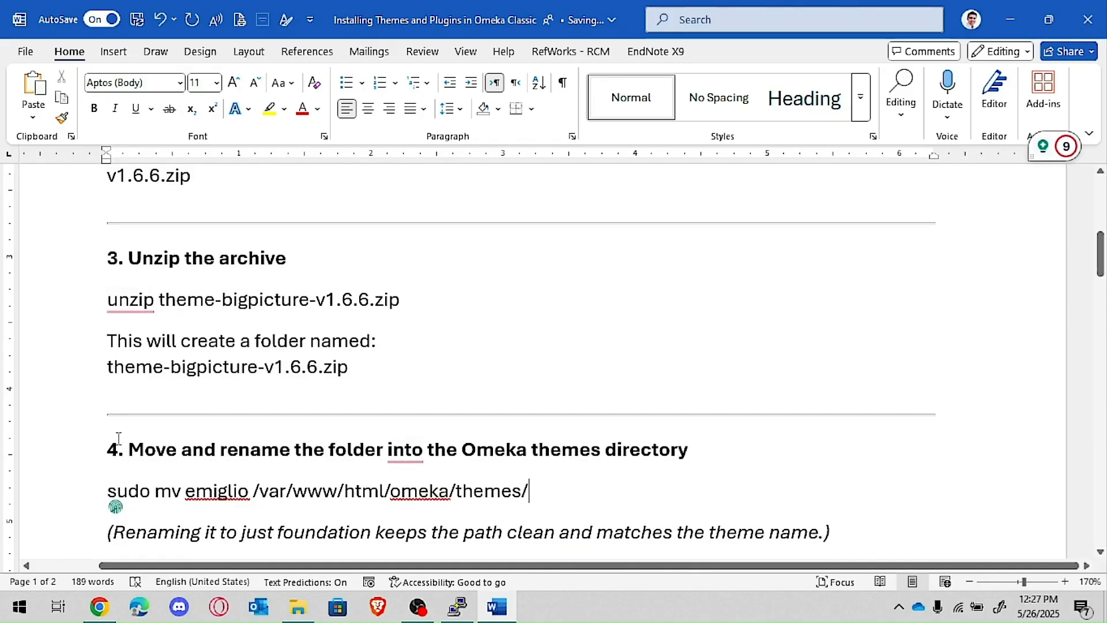
click(383, 368)
click(107, 449)
key(Return)
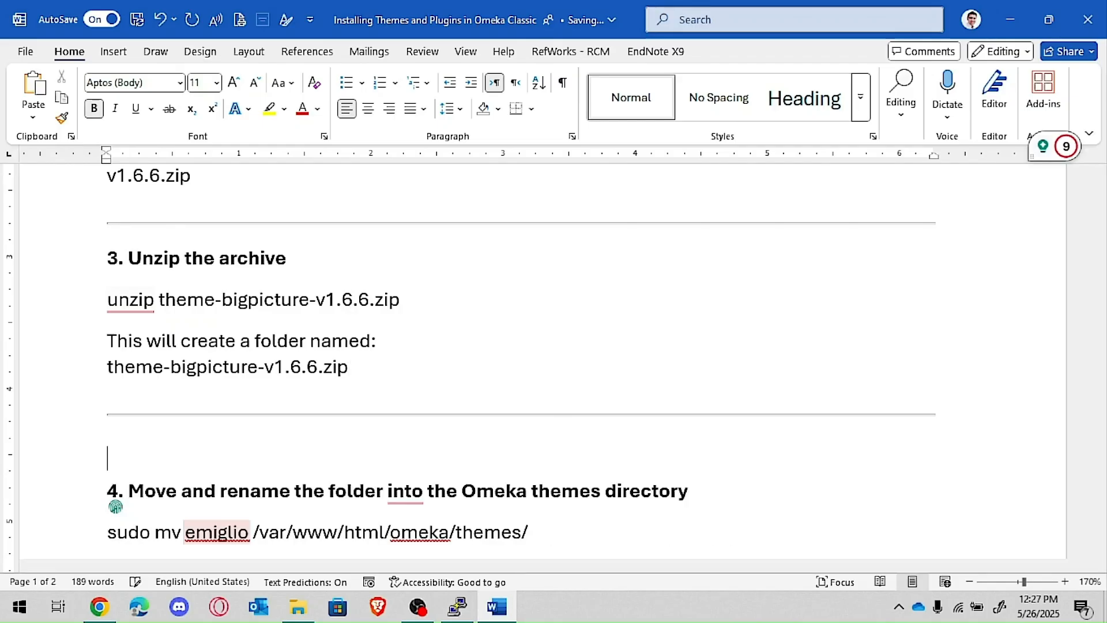
text(4. ls)
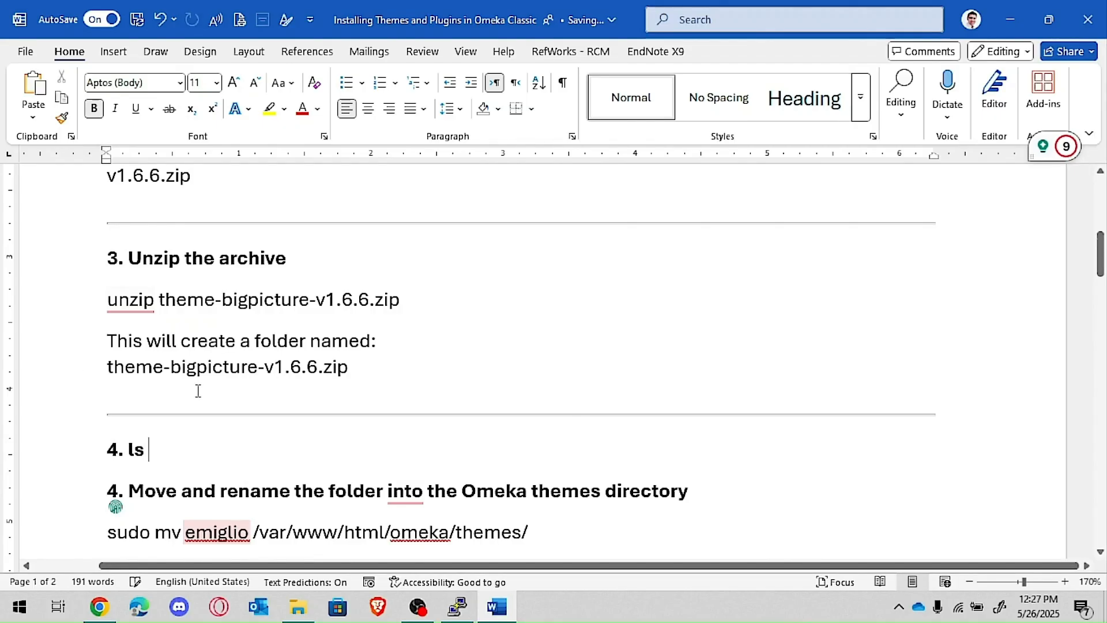
text( (check )
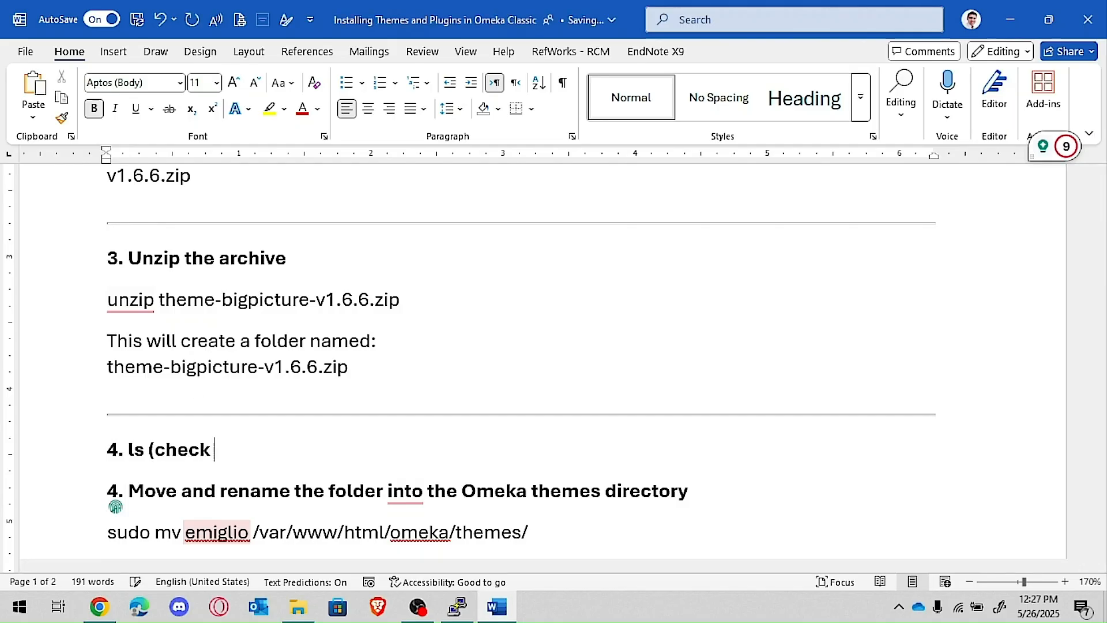
text(name)
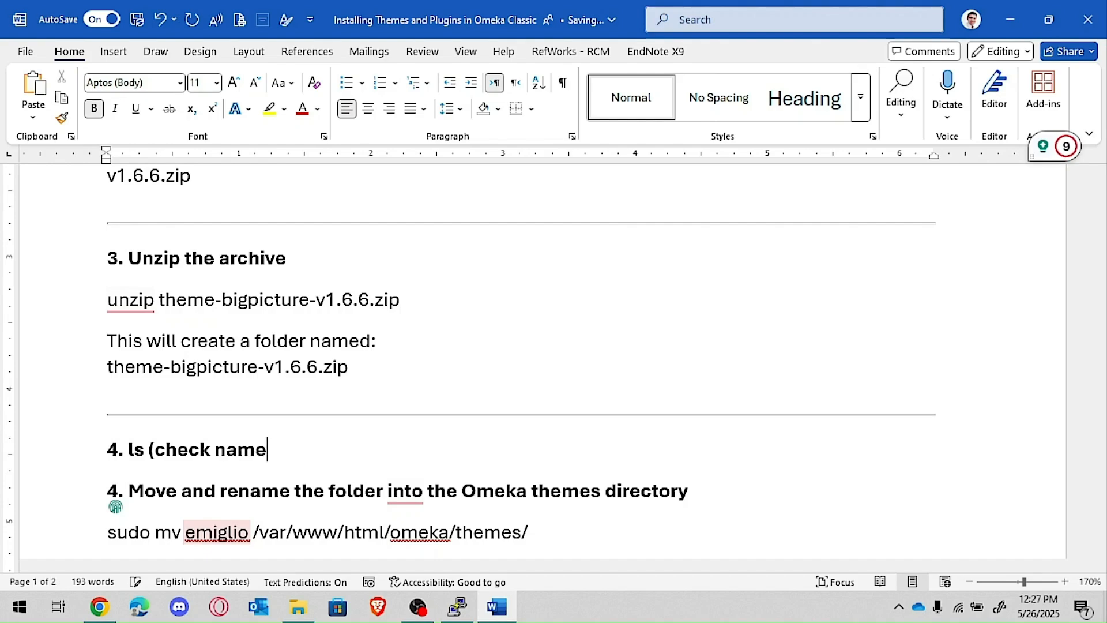
key(Left)
text(folder)
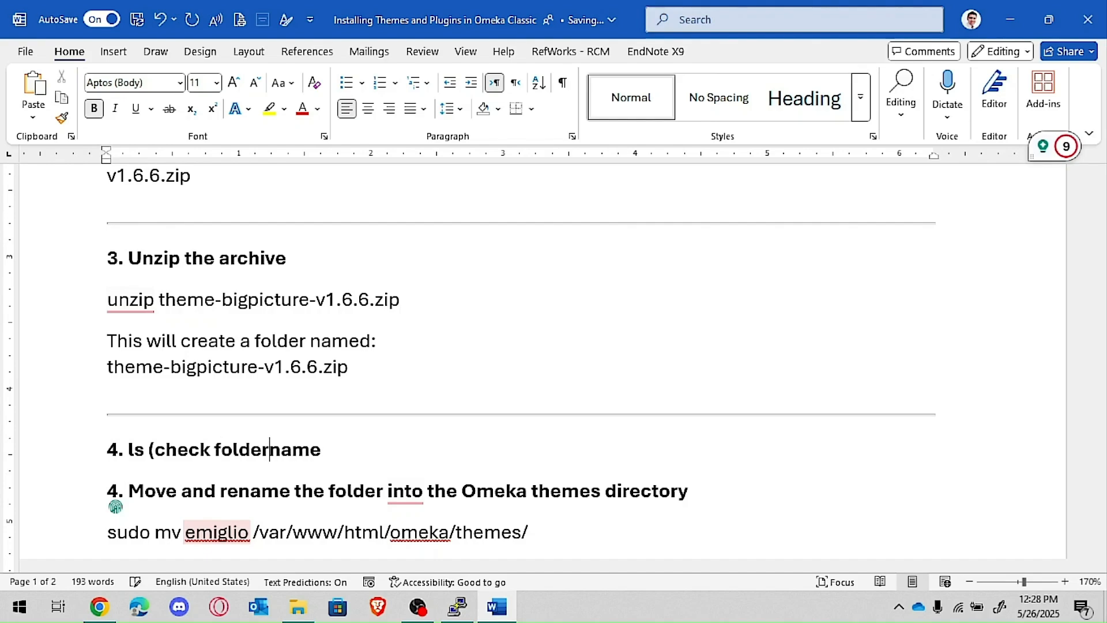
key(Right)
key(Right)
key(Right)
key(Right)
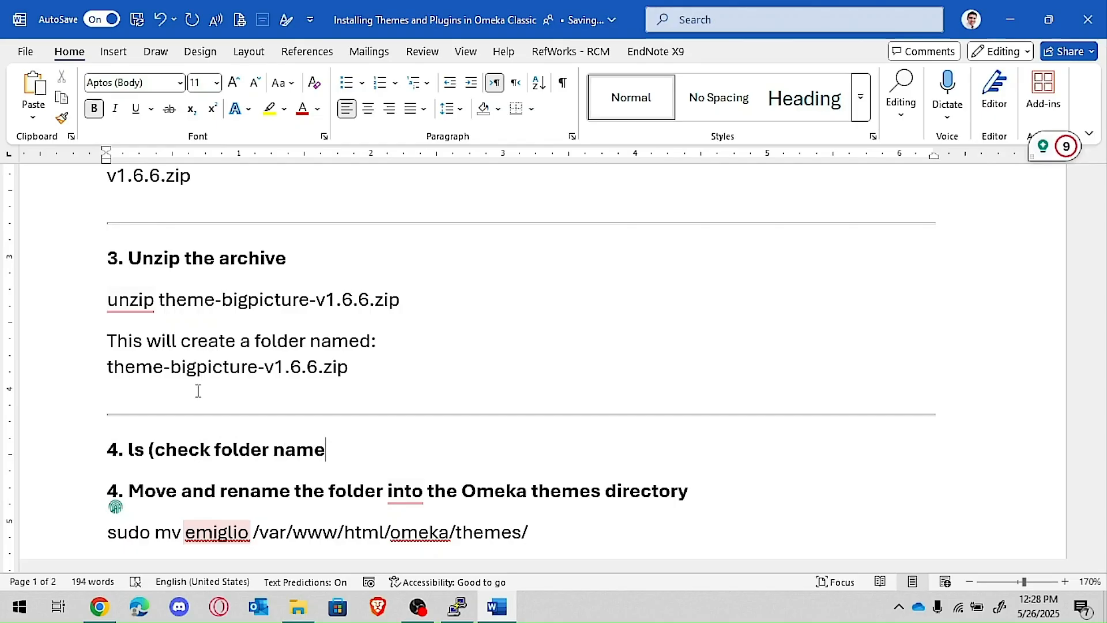
text())
Step: Copy the command unzip theme-bigpicture-v1.6.6.zip from the instructions and run it in the PuTTY server terminal
scroll(198, 391, up, 2)
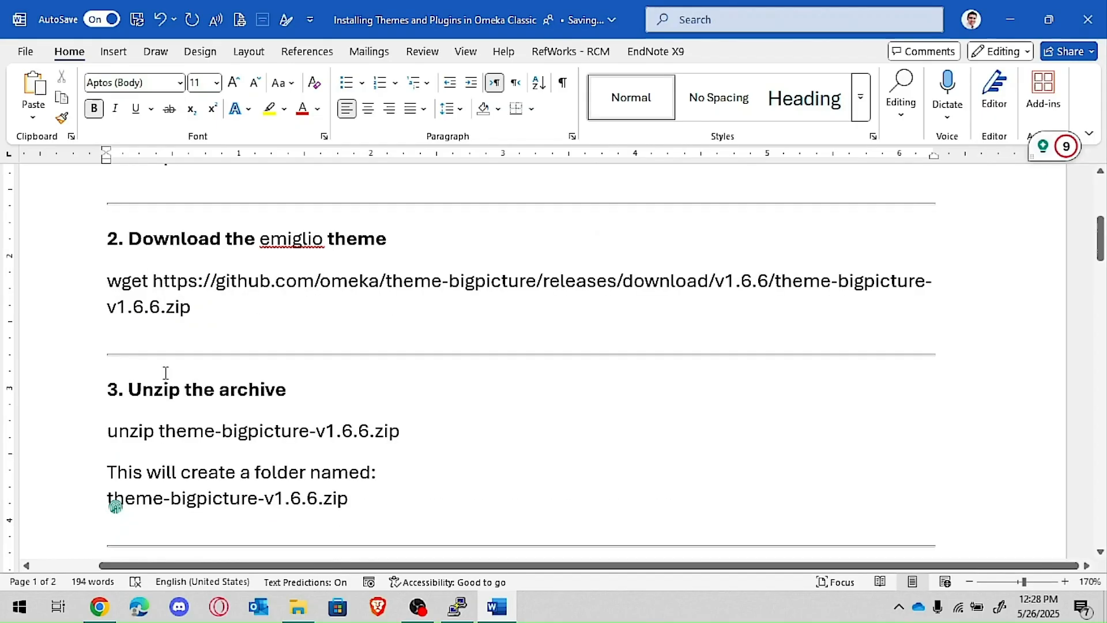
scroll(165, 374, down, 2)
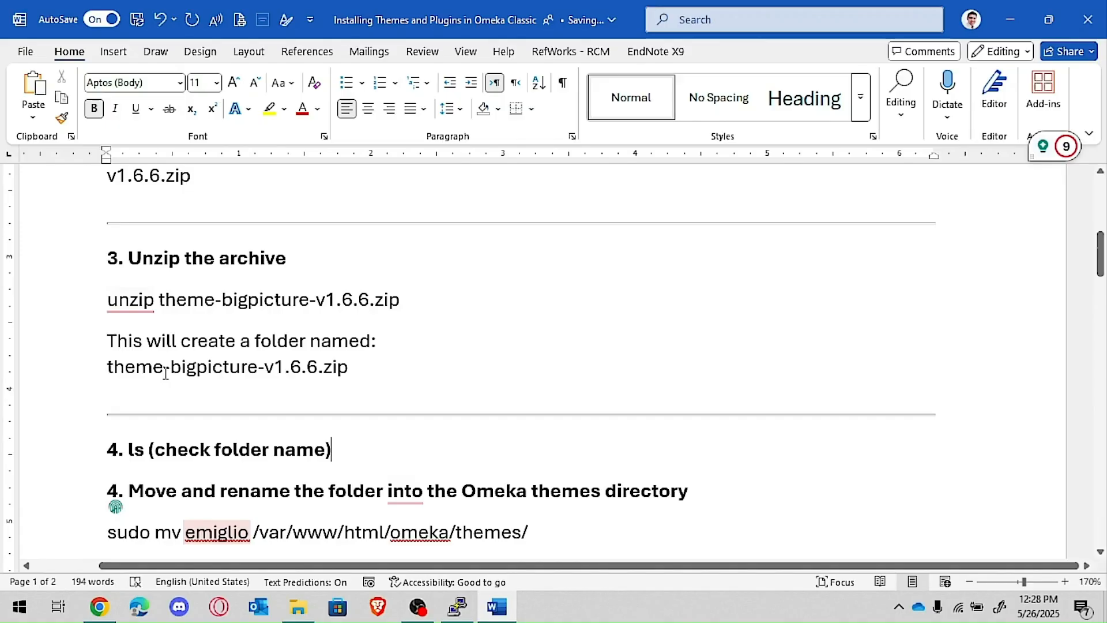
scroll(165, 373, down, 1)
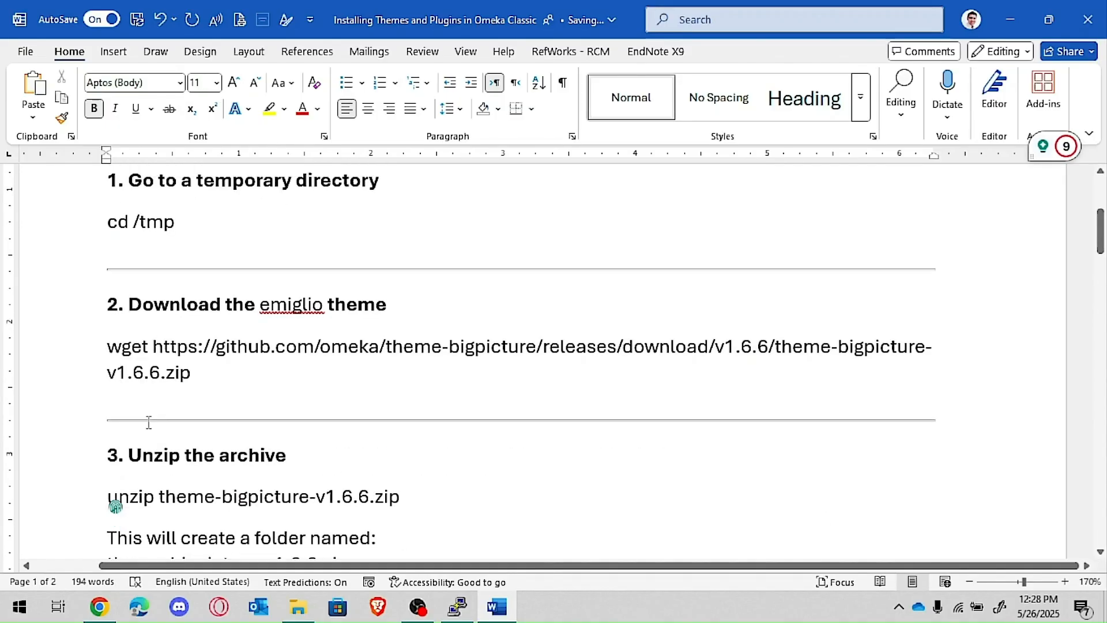
triple_click(120, 496)
key(ctrl+c)
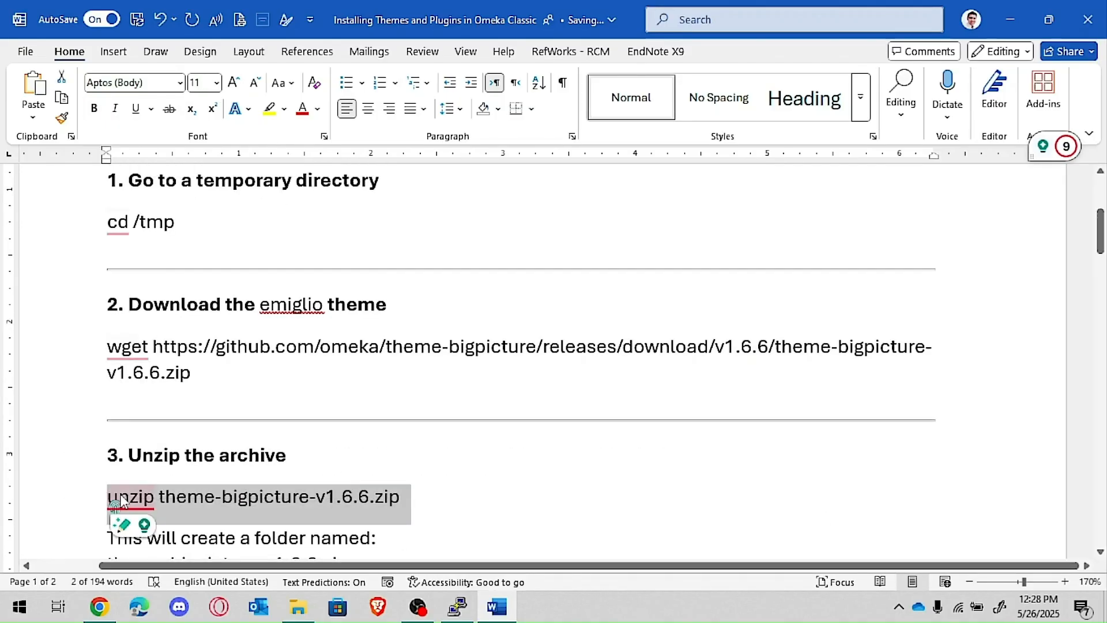
key(alt+Tab)
key(alt+Tab)
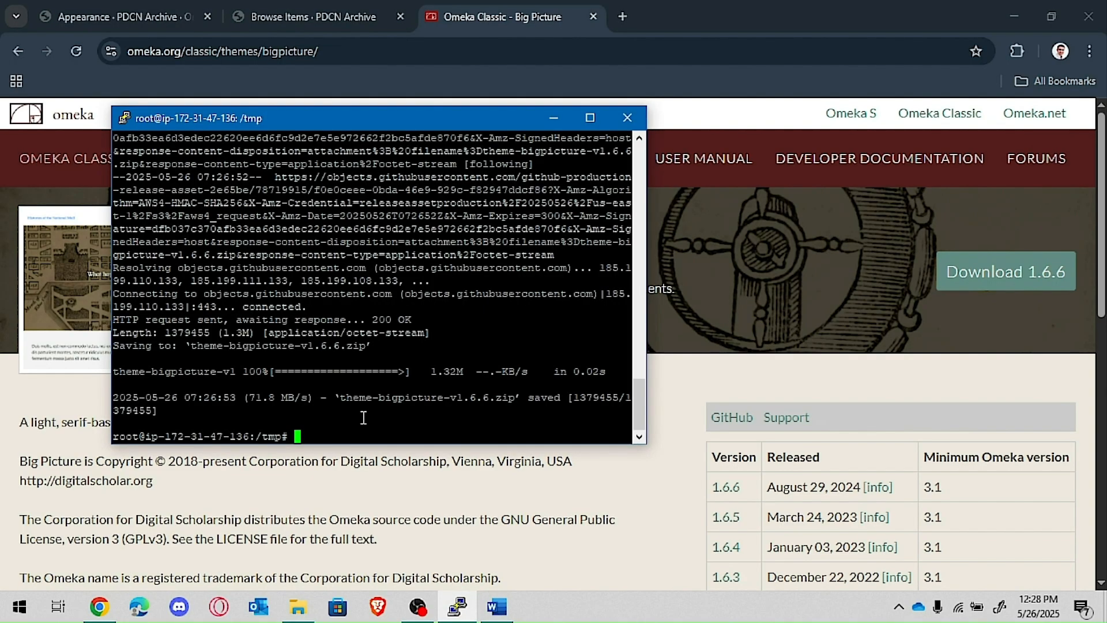
right_click(363, 417)
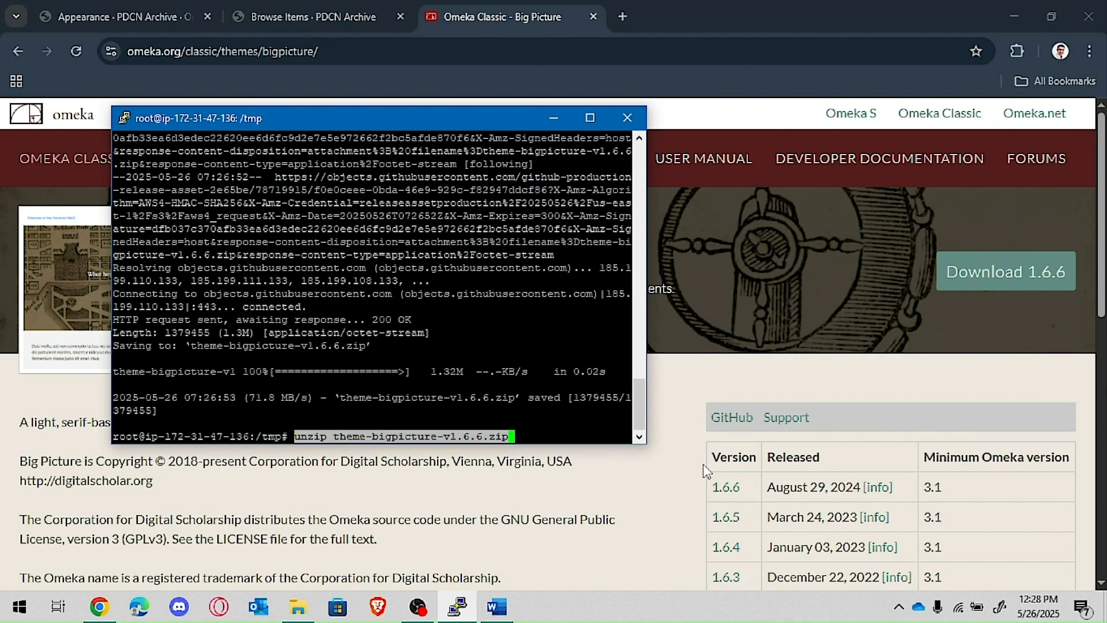
key(Return)
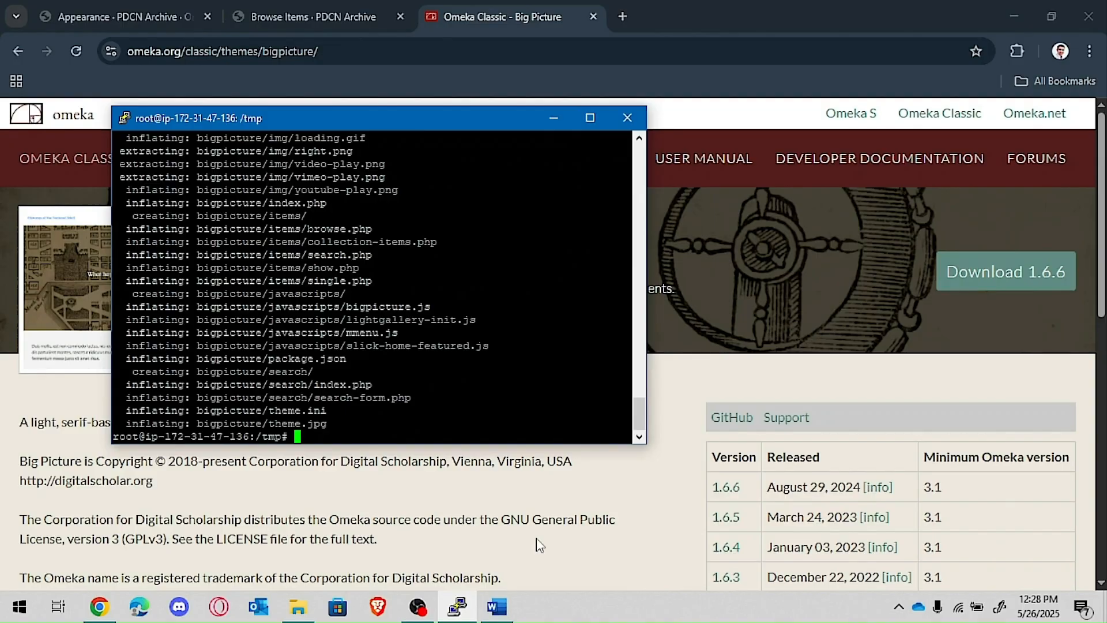
Step: List the contents of /tmp with ls in the PuTTY terminal and check the extracted theme folder's name against the written instructions
key(alt+Tab)
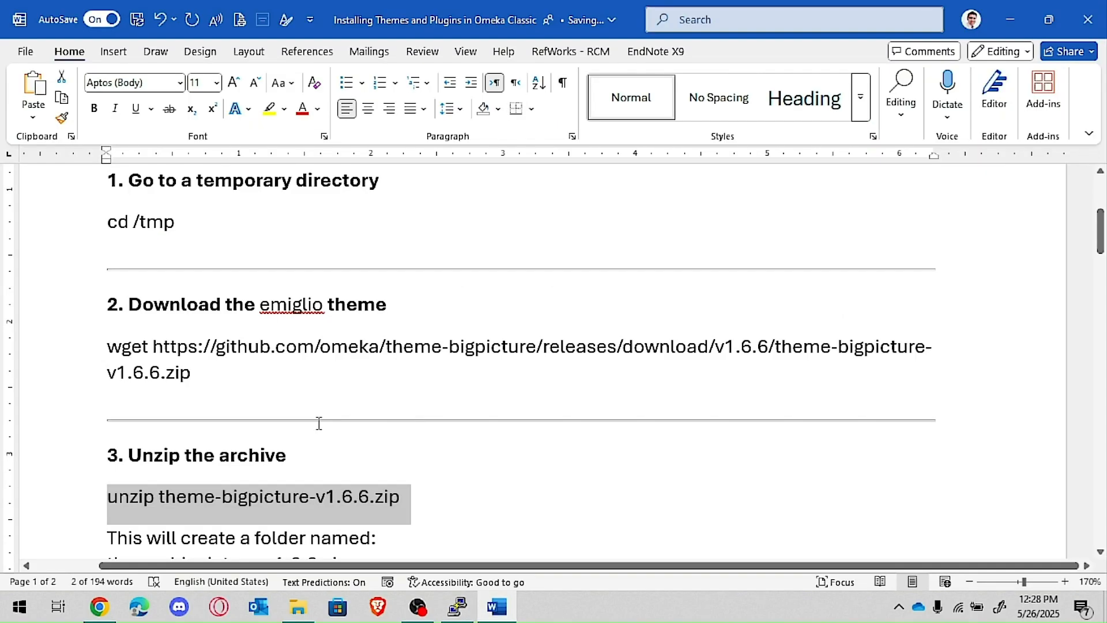
key(alt+Tab)
text(ls)
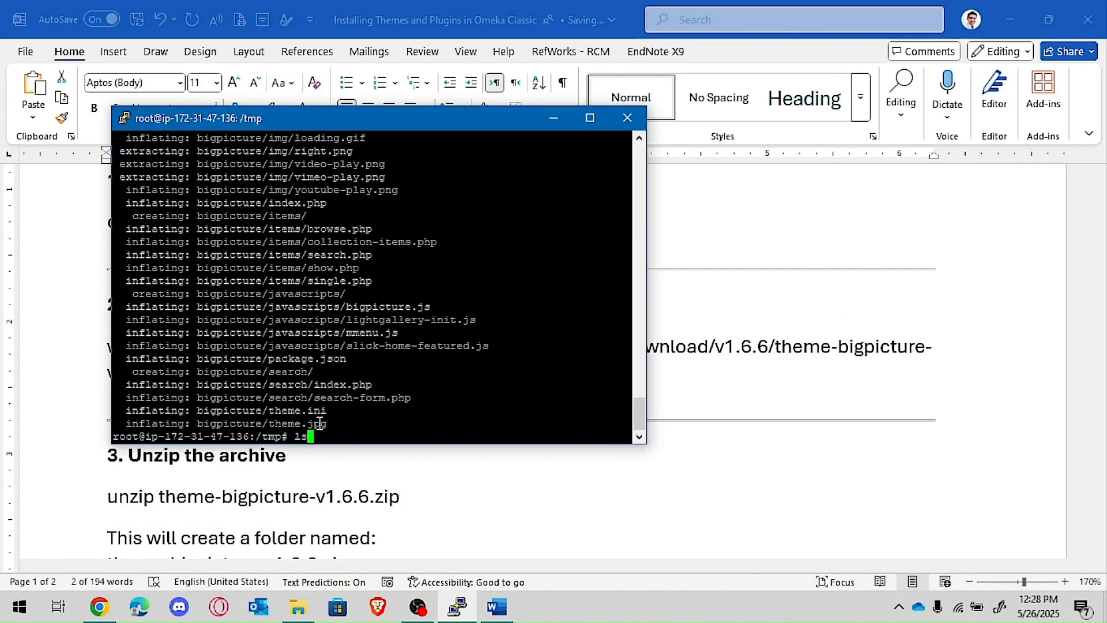
key(Return)
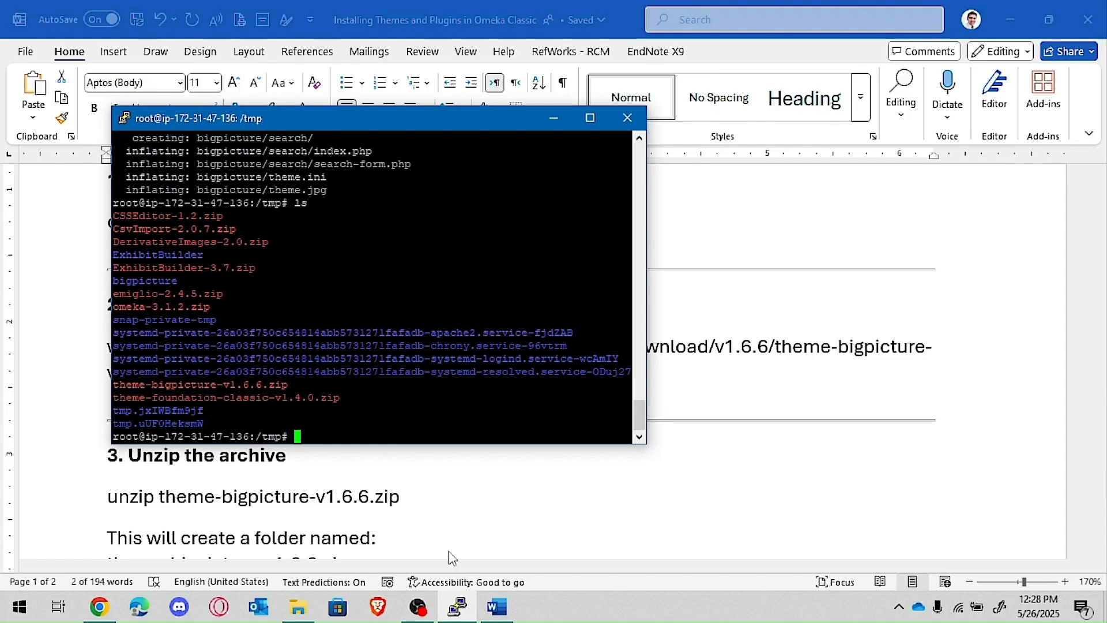
click(387, 532)
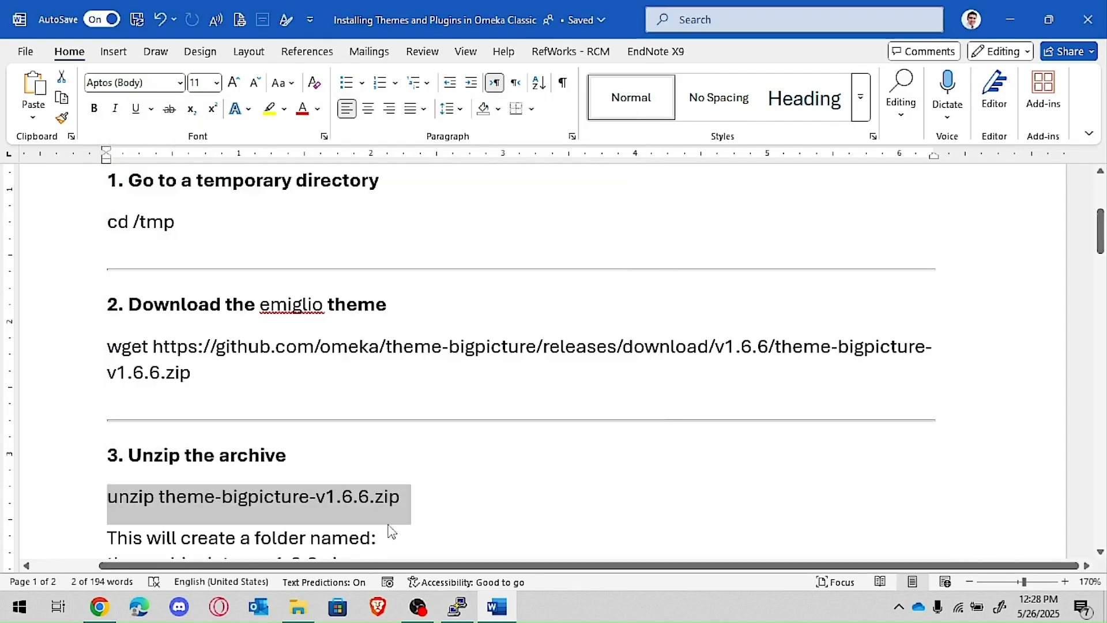
scroll(325, 399, down, 2)
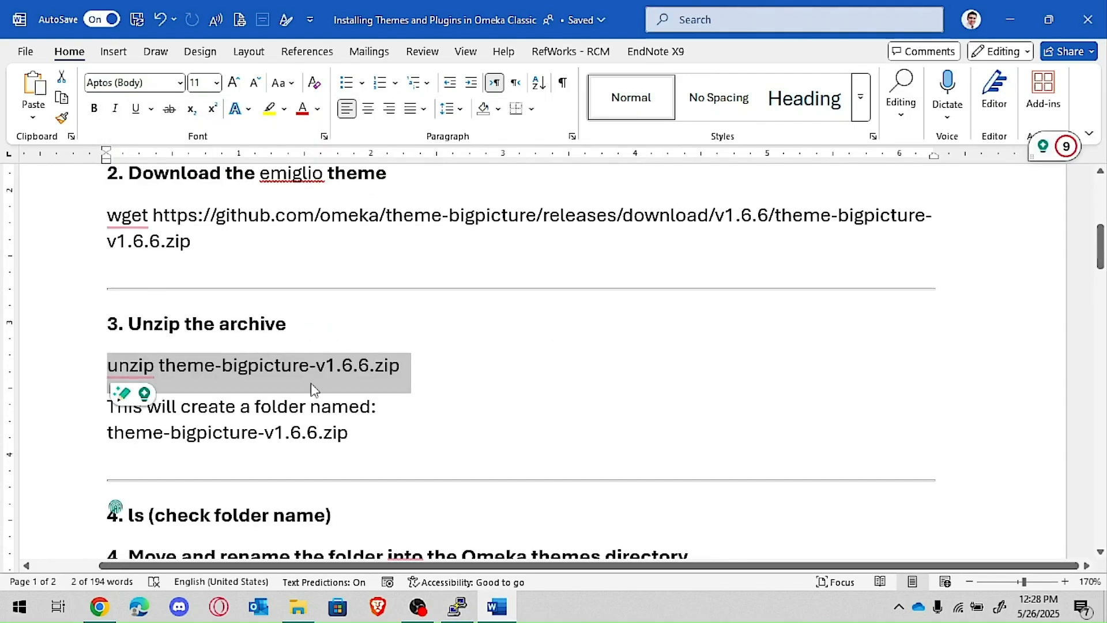
click(310, 383)
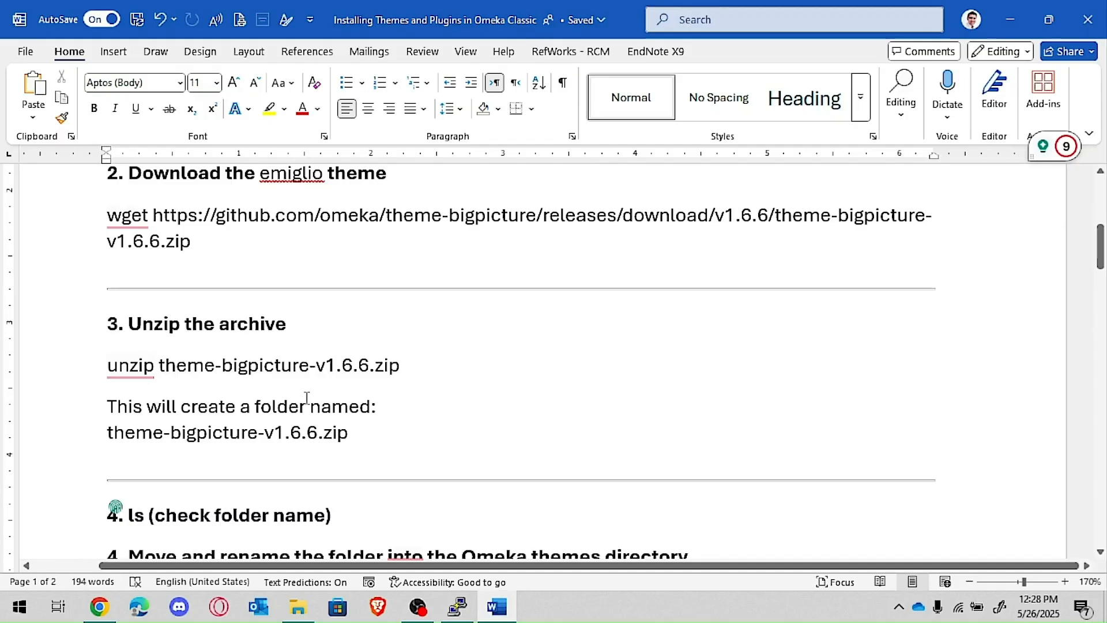
key(alt+Tab)
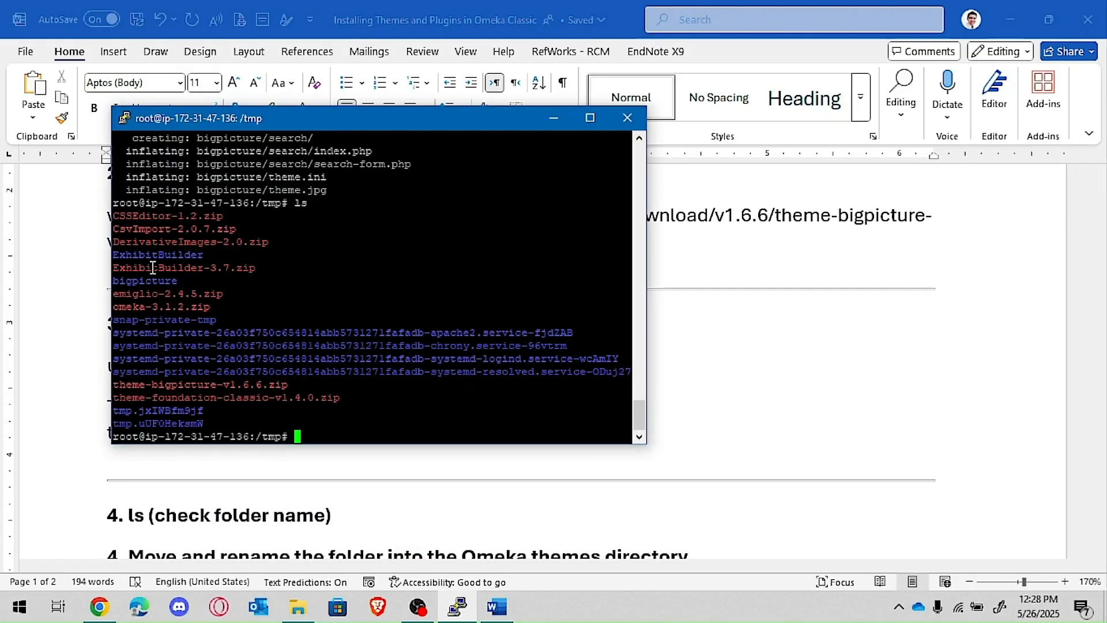
key(alt+Tab)
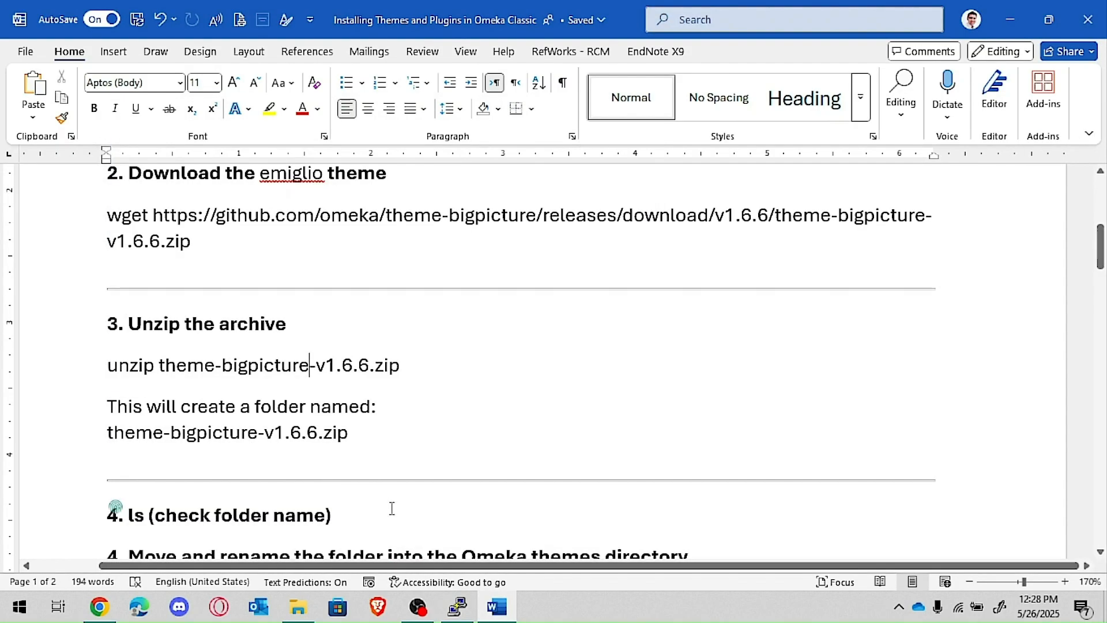
Step: Replace emiglio with bigpicture in the instructions' sudo mv command, reusing the name from the unzip command
scroll(221, 386, down, 5)
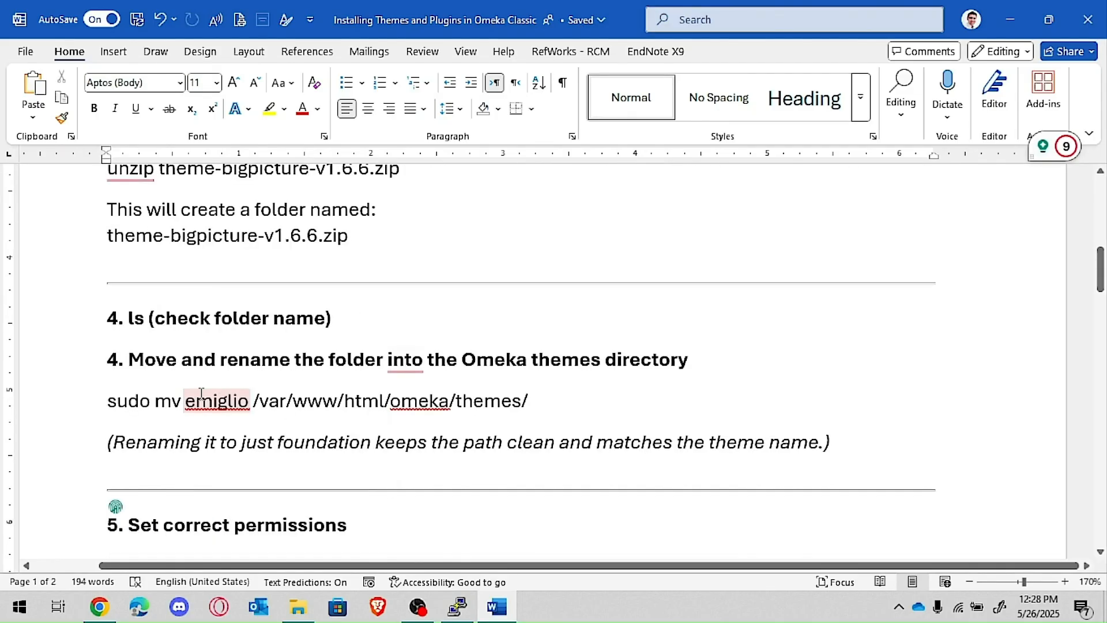
click(185, 400)
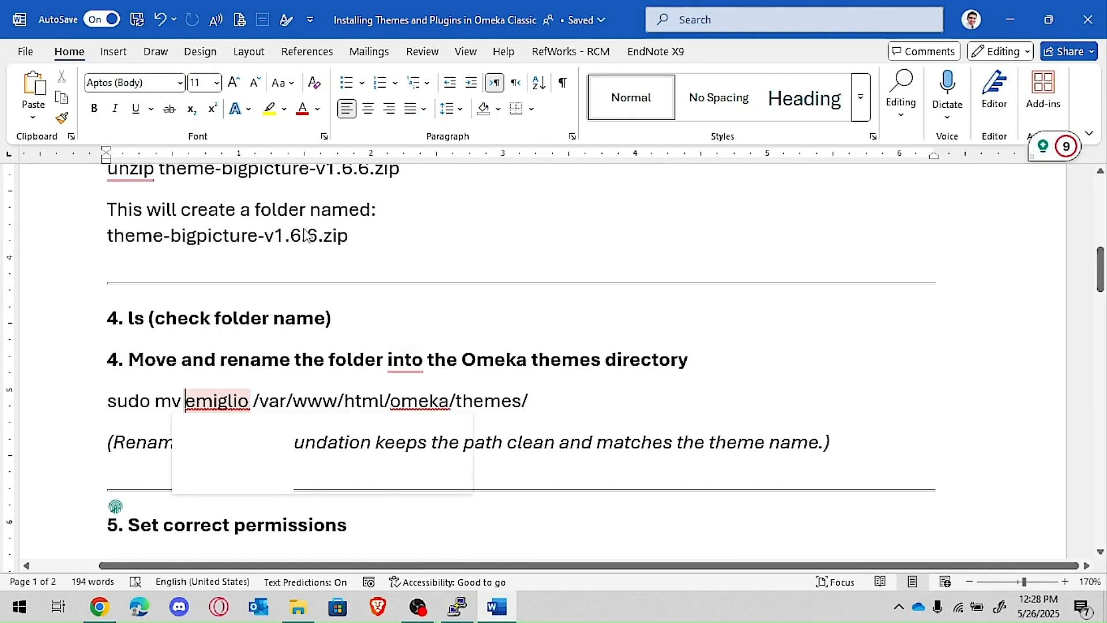
click(498, 215)
scroll(319, 213, up, 1)
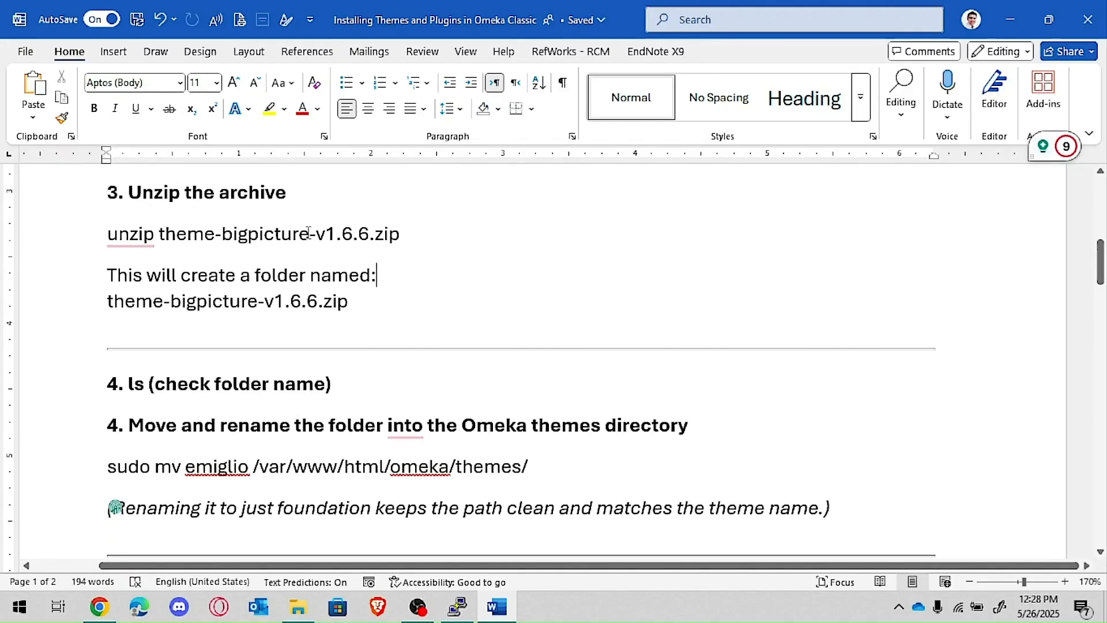
drag(309, 232, 223, 233)
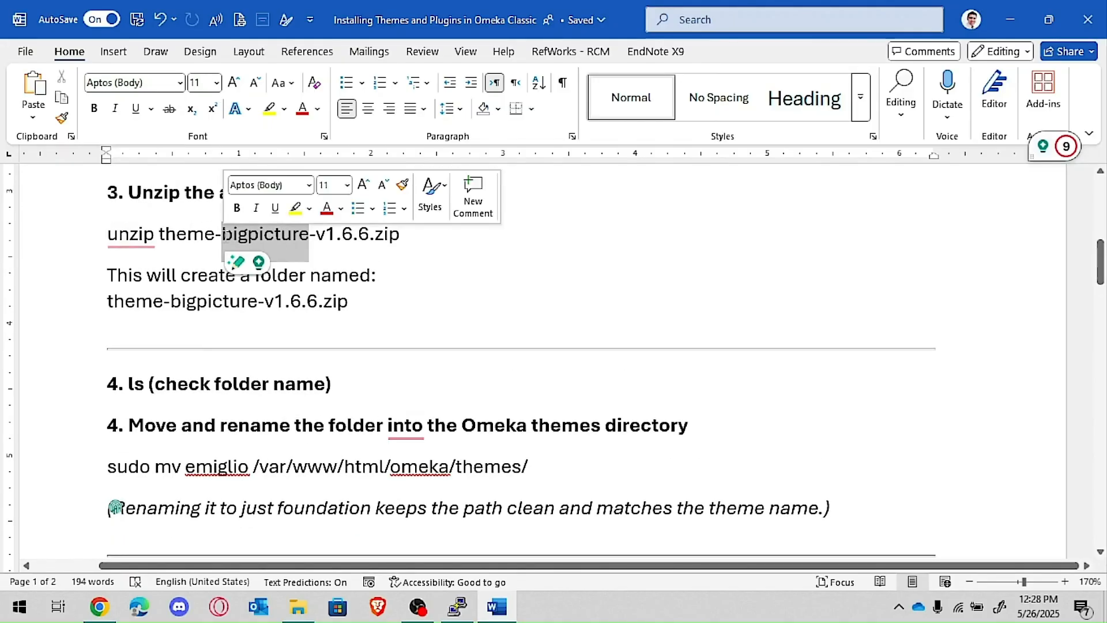
scroll(288, 323, down, 2)
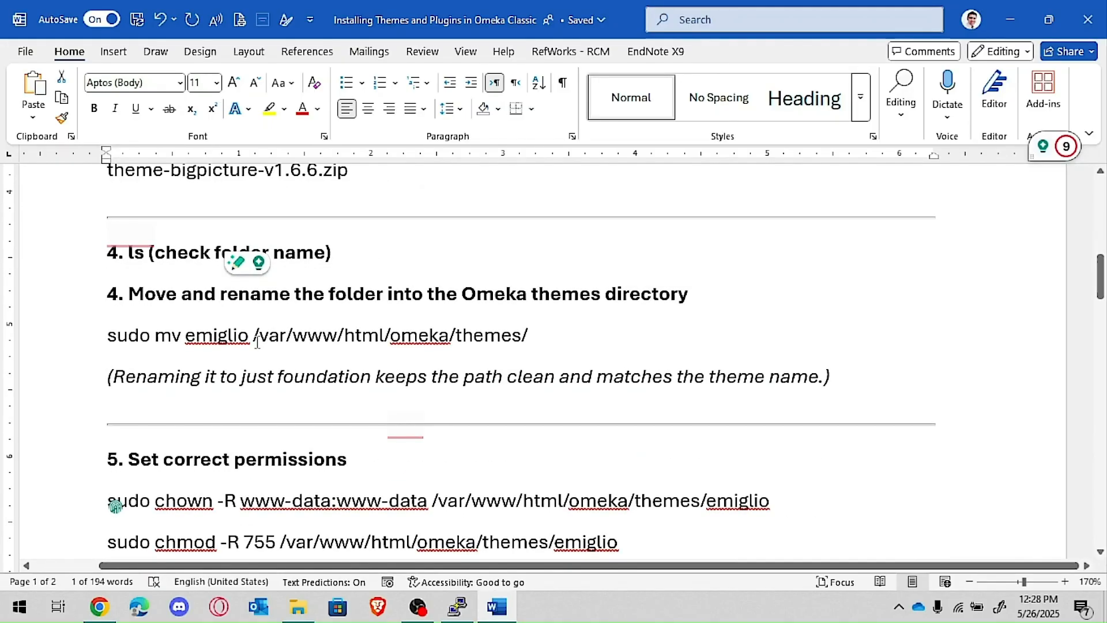
drag(254, 343, 186, 341)
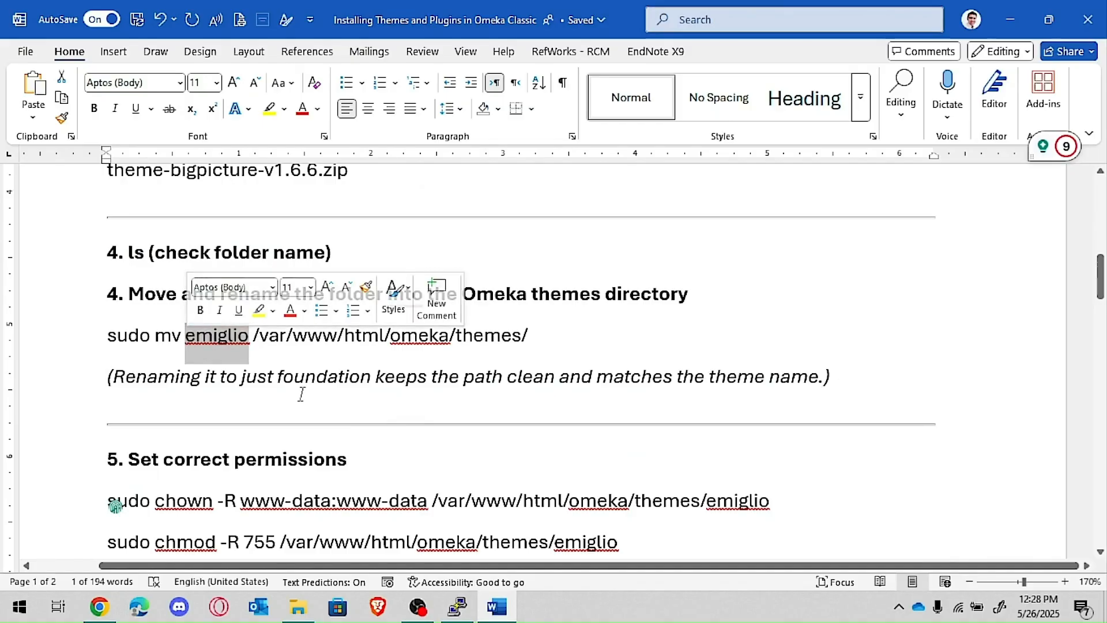
key(ctrl+v)
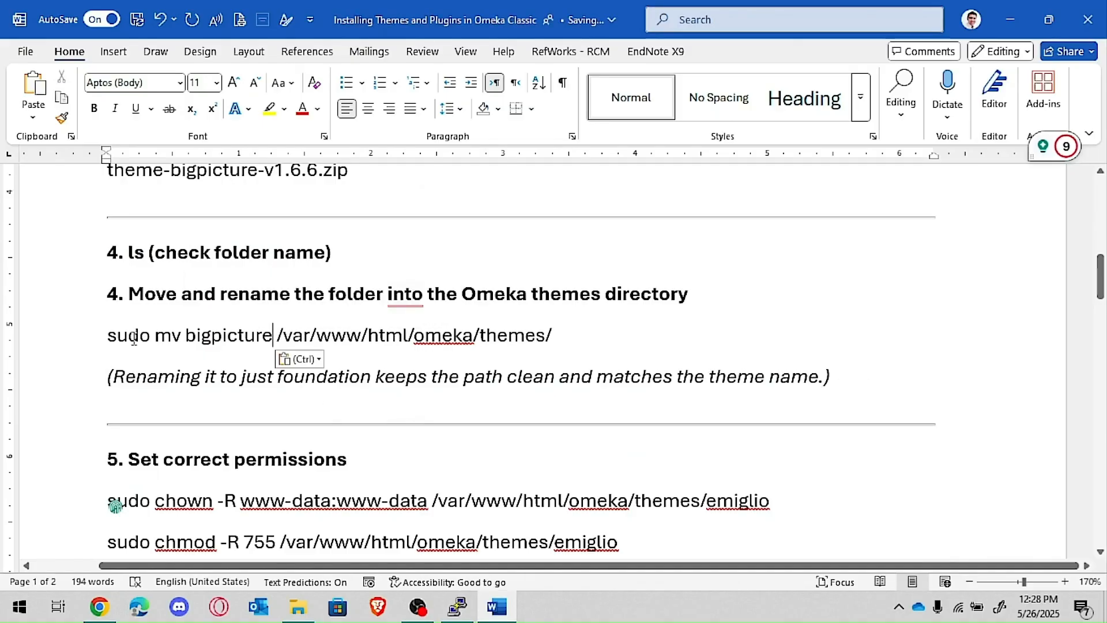
Step: Copy sudo mv bigpicture /var/www/html/omeka/themes/ from the instructions and run it in the PuTTY terminal
click(73, 338)
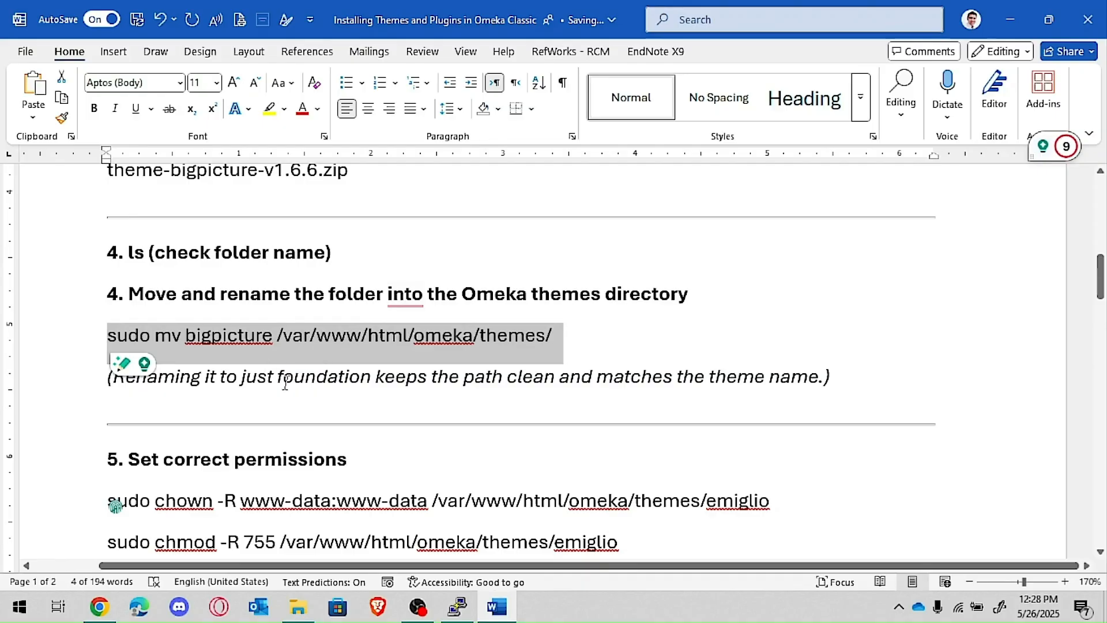
key(ctrl+c)
key(alt+Tab)
right_click(344, 425)
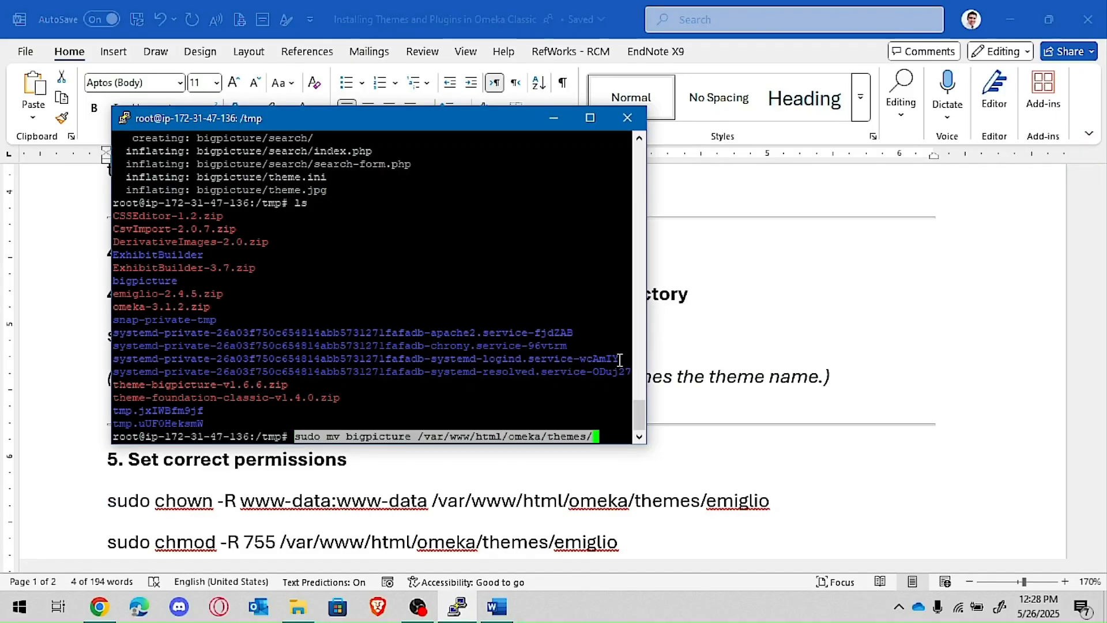
key(Return)
Step: Change emiglio to bigpicture at the end of the chown and chmod commands under "Set correct permissions" in the Word instructions
key(alt+Tab)
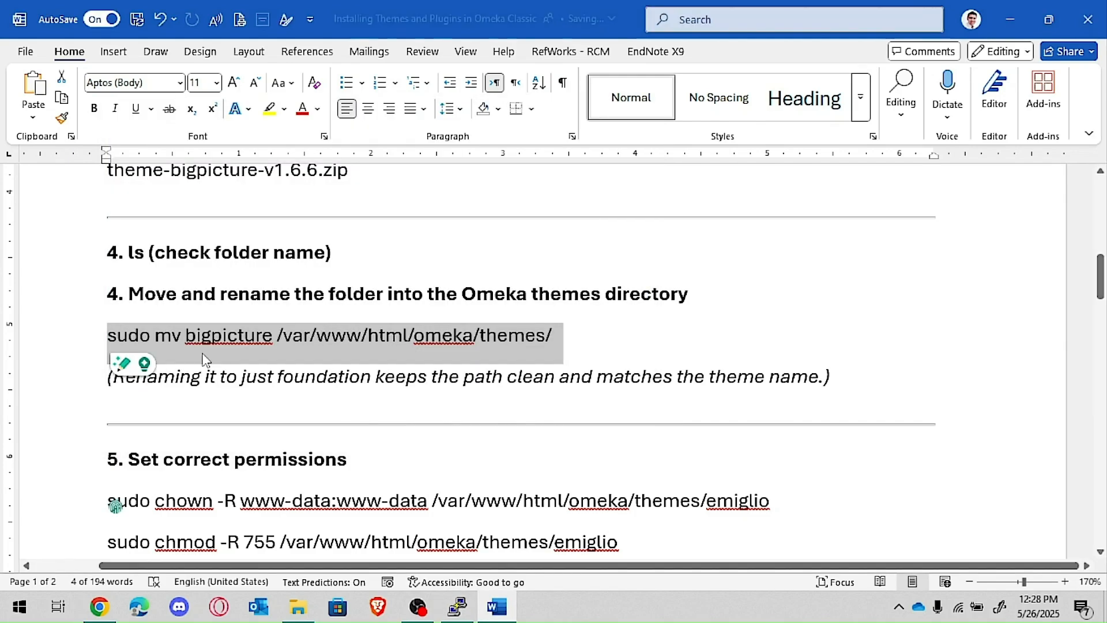
scroll(267, 379, down, 3)
click(793, 369)
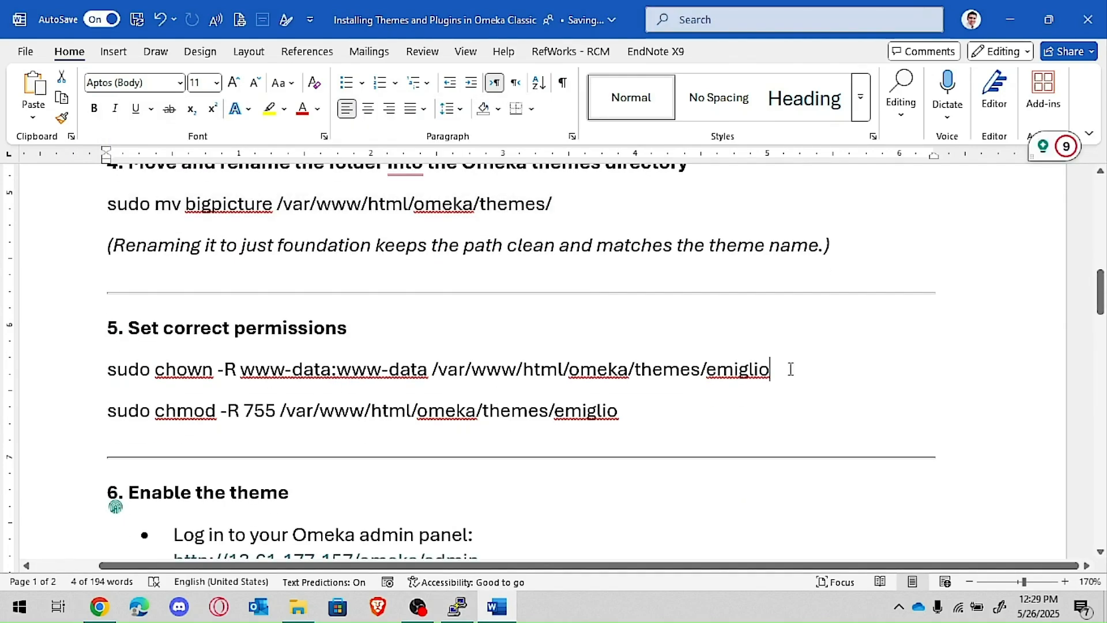
double_click(228, 204)
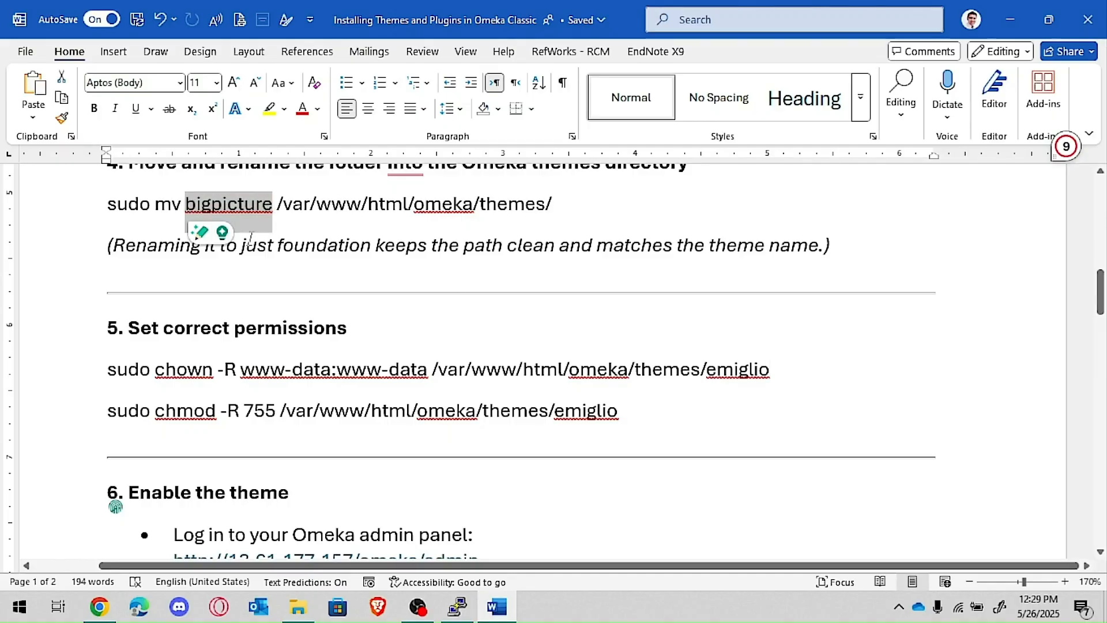
drag(773, 370, 710, 371)
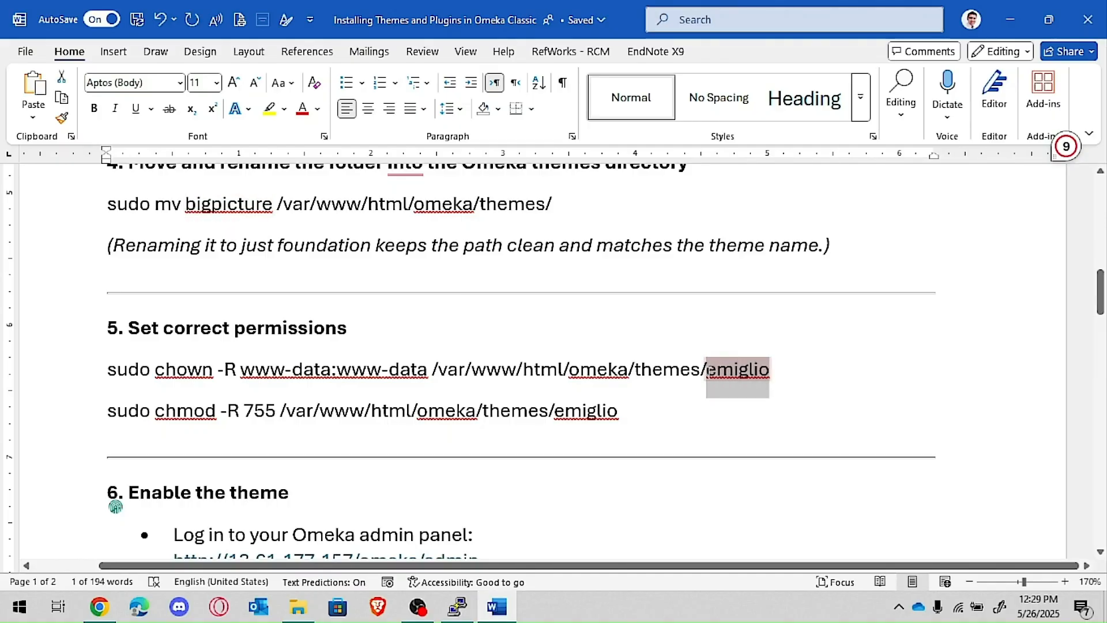
key(ctrl+v)
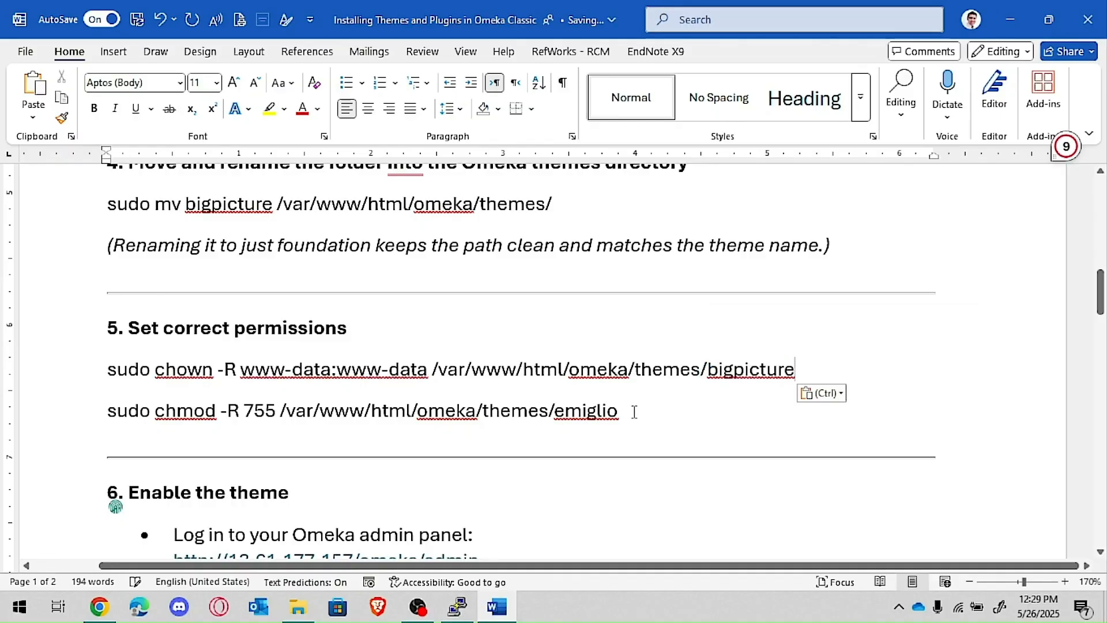
drag(619, 410, 560, 420)
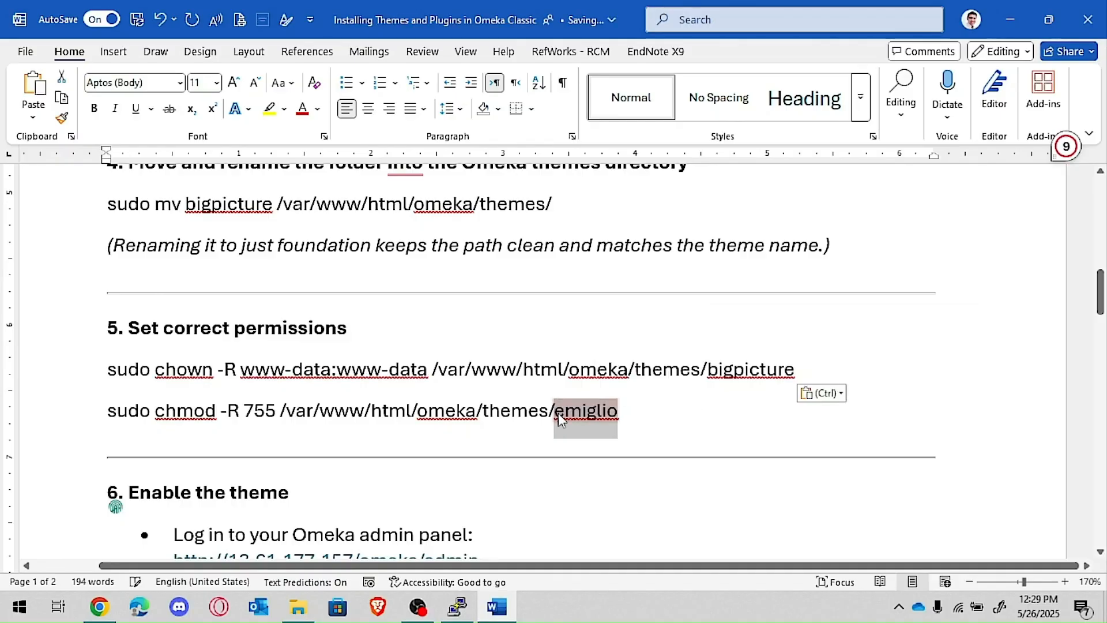
key(ctrl+v)
Step: Run the updated chown and chmod 755 commands for the bigpicture folder in the PuTTY terminal, and clear its screen
drag(108, 370, 632, 415)
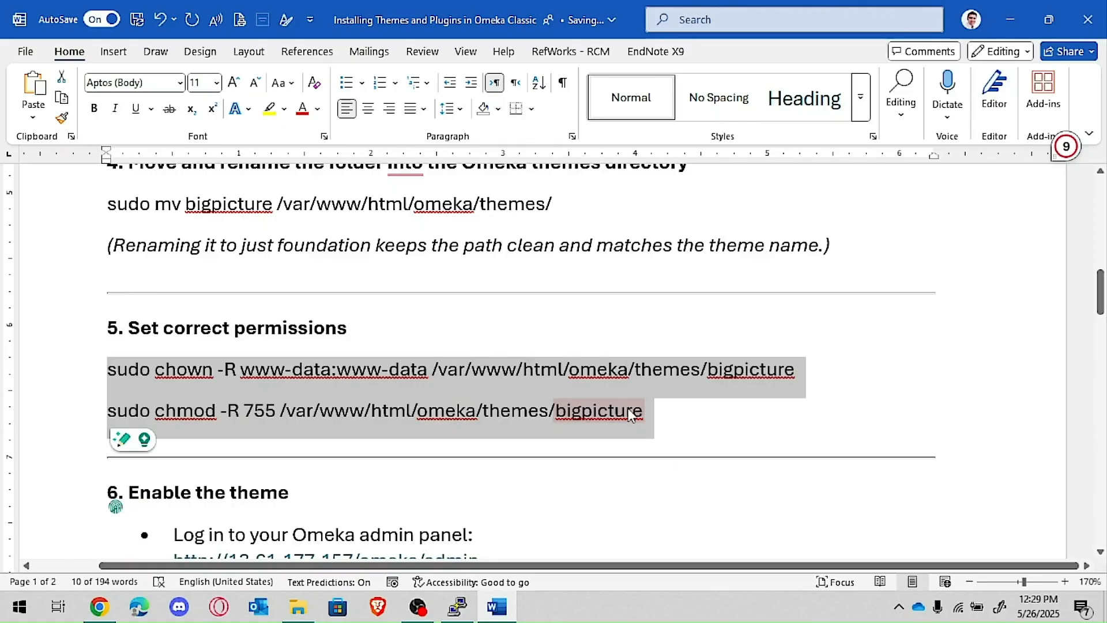
key(alt+Tab)
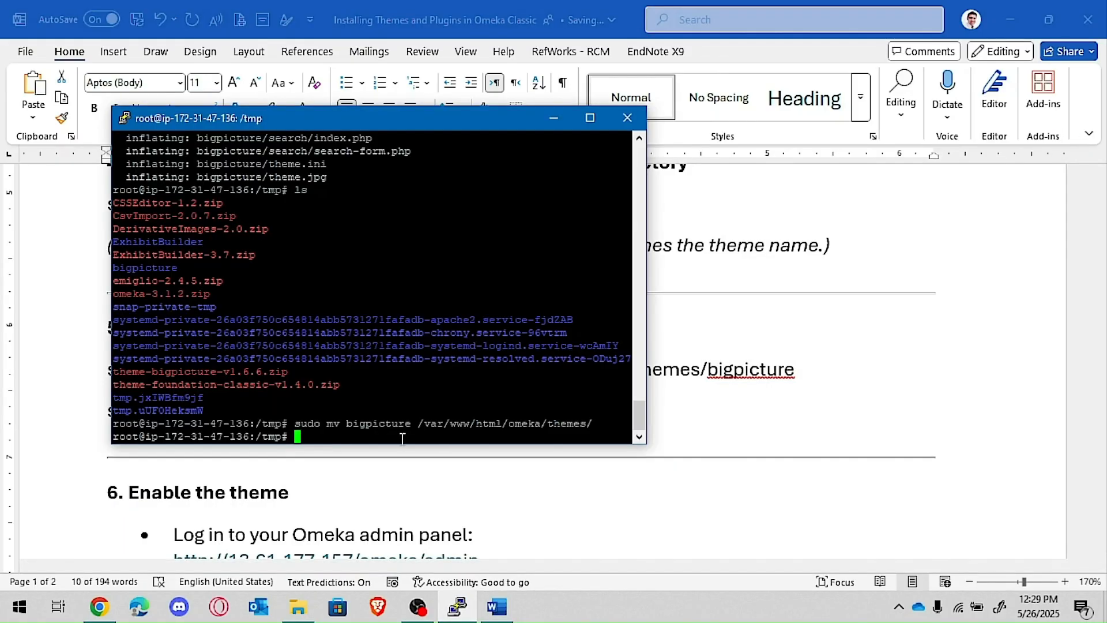
right_click(403, 438)
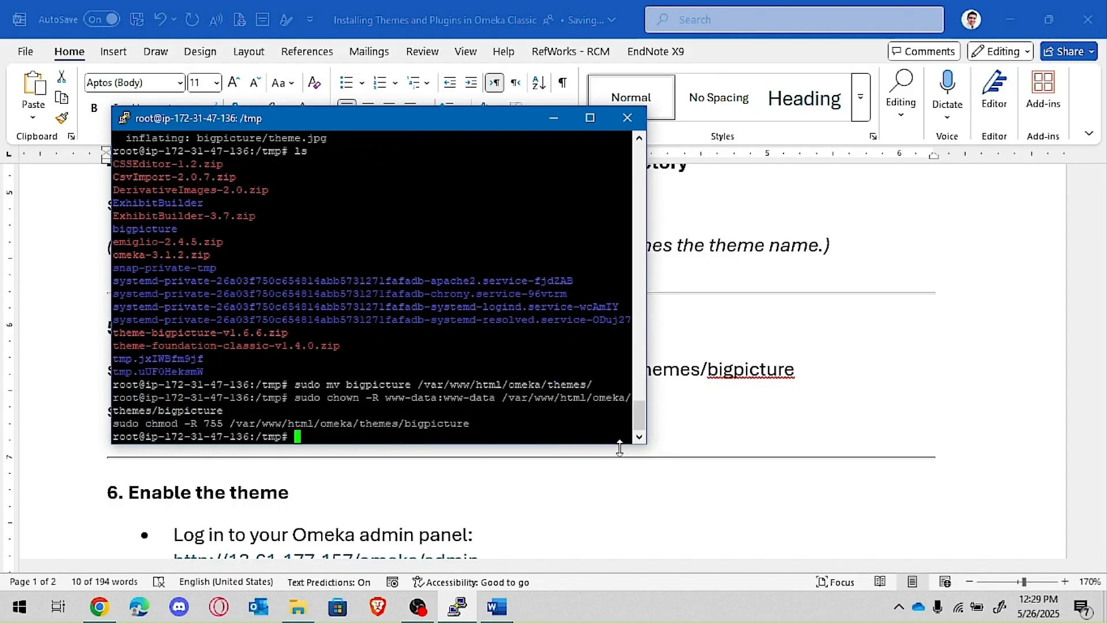
text(clear)
key(Return)
Step: Switch to Chrome, reload the Omeka admin Appearance page and apply the Big Picture theme as the site's current theme
click(101, 609)
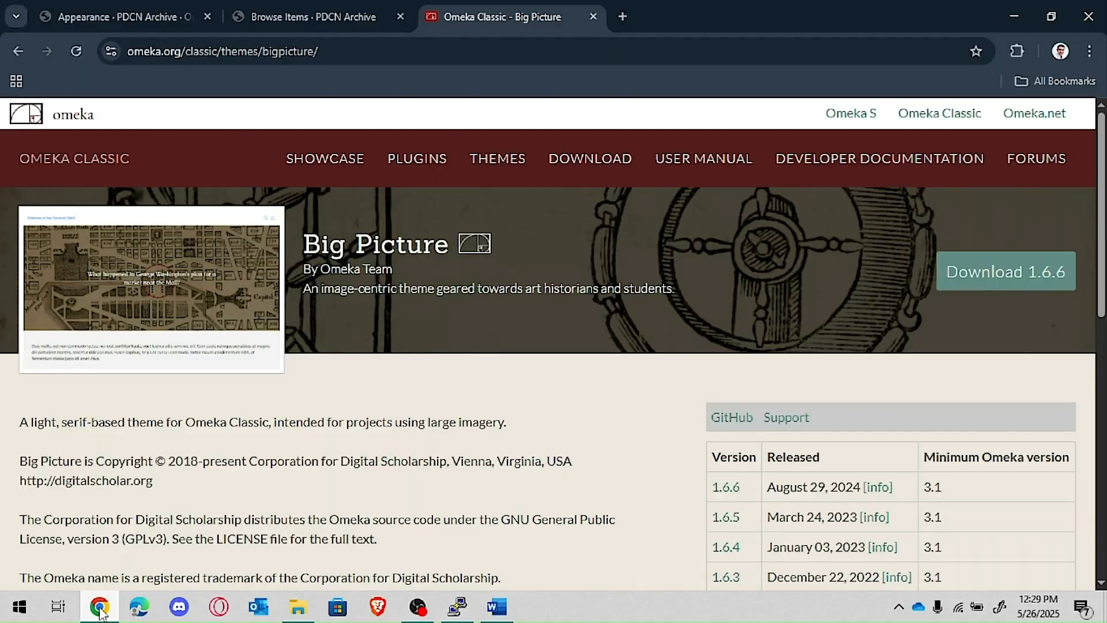
click(143, 17)
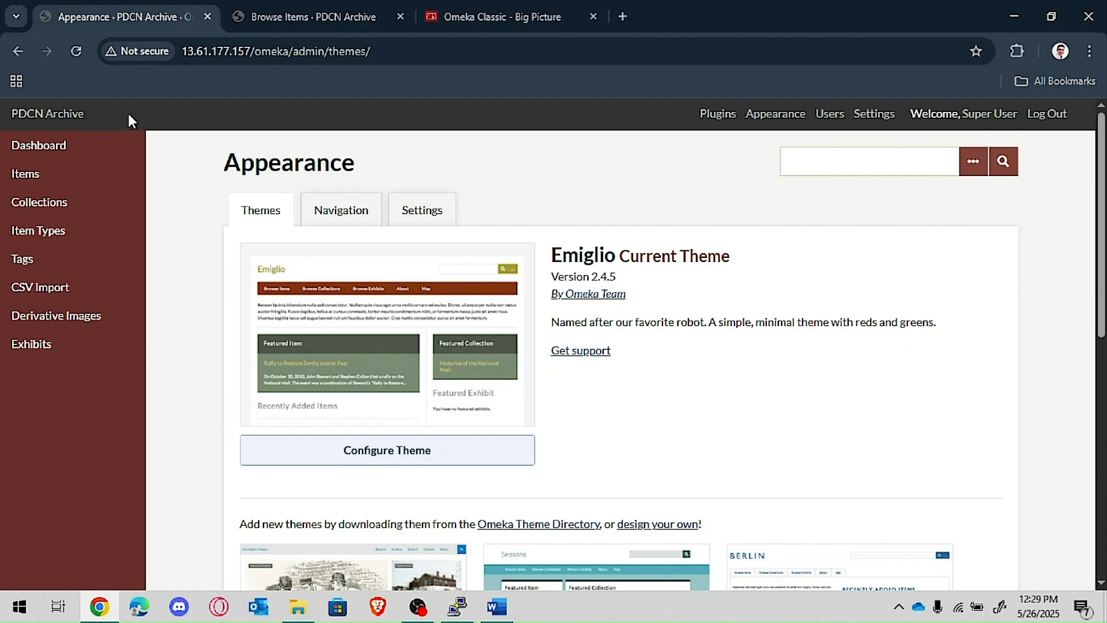
click(76, 56)
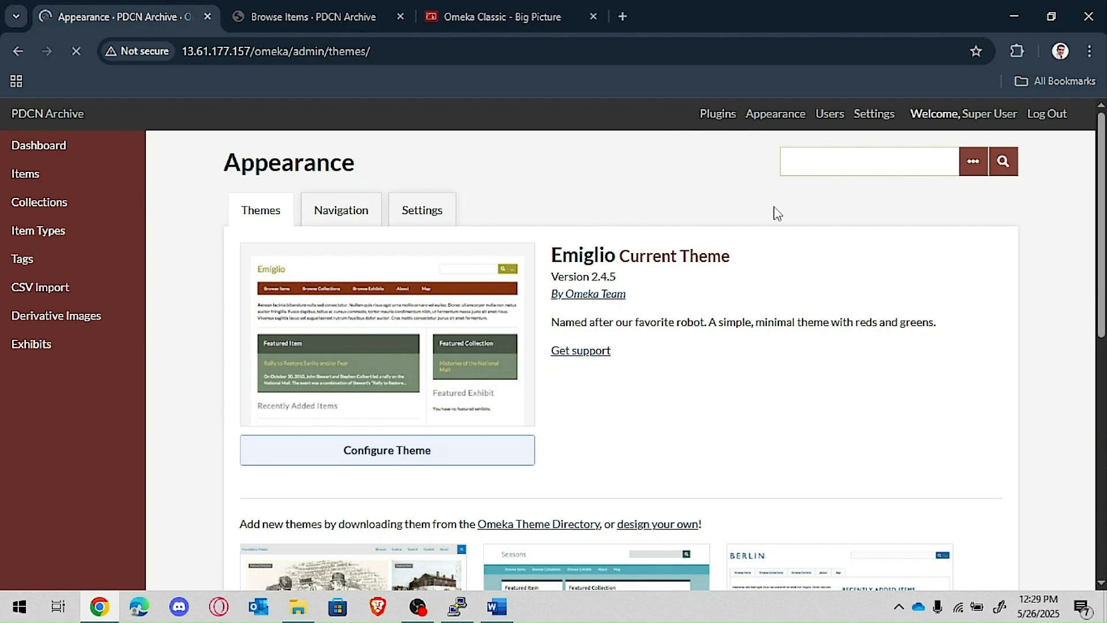
click(775, 115)
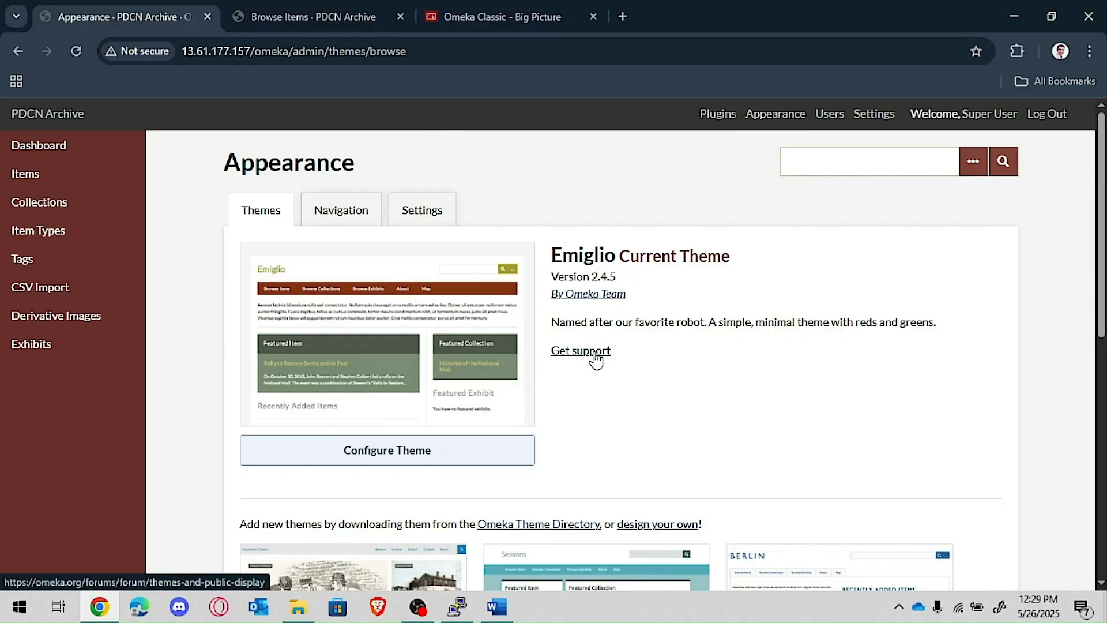
scroll(634, 392, down, 8)
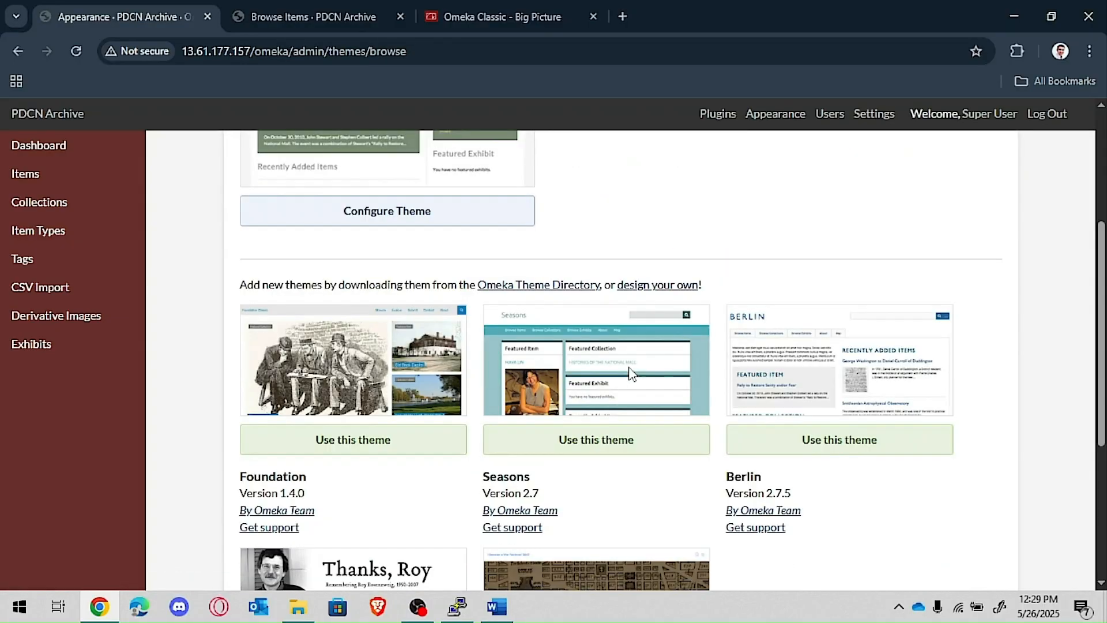
scroll(632, 386, down, 1)
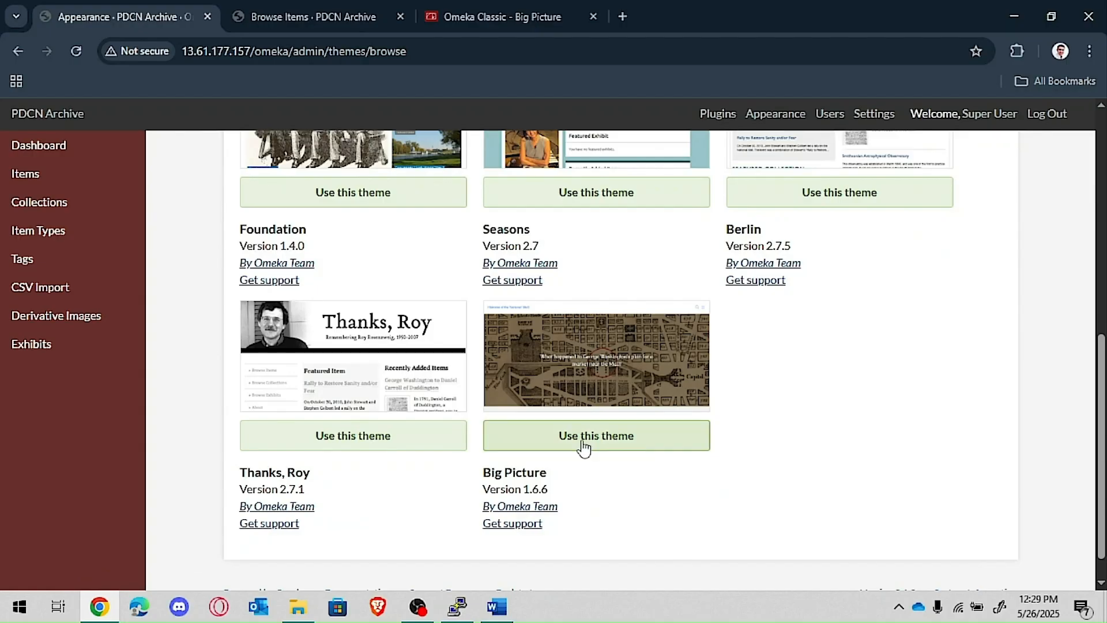
click(584, 447)
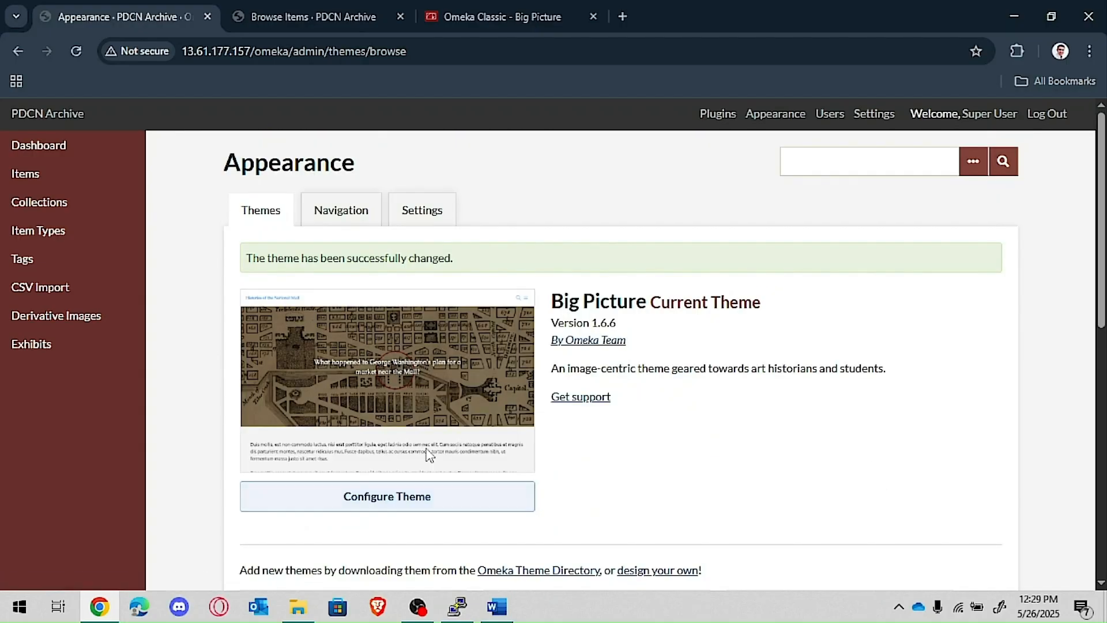
Step: Look through the Big Picture theme's configuration options and reload the public Browse Items page to view the theme
click(461, 482)
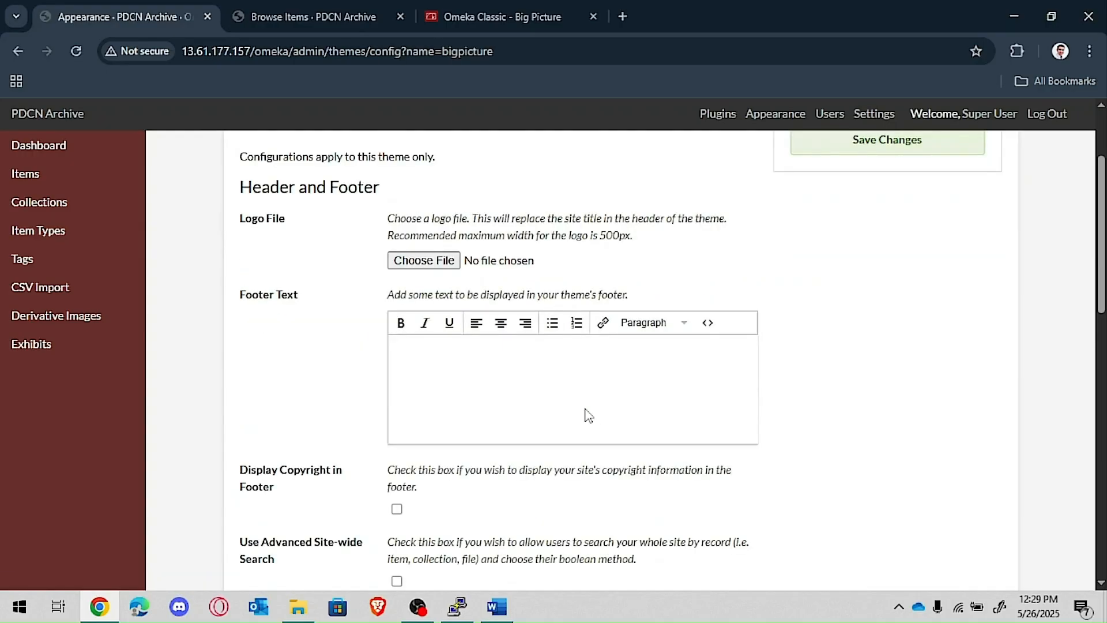
scroll(586, 415, down, 5)
scroll(587, 415, down, 6)
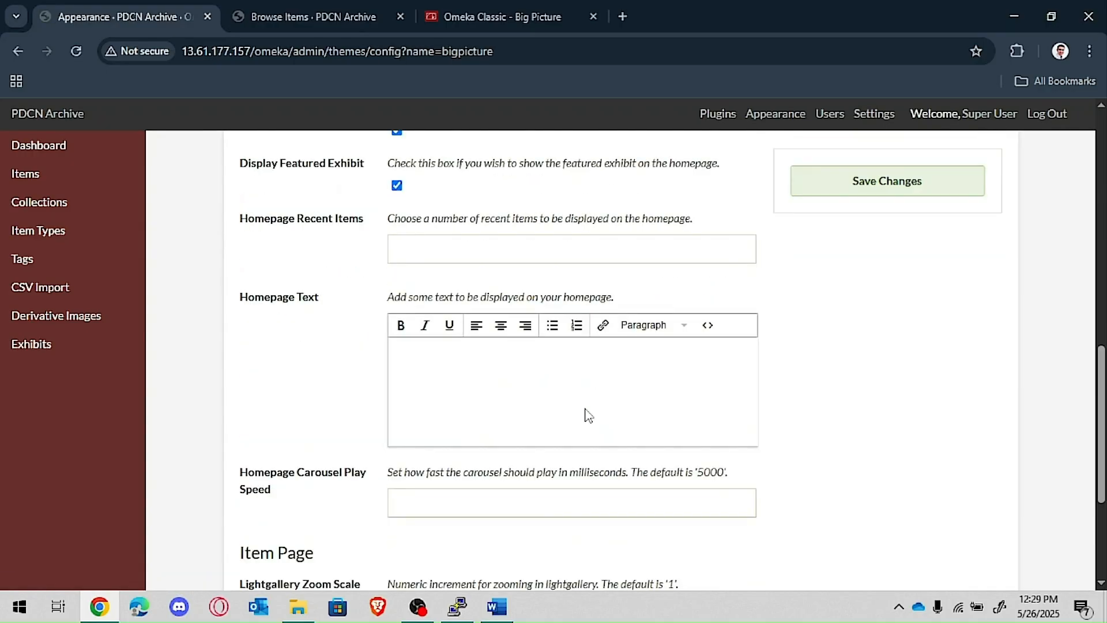
scroll(587, 415, up, 11)
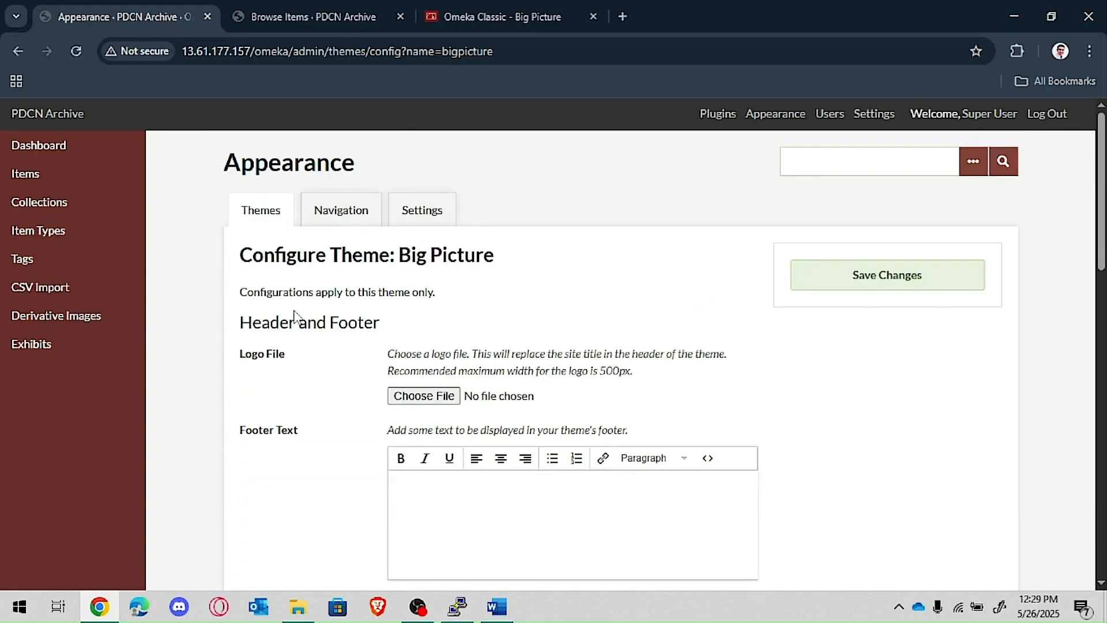
click(285, 20)
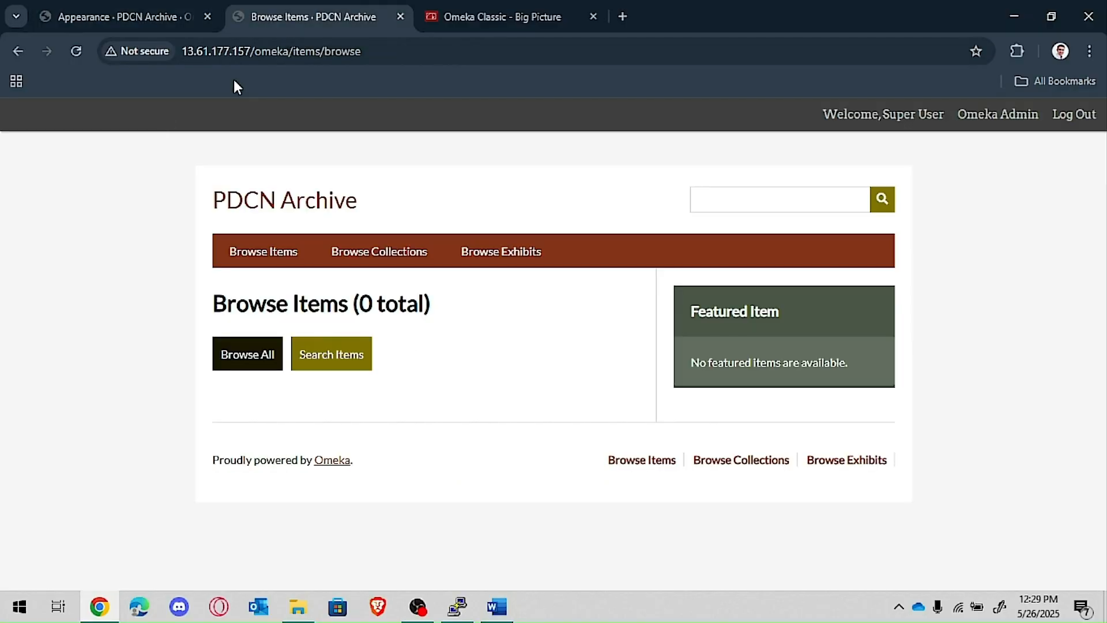
click(81, 52)
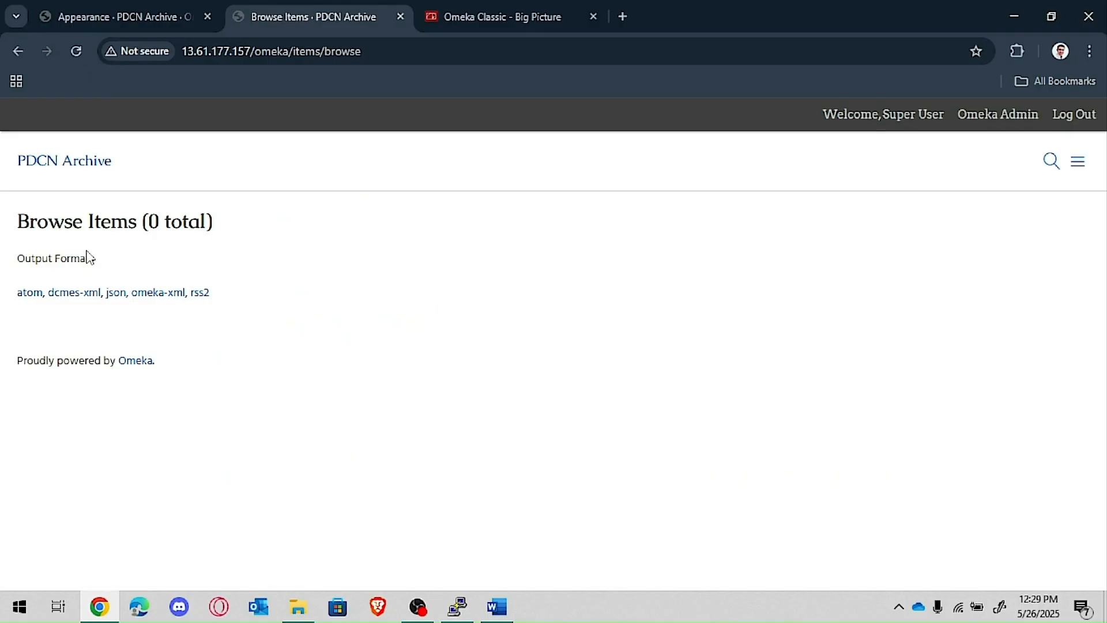
Step: Return to the Big Picture configuration page and examine its header and footer, homepage and item page options
click(105, 8)
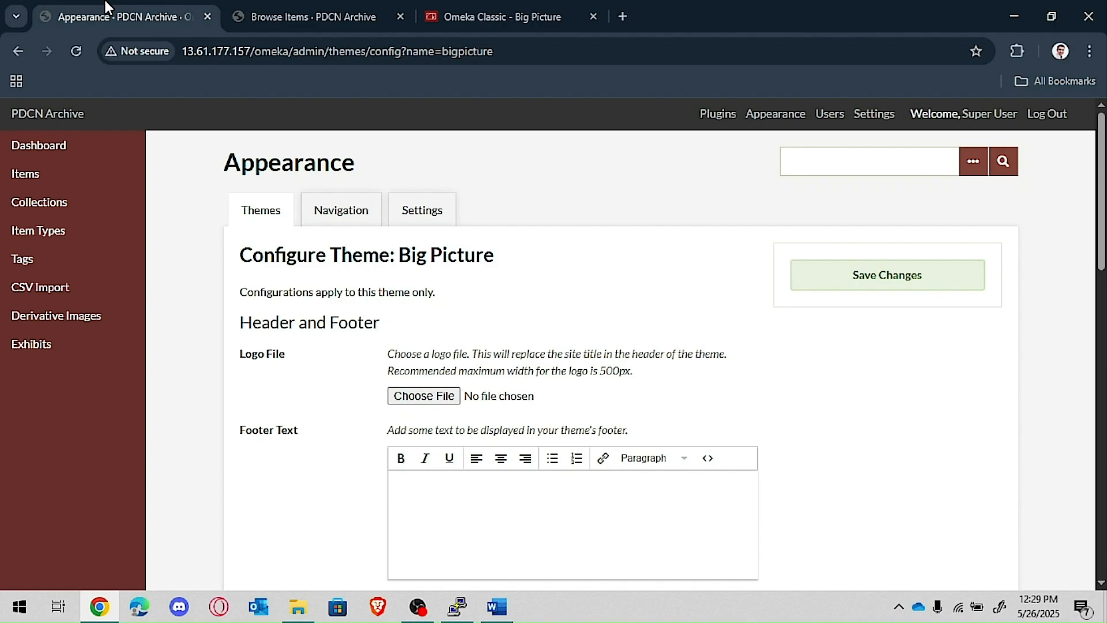
scroll(457, 438, down, 3)
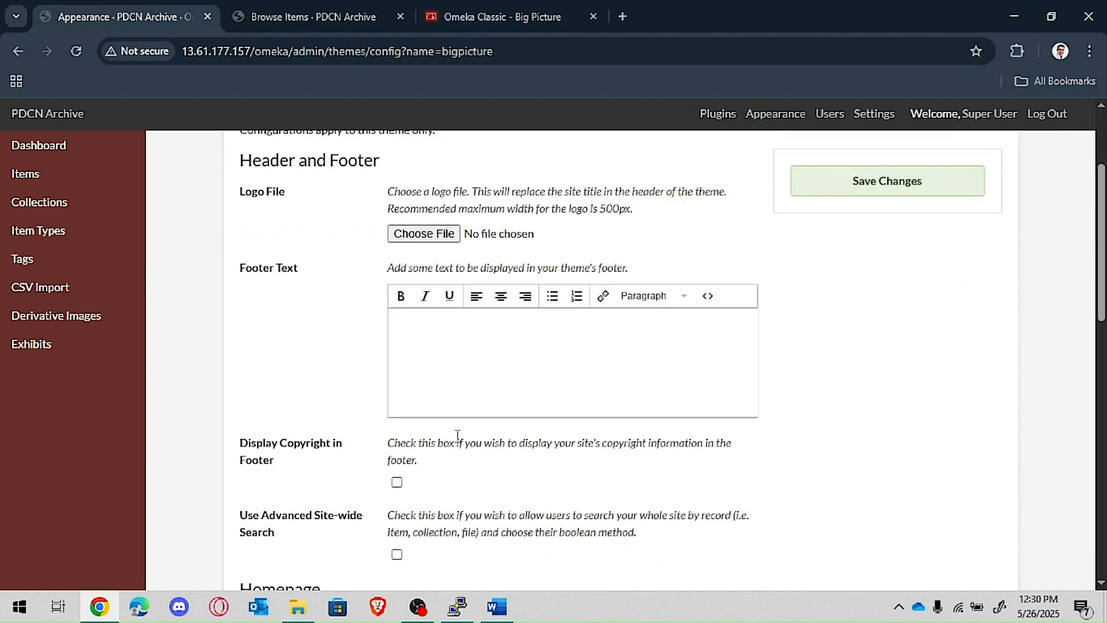
scroll(457, 436, down, 6)
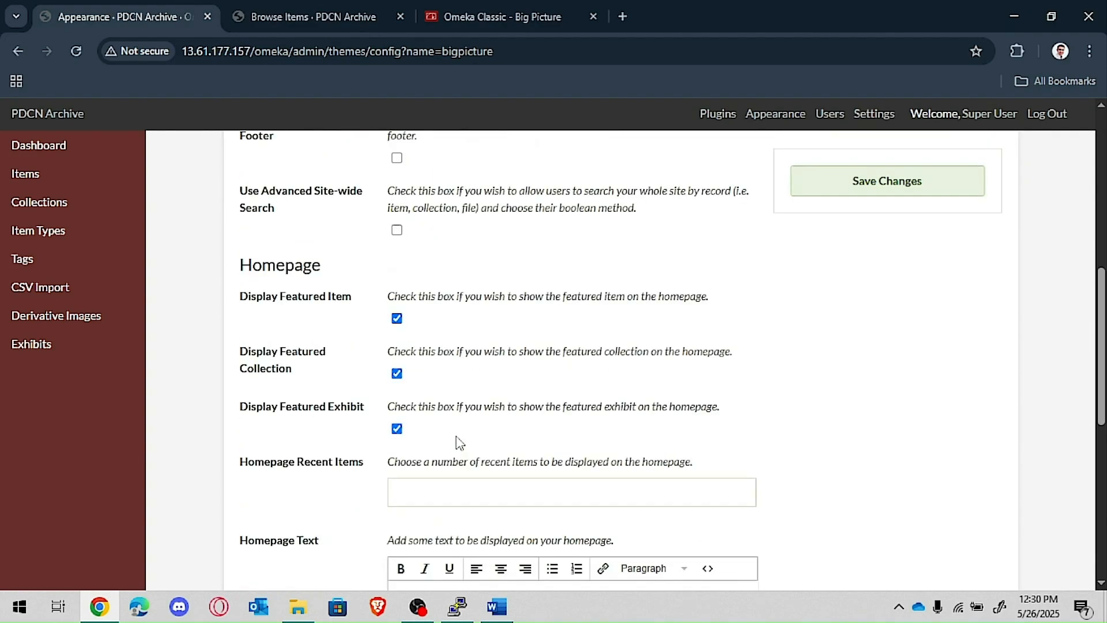
scroll(460, 443, down, 4)
scroll(459, 439, down, 4)
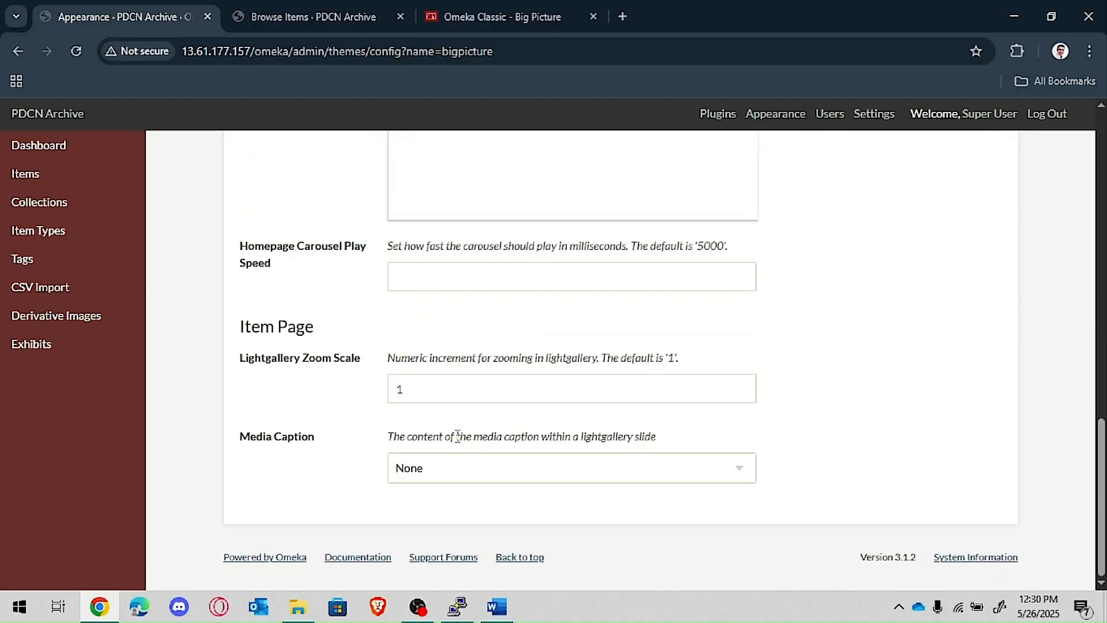
scroll(457, 437, up, 10)
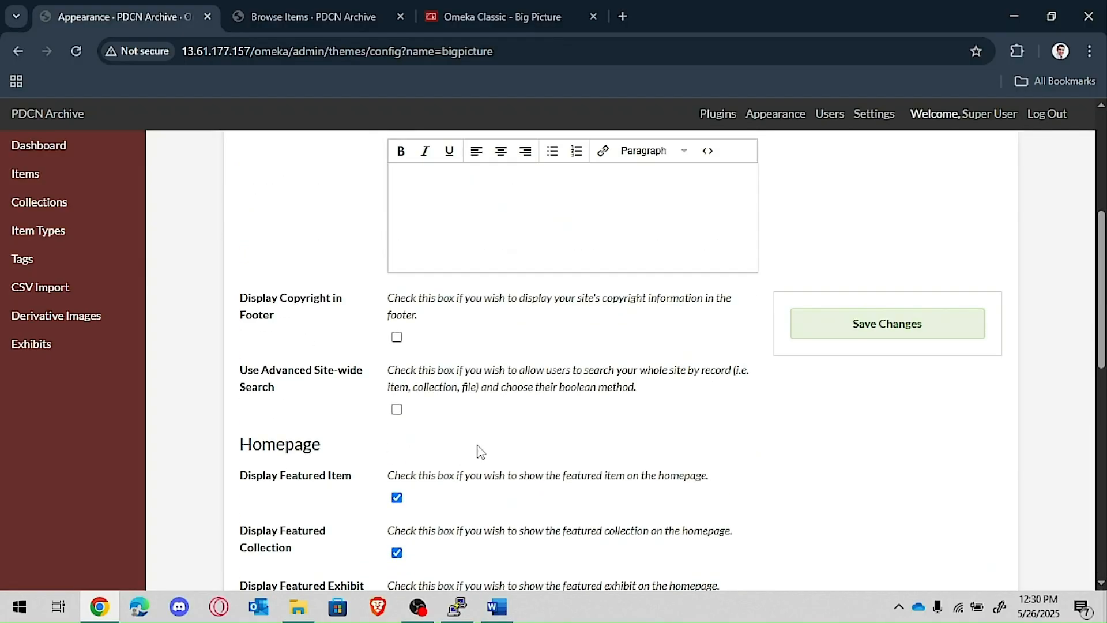
scroll(479, 451, up, 5)
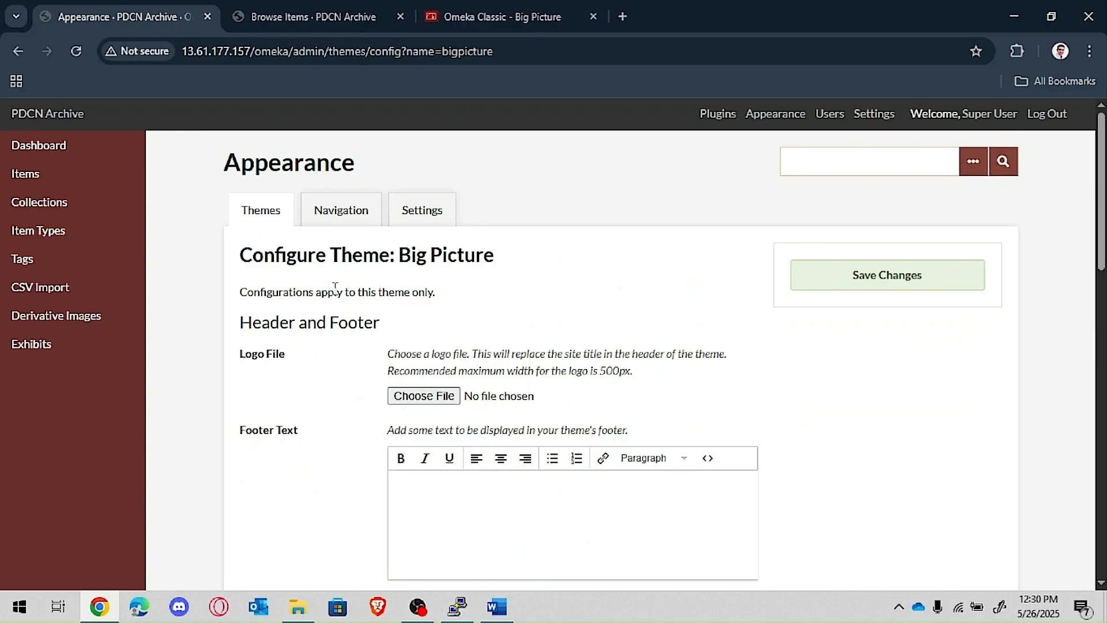
Step: Return from the theme configuration to the installed themes and apply Foundation as the site's current theme
click(363, 214)
click(409, 228)
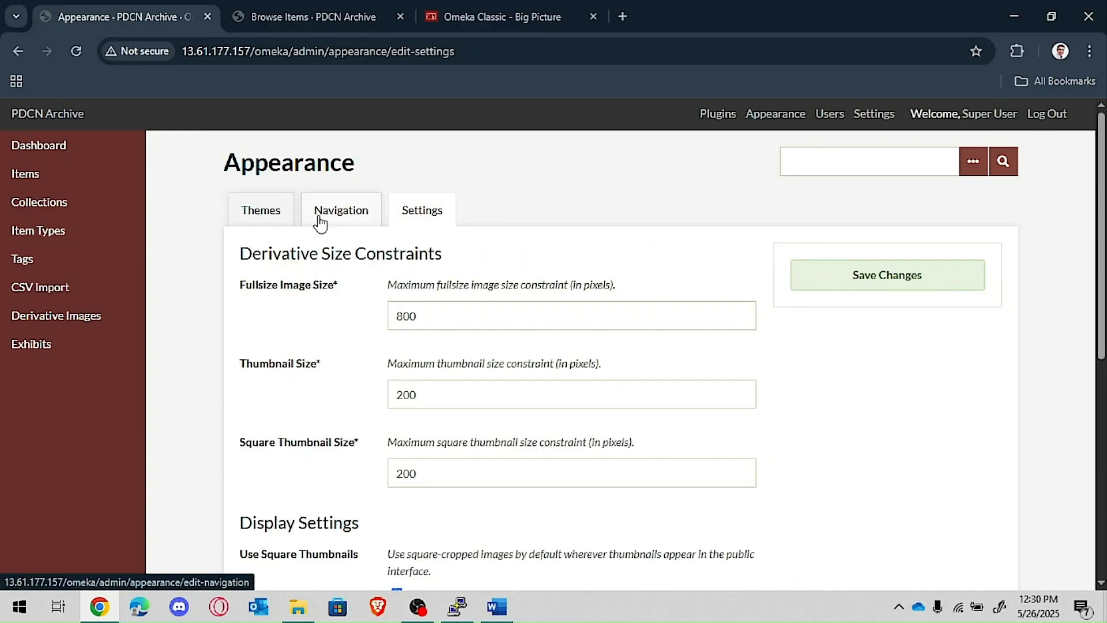
click(276, 218)
scroll(482, 512, down, 4)
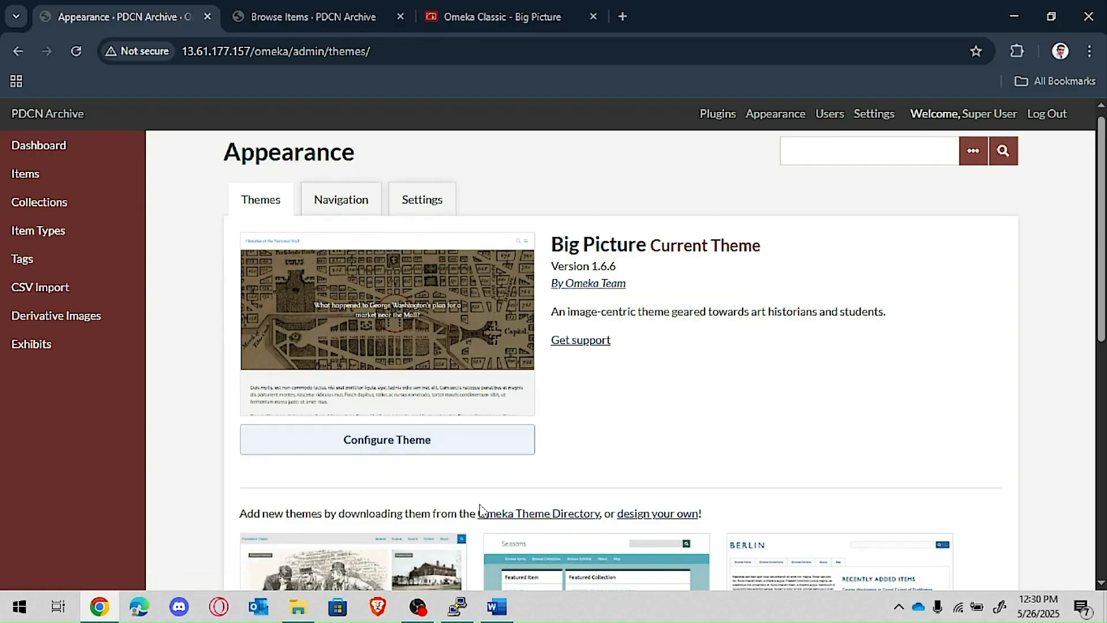
scroll(480, 511, down, 3)
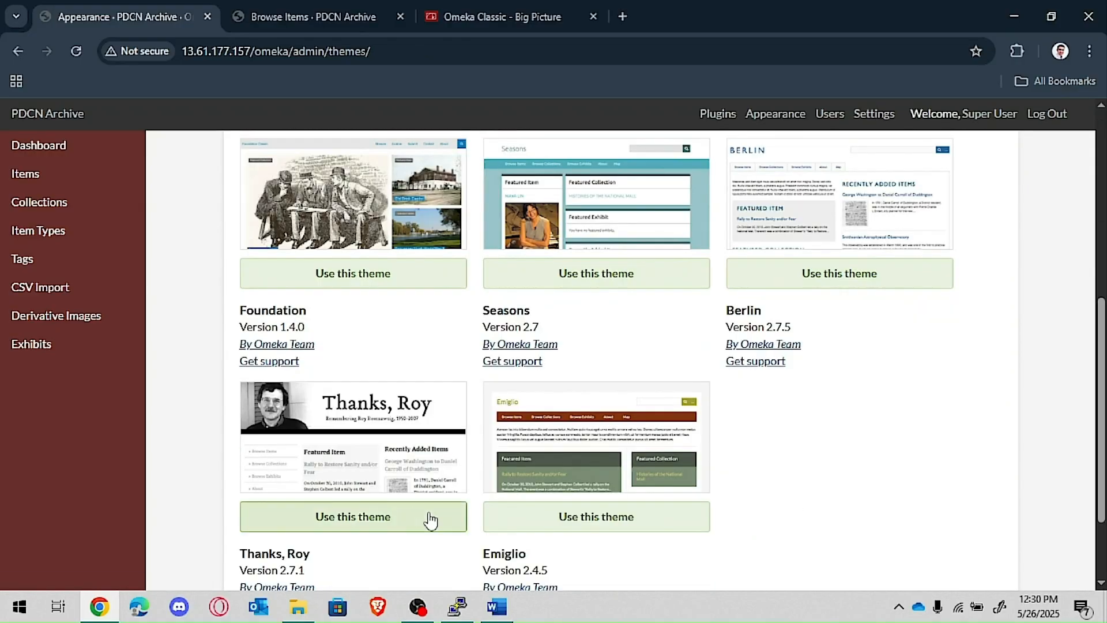
scroll(426, 519, up, 3)
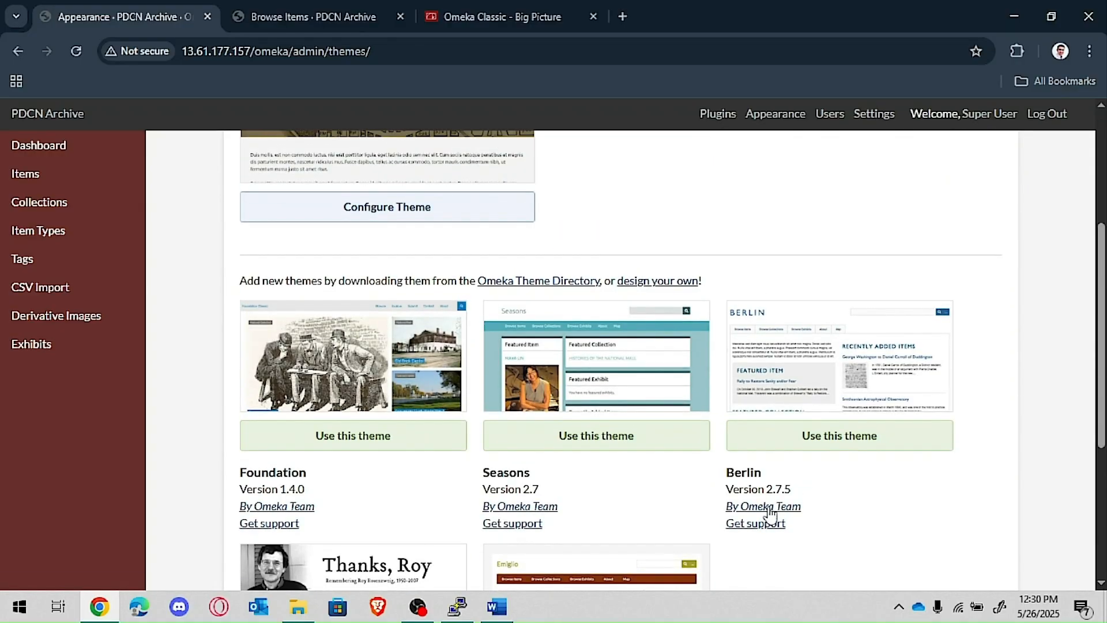
click(353, 436)
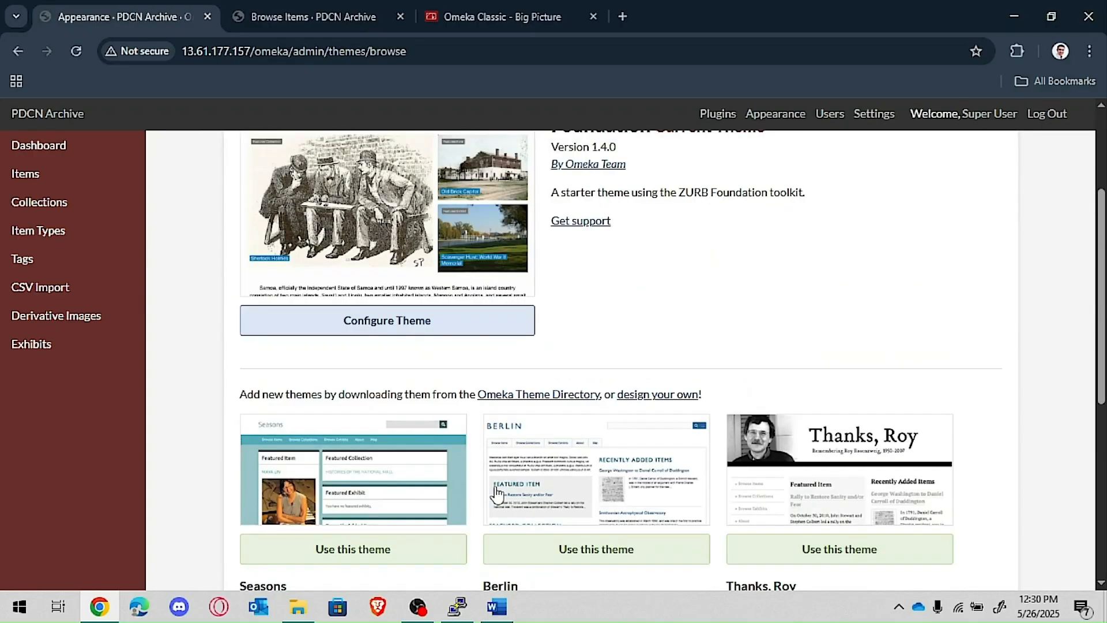
Step: Reload the public Browse Items page, view the PDCN Archive homepage in the Foundation theme, and return to the admin Appearance page
scroll(495, 493, up, 3)
click(312, 16)
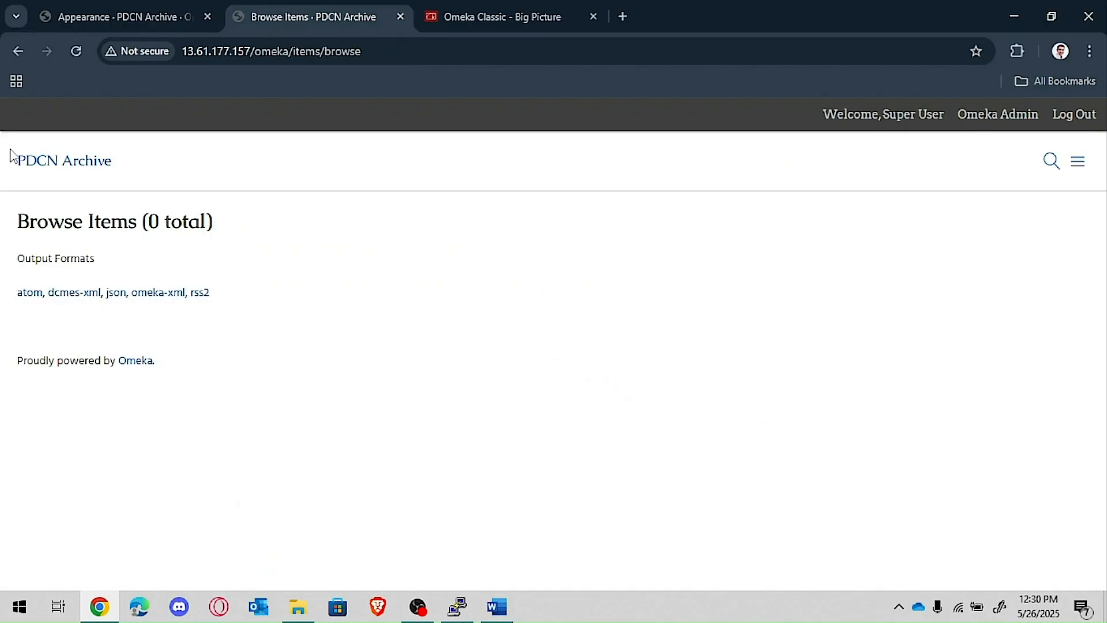
click(76, 52)
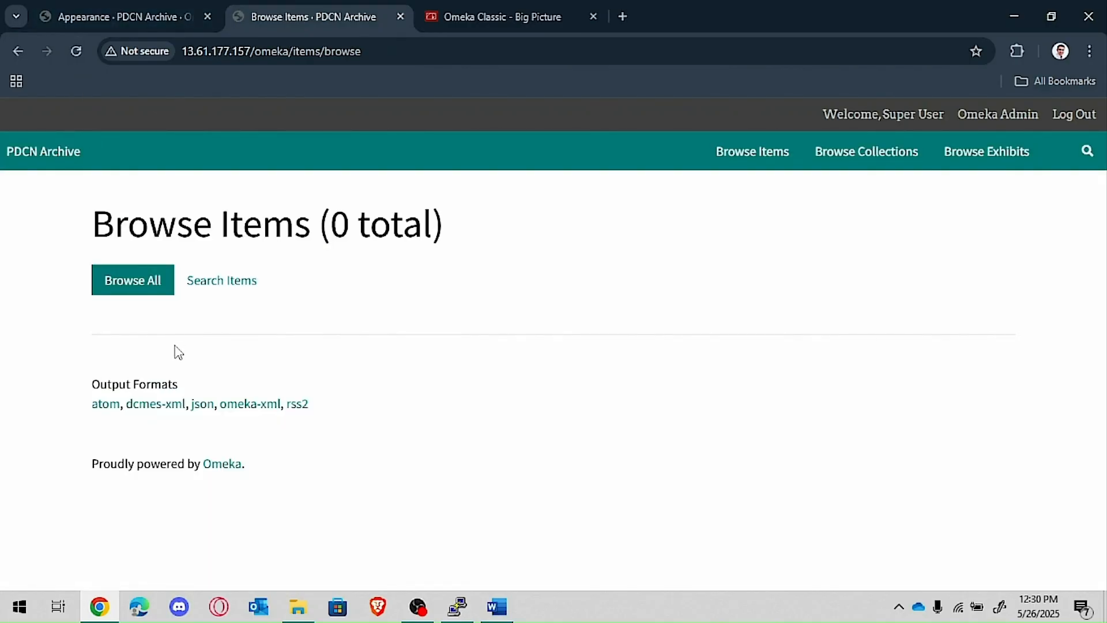
click(35, 154)
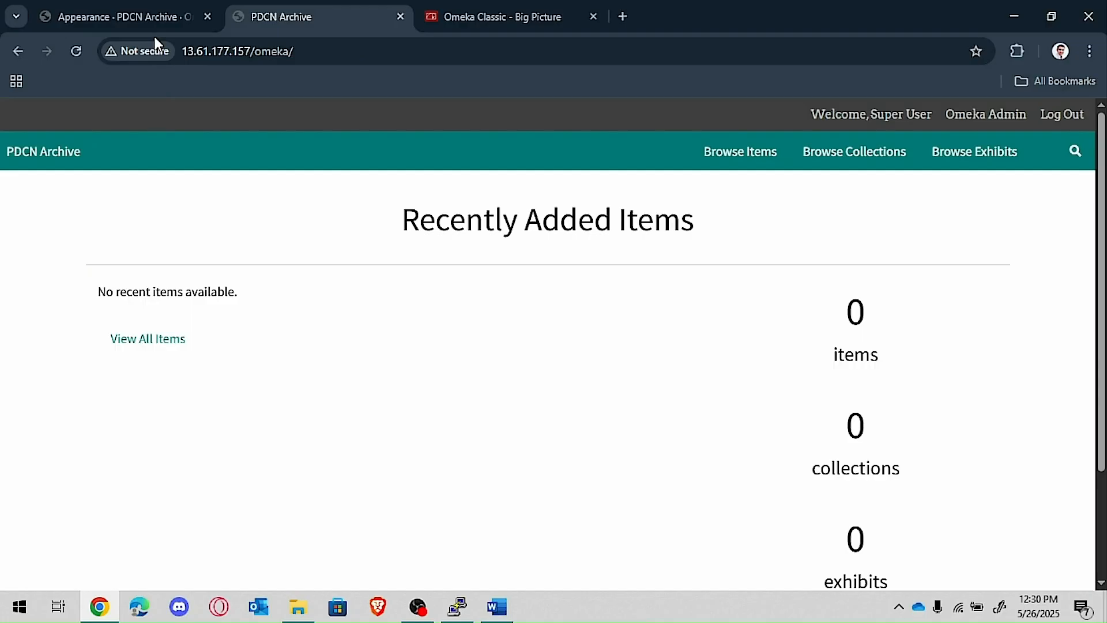
click(155, 17)
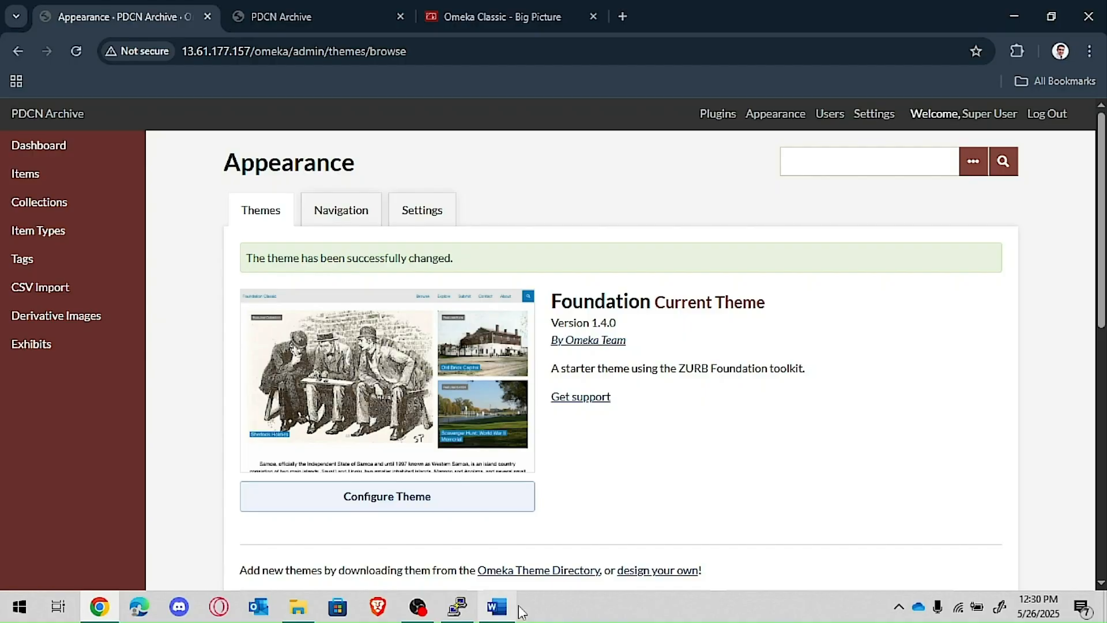
Step: Switch to Word and read the first three steps under "Installing Plugin in Omeka Classic"
click(517, 608)
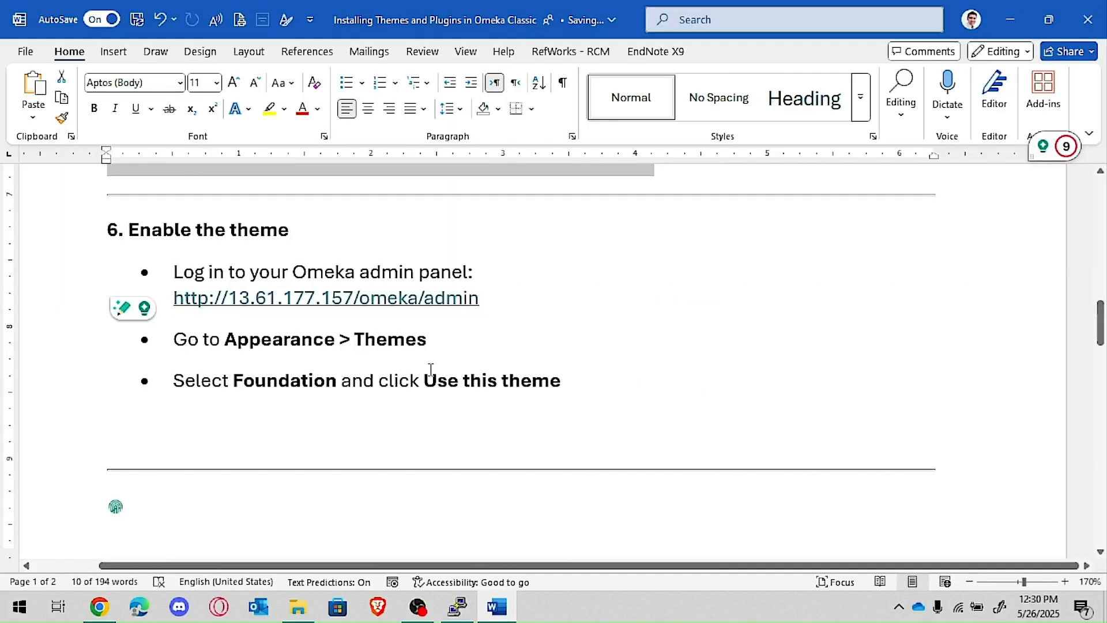
scroll(431, 369, down, 6)
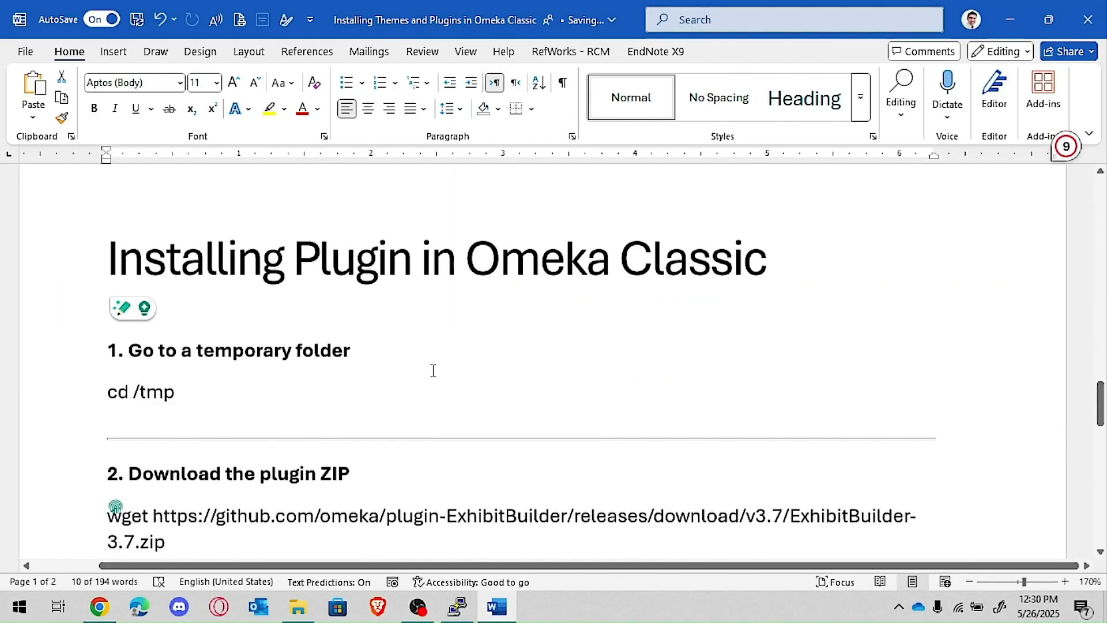
scroll(433, 370, down, 1)
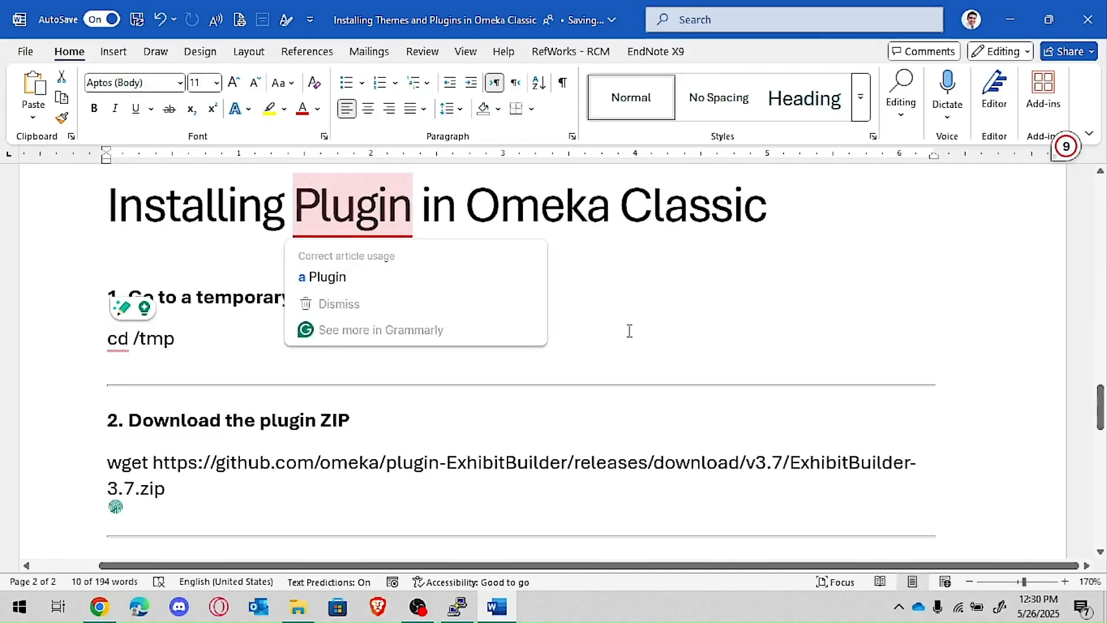
scroll(577, 392, down, 1)
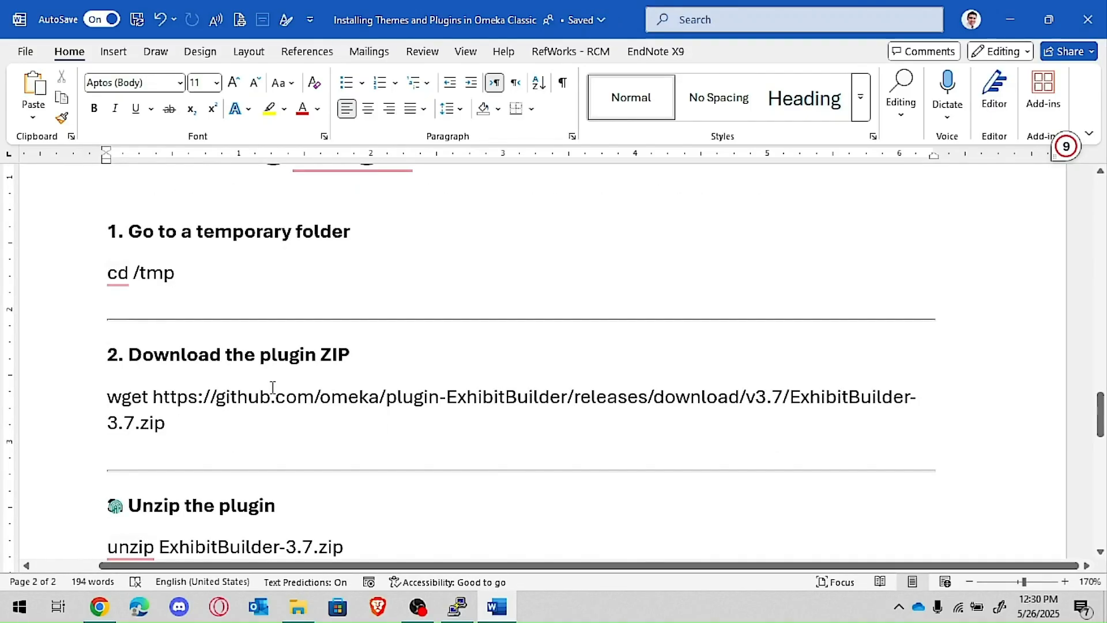
scroll(273, 387, down, 1)
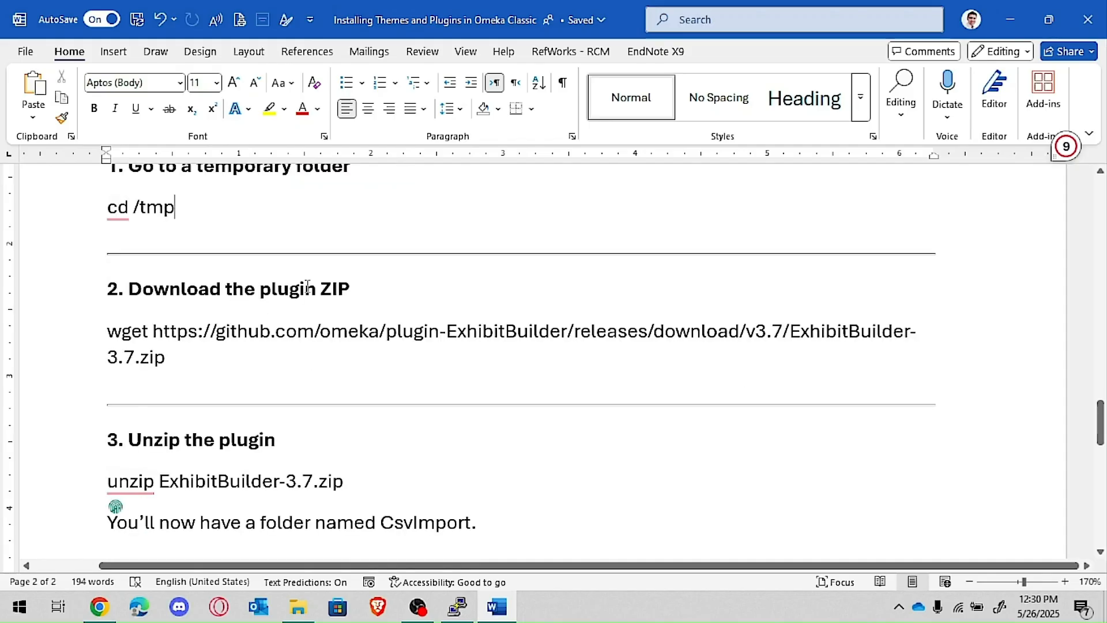
Step: Switch to Chrome and open the Plugins directory on the Omeka Classic website
click(99, 607)
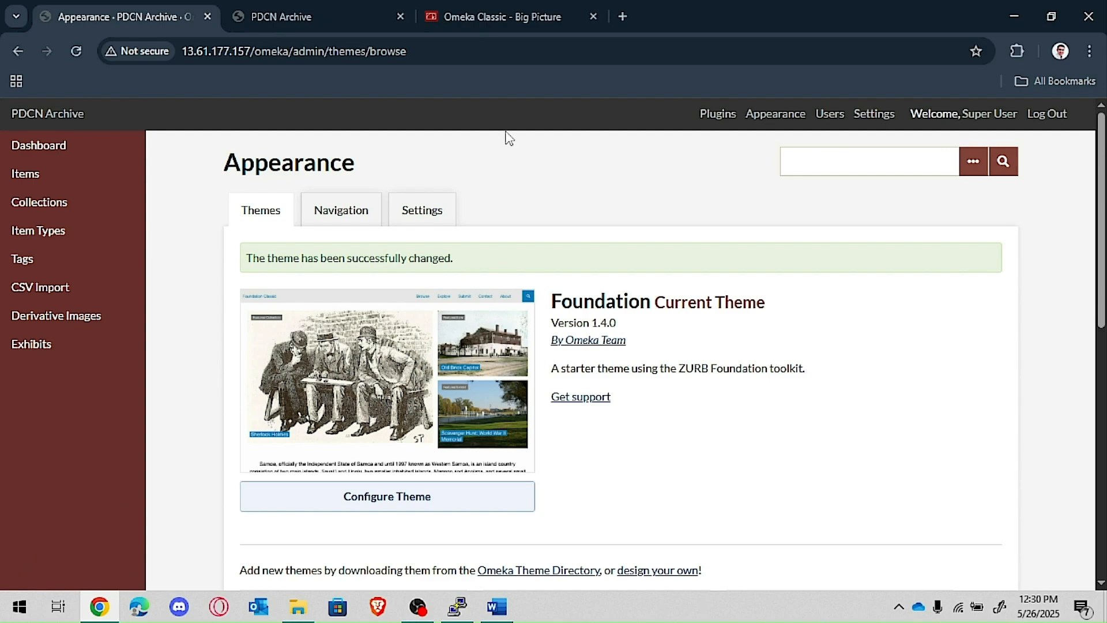
click(503, 17)
click(423, 164)
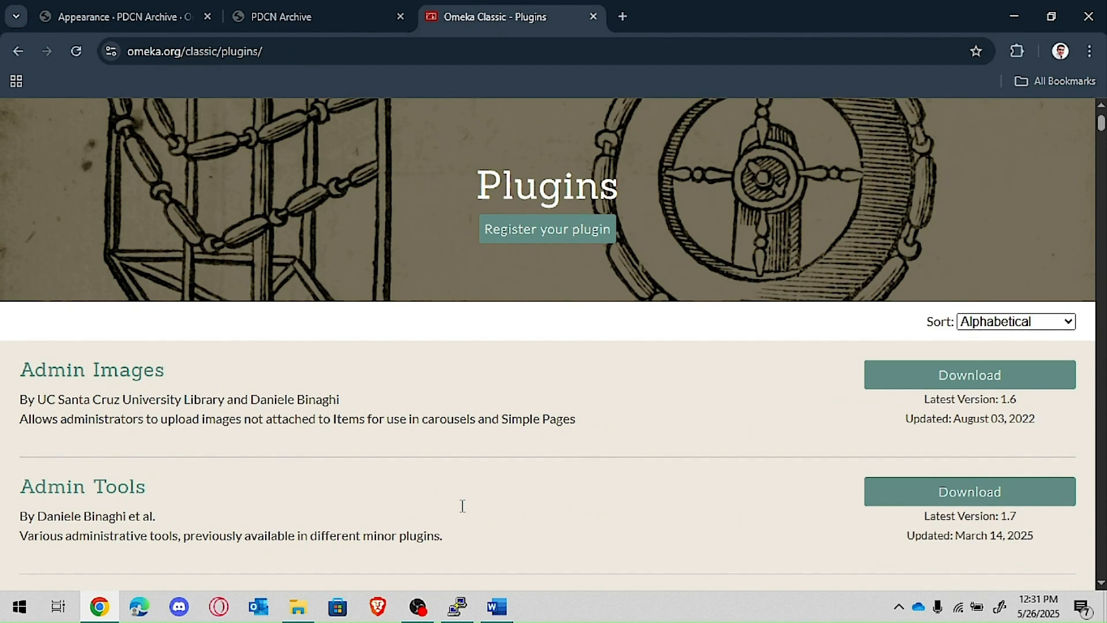
Step: Browse the alphabetical Omeka Classic plugin directory from Admin Images to History Log for a plugin to install
scroll(461, 506, down, 5)
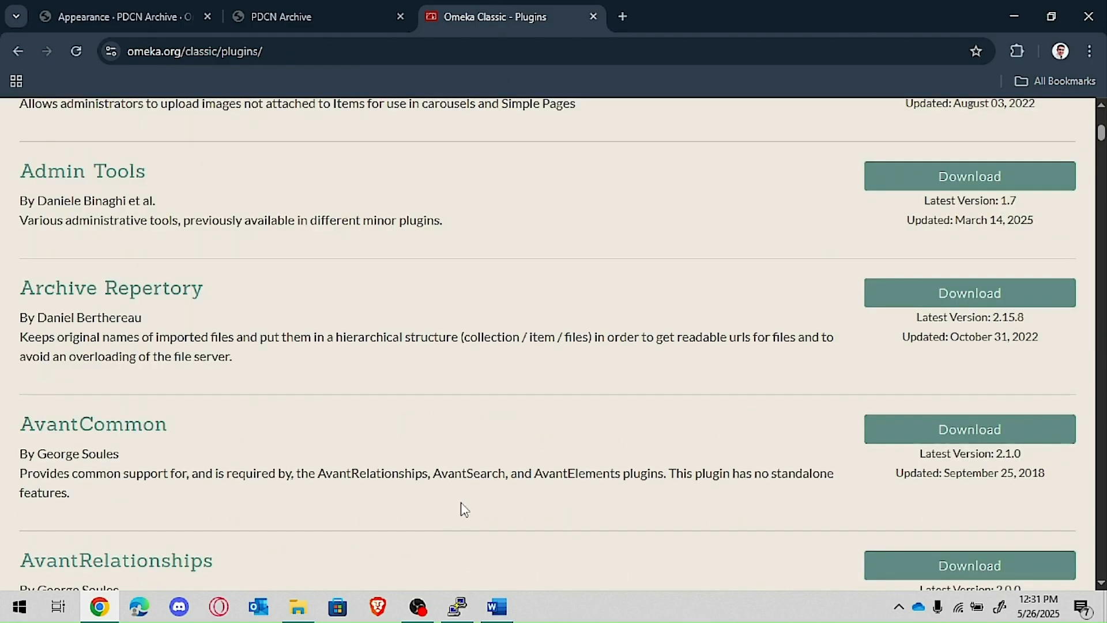
scroll(464, 509, down, 10)
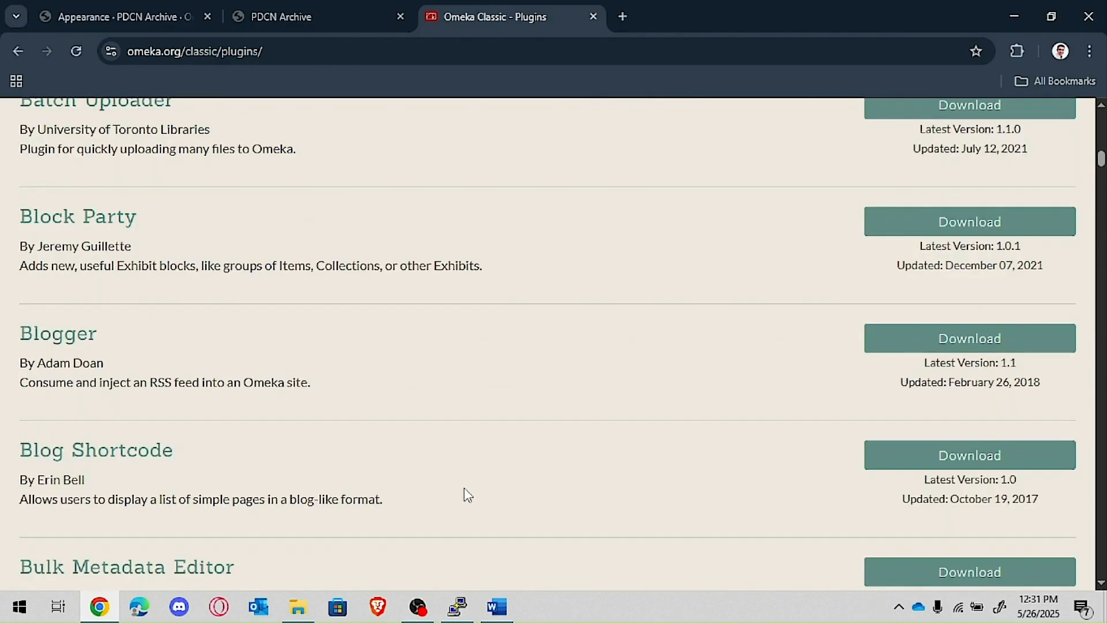
scroll(467, 495, down, 7)
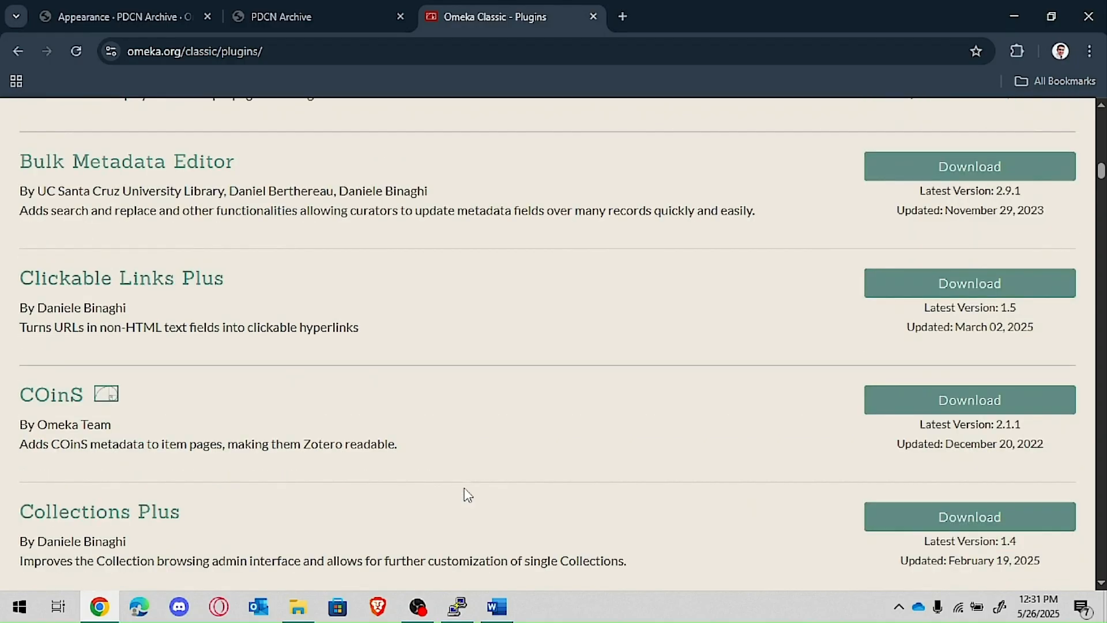
scroll(467, 495, down, 1)
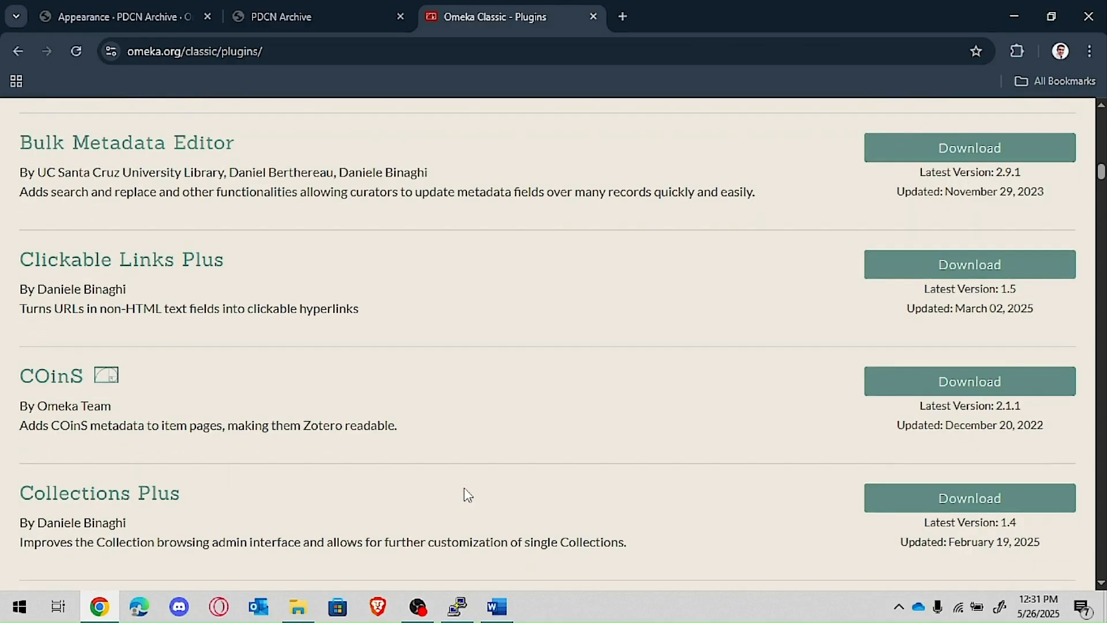
scroll(467, 494, down, 10)
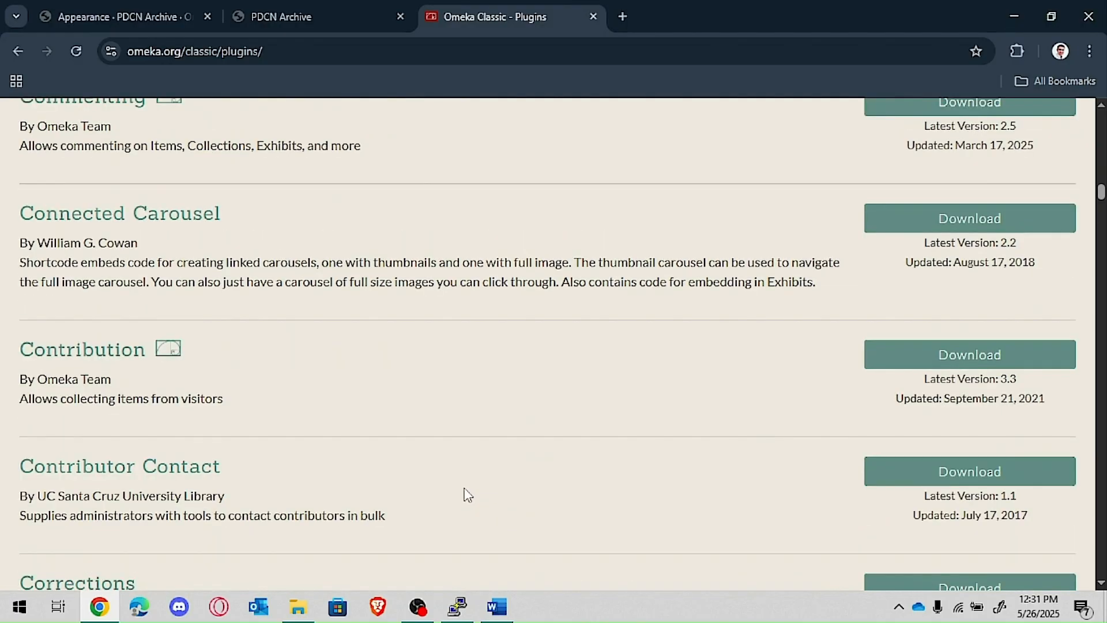
scroll(467, 495, down, 12)
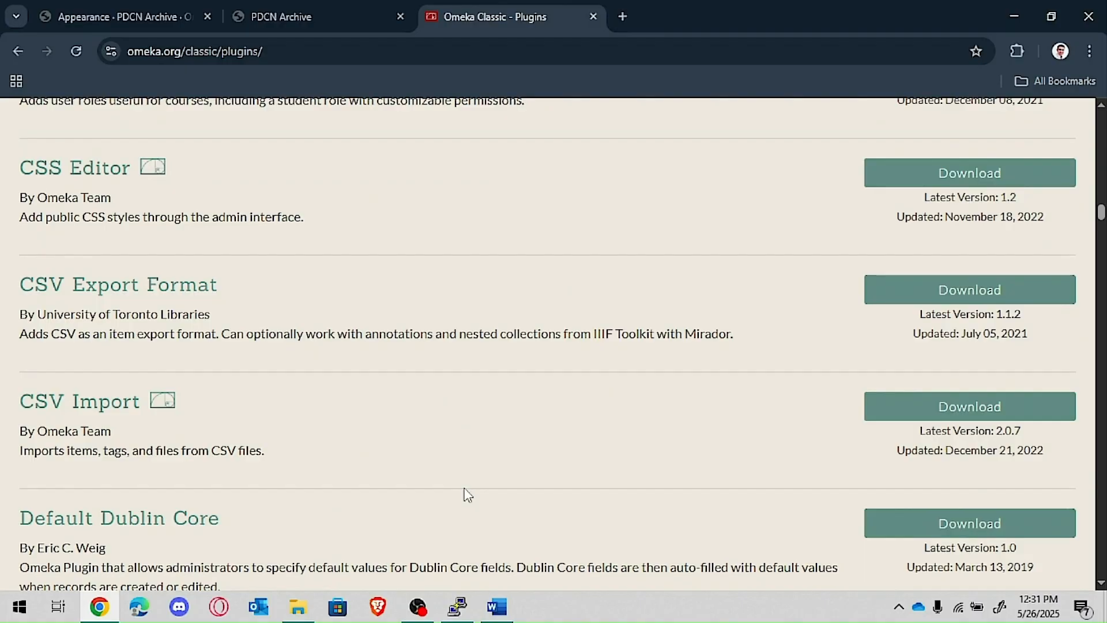
scroll(467, 495, down, 5)
scroll(468, 495, down, 3)
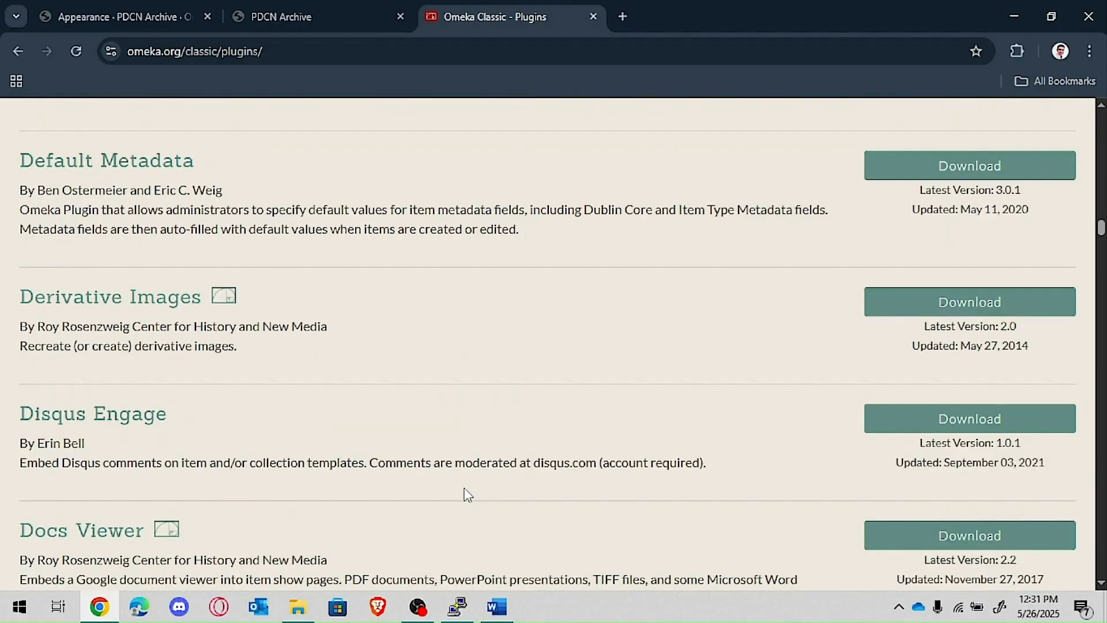
scroll(467, 495, down, 10)
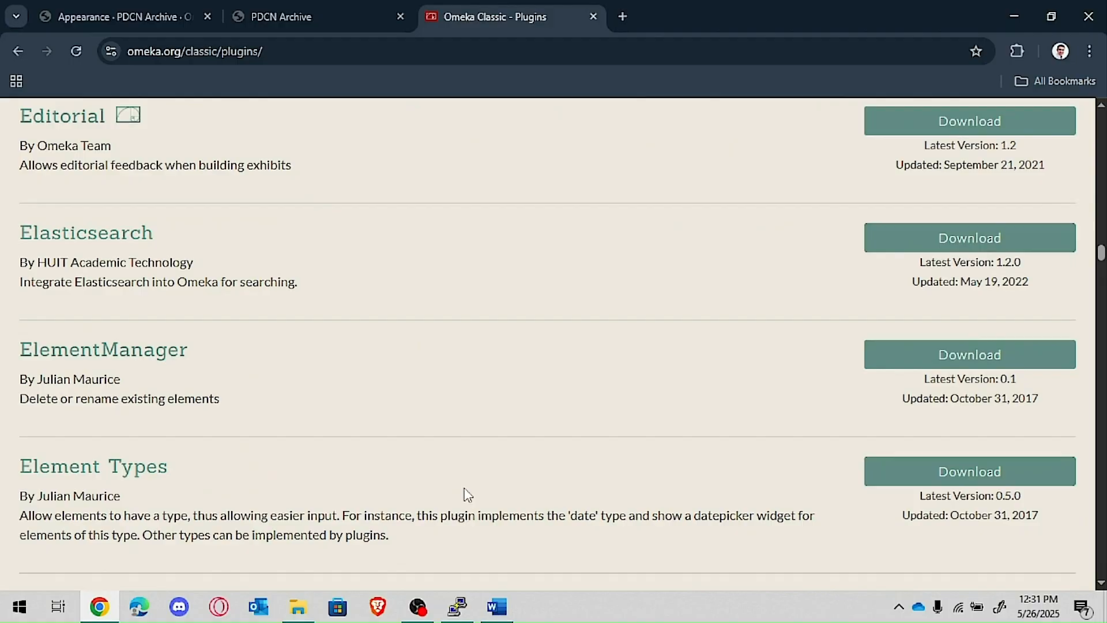
scroll(468, 495, down, 6)
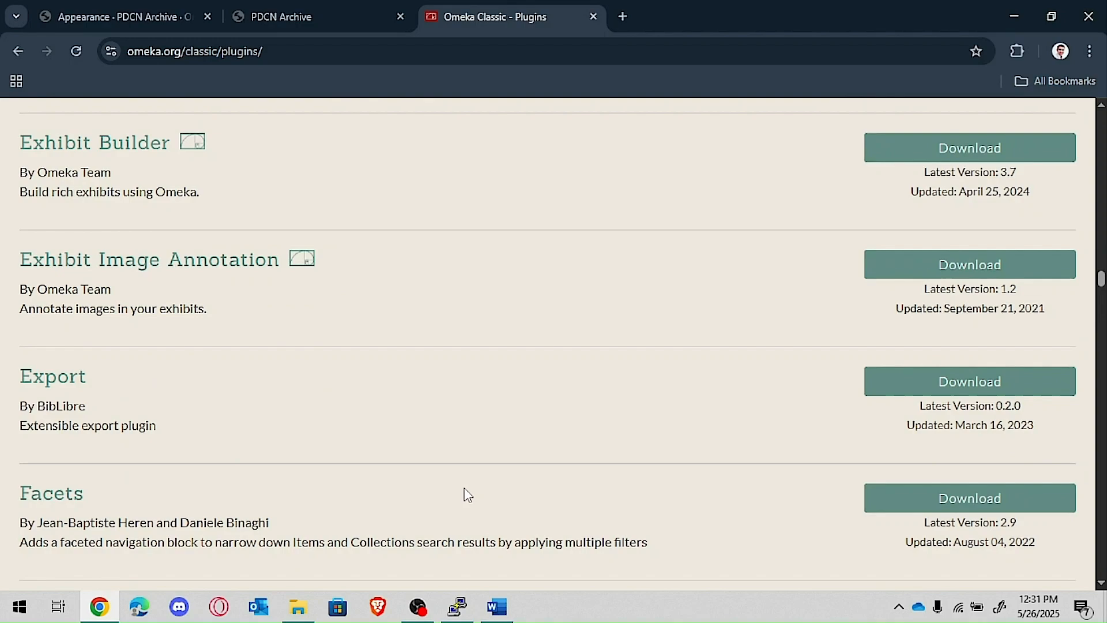
scroll(468, 495, up, 8)
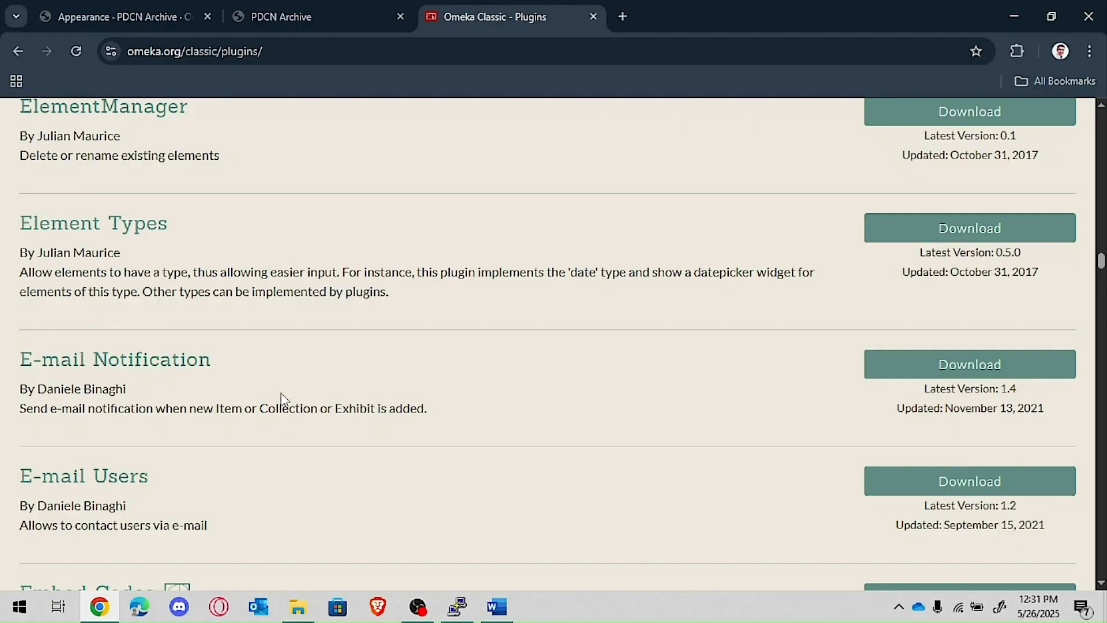
scroll(282, 399, down, 10)
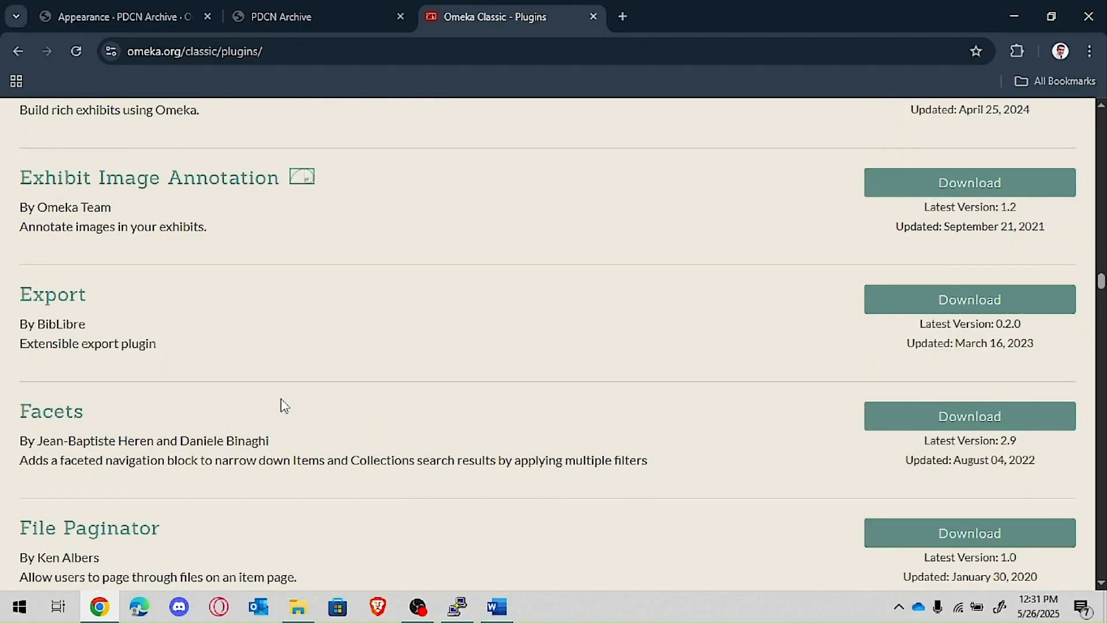
scroll(282, 399, down, 2)
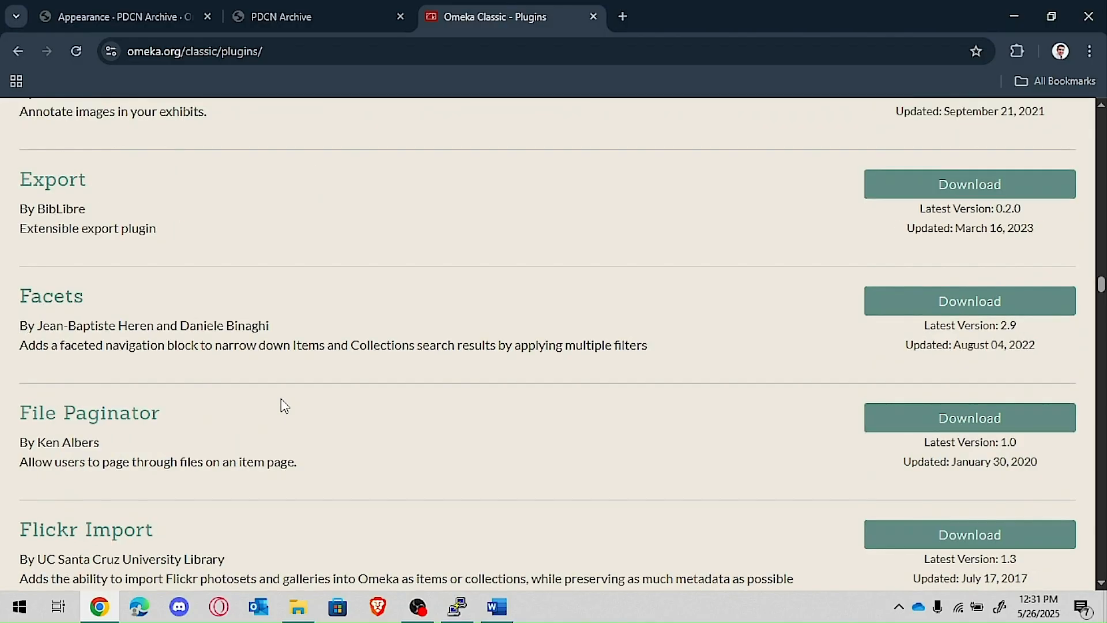
scroll(281, 400, down, 10)
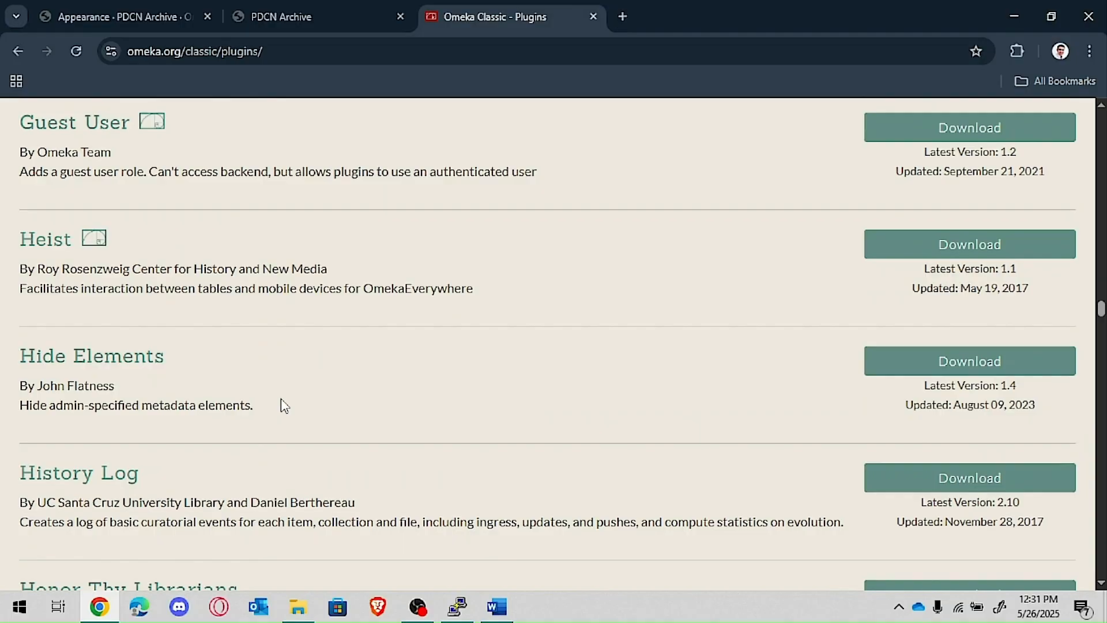
scroll(238, 402, up, 7)
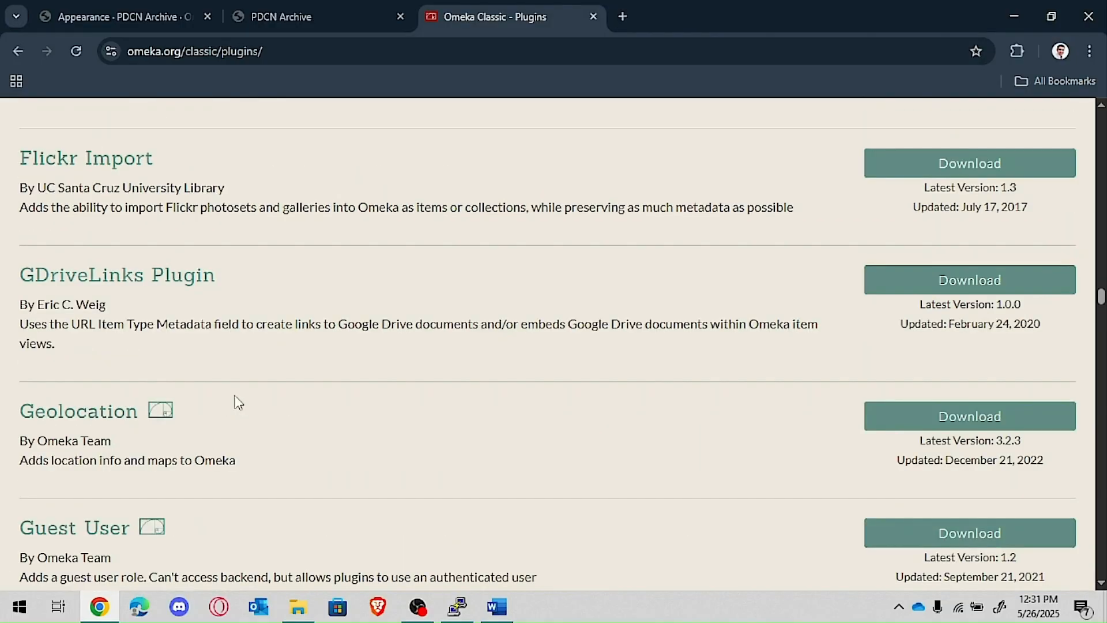
scroll(236, 401, down, 7)
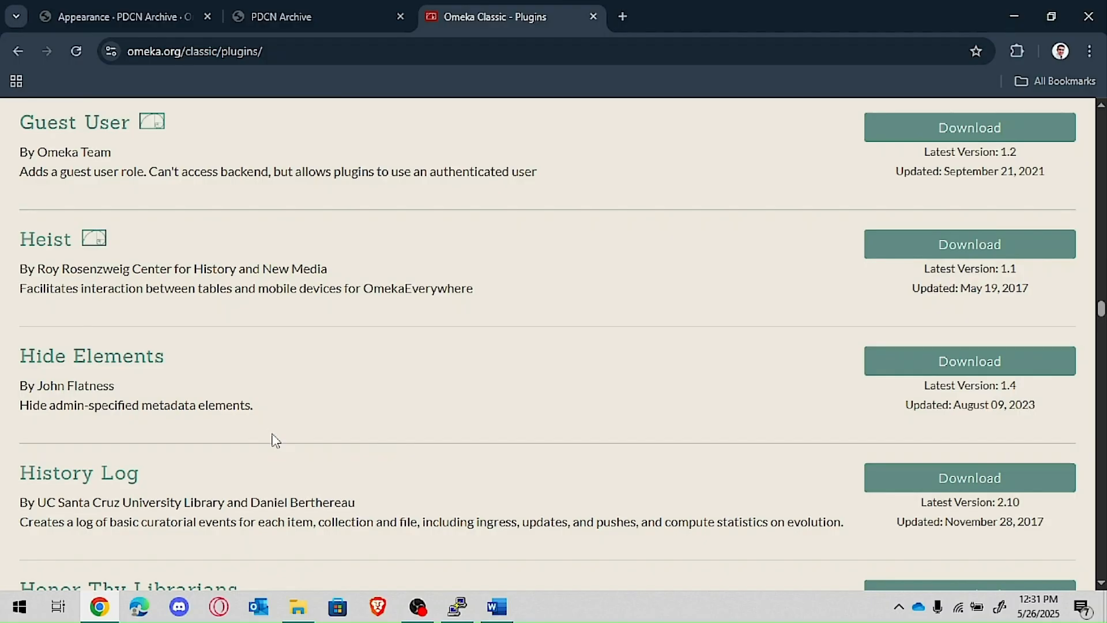
Step: Copy the Hide Elements 1.4 download link and replace the ExhibitBuilder URL in the Word document's wget command with it
right_click(961, 486)
click(855, 478)
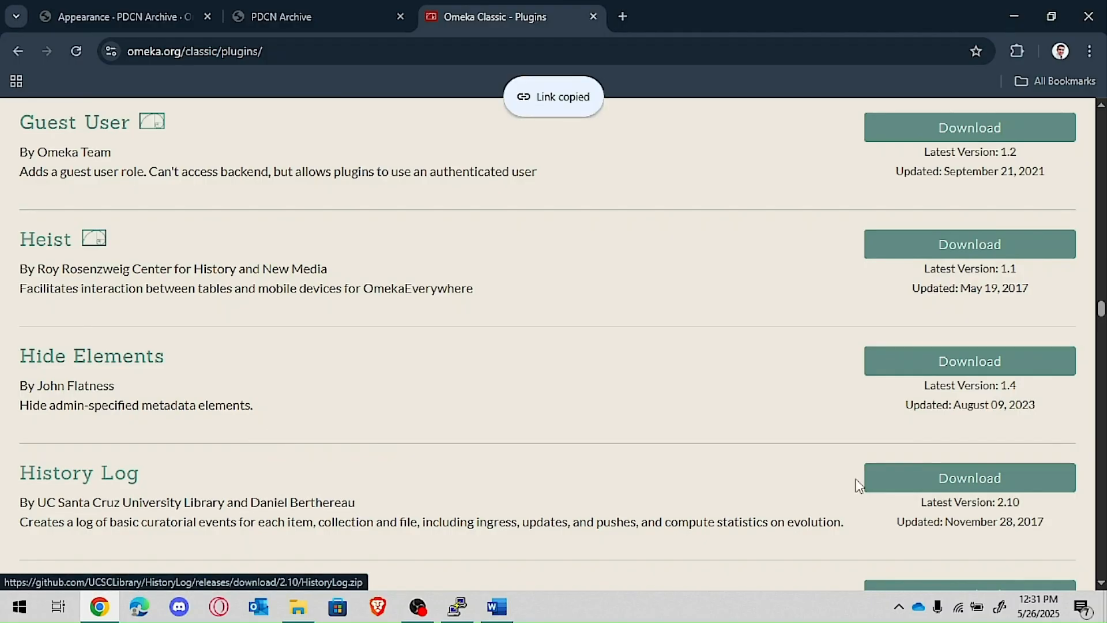
key(alt+Tab)
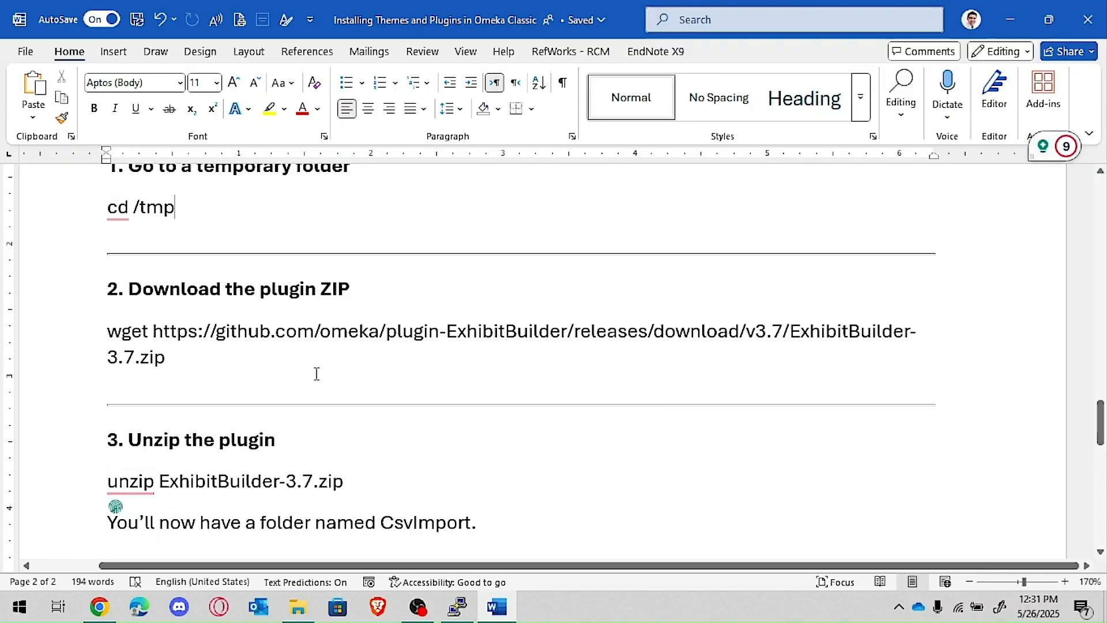
drag(317, 374, 160, 339)
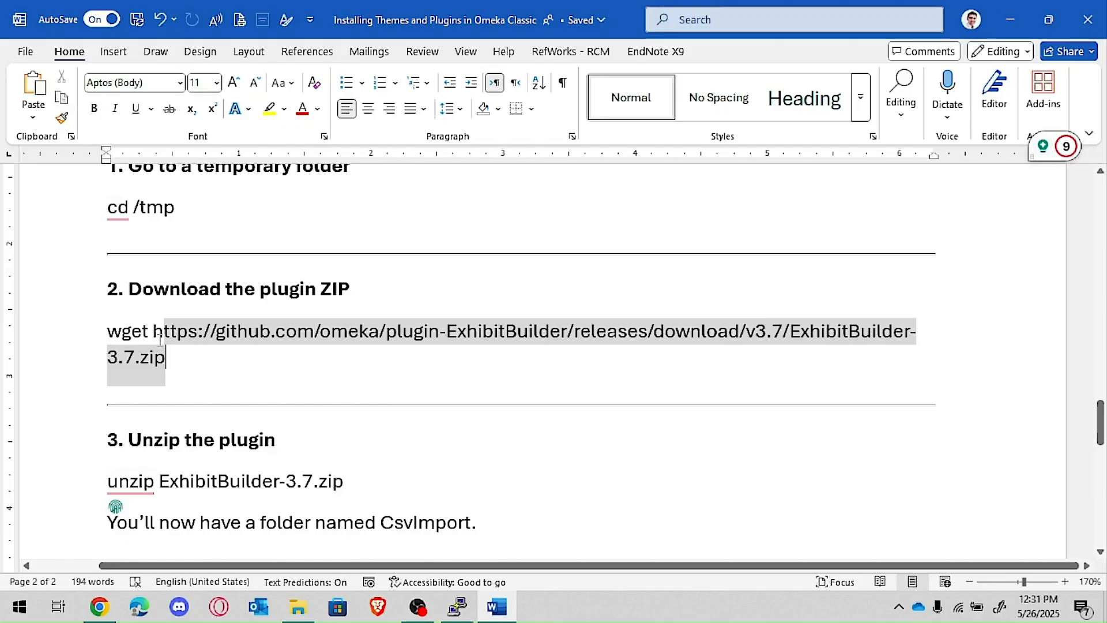
key(ctrl+v)
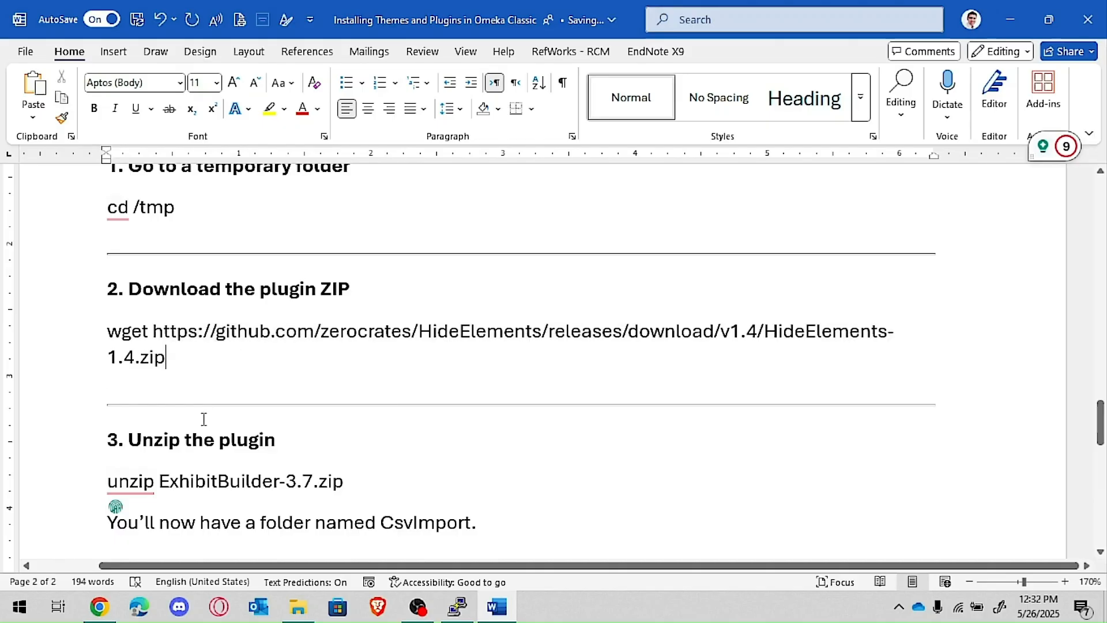
Step: Replace the archive name in the unzip command of step 3 with HideElements-1.4.zip, copied from the wget URL
scroll(767, 271, down, 1)
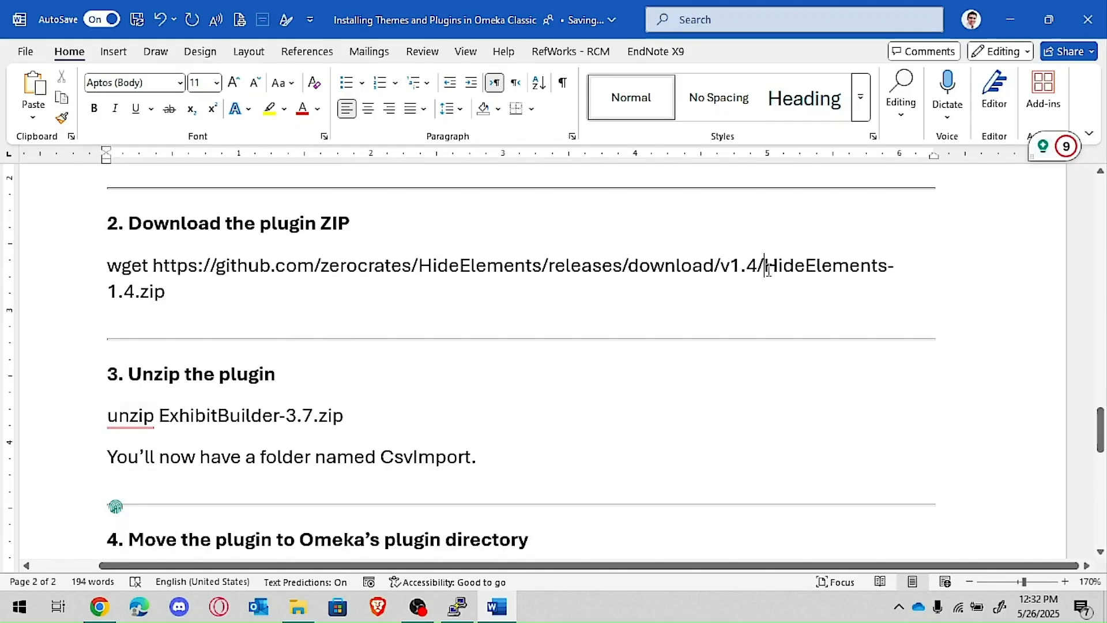
drag(767, 271, 763, 293)
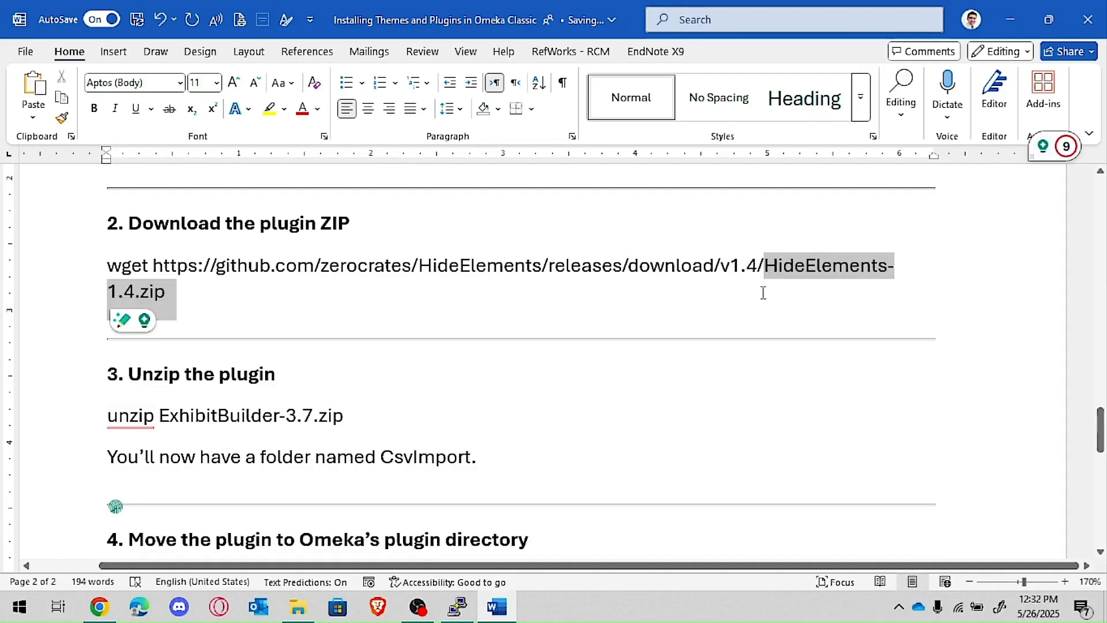
drag(160, 415, 469, 448)
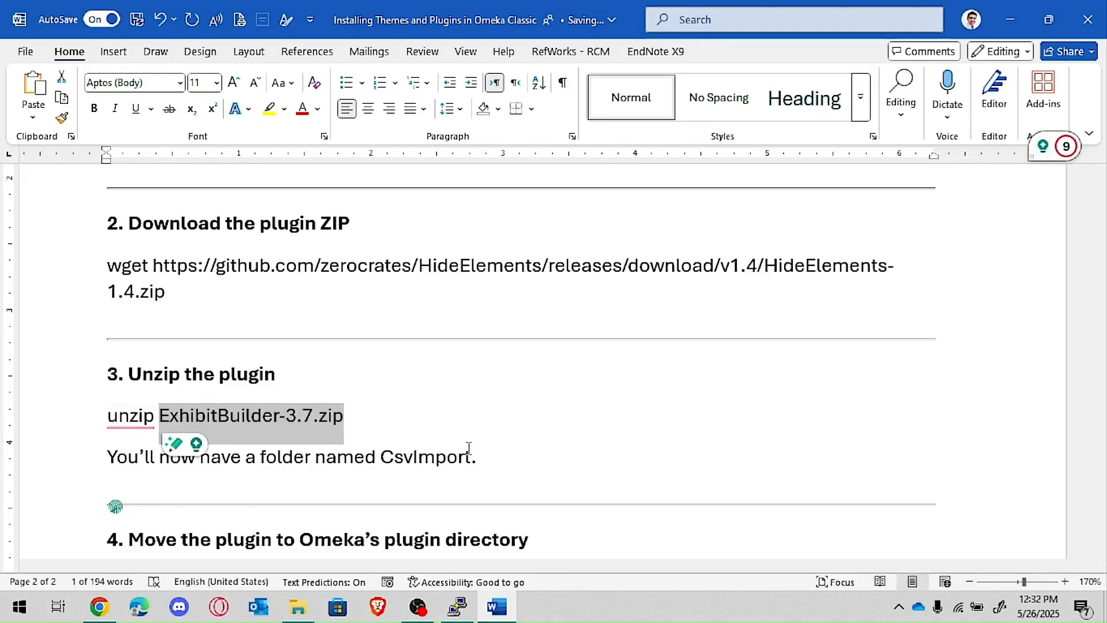
key(ctrl+v)
Step: Insert the line "4. ls (check folder name)" above the plugin-moving step, with the parenthesised note not bold
scroll(403, 456, down, 3)
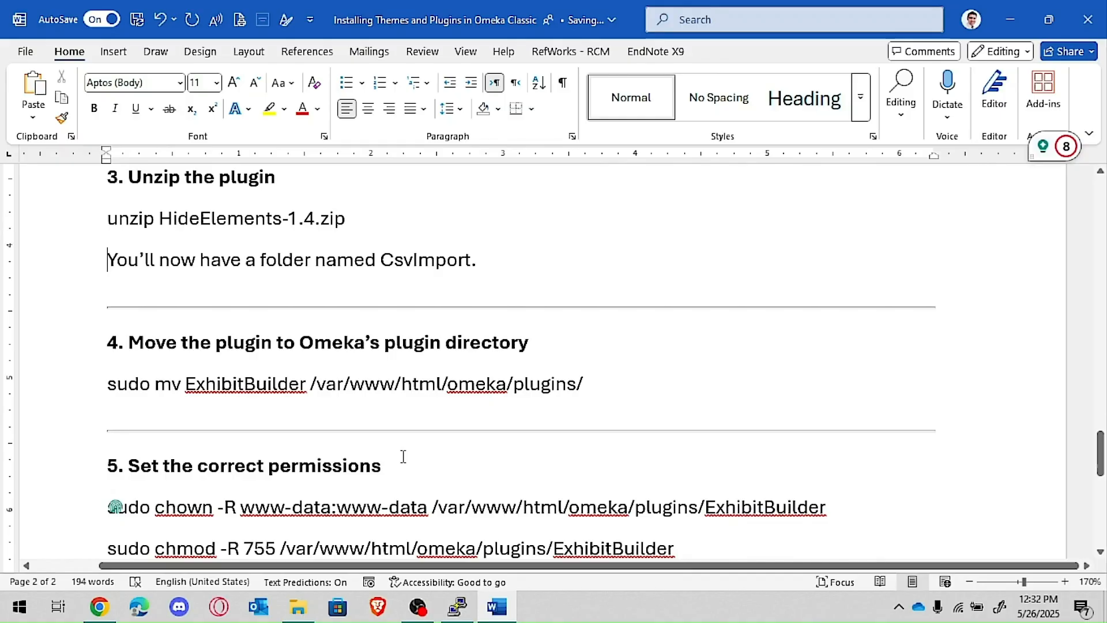
triple_click(357, 341)
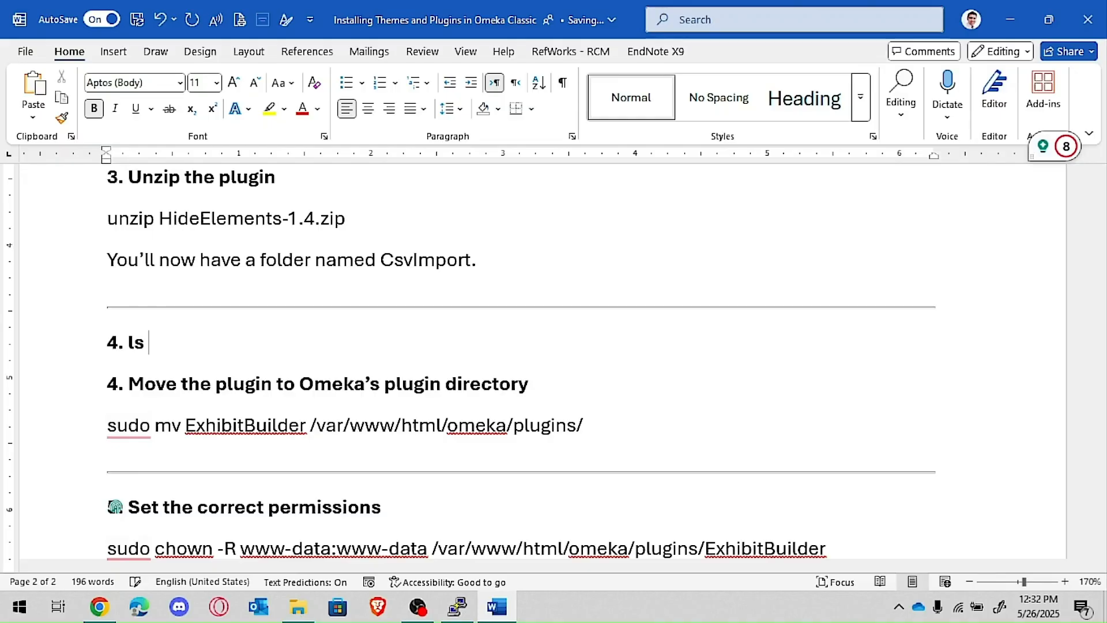
text((check fold)
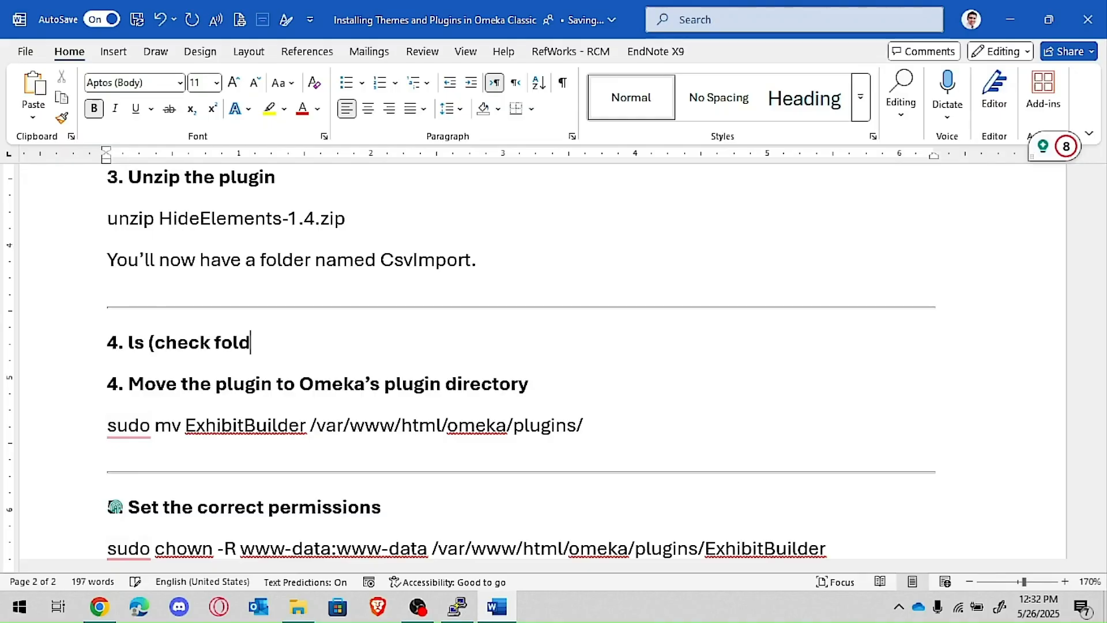
text(er name))
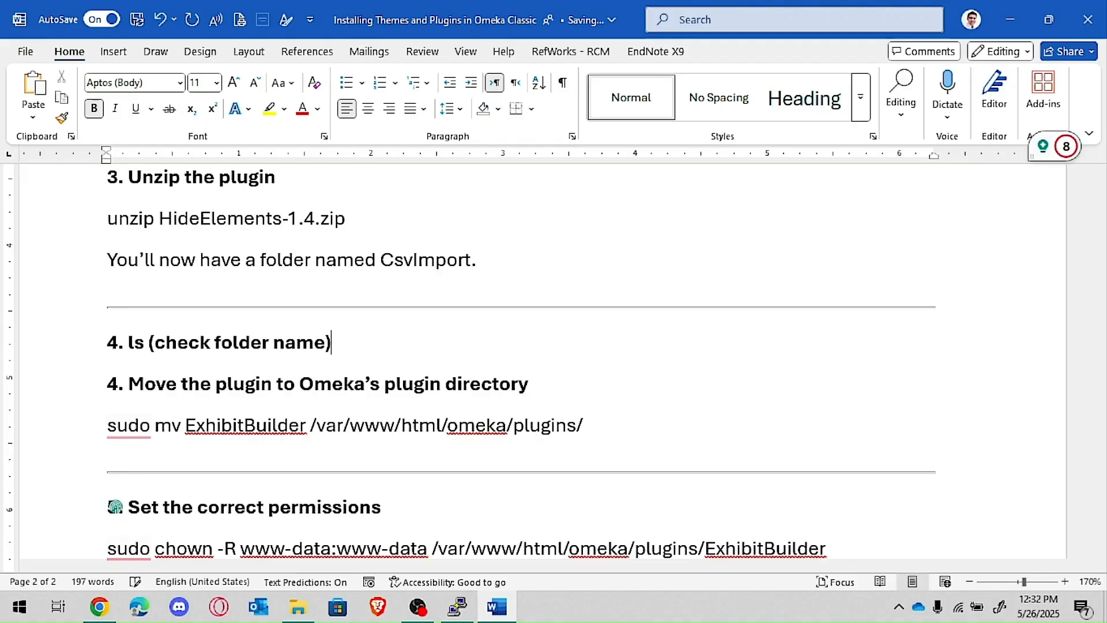
key(ctrl+shift+Left)
key(ctrl+shift+Left)
key(ctrl+shift+Left)
key(ctrl+shift+Left)
key(ctrl+shift+Left)
key(ctrl+b)
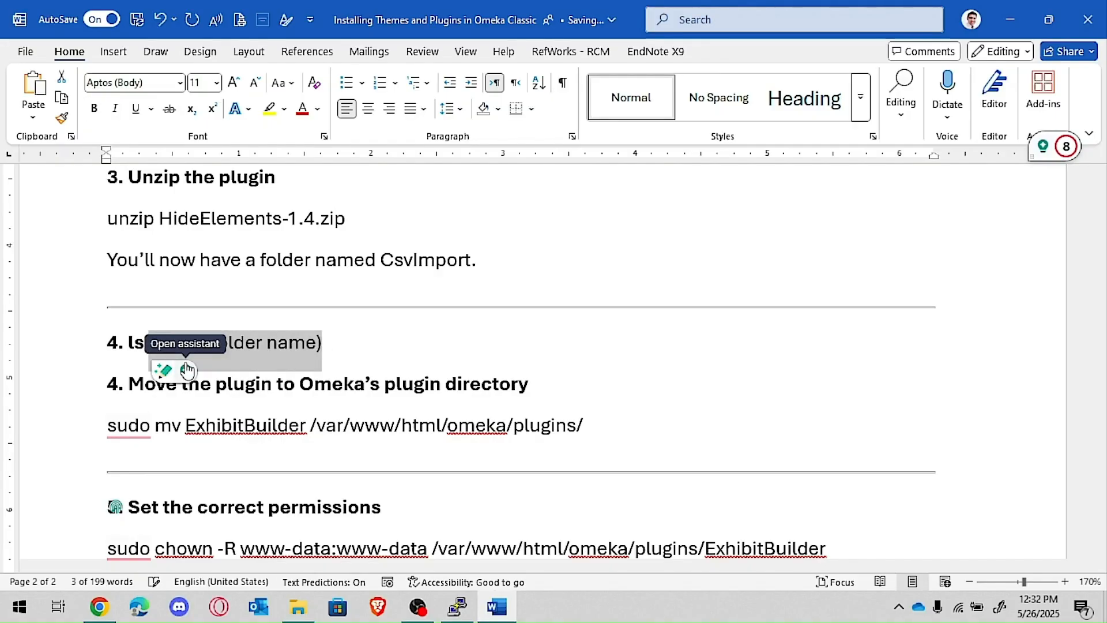
click(334, 360)
Step: Copy the complete Hide Elements wget command from step 2 and run it in the server terminal's /tmp folder
scroll(423, 356, up, 3)
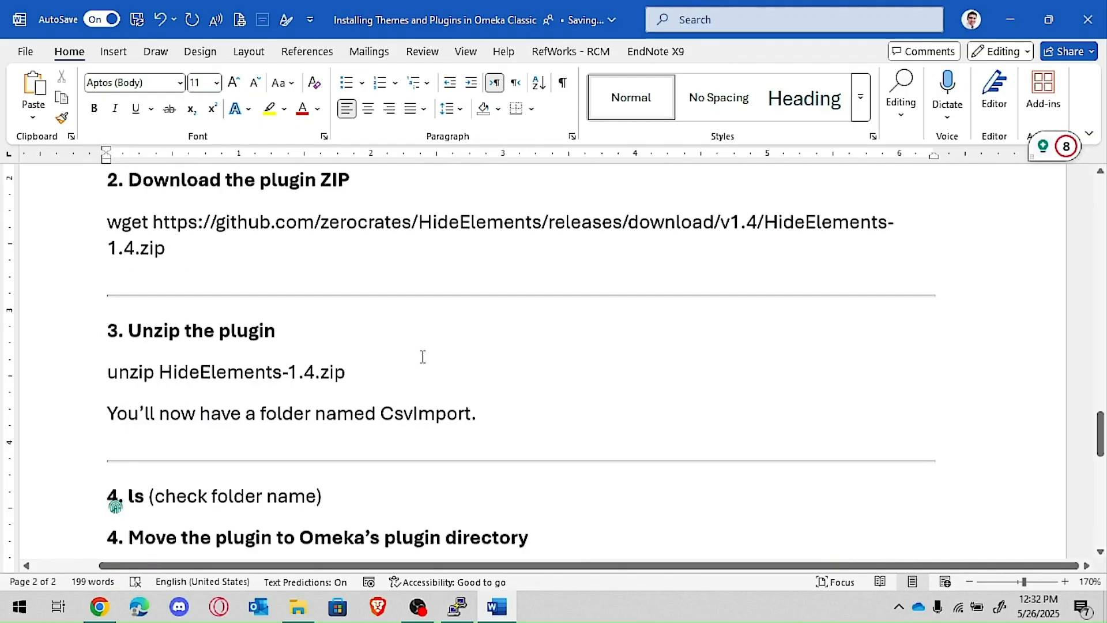
scroll(423, 357, down, 1)
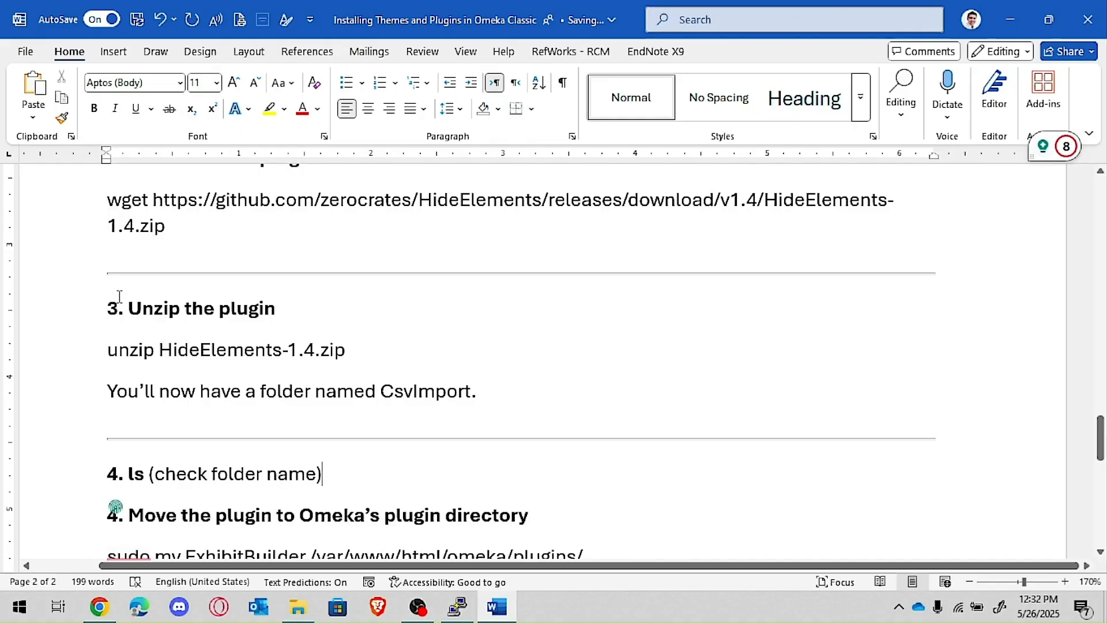
scroll(103, 302, up, 1)
double_click(103, 301)
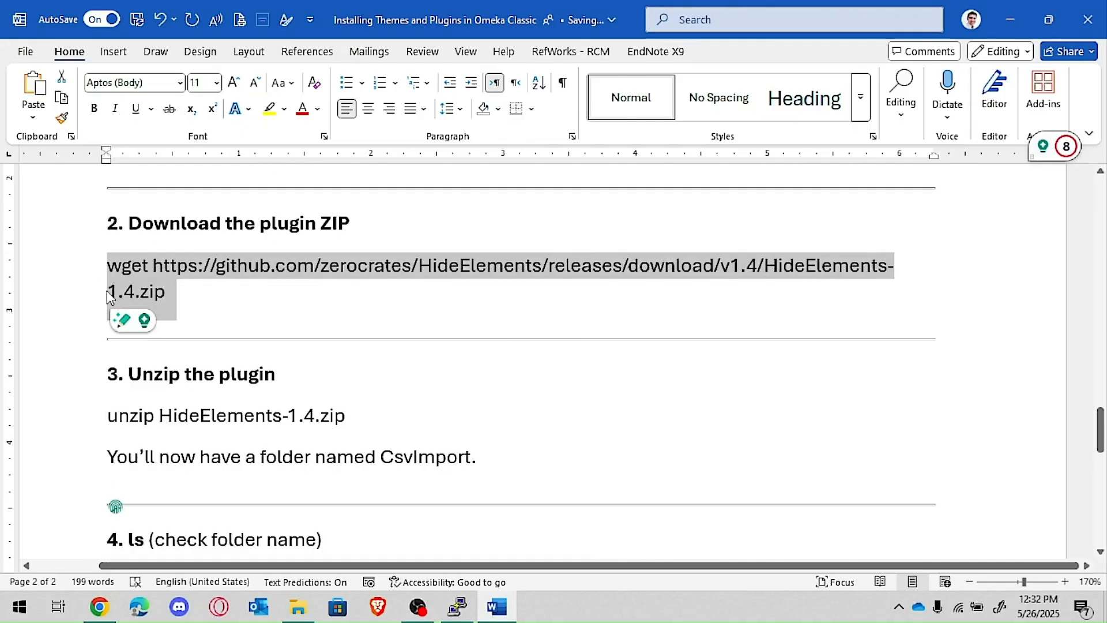
key(alt+Tab)
key(alt+Tab)
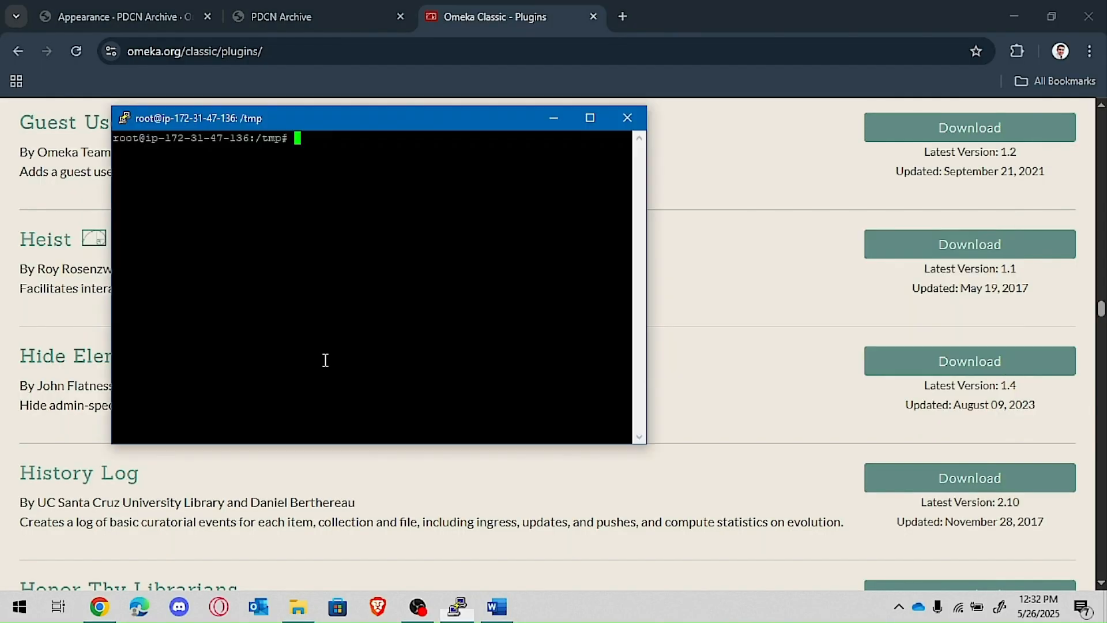
right_click(359, 208)
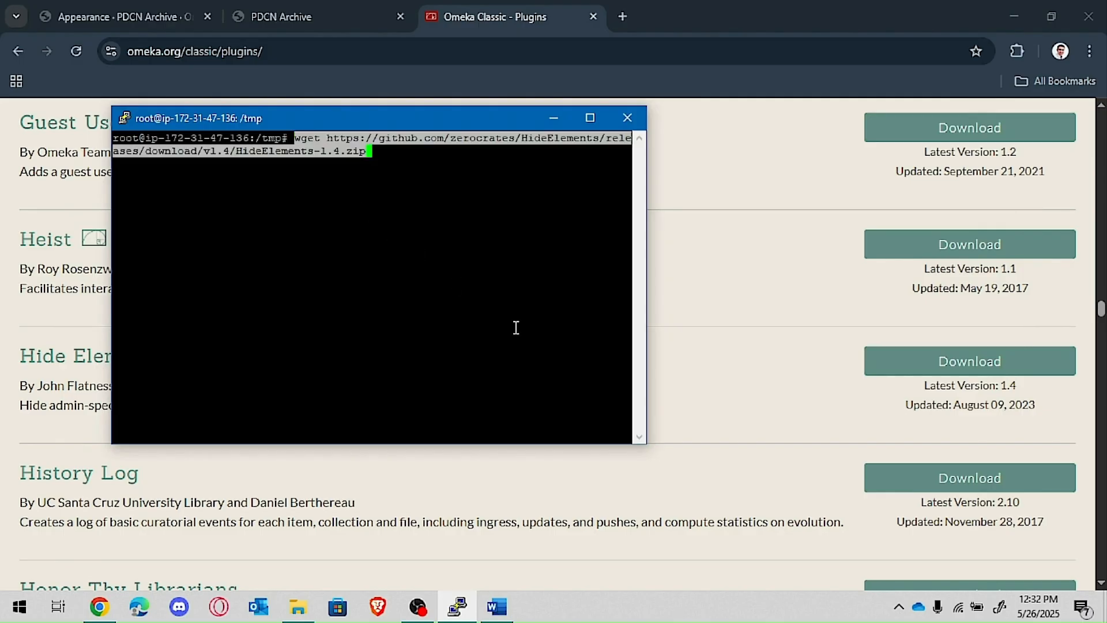
key(Return)
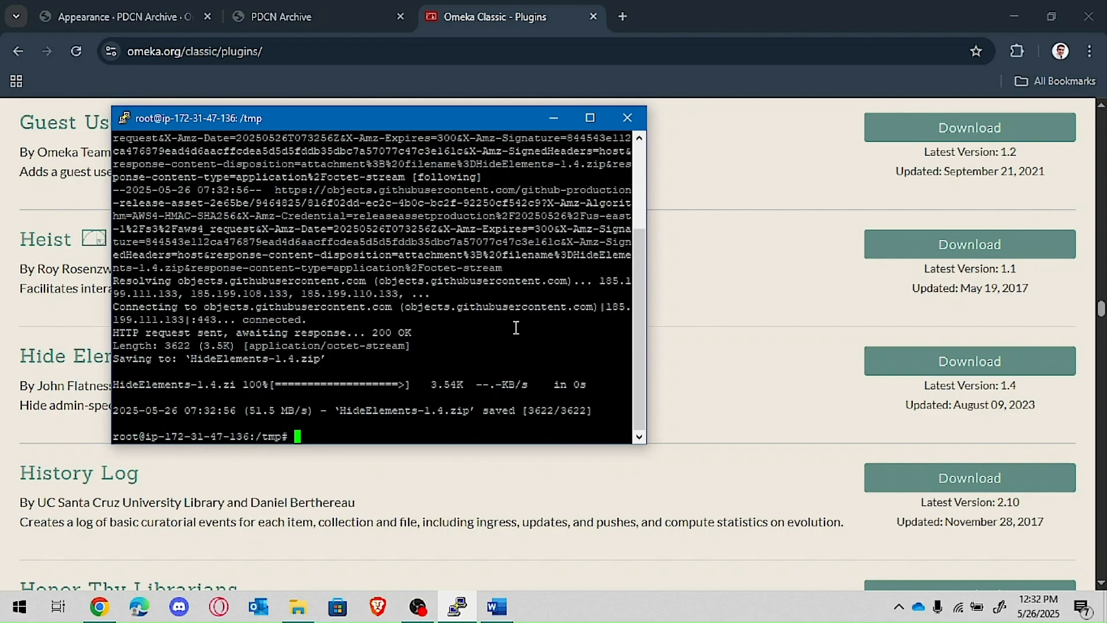
Step: Copy the complete unzip HideElements-1.4.zip command from step 3 of the Word document and run it in the server terminal's /tmp folder
key(alt+Tab)
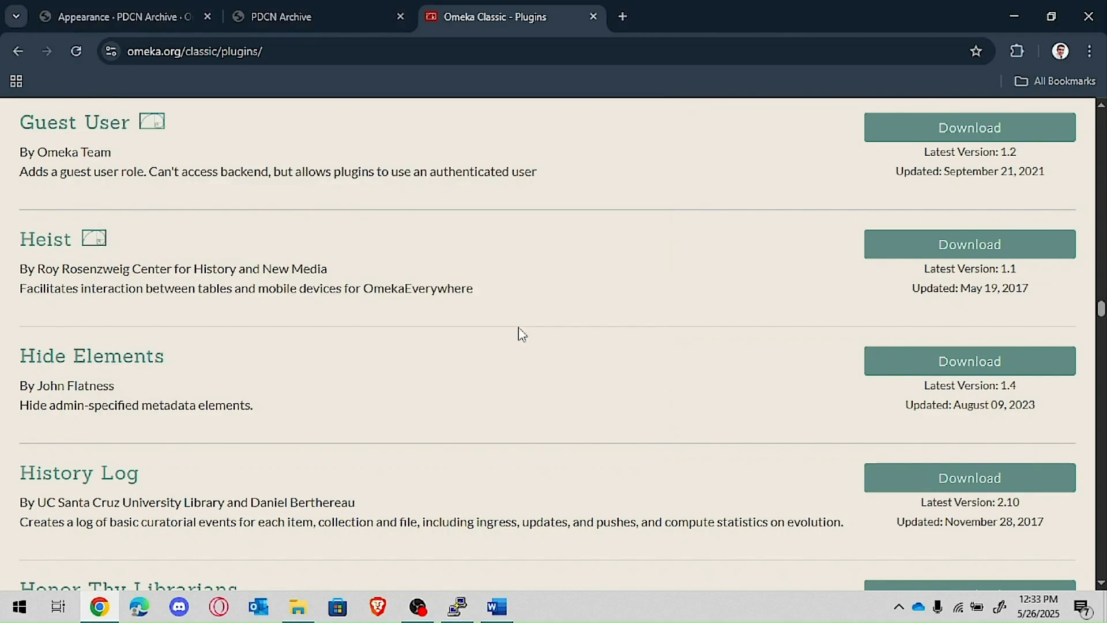
key(alt+Tab)
key(Tab)
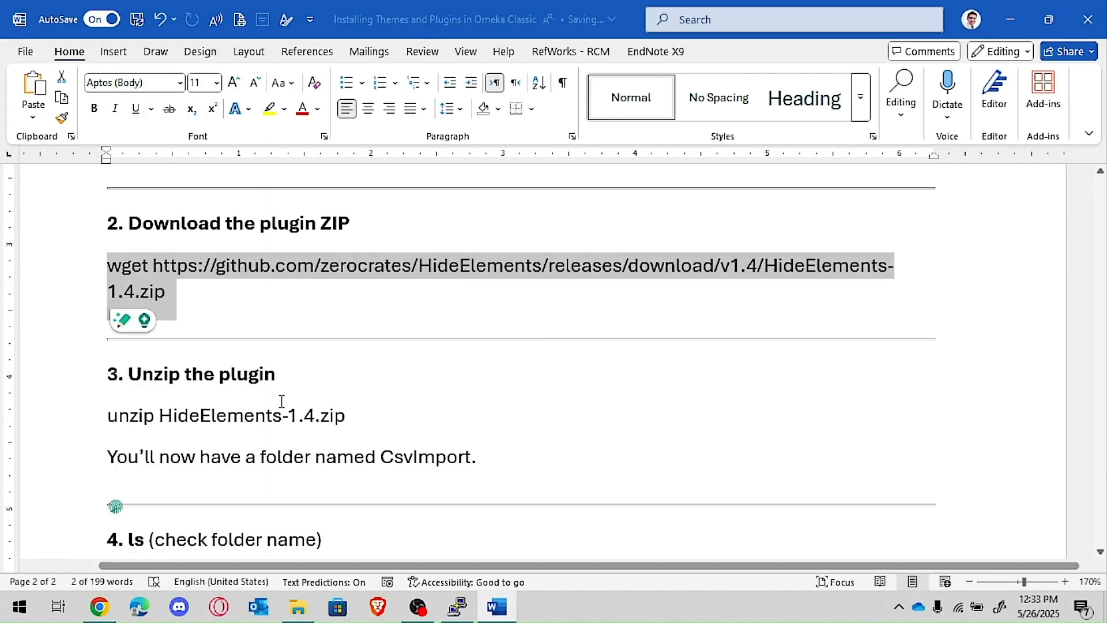
scroll(280, 398, down, 1)
click(74, 363)
key(ctrl+c)
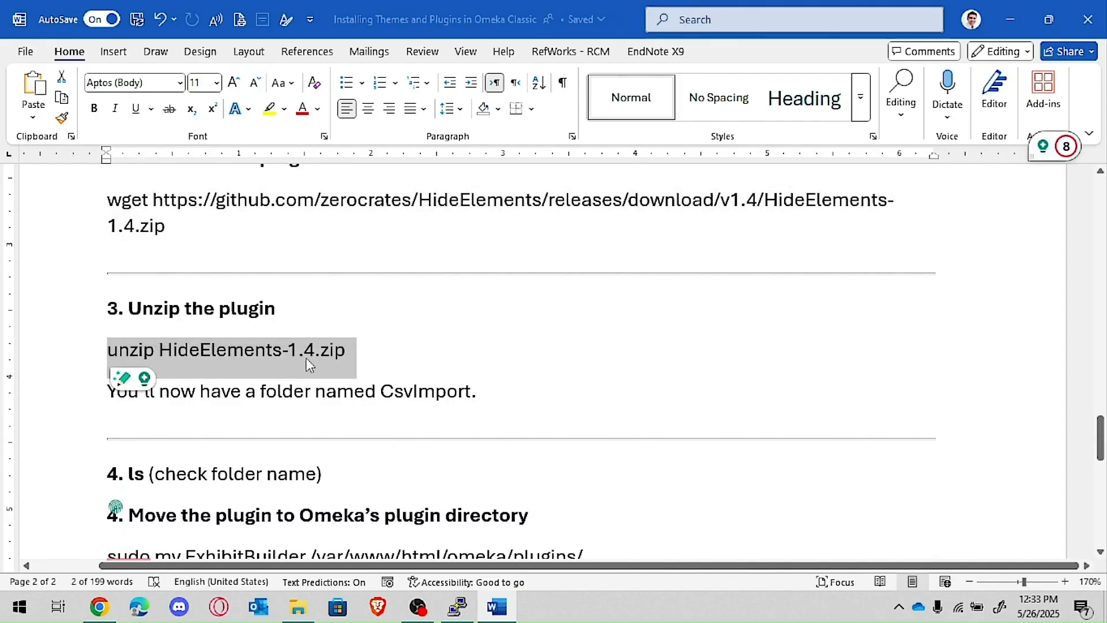
key(alt+Tab)
key(alt+Tab)
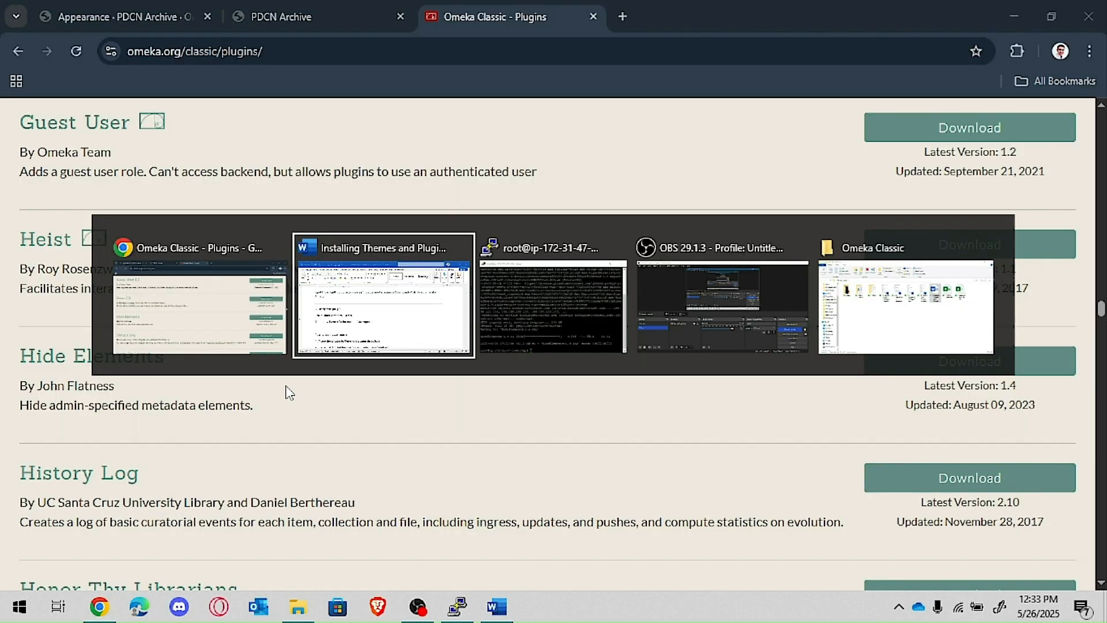
key(alt+Tab)
right_click(322, 423)
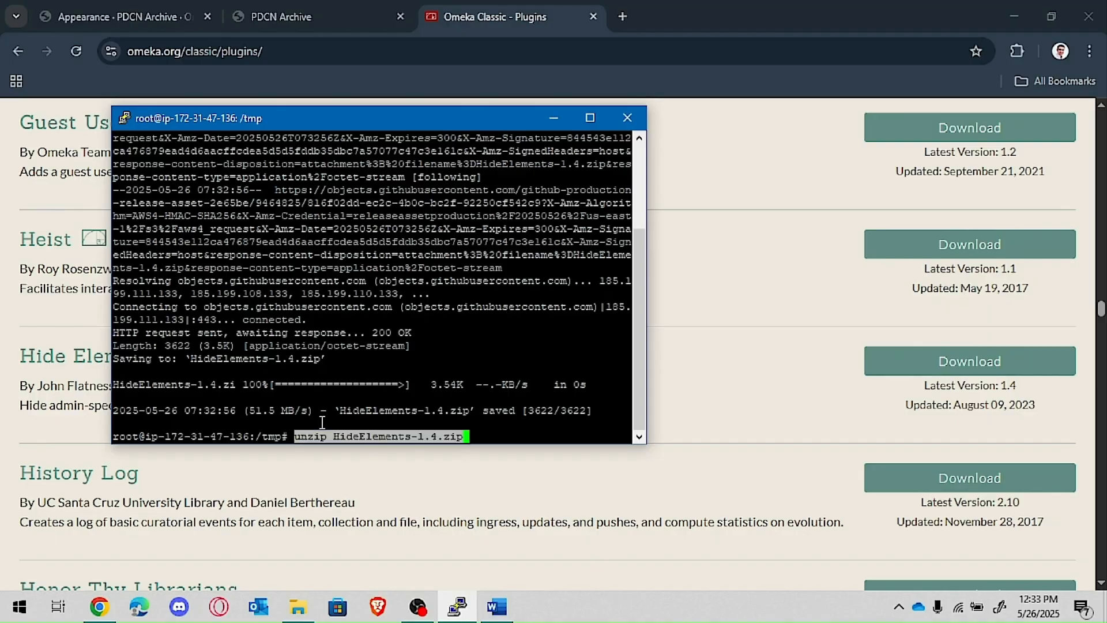
key(Return)
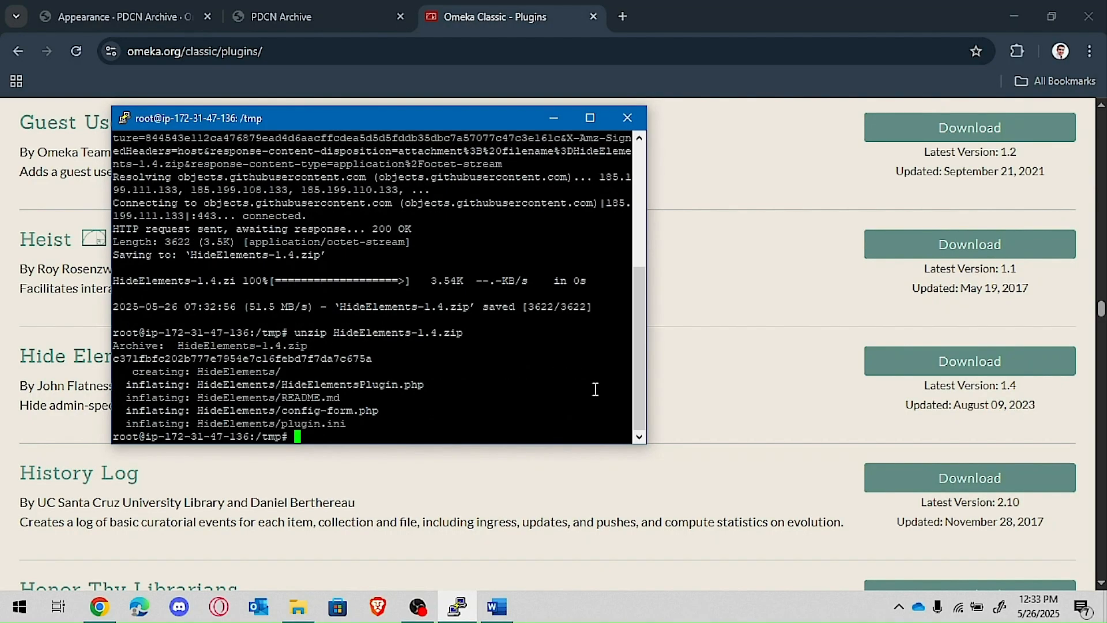
Step: Follow the folder-check instruction in the Word document and list the /tmp folder's contents in the server terminal with ls
click(710, 417)
key(alt+Tab)
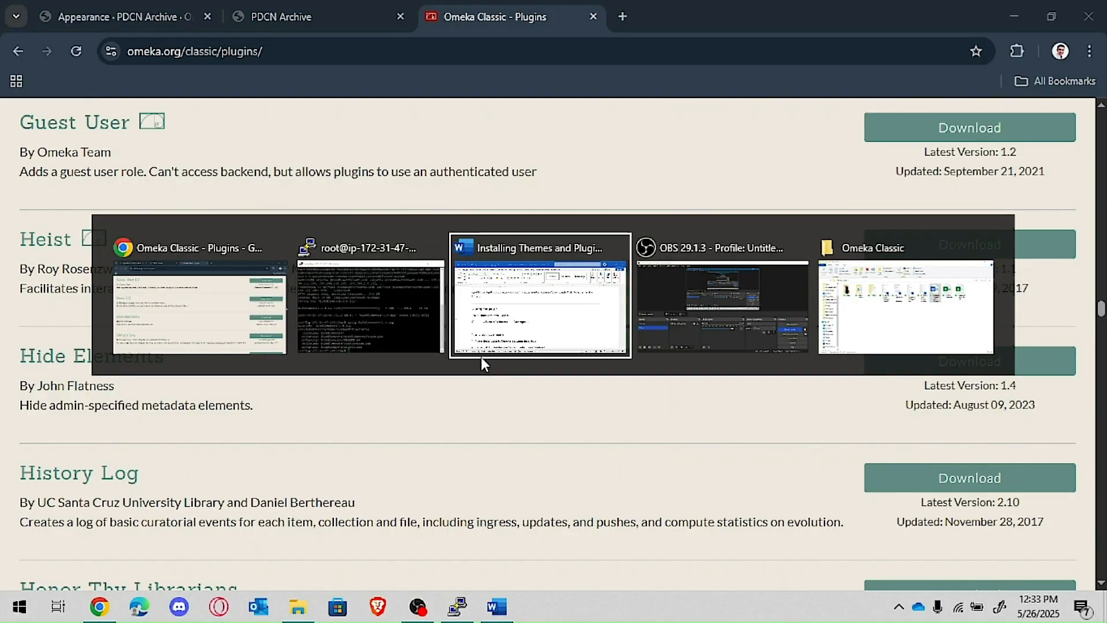
click(482, 358)
scroll(484, 360, down, 3)
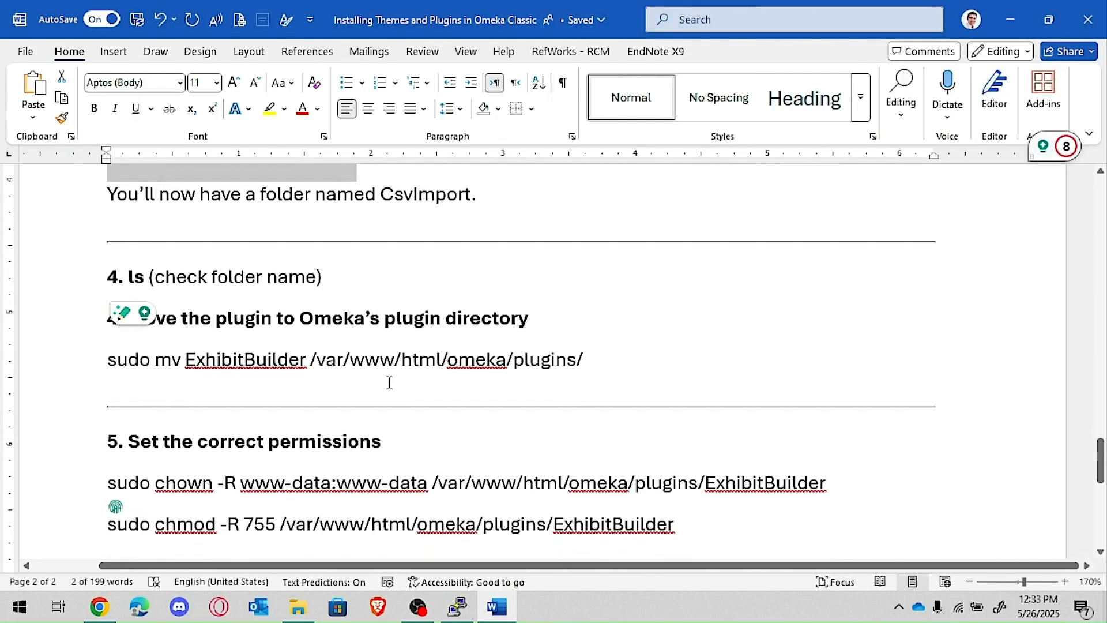
key(alt+Tab)
key(alt+Tab)
key(Tab)
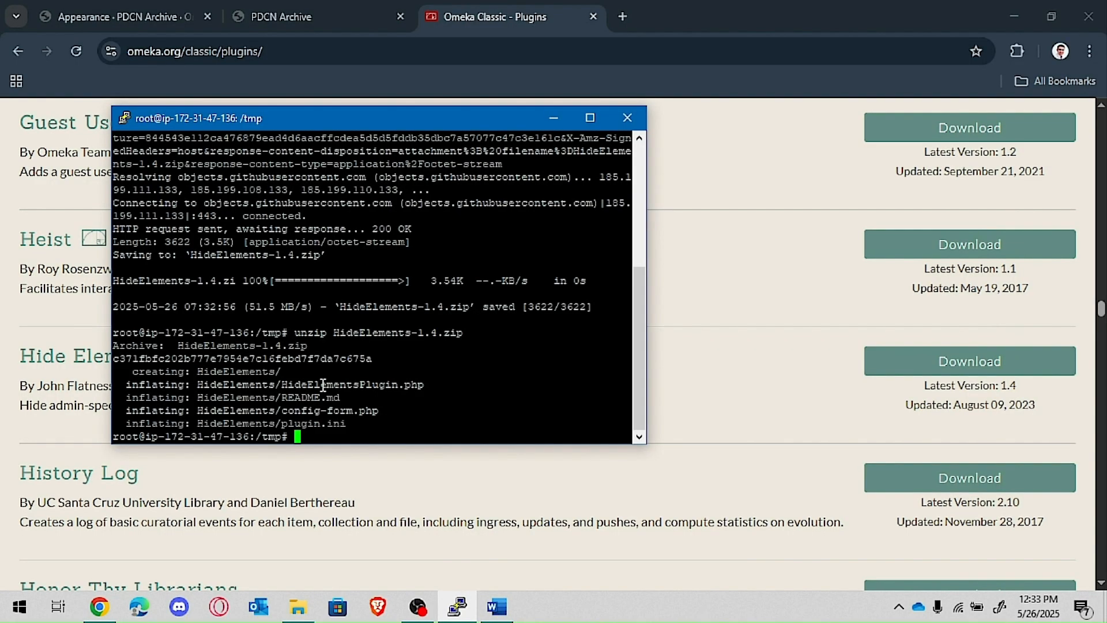
text(ls)
key(Return)
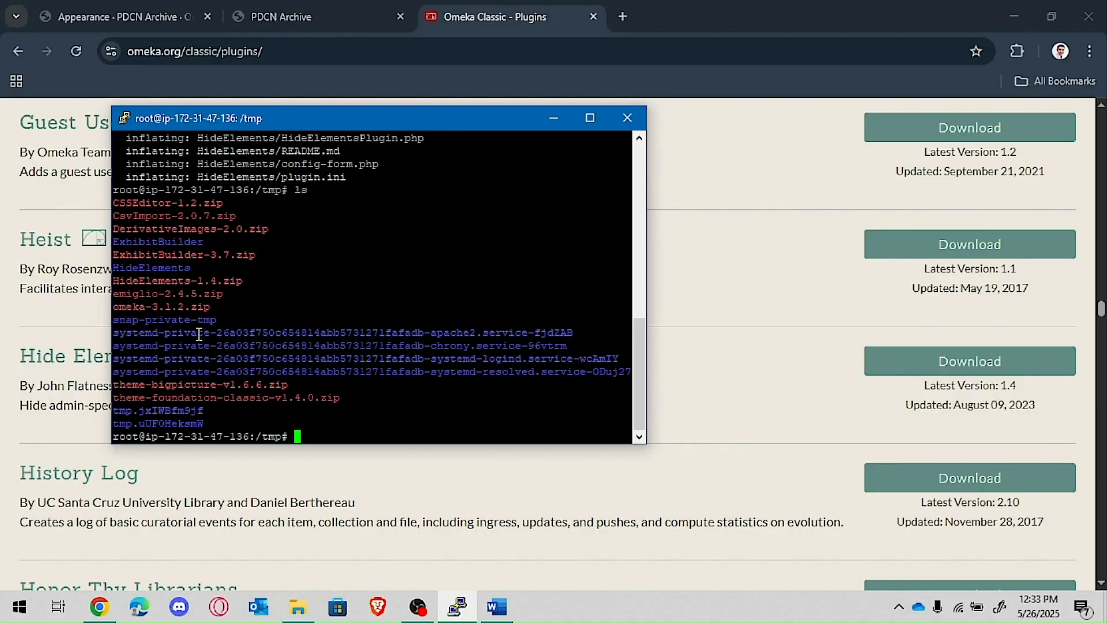
Step: Replace ExhibitBuilder in the Word document's sudo mv command with HideElements, copied from the unzip command
key(alt+Tab)
key(alt+Tab)
key(alt+Tab)
key(Tab)
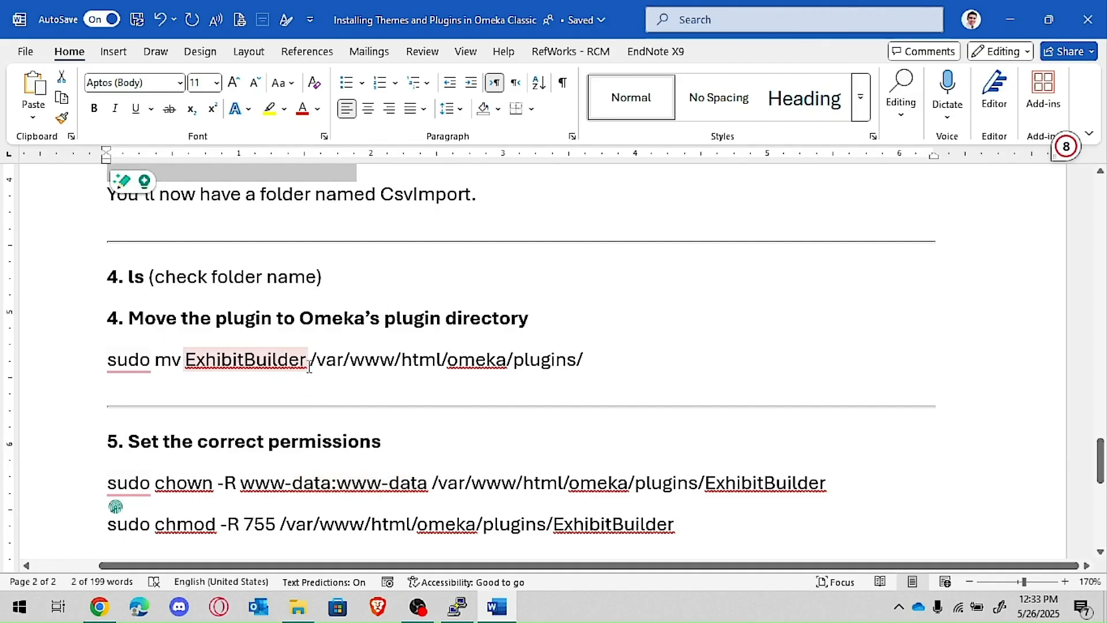
drag(309, 367, 192, 363)
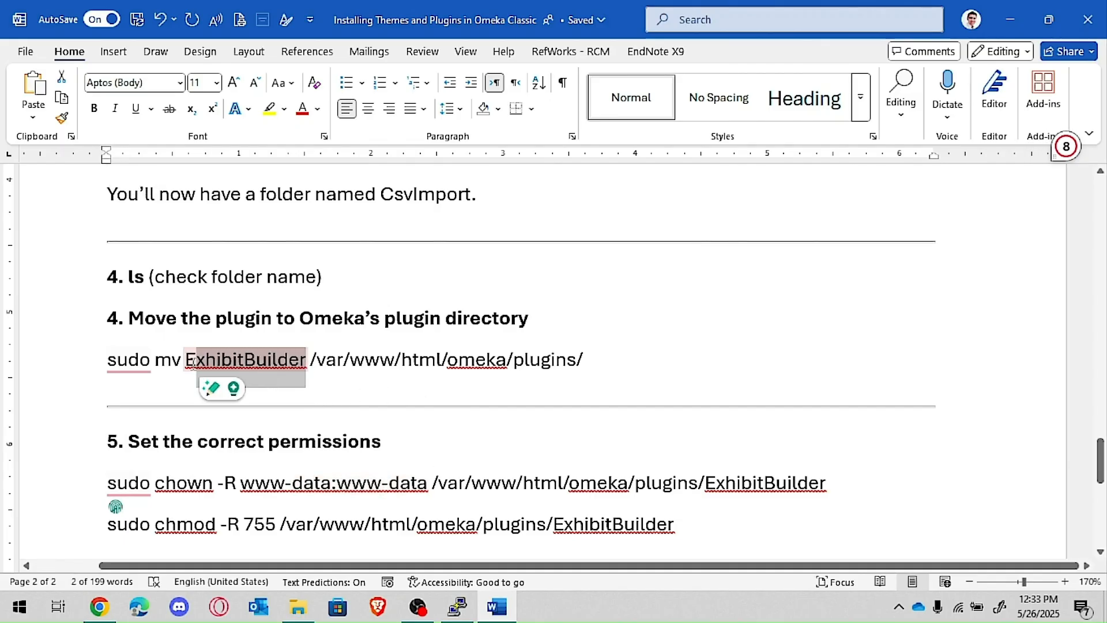
click(596, 364)
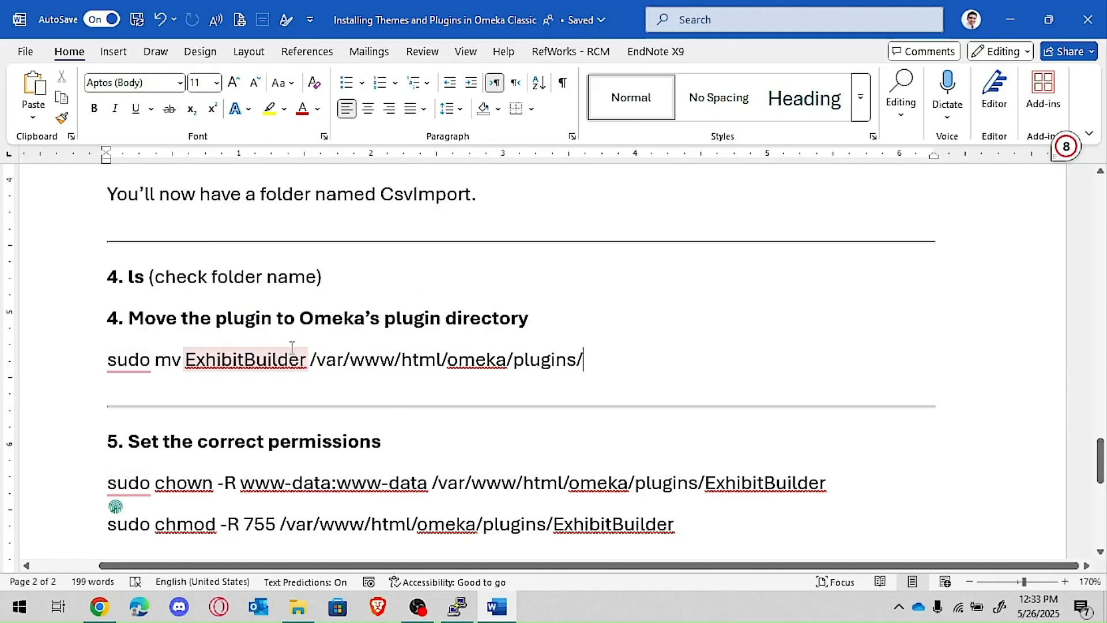
scroll(312, 358, up, 2)
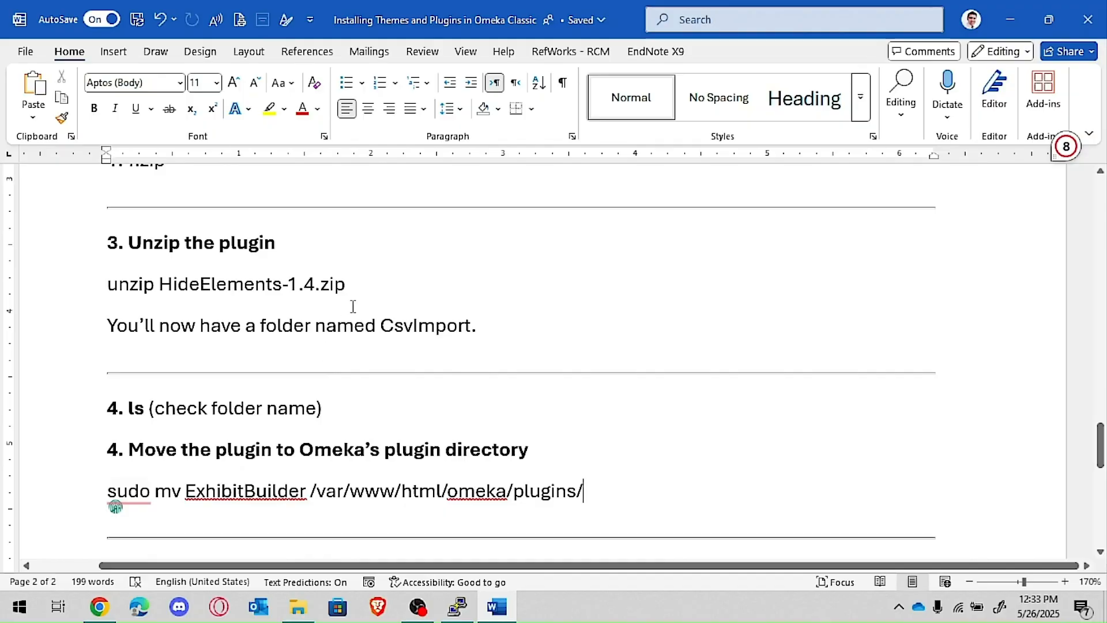
drag(282, 286, 160, 285)
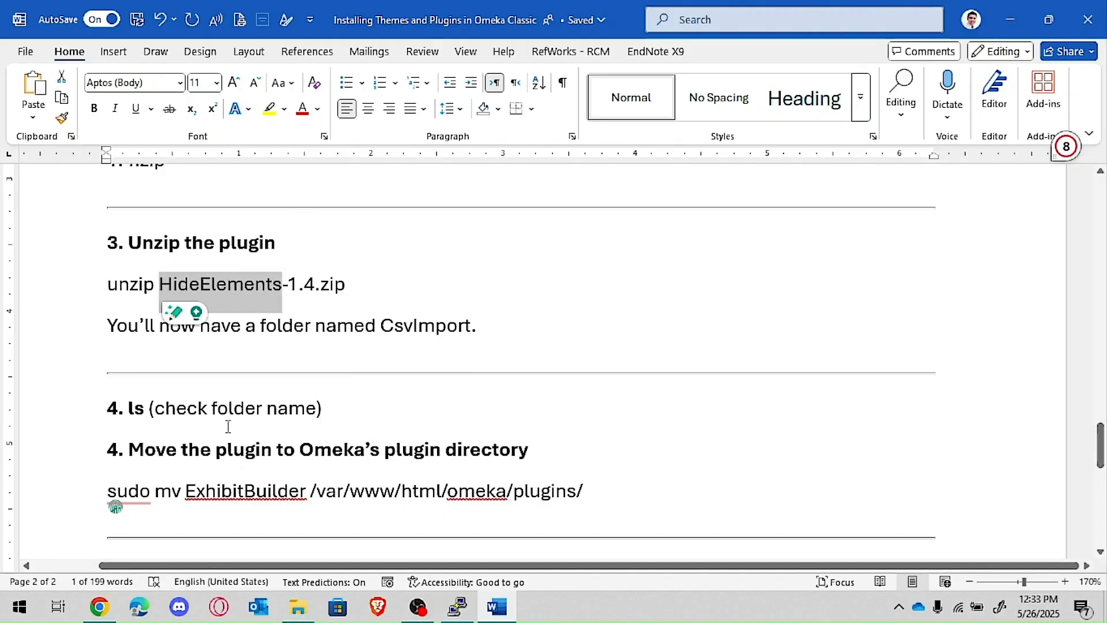
scroll(228, 427, down, 2)
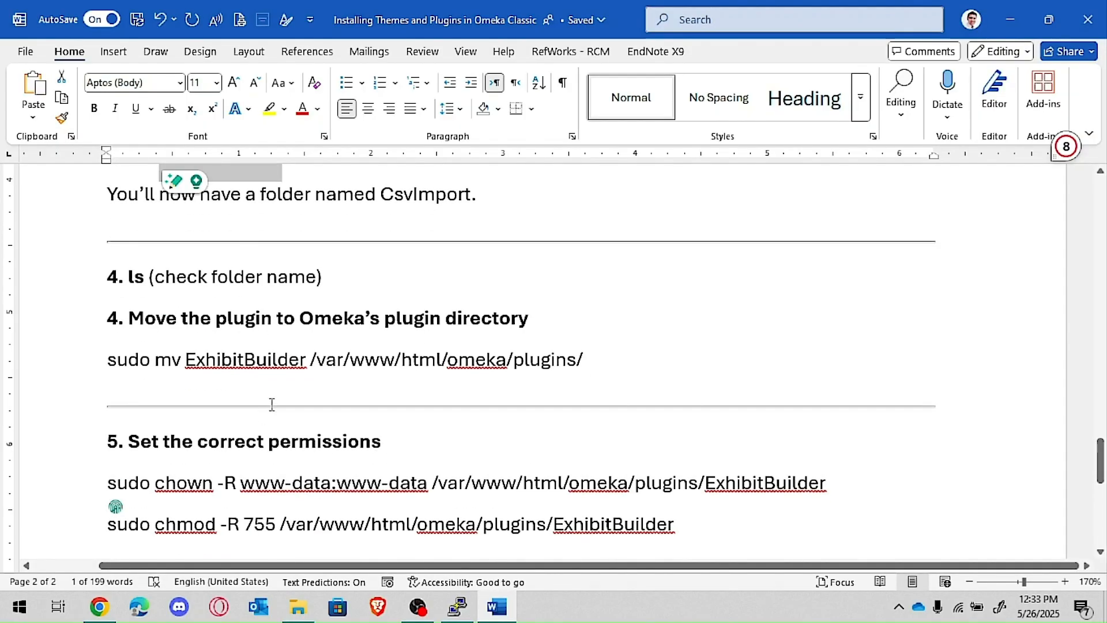
click(302, 362)
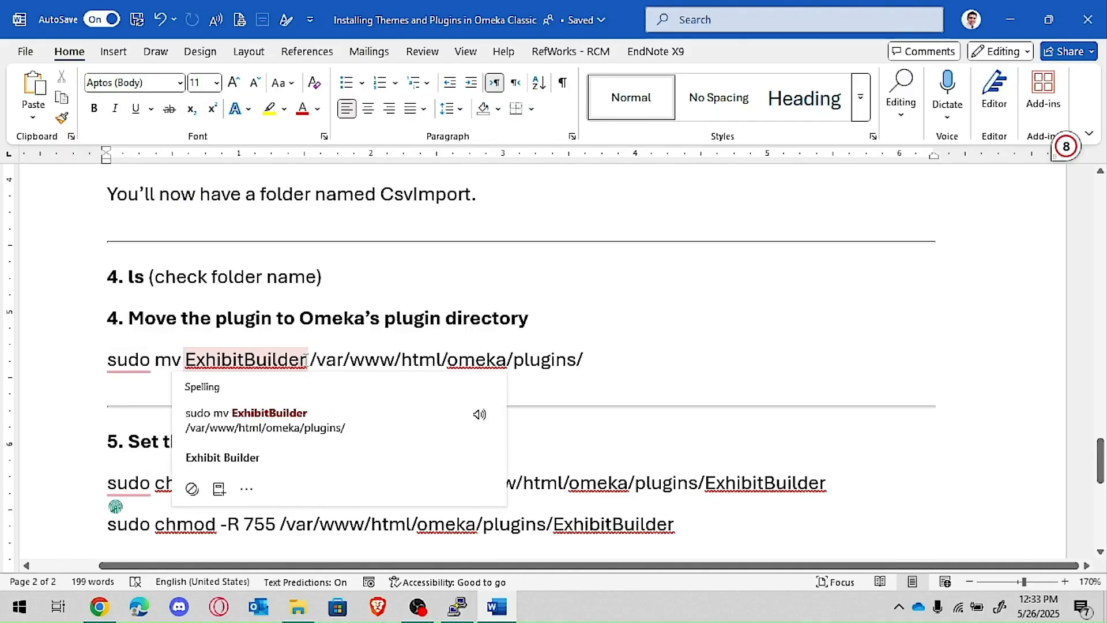
drag(308, 359, 186, 361)
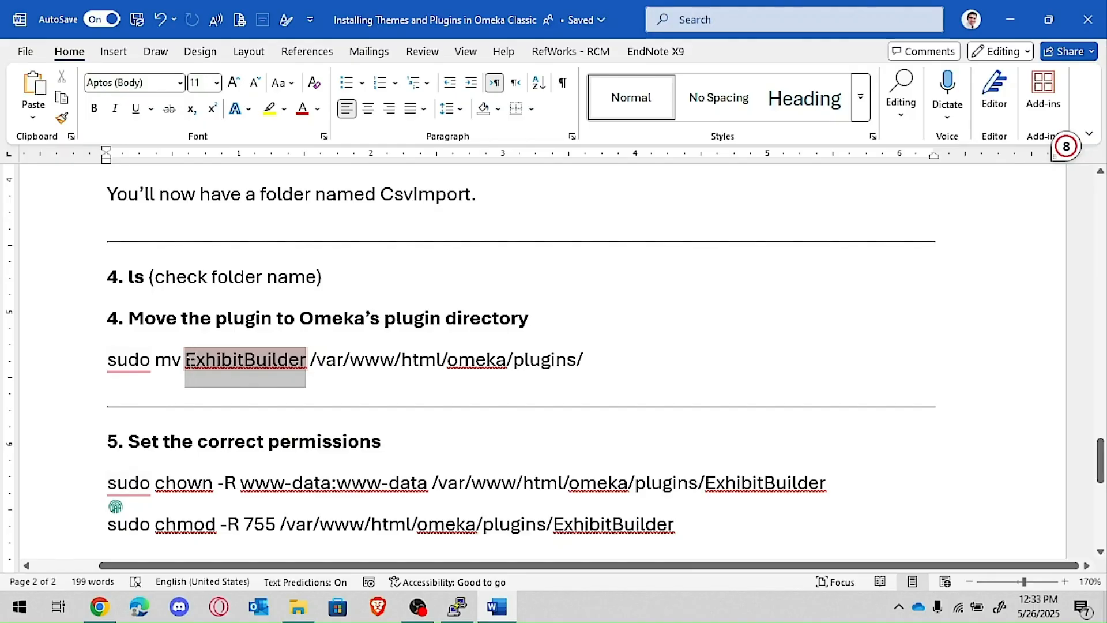
key(ctrl+v)
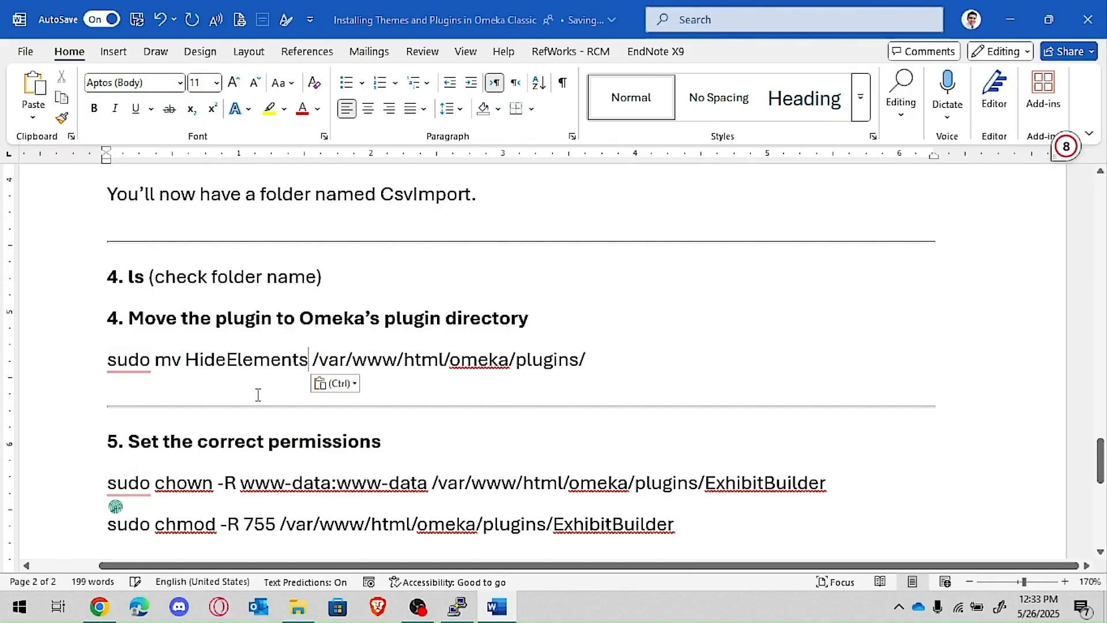
Step: Copy the complete sudo mv HideElements /var/www/html/omeka/plugins/ command and run it in the server terminal
click(70, 378)
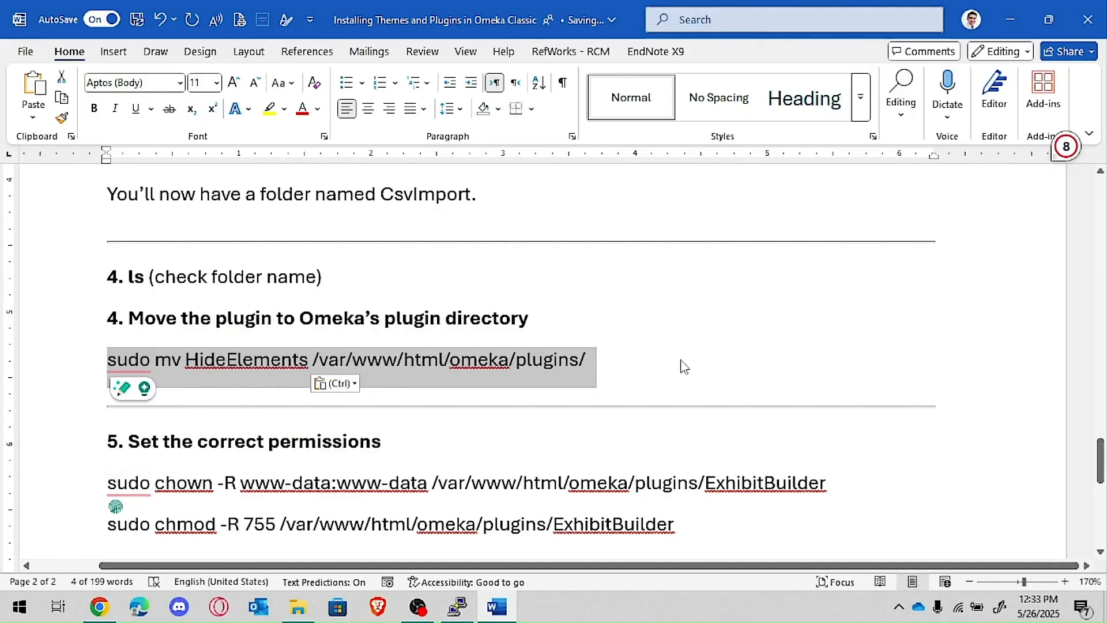
key(alt+Tab)
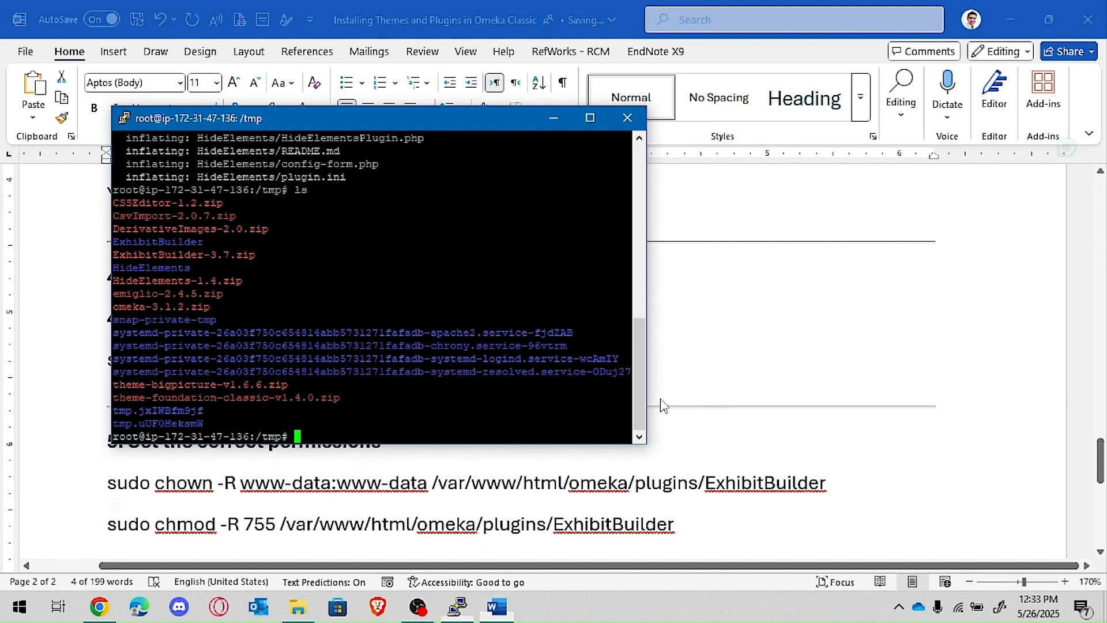
right_click(481, 420)
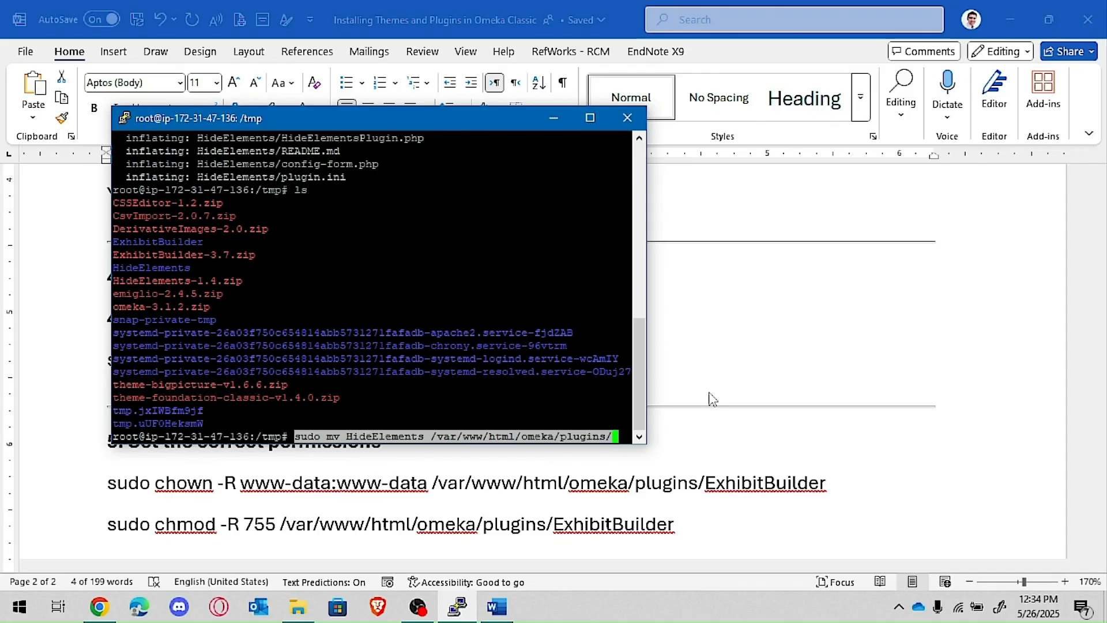
key(Return)
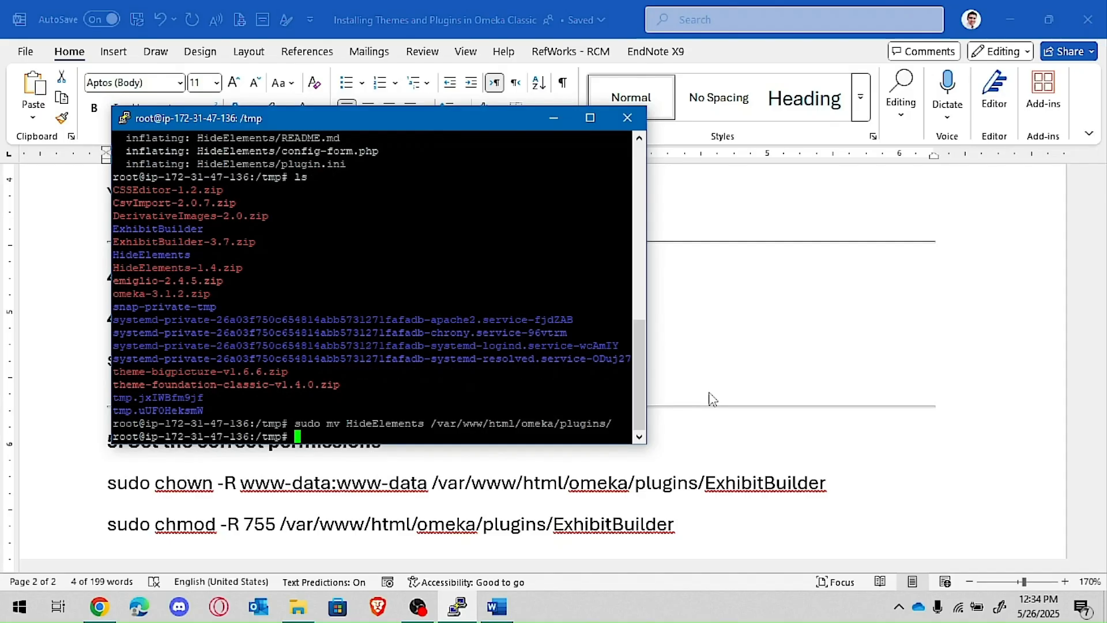
Step: Replace ExhibitBuilder with HideElements, copied from the mv command, in both the chown and chmod commands of step 5 in Word
scroll(861, 406, down, 1)
click(863, 402)
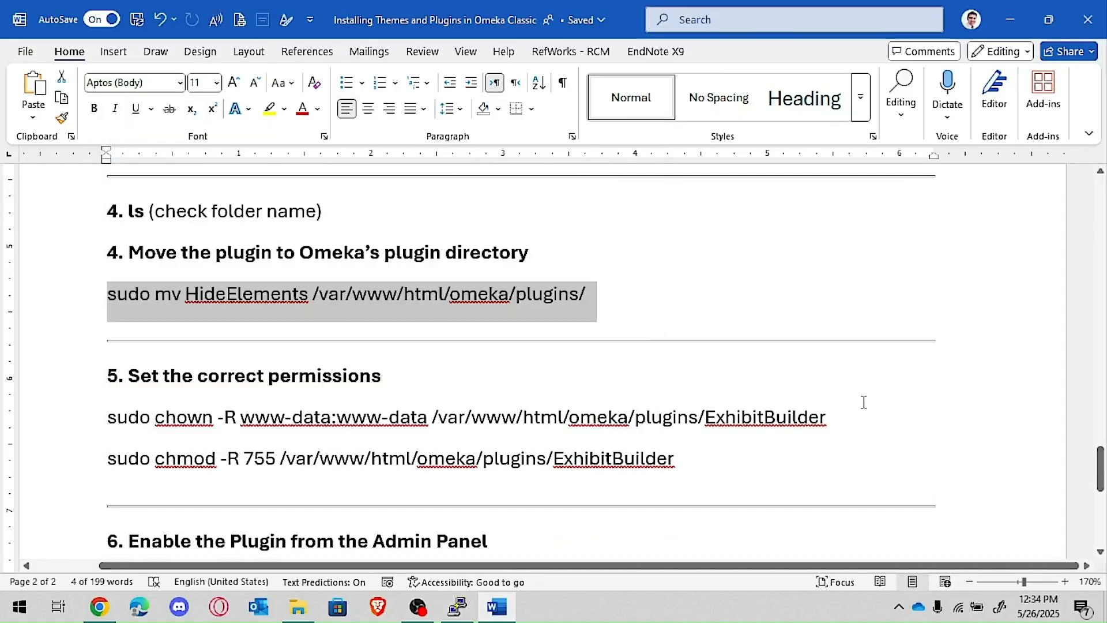
click(302, 296)
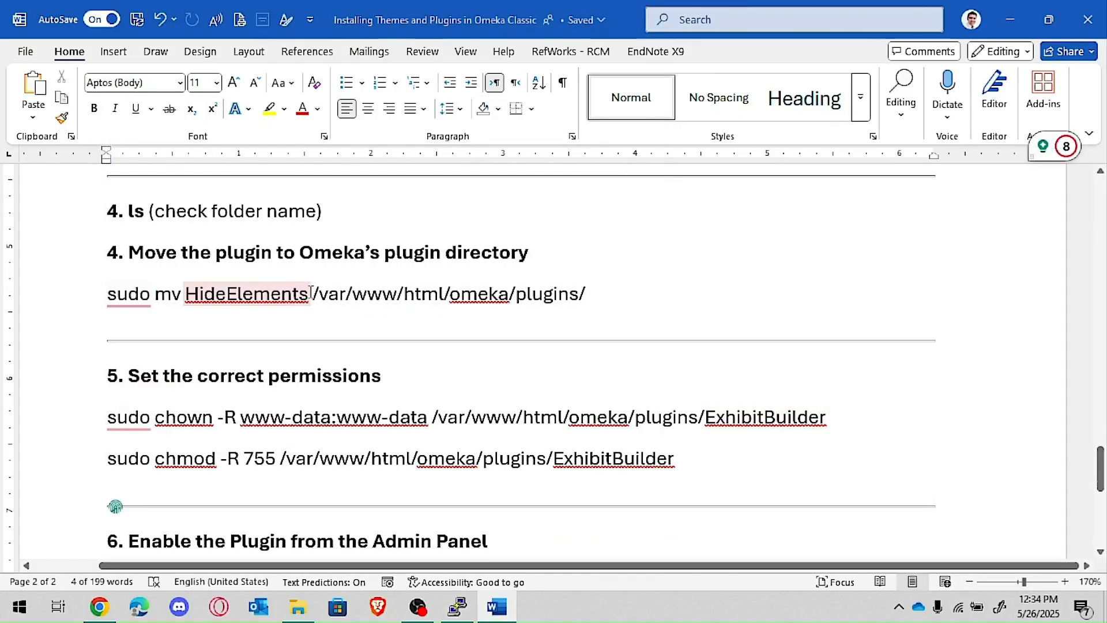
drag(311, 293, 186, 295)
key(ctrl+c)
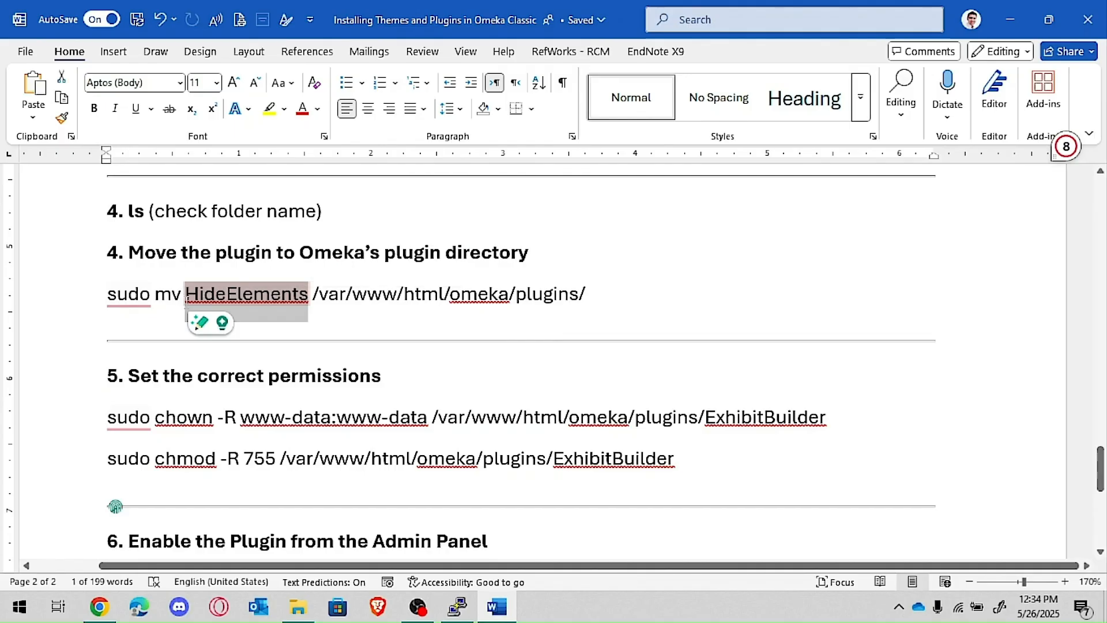
drag(827, 417, 705, 416)
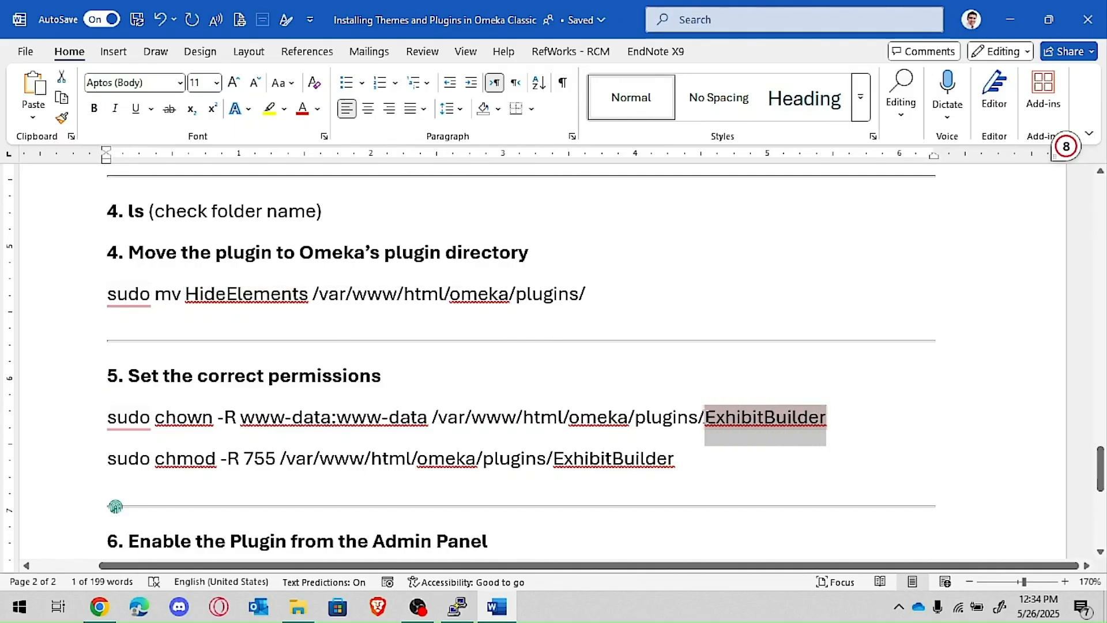
key(ctrl+v)
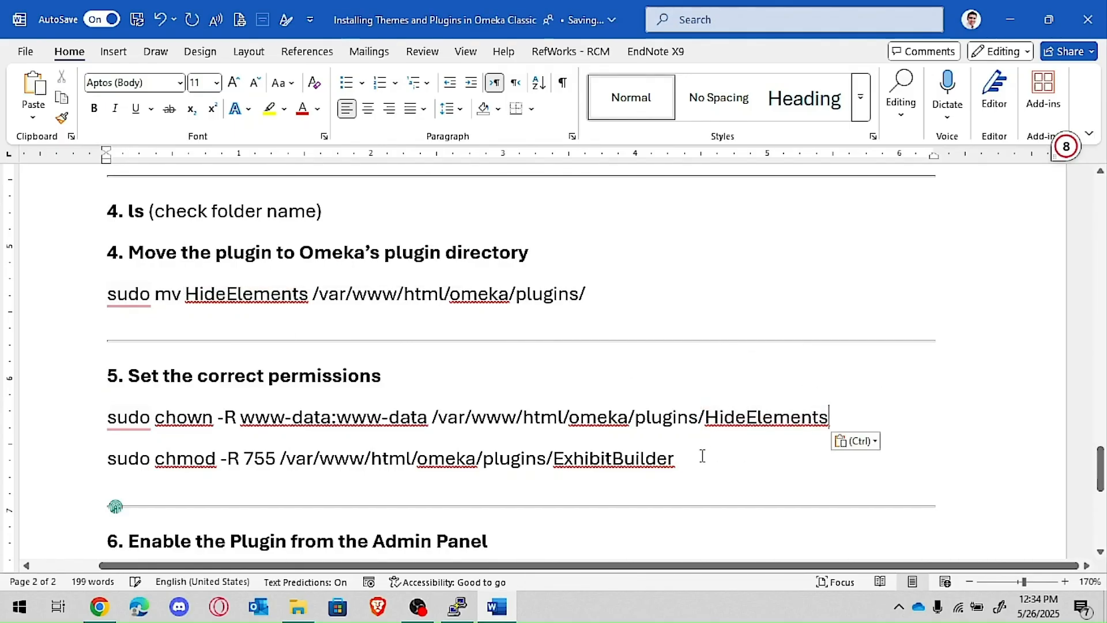
drag(702, 456, 553, 458)
key(ctrl+v)
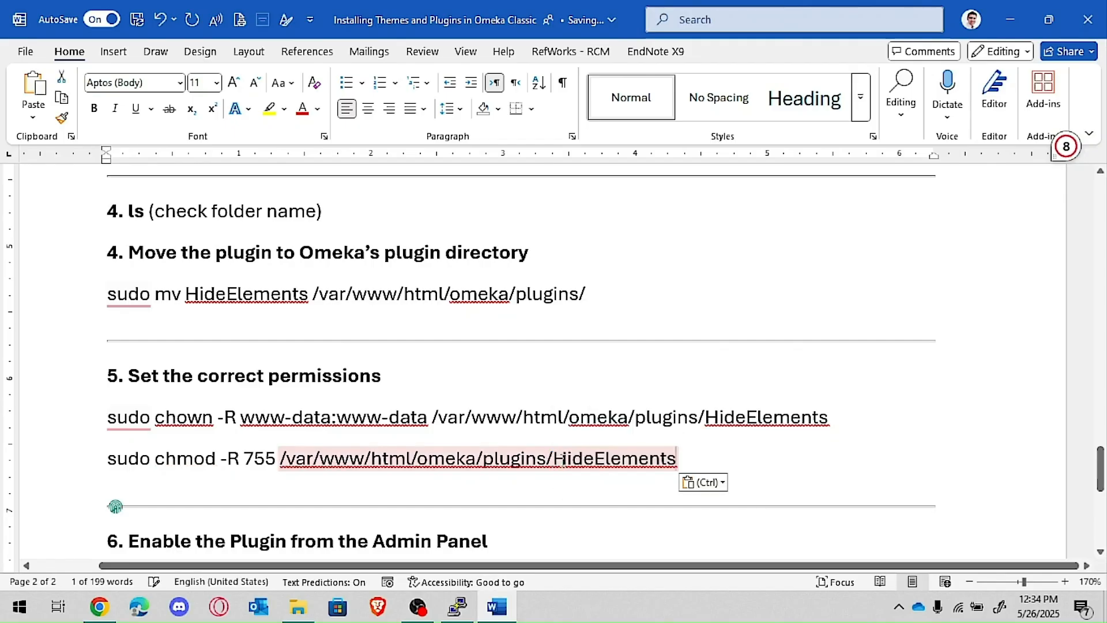
Step: Copy both step 5 permission commands, chown and chmod -R 755 for the HideElements plugin folder, and run them in the server terminal
drag(74, 423, 64, 455)
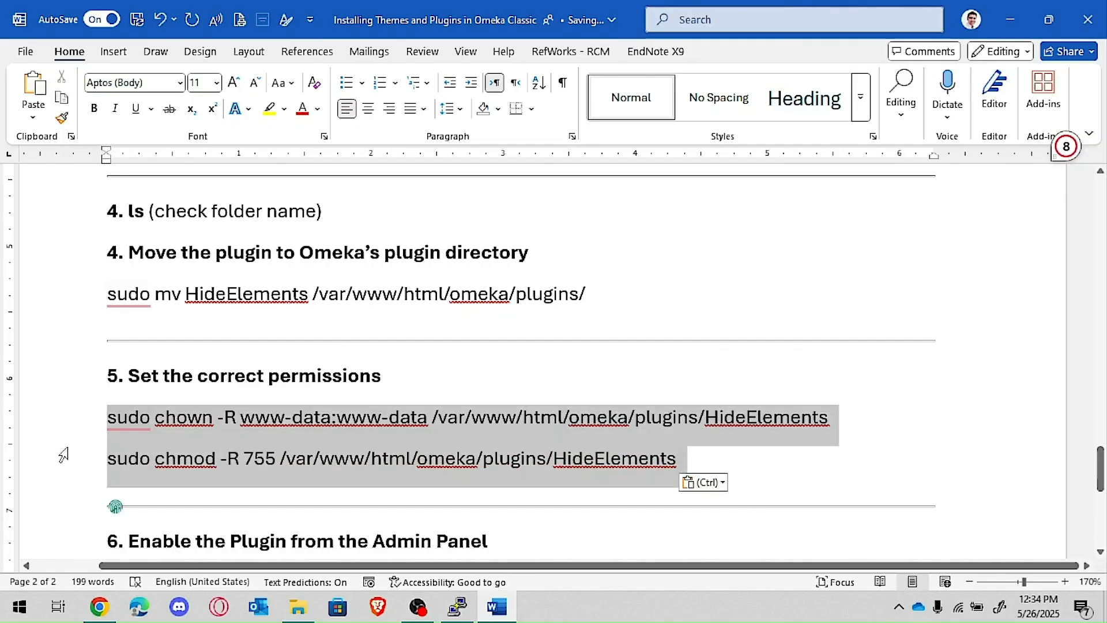
key(ctrl+c)
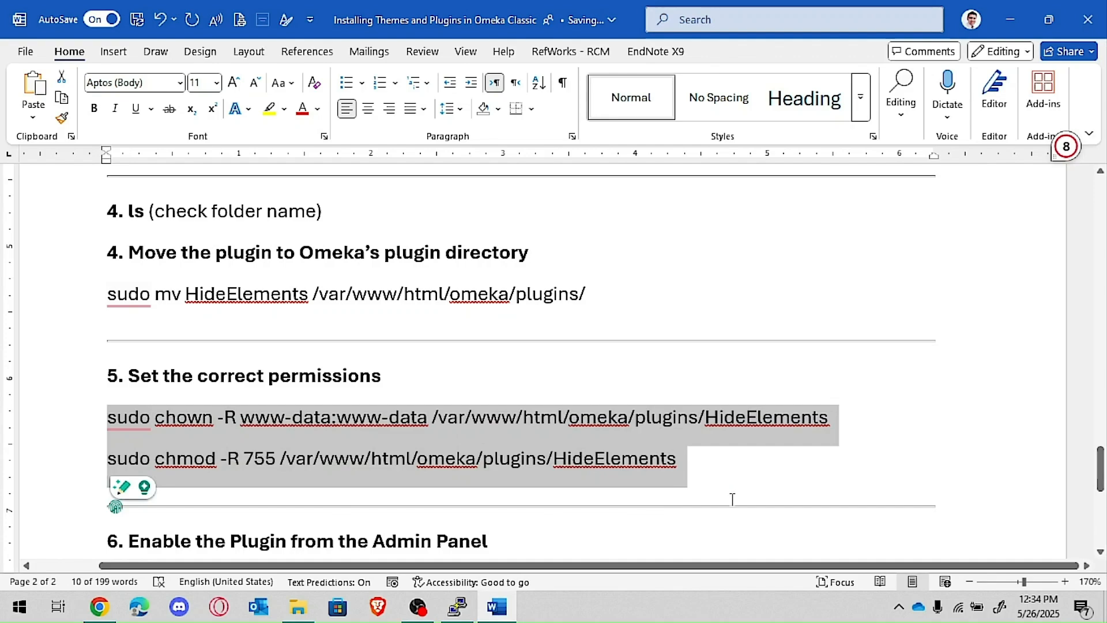
key(alt+Tab)
right_click(388, 436)
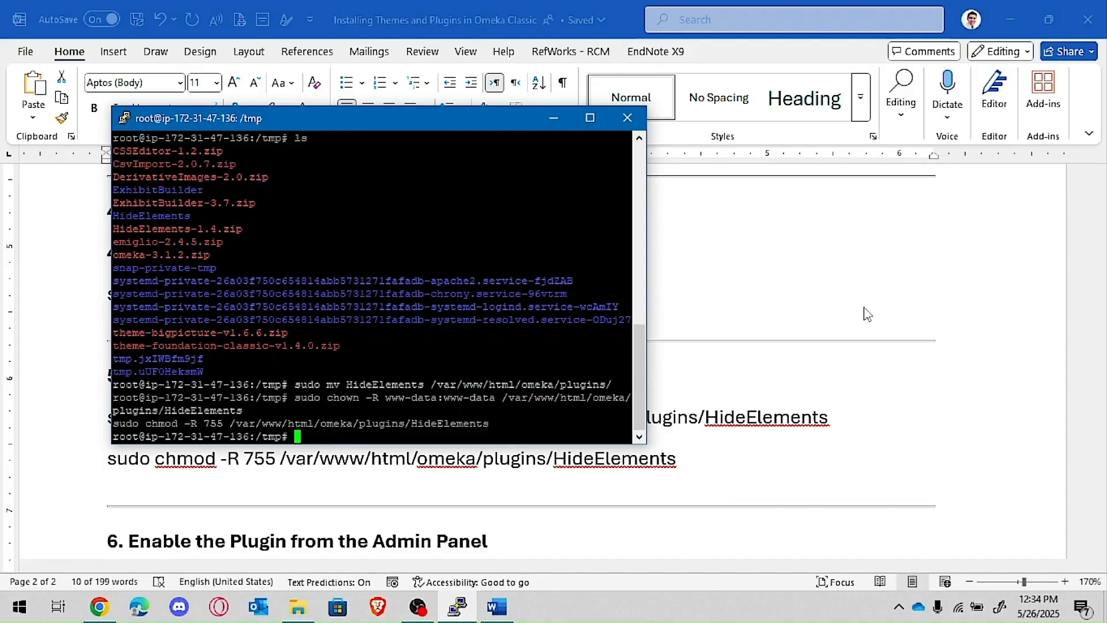
Step: Switch to the Omeka admin site in Chrome and install the Hide Elements plugin from the plugin list
key(alt+Tab)
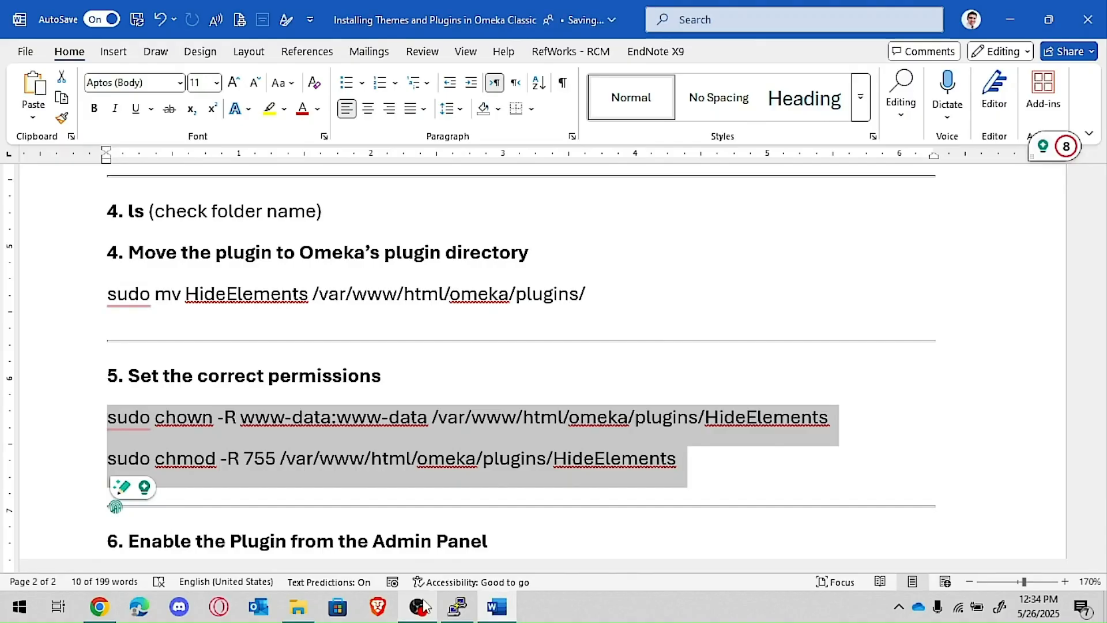
click(100, 606)
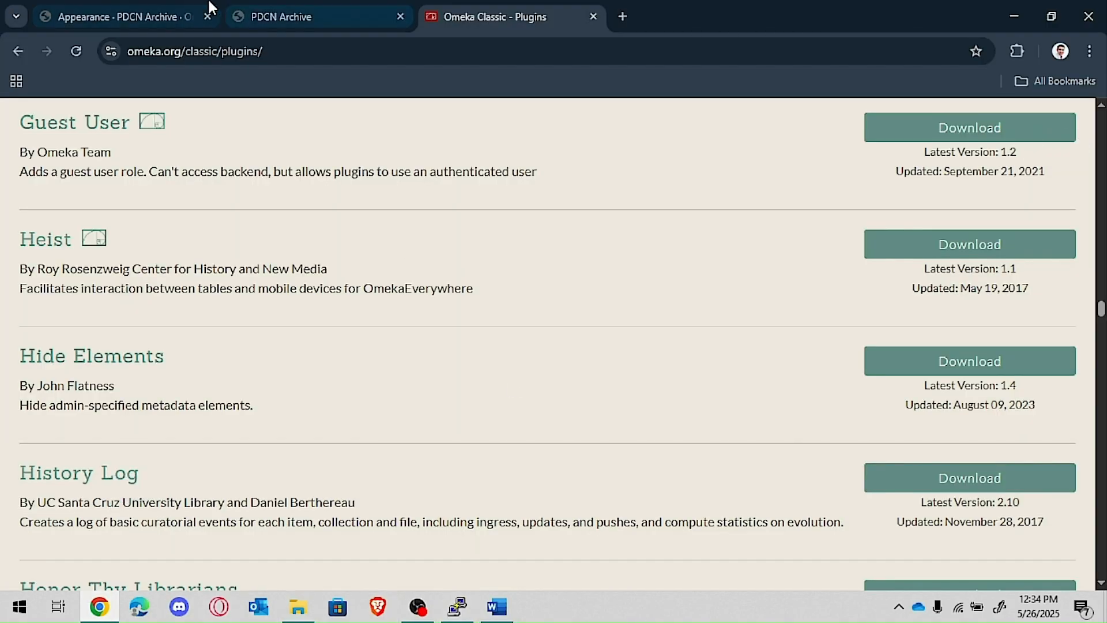
click(145, 5)
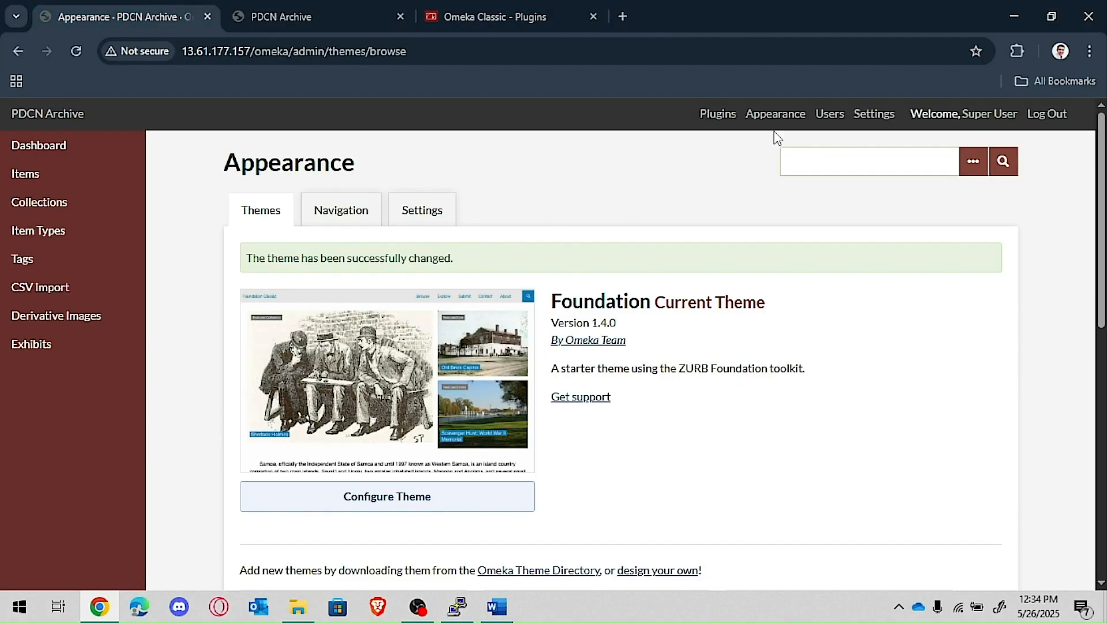
click(715, 113)
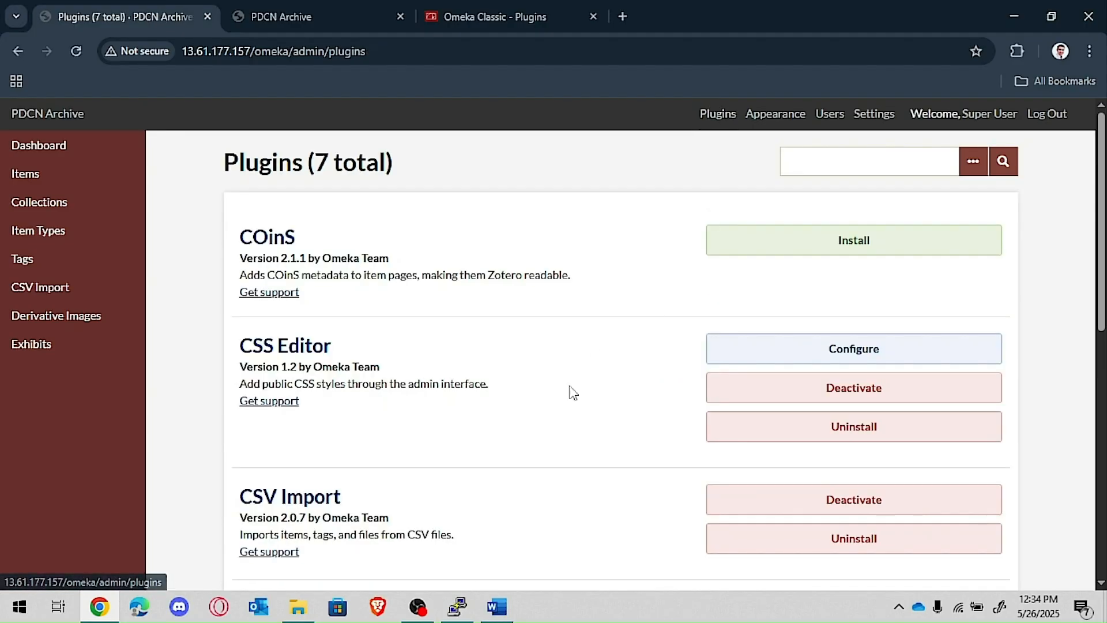
scroll(564, 377, down, 10)
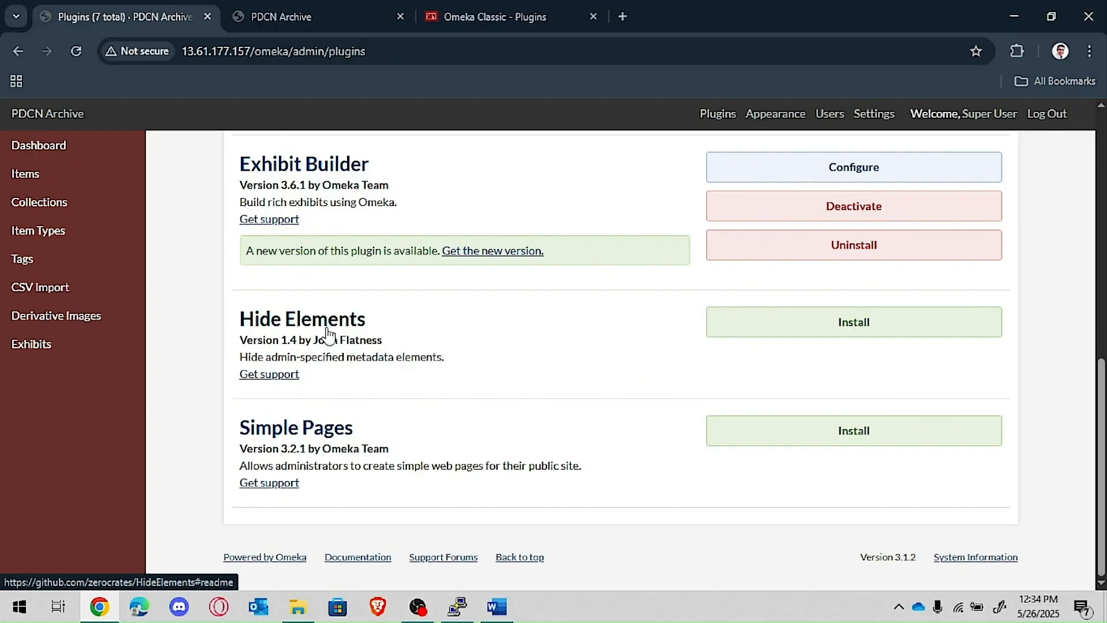
click(822, 328)
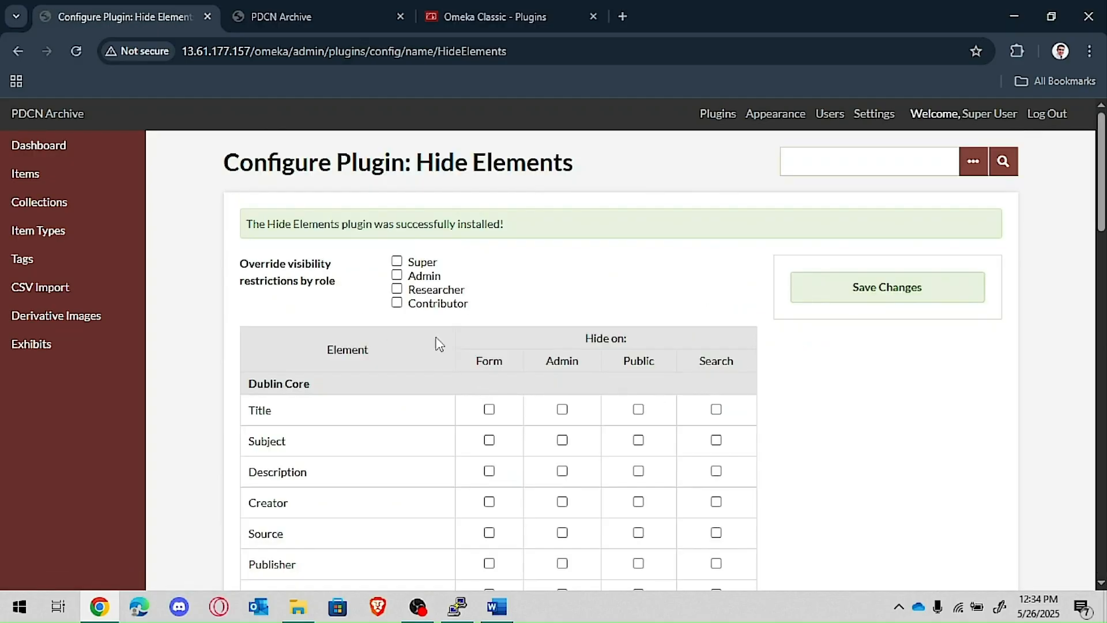
Step: Examine the Hide Elements configuration: the role overrides and the hiding options for Dublin Core and Item Type Metadata elements
scroll(533, 412, down, 4)
scroll(534, 414, down, 14)
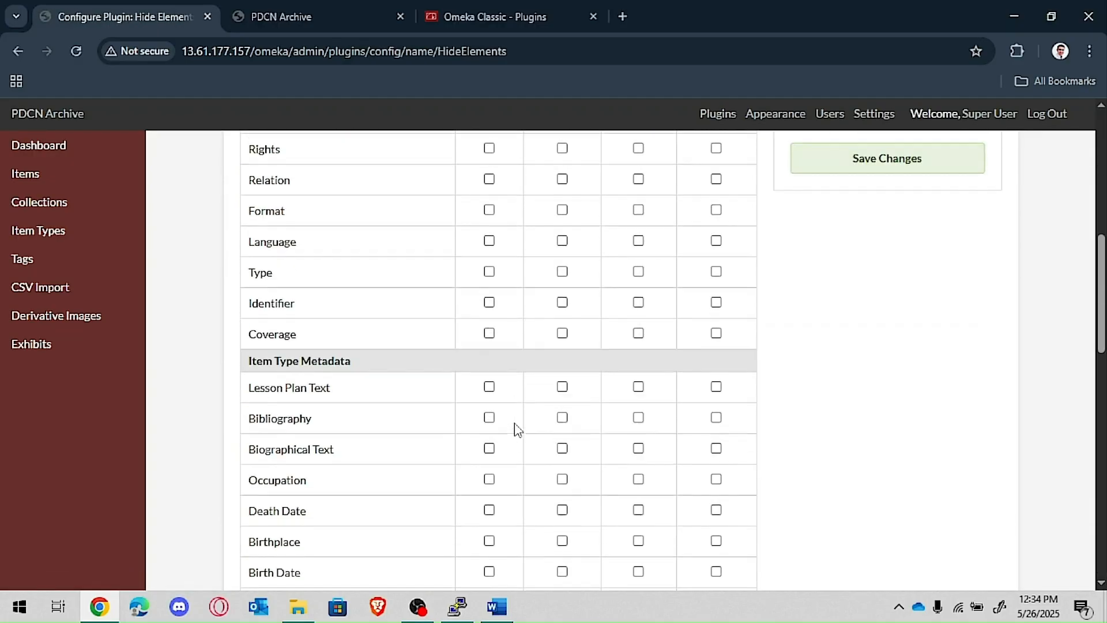
scroll(517, 430, down, 6)
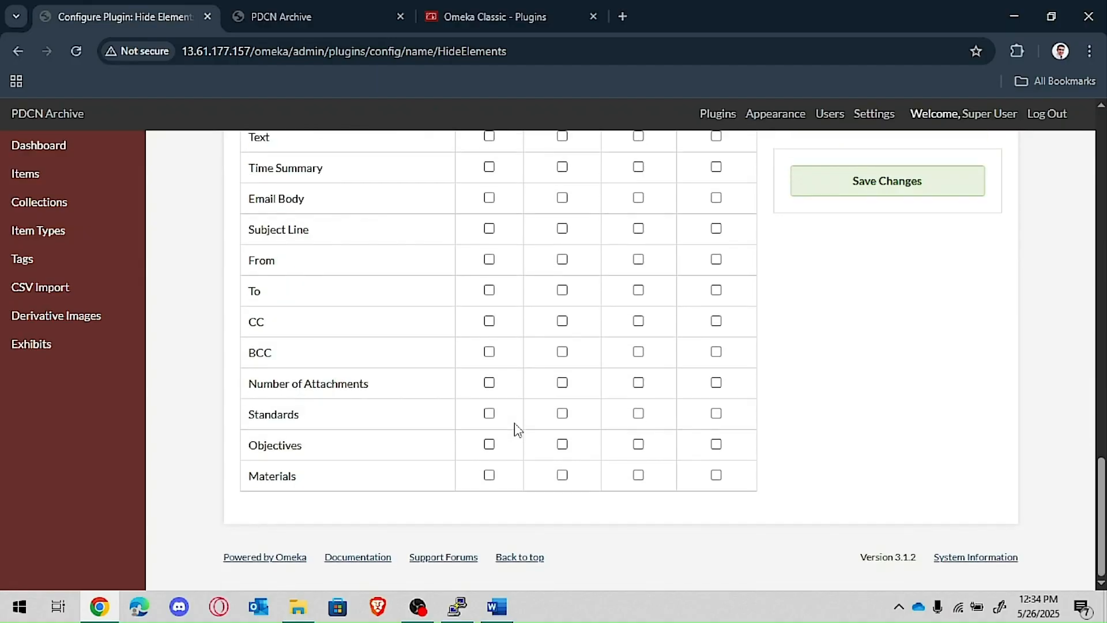
scroll(517, 429, up, 12)
scroll(517, 429, up, 10)
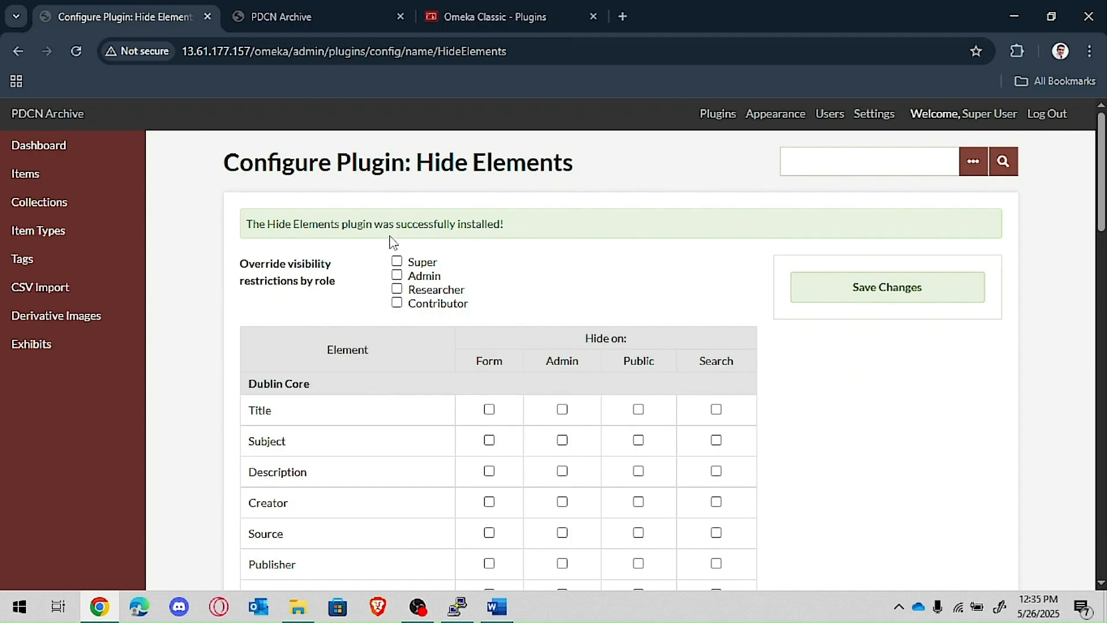
scroll(454, 358, down, 1)
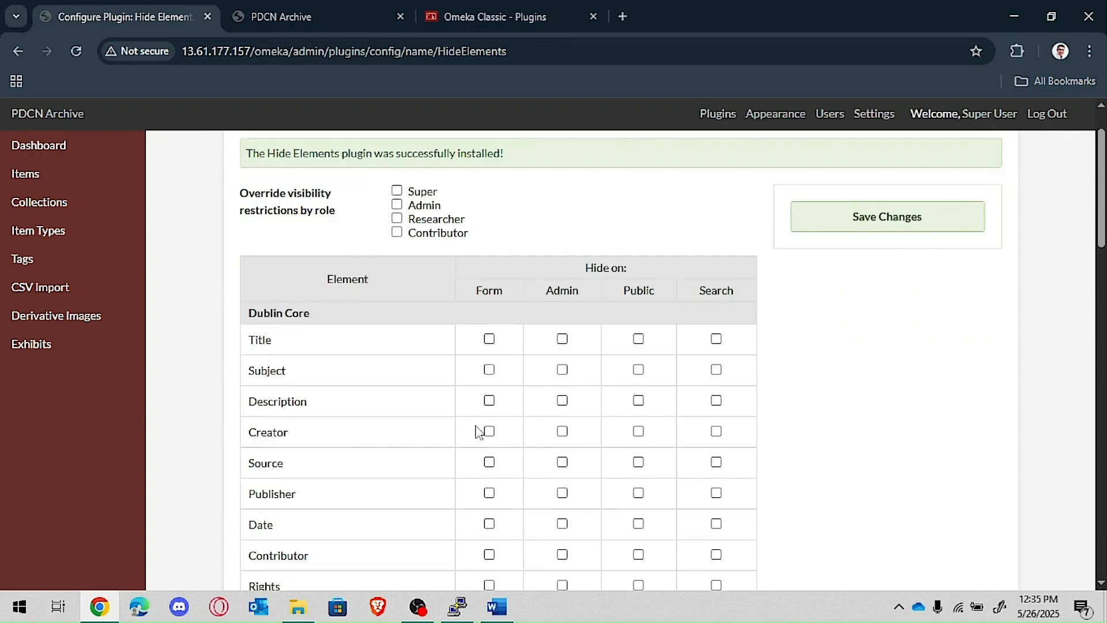
scroll(323, 437, down, 7)
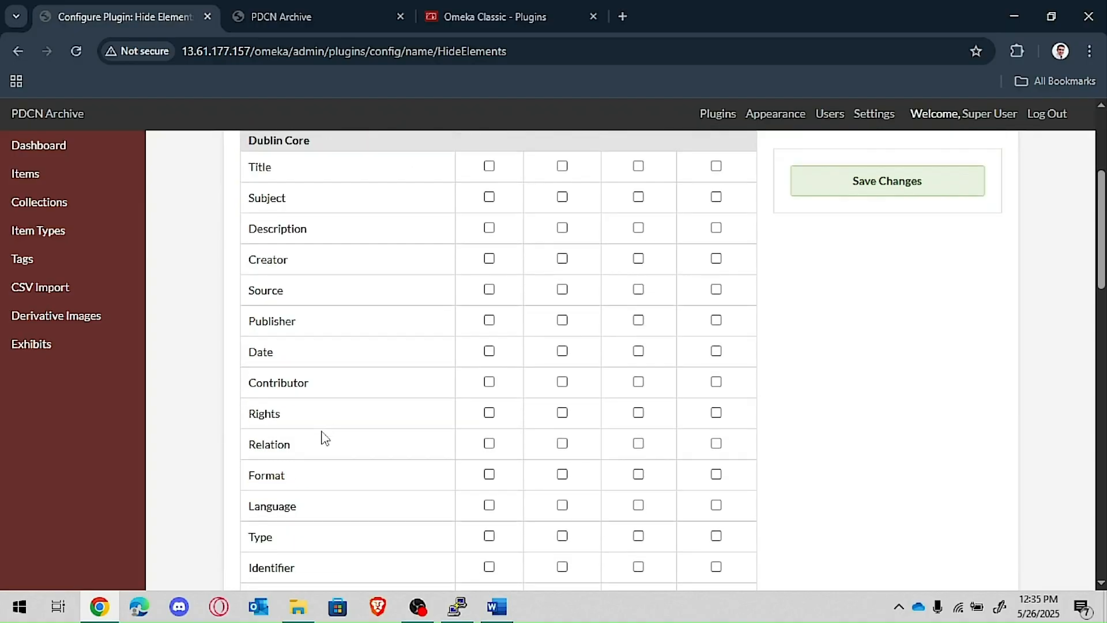
scroll(321, 438, down, 5)
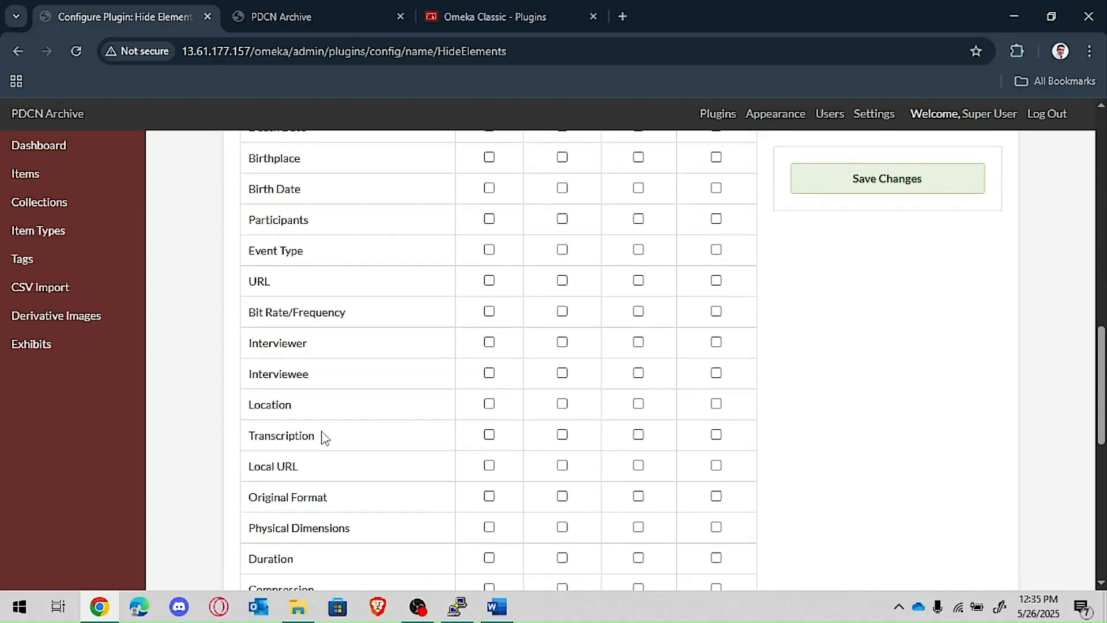
scroll(321, 437, up, 13)
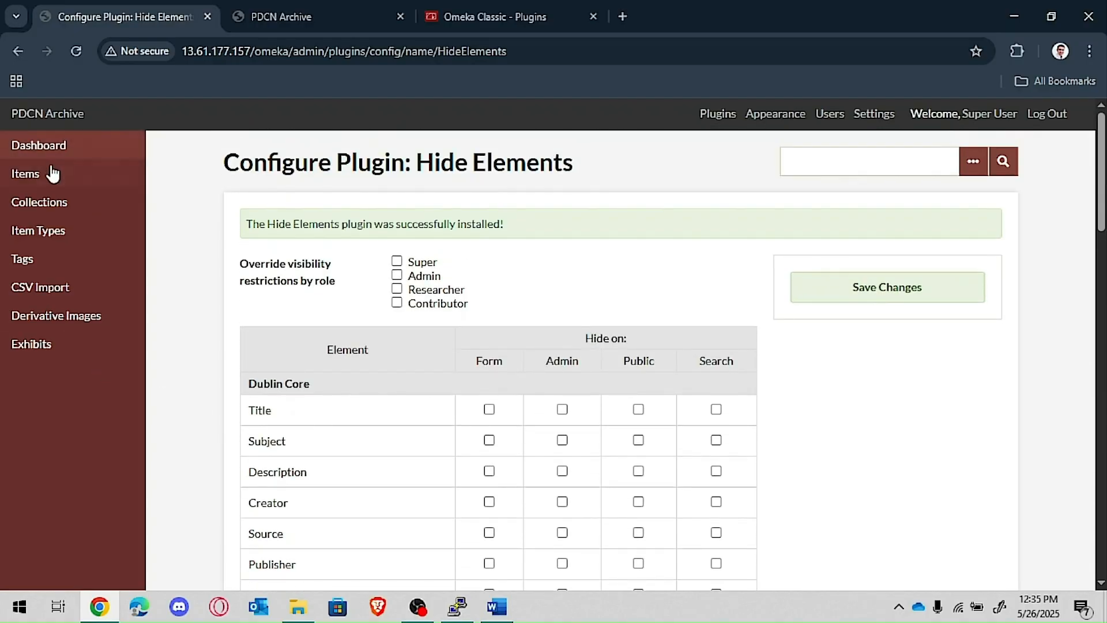
Step: Start adding an item to review its Dublin Core, Item Type Metadata, Files and Tags sections, then return to the dashboard
click(25, 173)
click(272, 294)
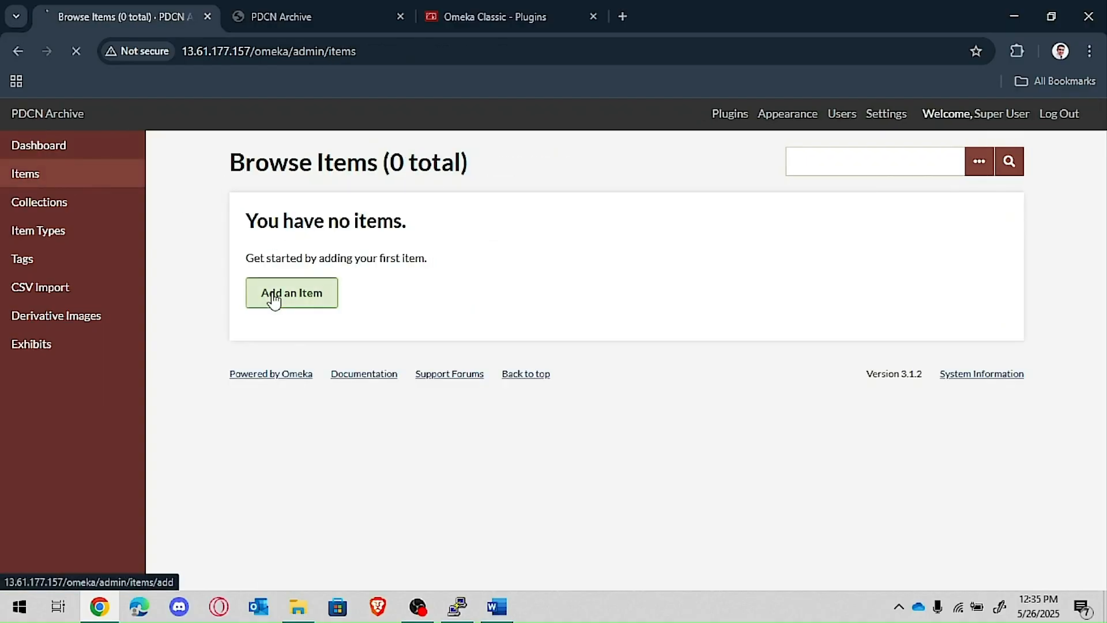
scroll(507, 369, down, 6)
scroll(497, 403, down, 20)
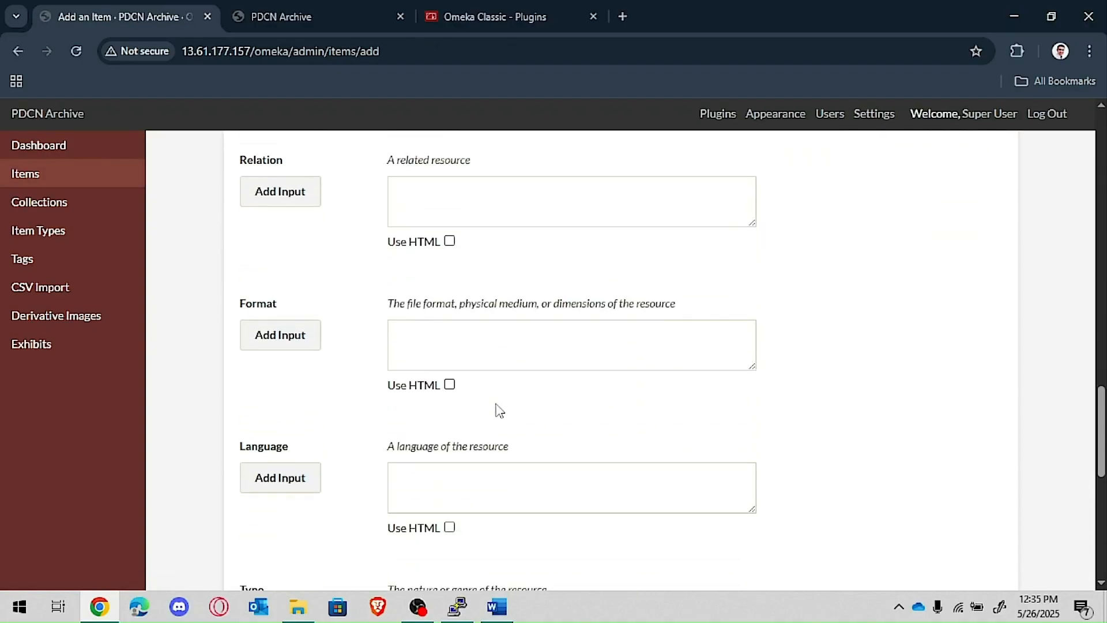
scroll(497, 408, up, 8)
scroll(496, 408, up, 20)
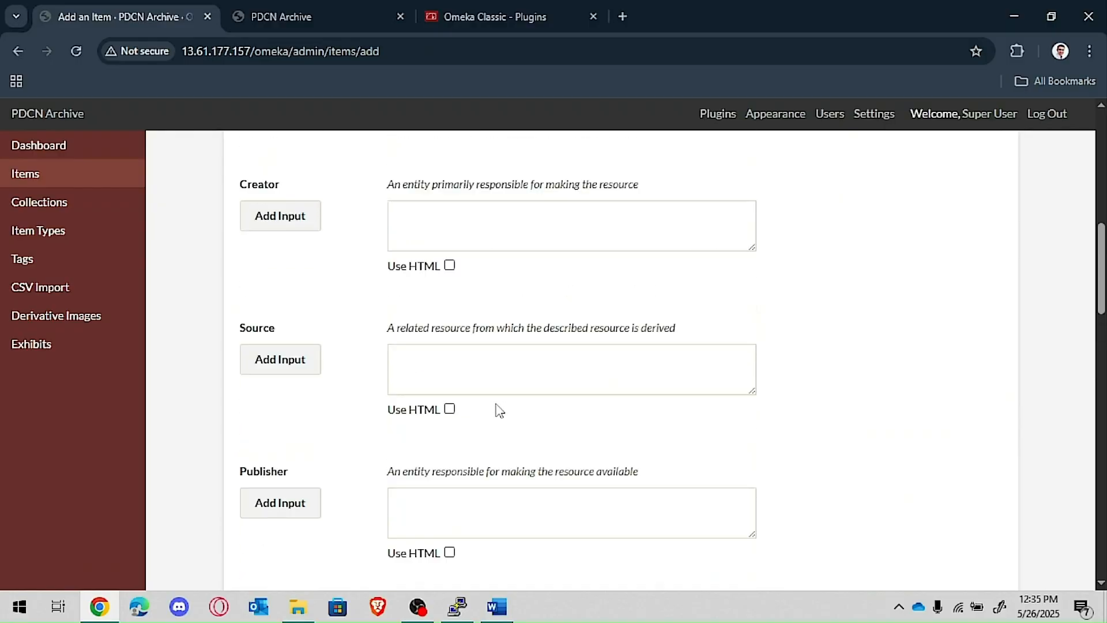
click(411, 229)
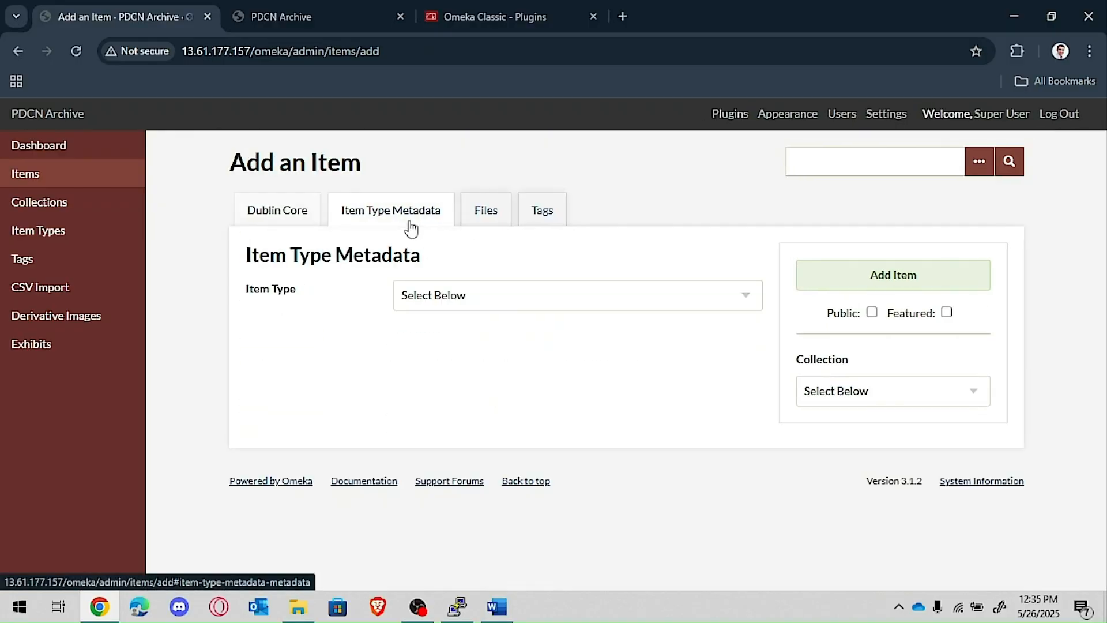
click(477, 216)
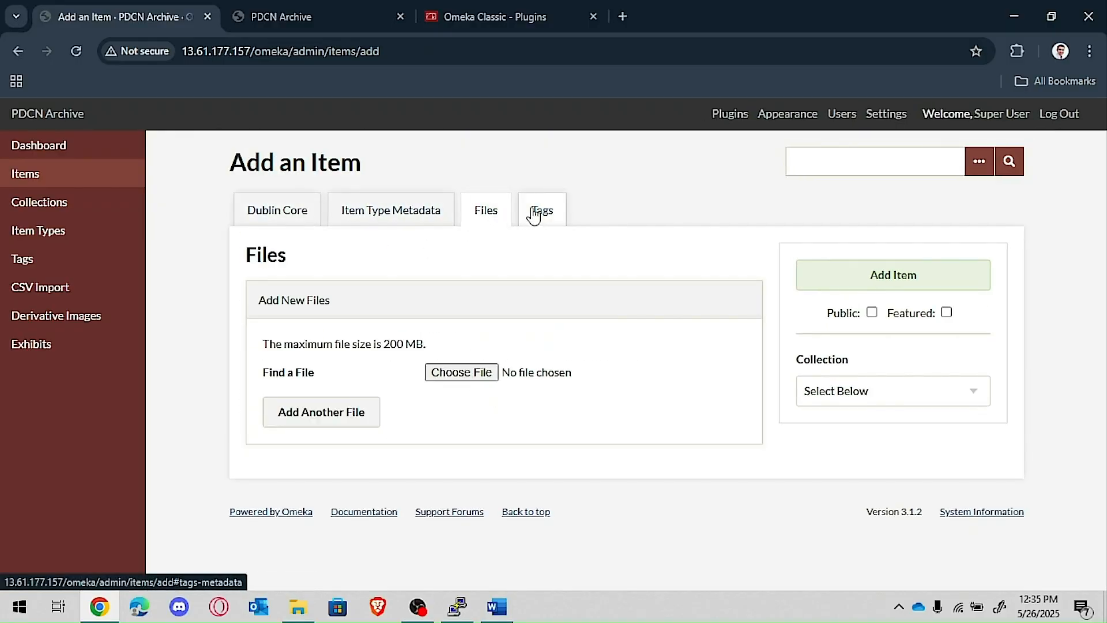
click(537, 213)
click(77, 151)
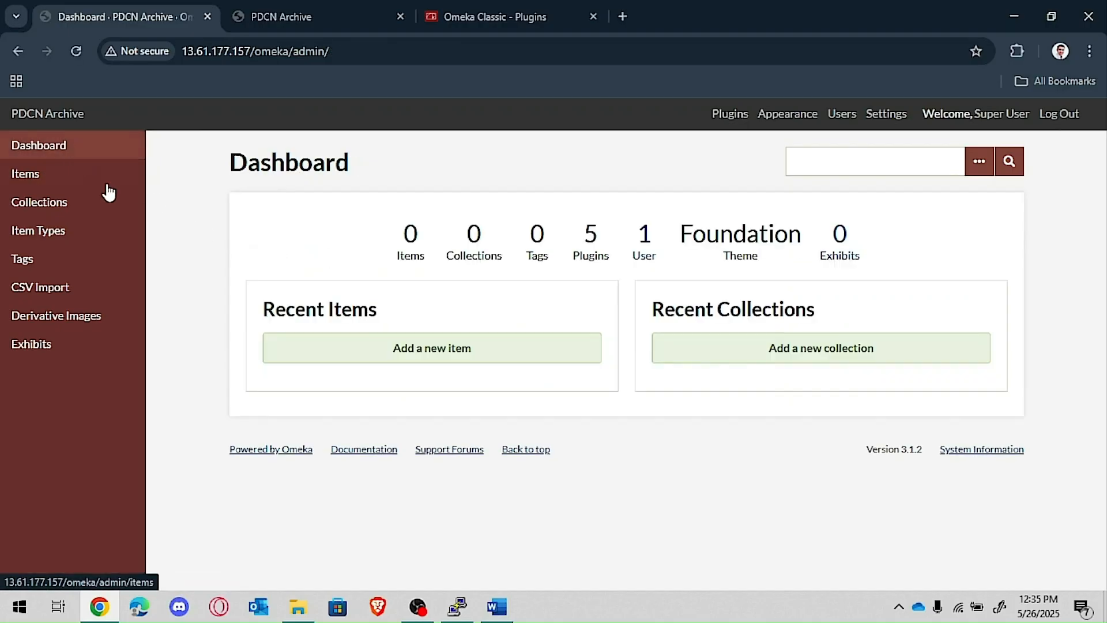
Step: Find the Batch Uploader plugin on the Omeka Classic plugins page and copy its download link address
key(alt+Tab)
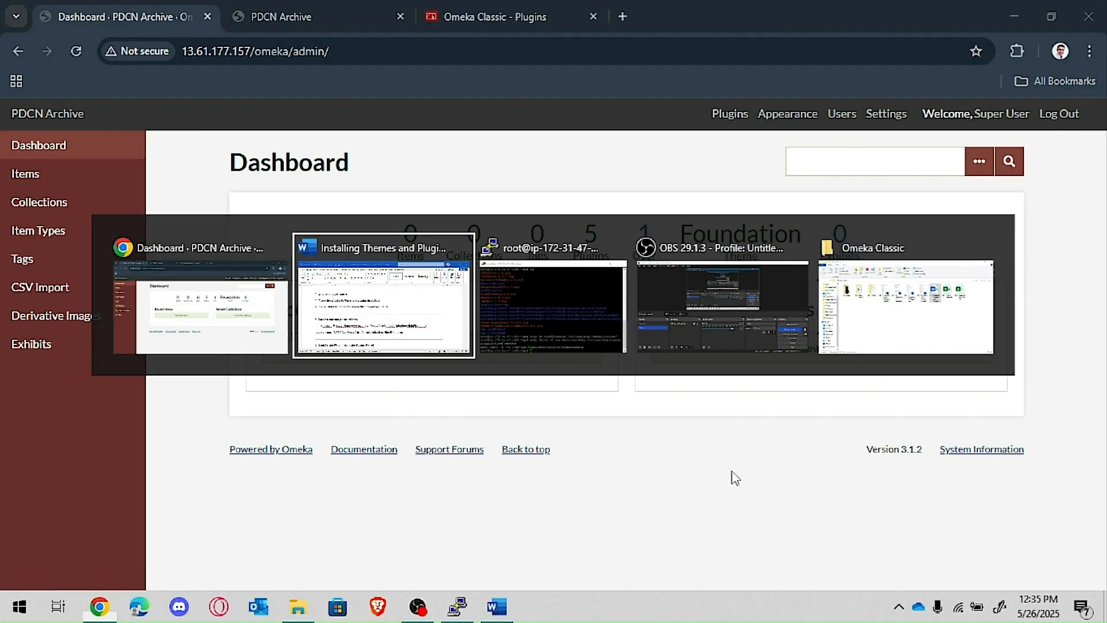
key(alt+Tab)
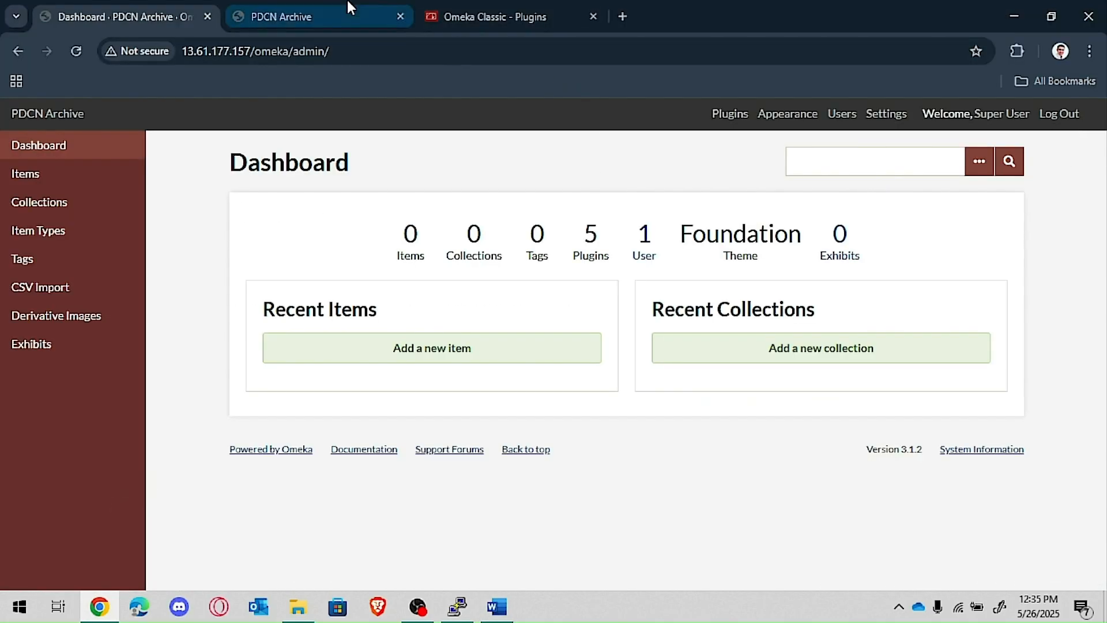
click(503, 13)
scroll(437, 274, down, 6)
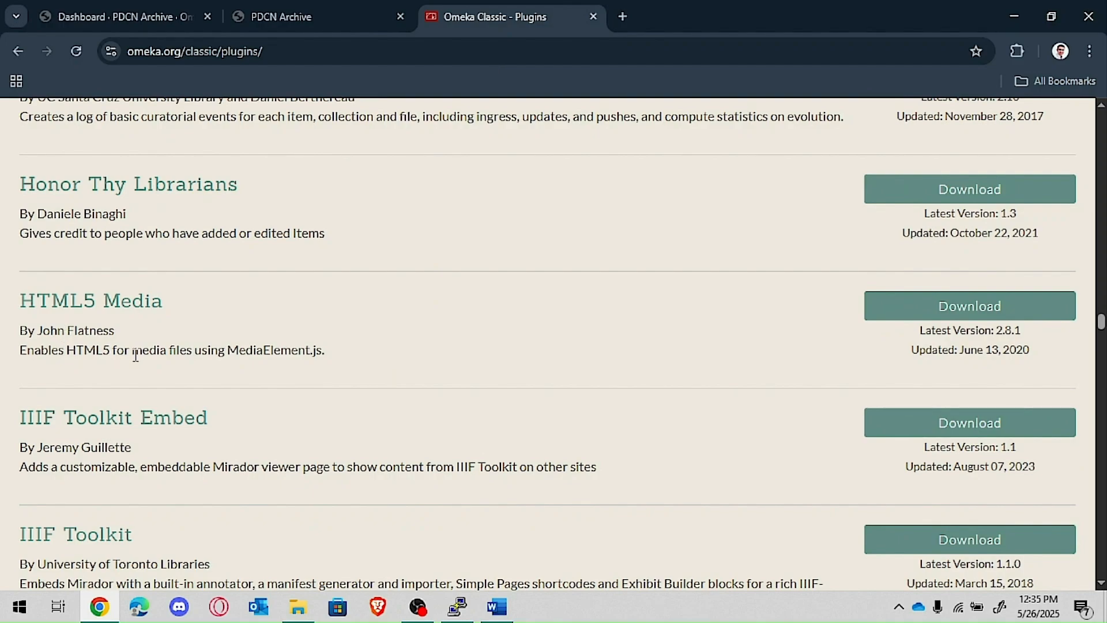
scroll(289, 396, up, 20)
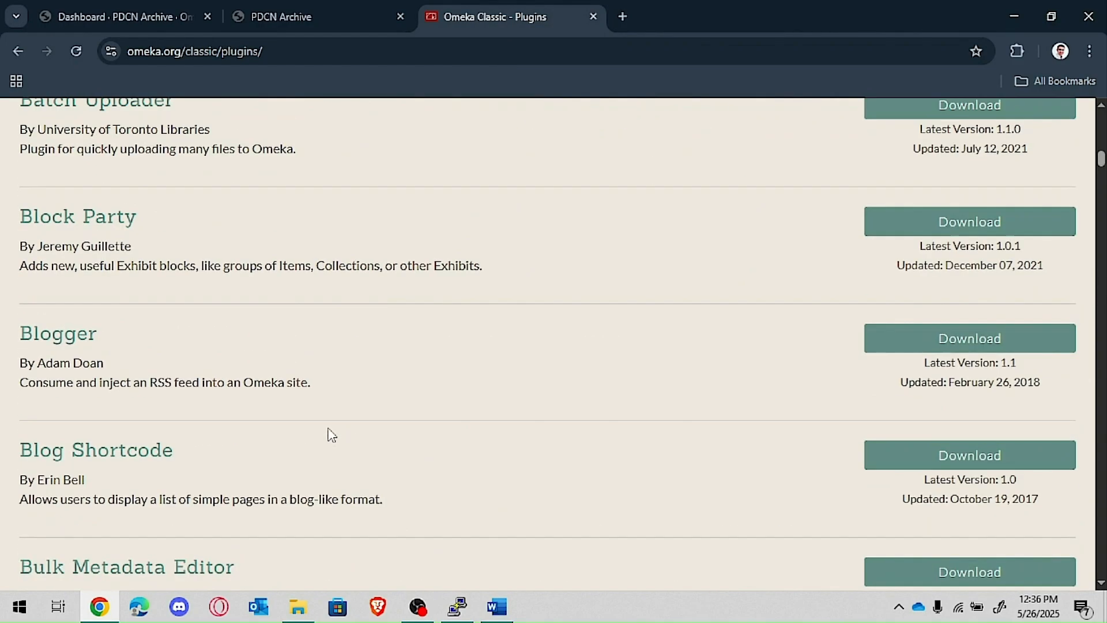
scroll(332, 435, up, 1)
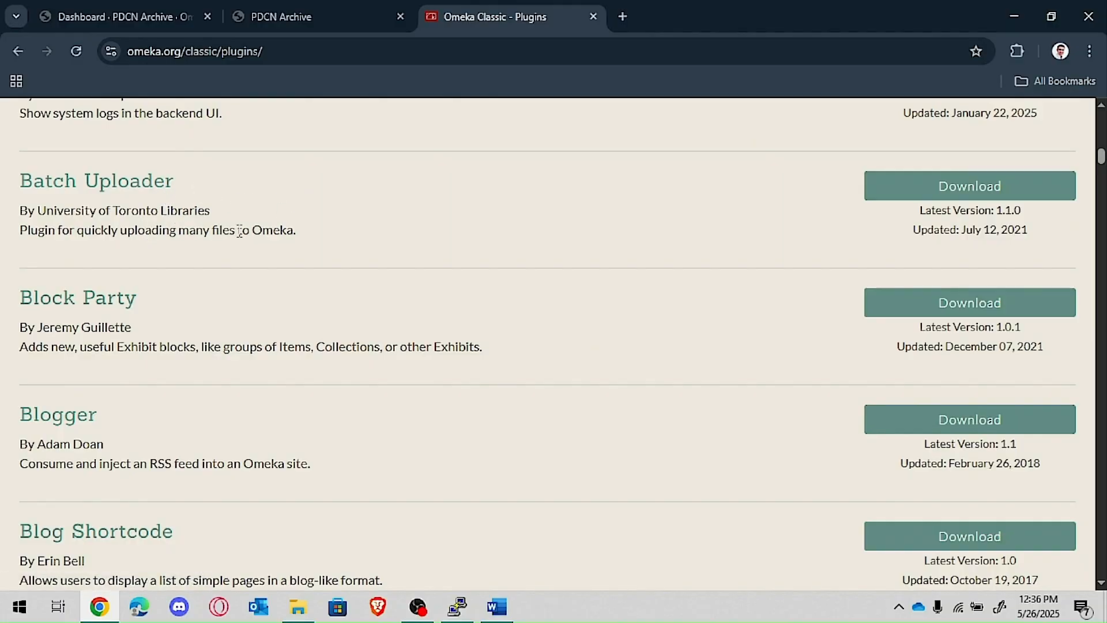
right_click(1015, 196)
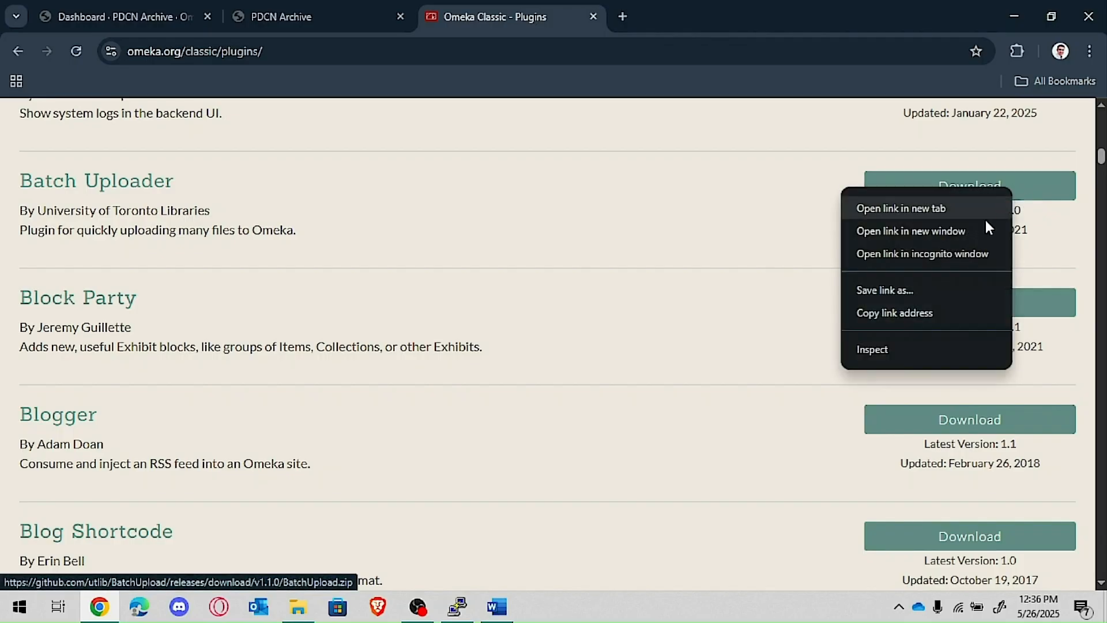
click(925, 310)
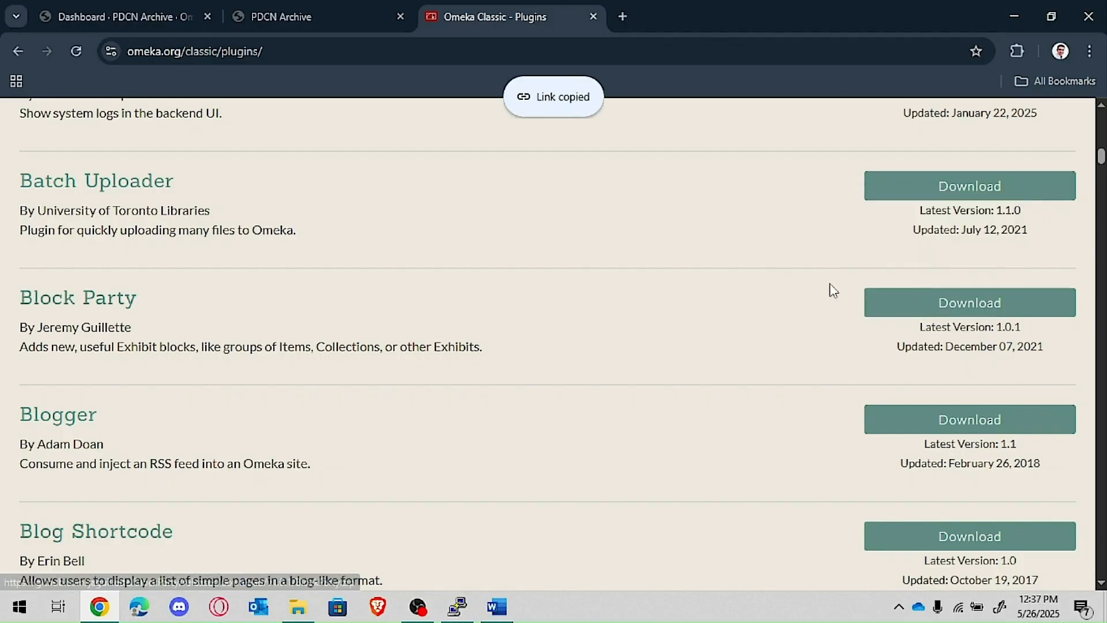
Step: In the Word instructions, replace the HideElements URL in the step 2 wget command with the copied BatchUpload.zip link
key(alt+Tab)
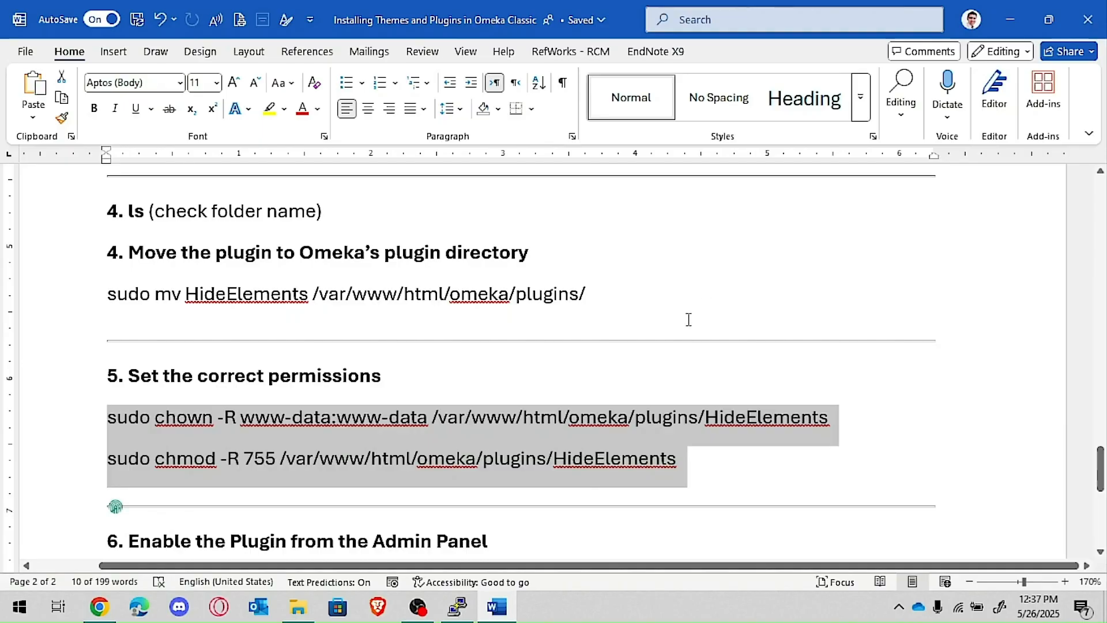
scroll(498, 335, up, 1)
scroll(497, 335, up, 3)
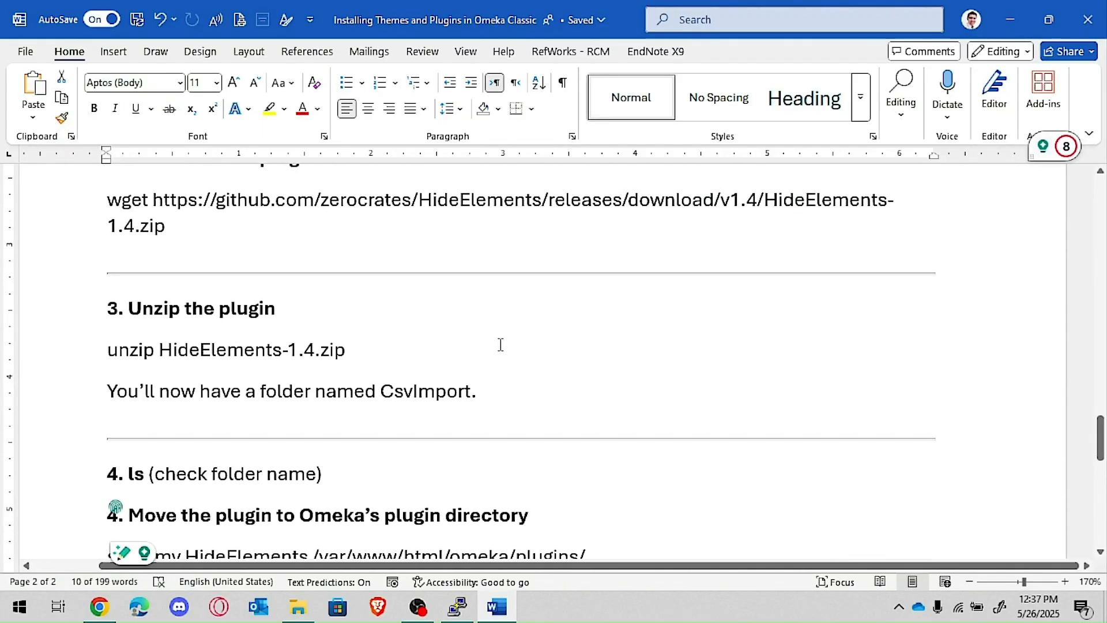
scroll(501, 346, up, 3)
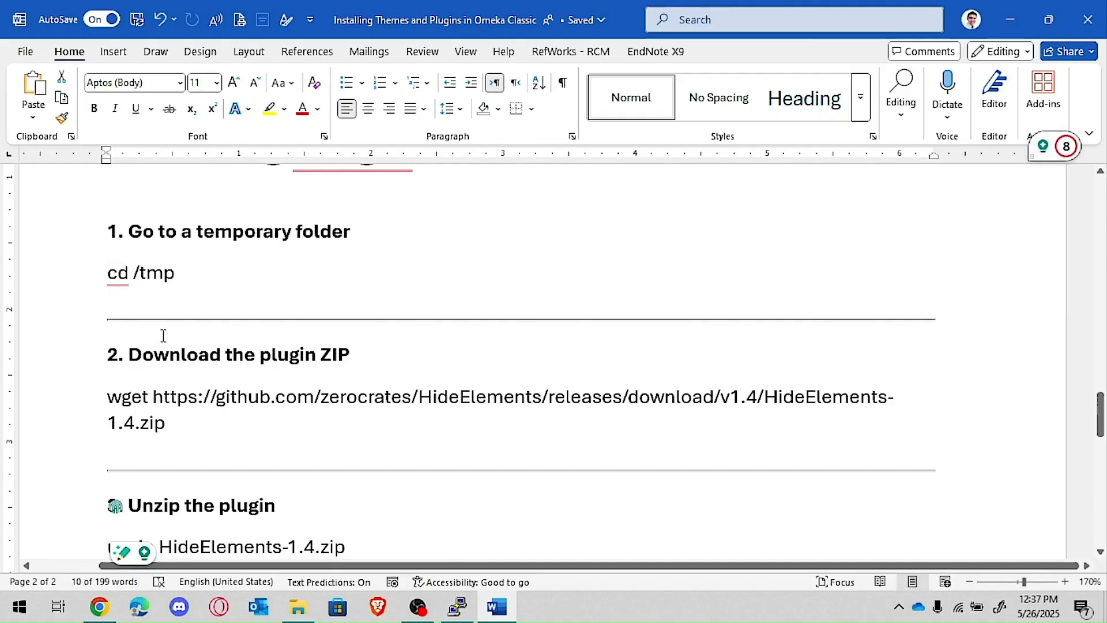
drag(153, 399, 168, 421)
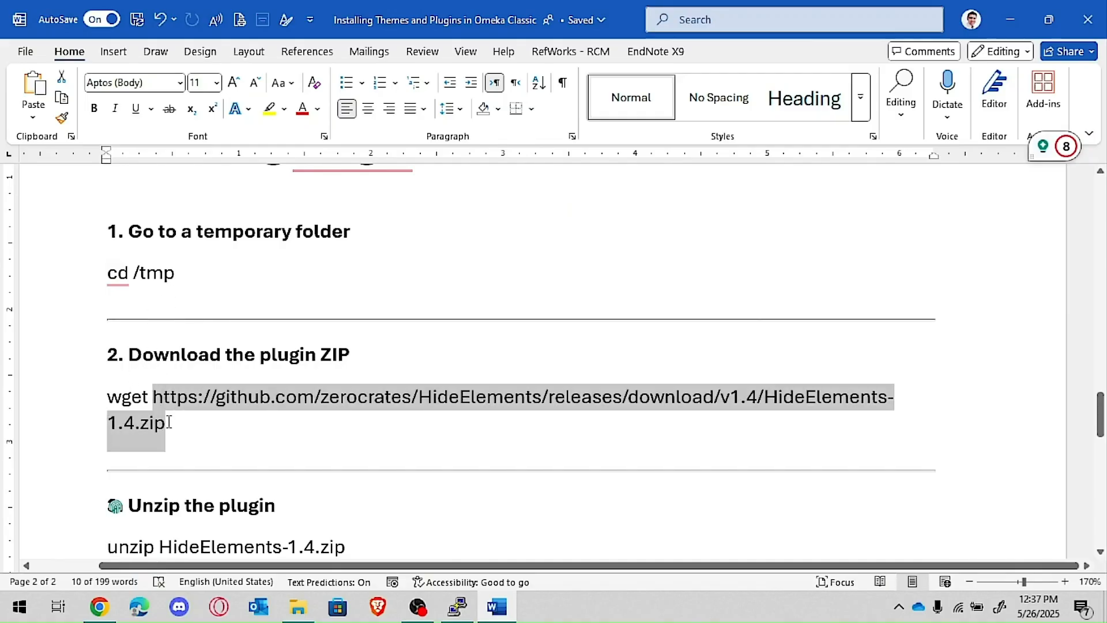
key(Delete)
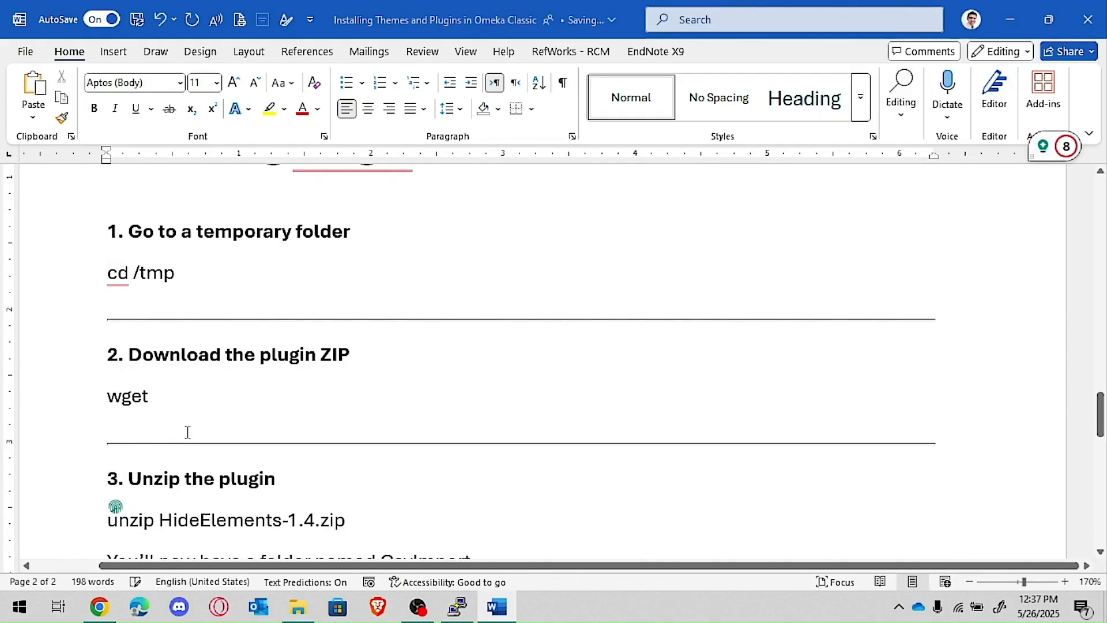
key(ctrl+v)
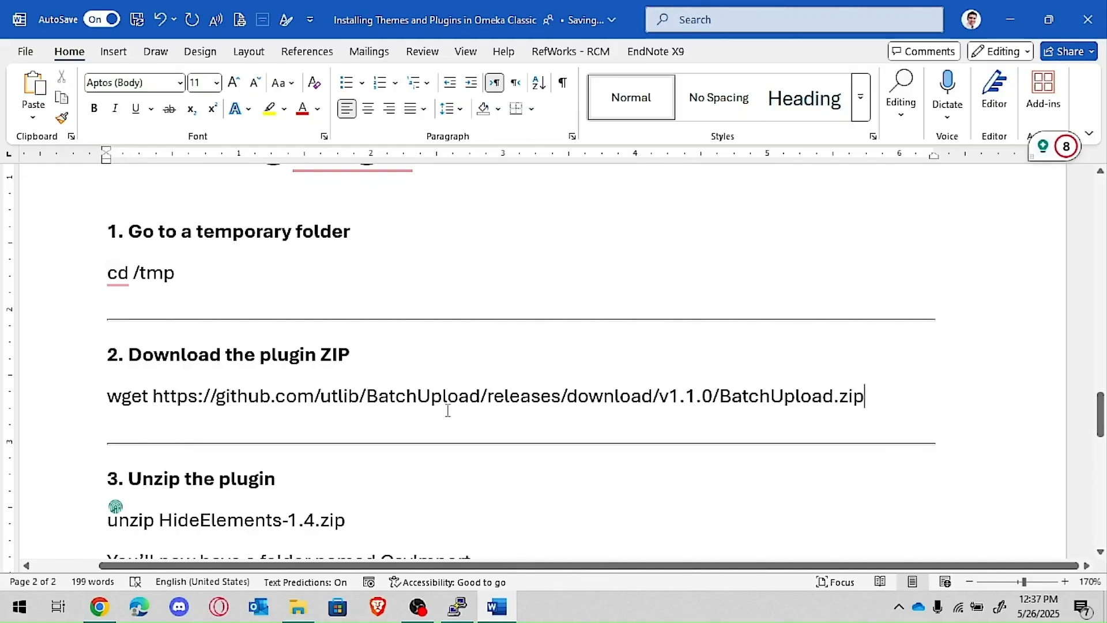
Step: Replace the HideElements names in the step 3 unzip command and the step 4 mv command with BatchUpload.zip
drag(882, 405, 720, 401)
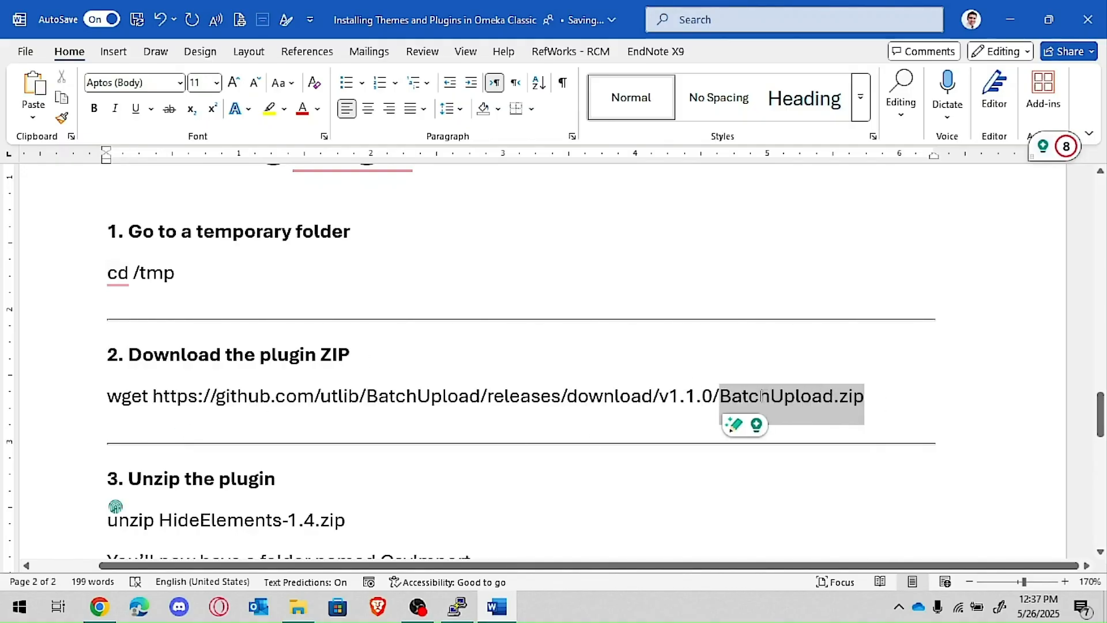
scroll(495, 509, down, 2)
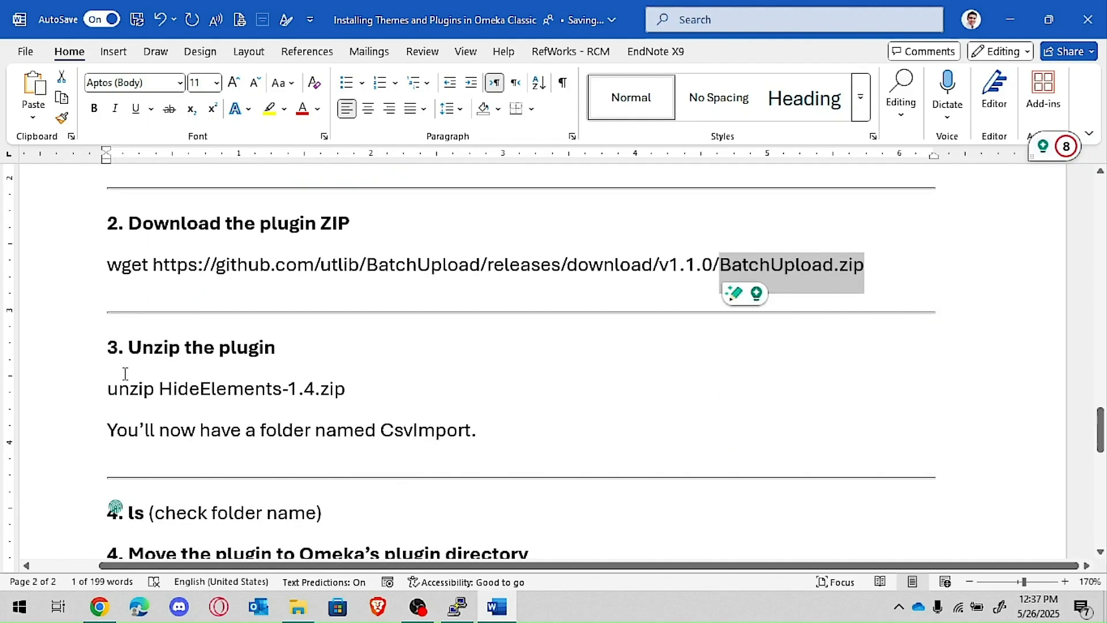
drag(161, 388, 346, 390)
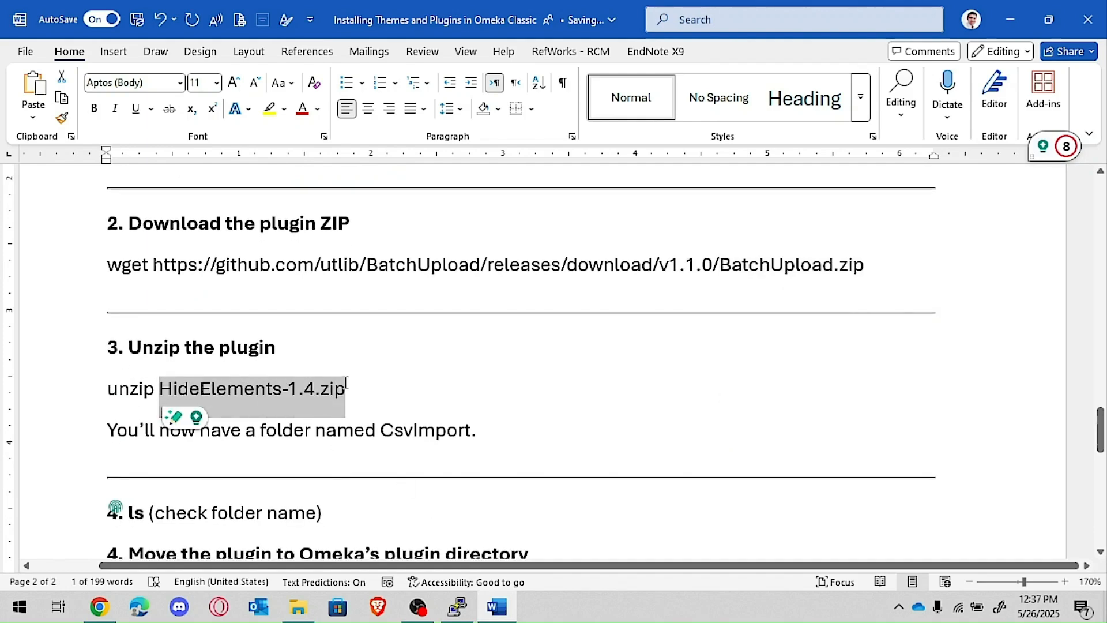
key(ctrl+v)
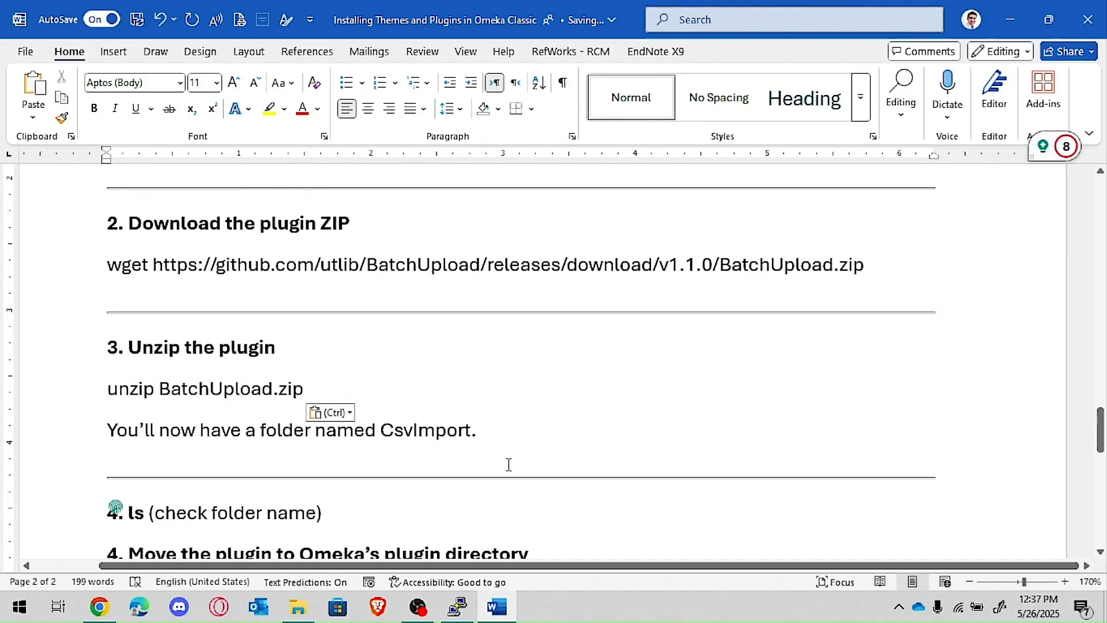
scroll(502, 465, down, 3)
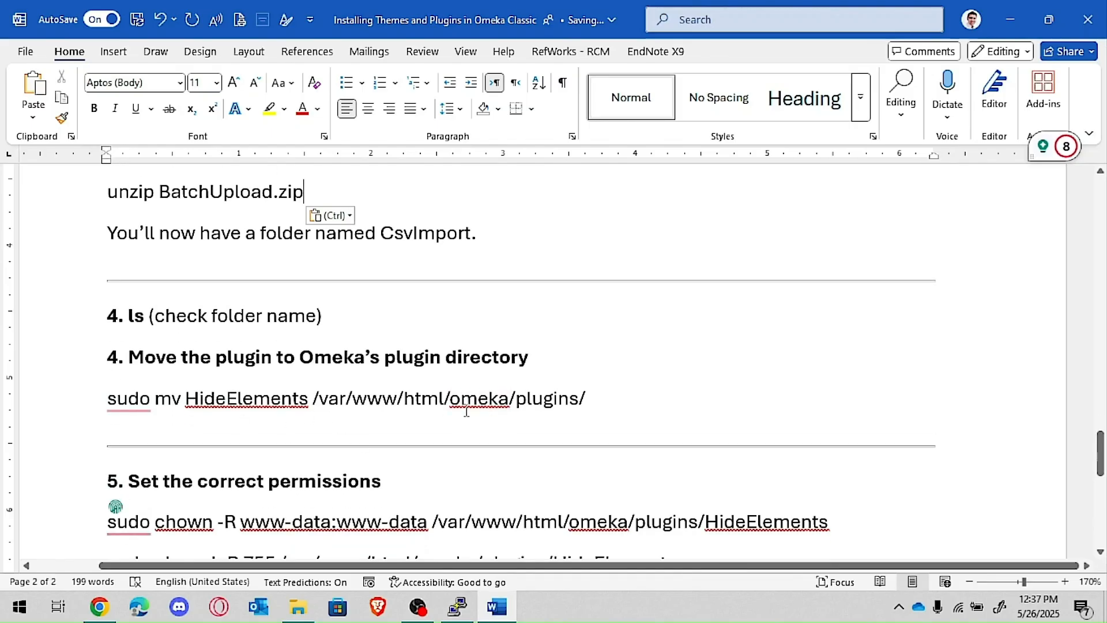
drag(309, 401, 185, 401)
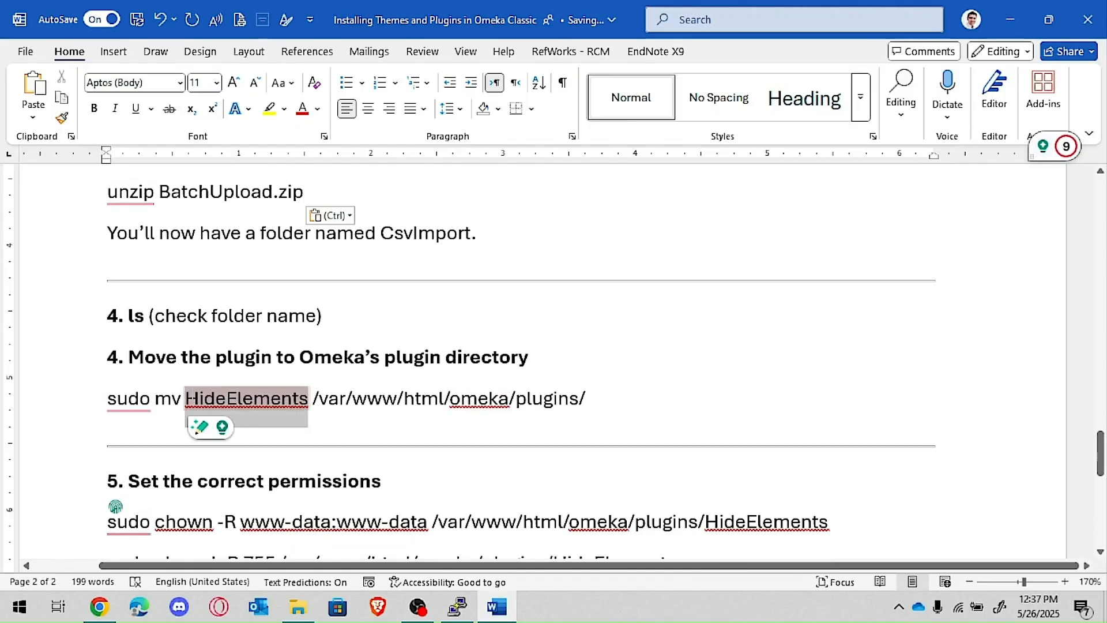
key(ctrl+v)
scroll(328, 449, down, 3)
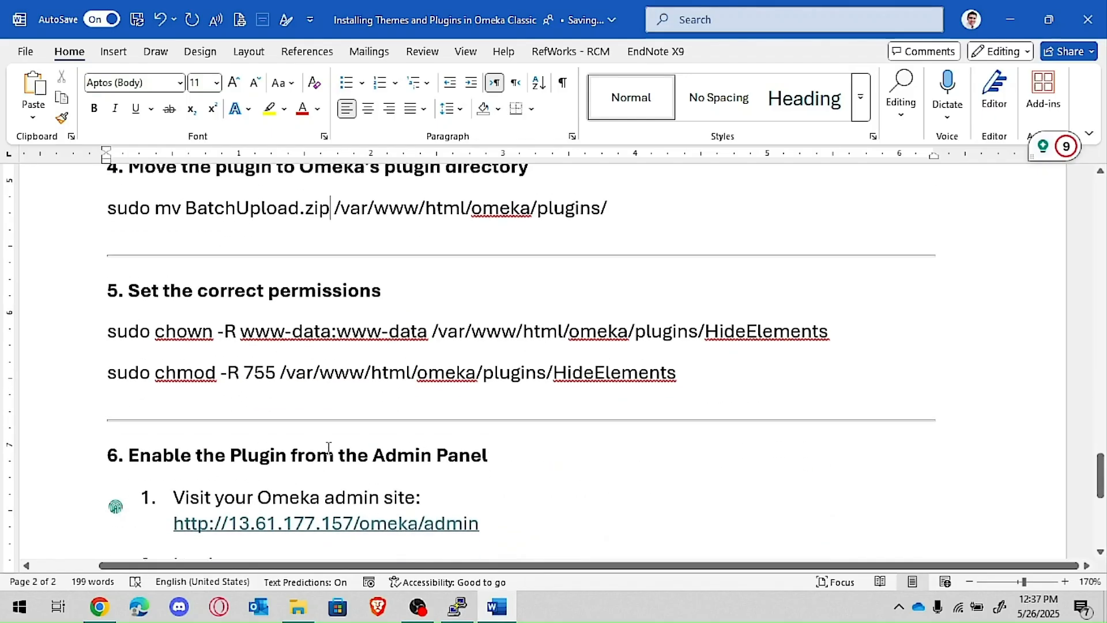
scroll(329, 448, up, 1)
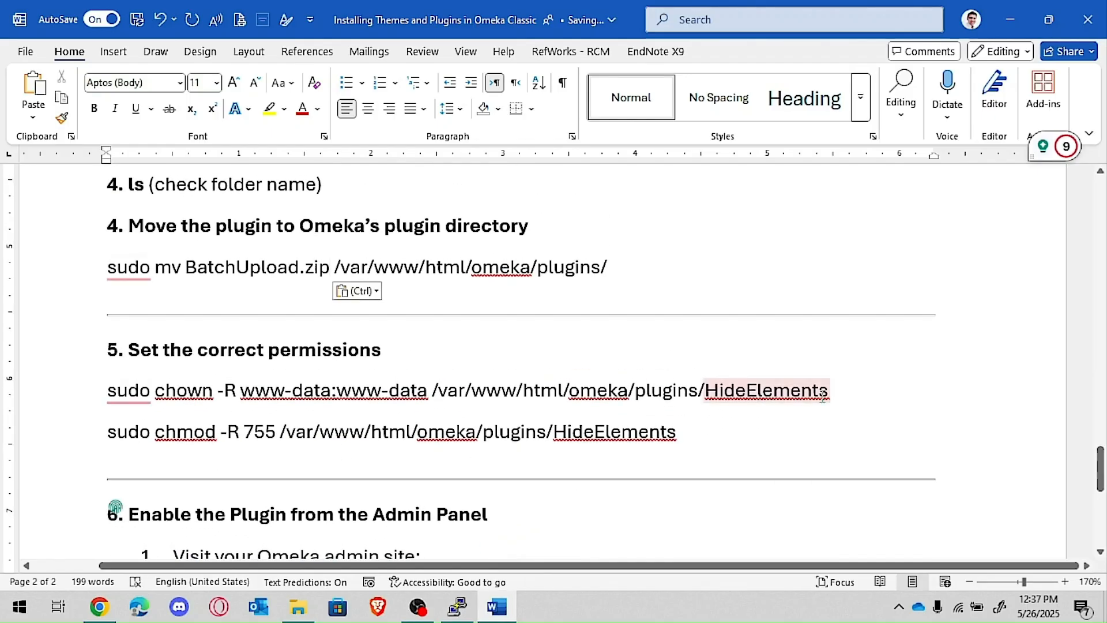
mouse_move(134, 382)
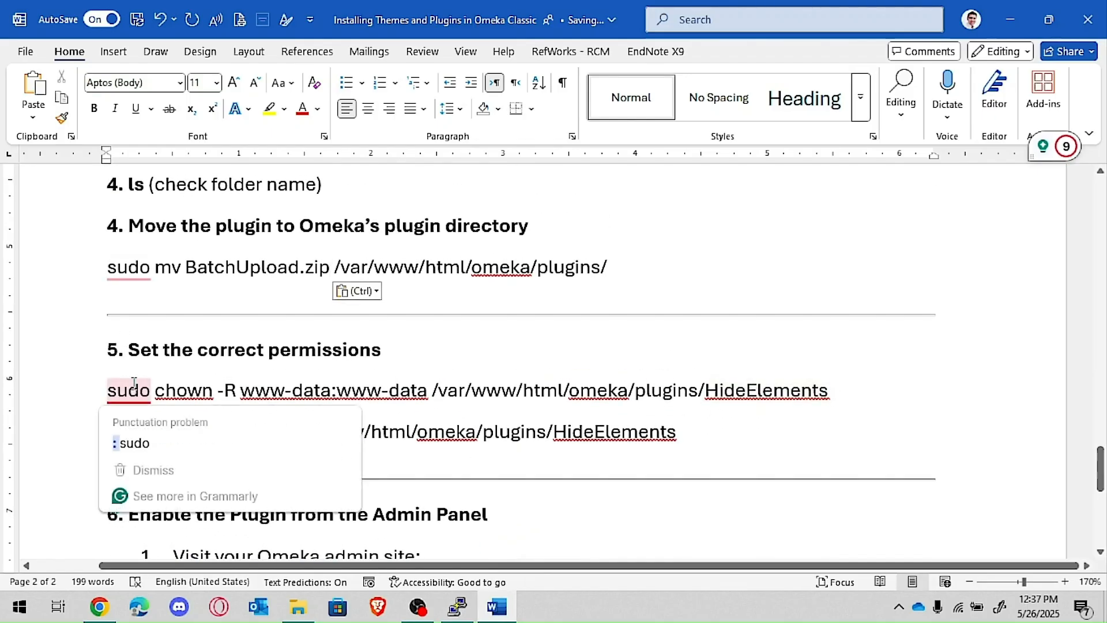
Step: Copy the step 2 BatchUpload.zip wget command from the instructions, switch to the SSH terminal, clear it and run the command
click(143, 190)
scroll(166, 327, up, 6)
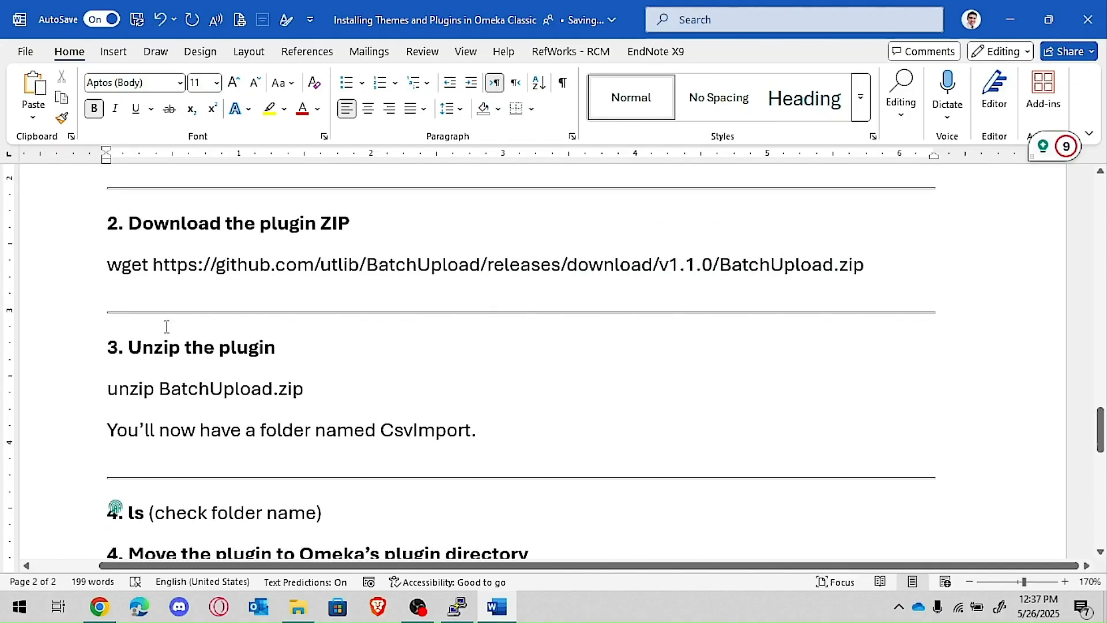
click(69, 268)
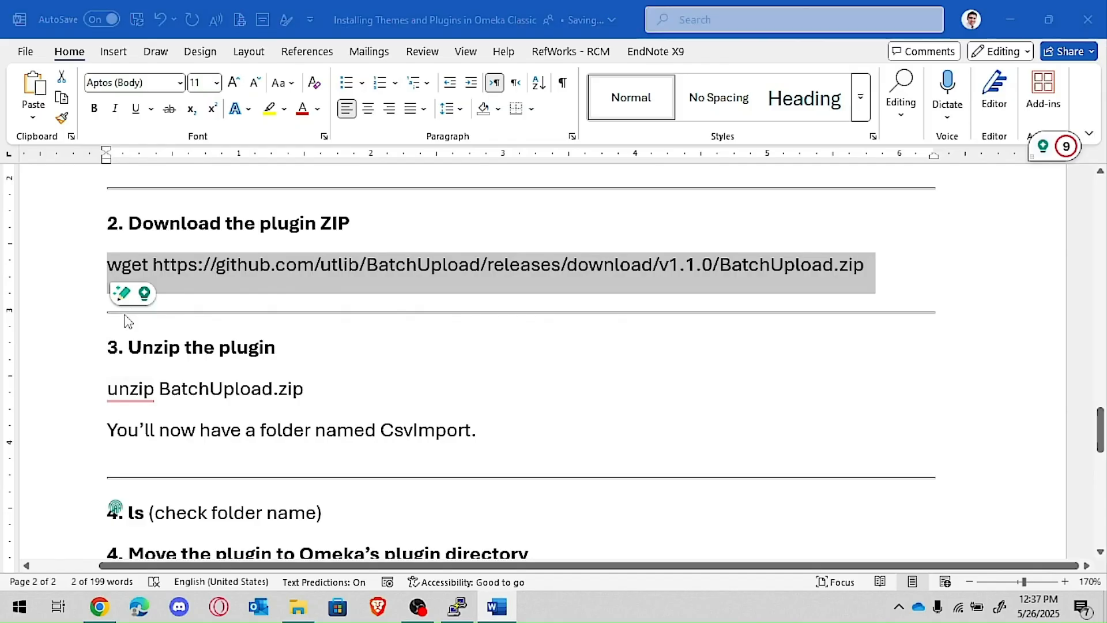
key(alt+Tab)
key(alt+Tab)
key(alt+Tab)
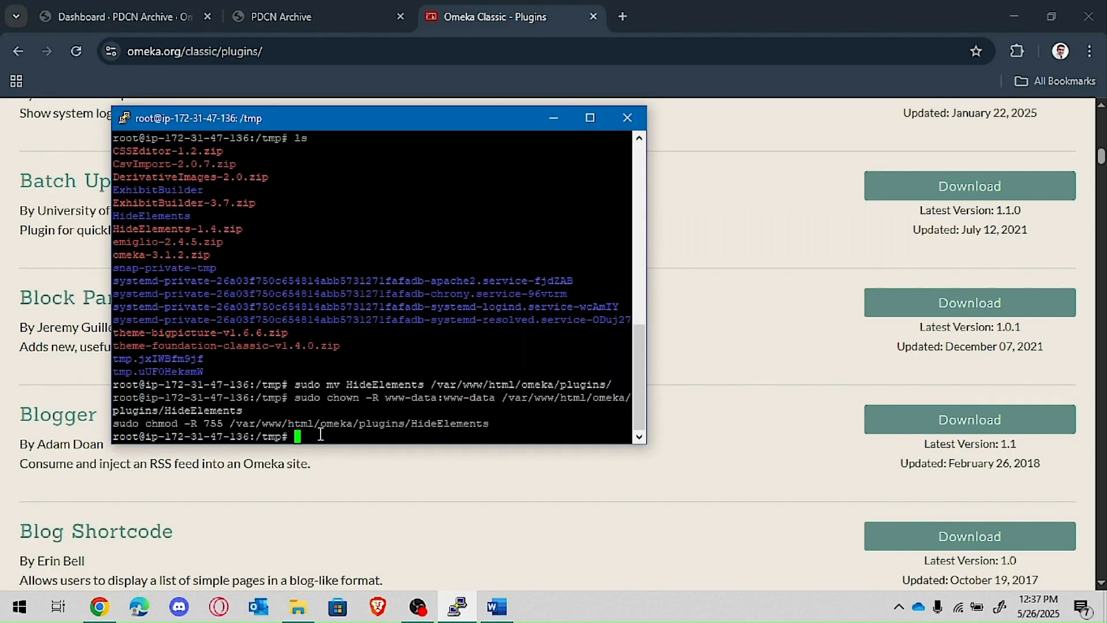
text(clear)
key(Return)
right_click(332, 262)
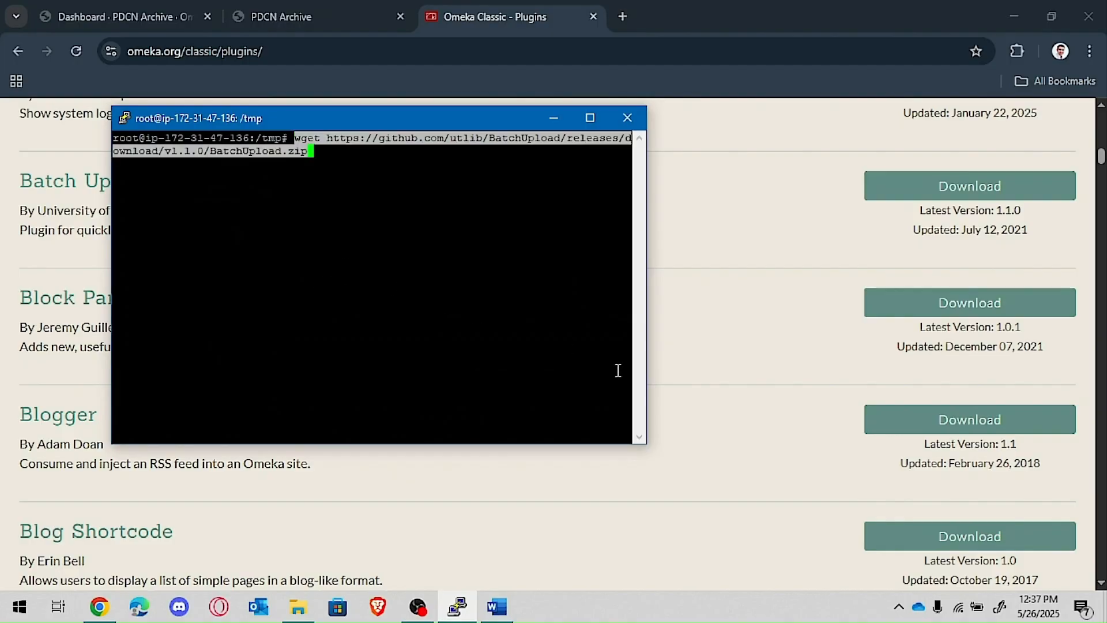
key(Return)
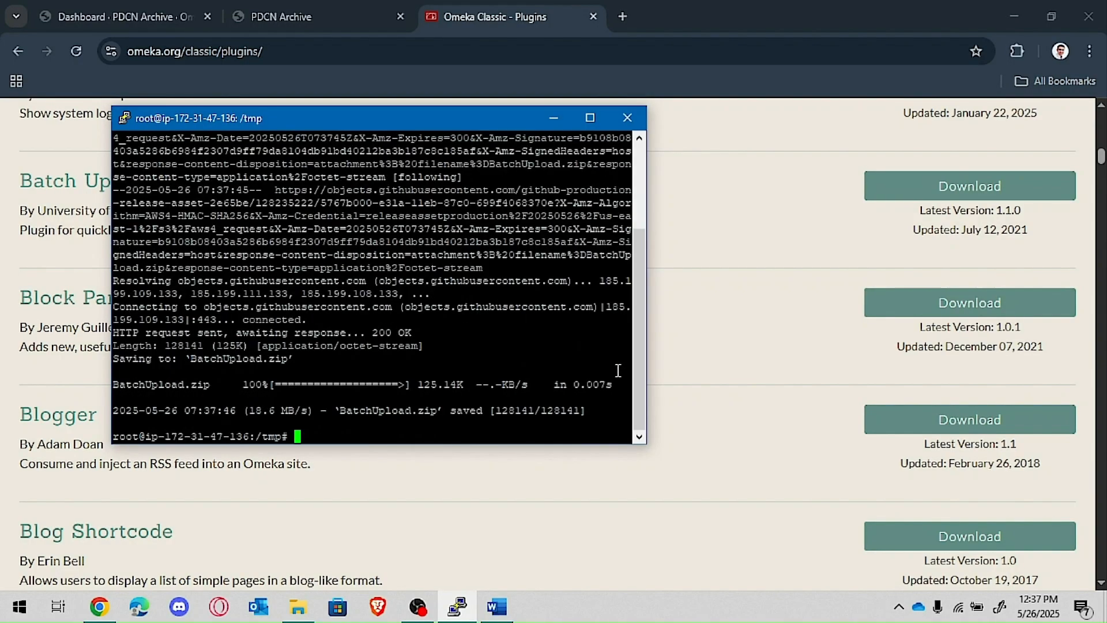
Step: Return to the Word instructions and copy the step 3 command unzip BatchUpload.zip
key(alt+Tab)
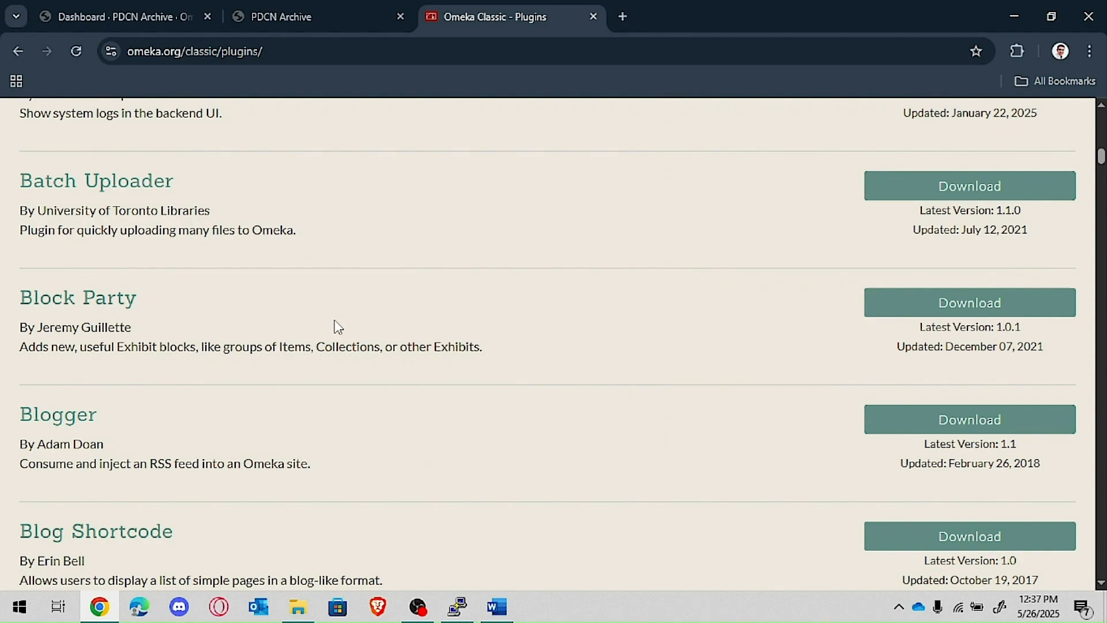
key(alt+Tab)
key(Tab)
scroll(209, 320, down, 3)
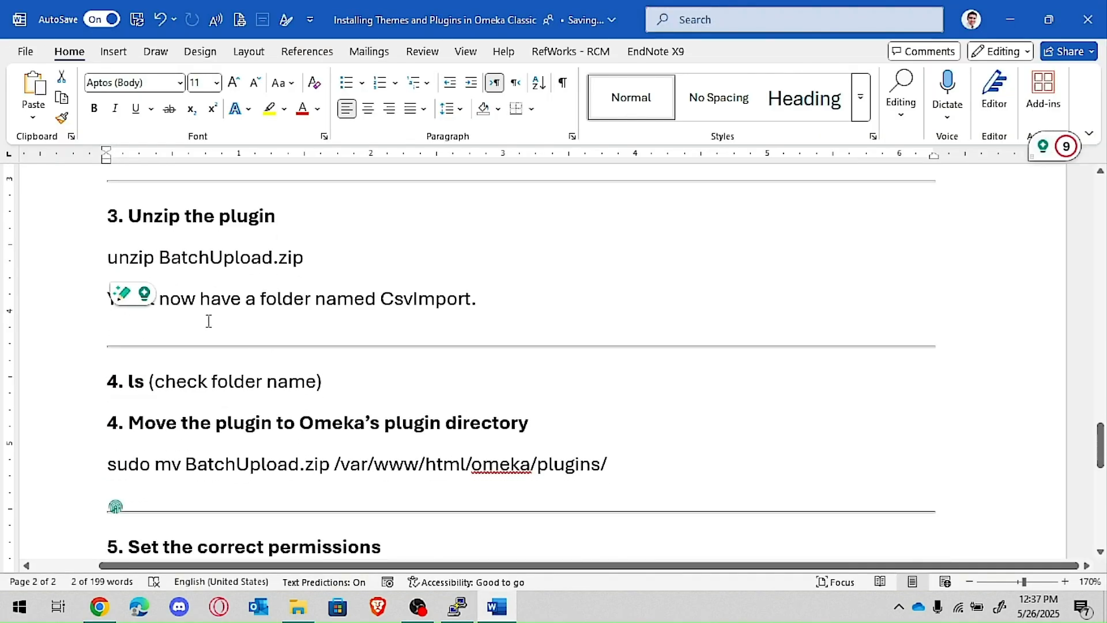
scroll(223, 279, down, 1)
click(100, 204)
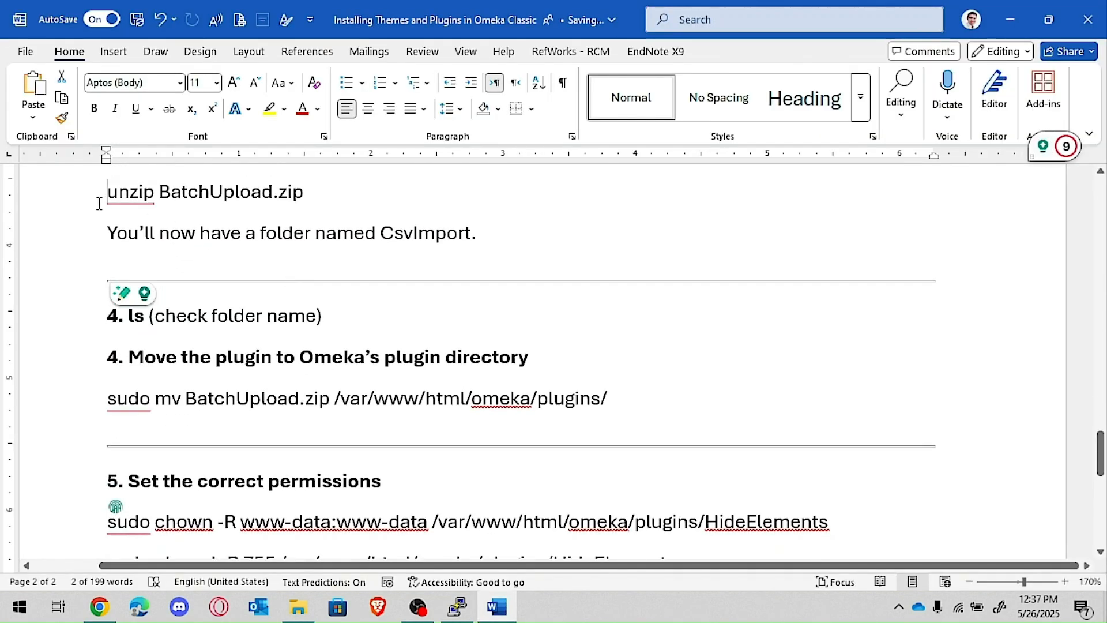
click(60, 207)
key(ctrl+c)
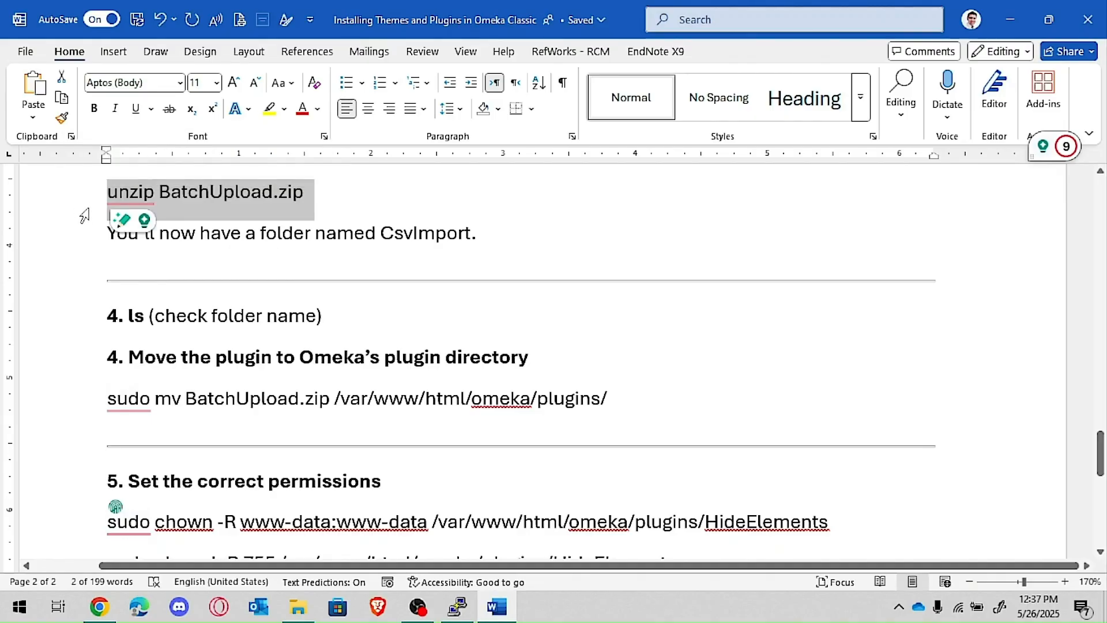
Step: Switch to the SSH terminal and run the copied unzip BatchUpload.zip command in /tmp
key(alt+Tab)
key(alt+Tab)
key(alt+Tab)
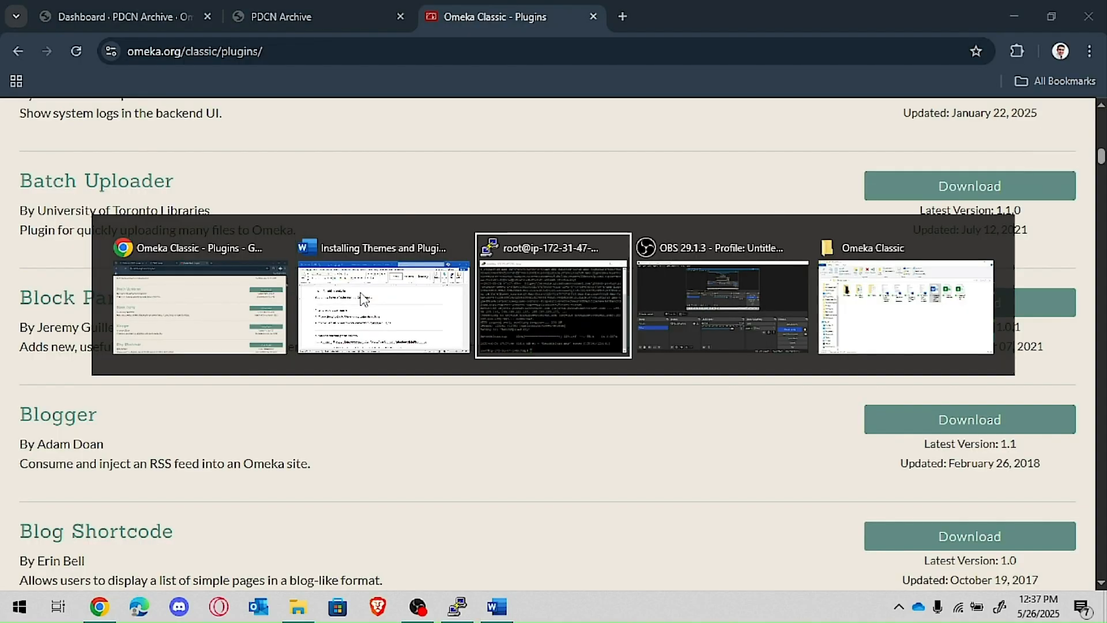
right_click(358, 409)
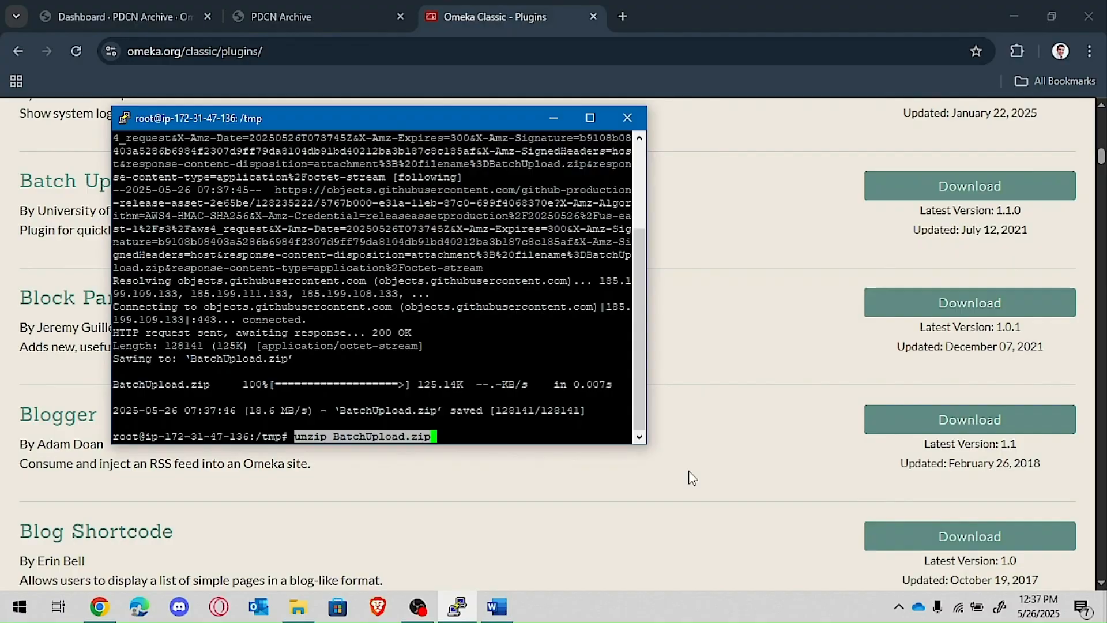
key(Return)
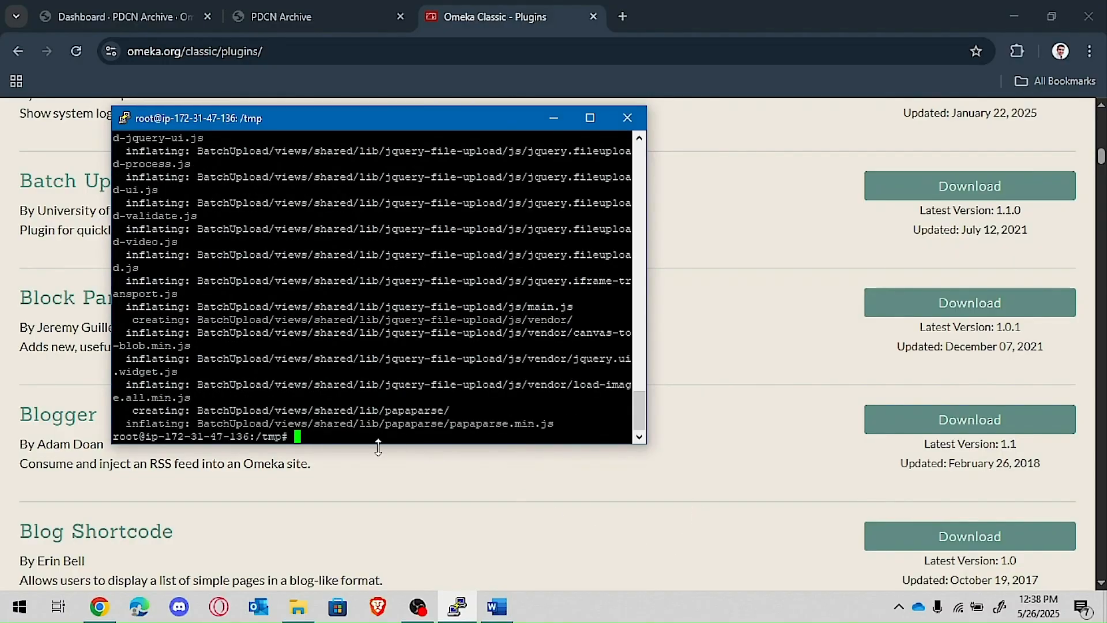
Step: List the contents of /tmp with ls to check the name of the extracted plugin folder
click(396, 450)
key(alt+Tab)
text(ls)
key(Return)
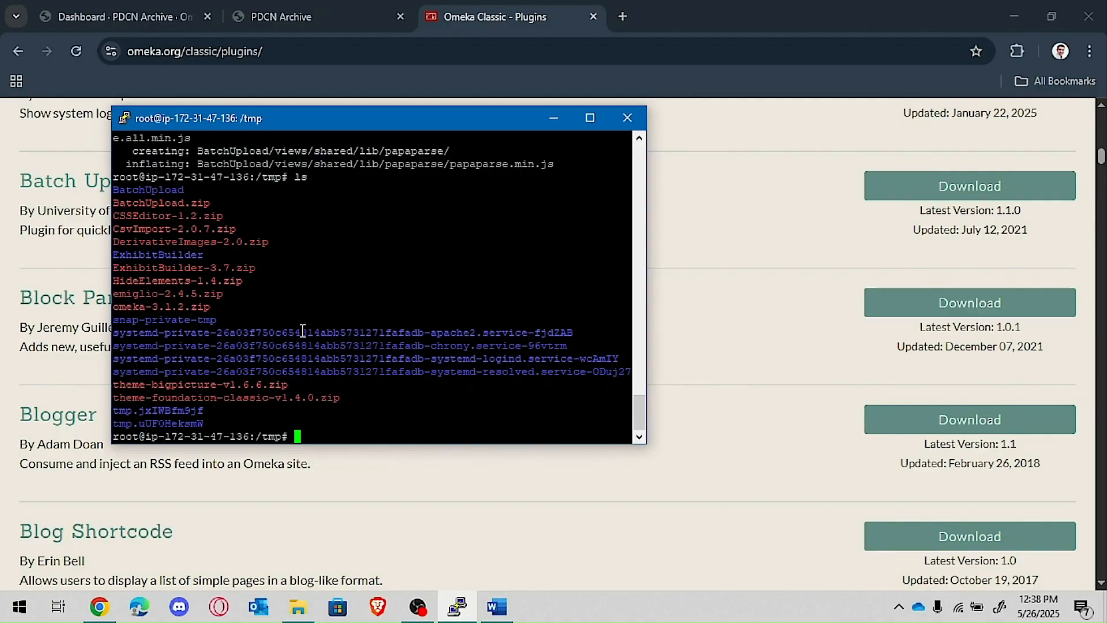
Step: In the Word instructions, remove .zip from BatchUpload in the step 4 mv command and copy the corrected line
key(alt+Tab)
key(alt+Tab)
key(Tab)
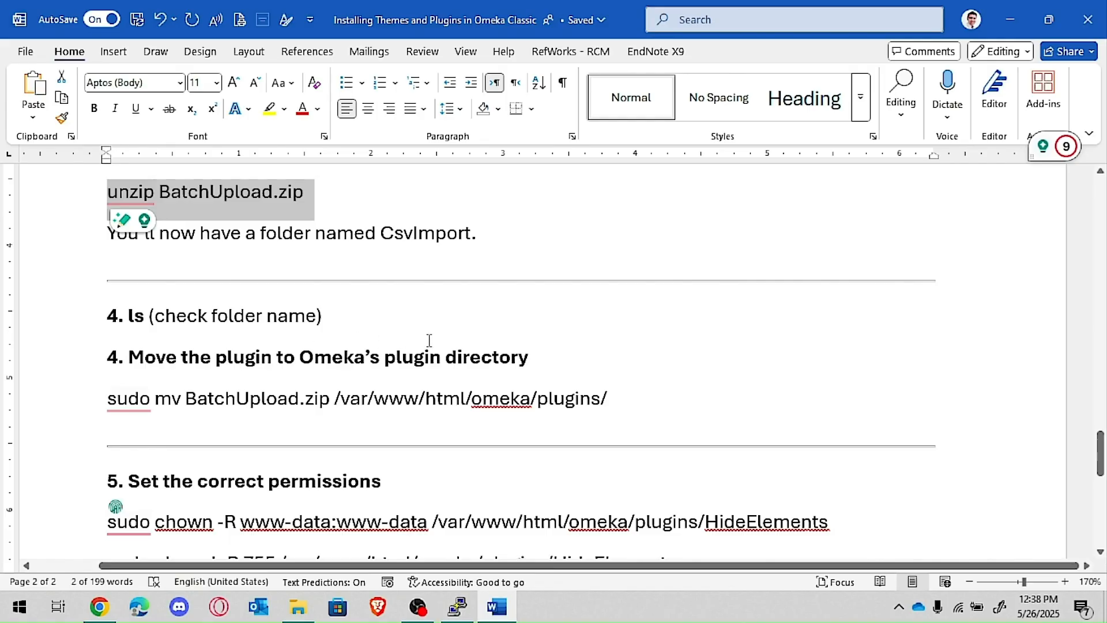
click(75, 406)
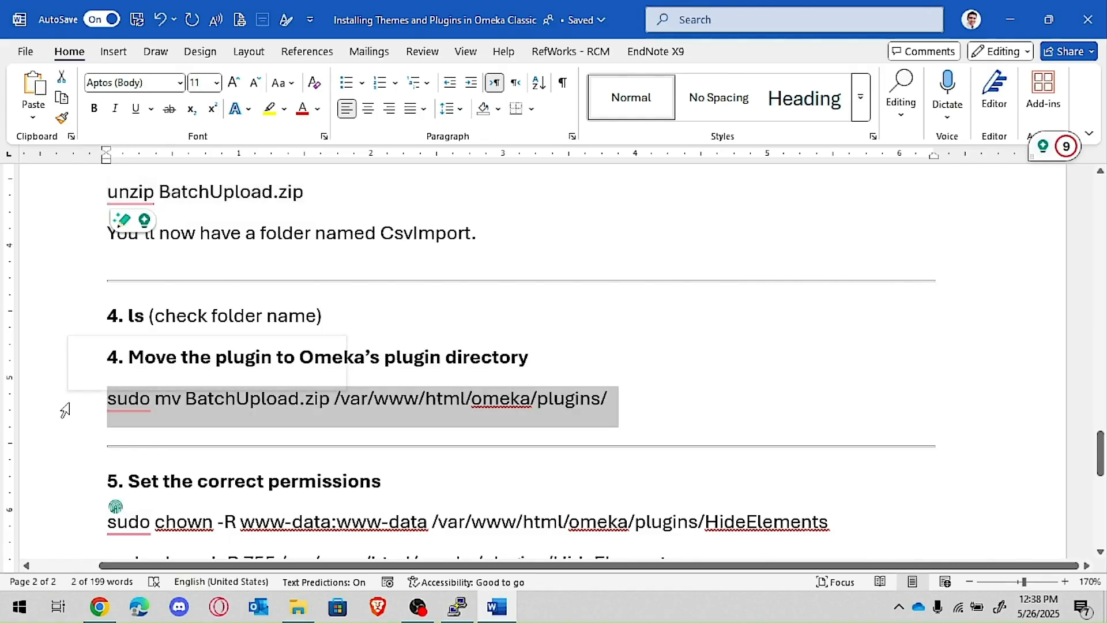
click(250, 425)
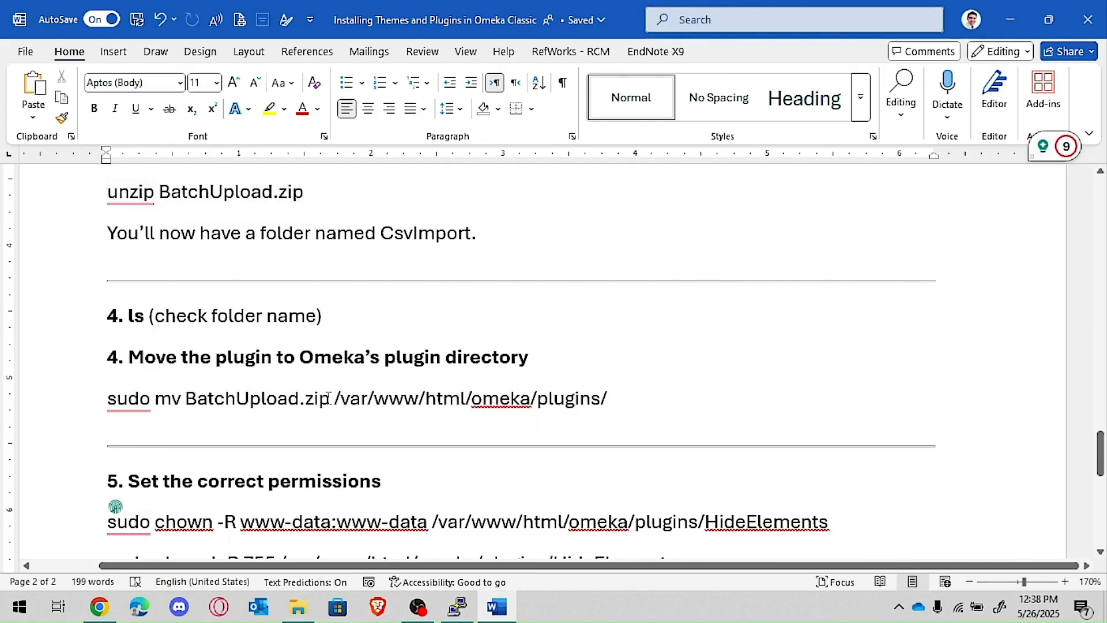
key(BackSpace)
key(BackSpace)
key(BackSpace)
key(BackSpace)
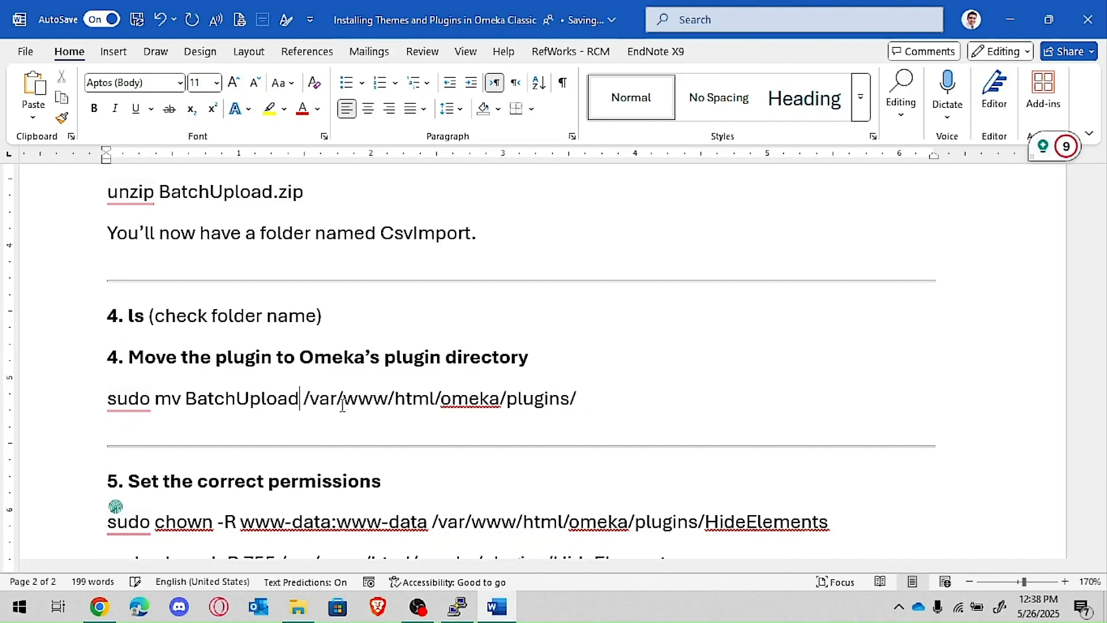
click(54, 413)
key(ctrl+c)
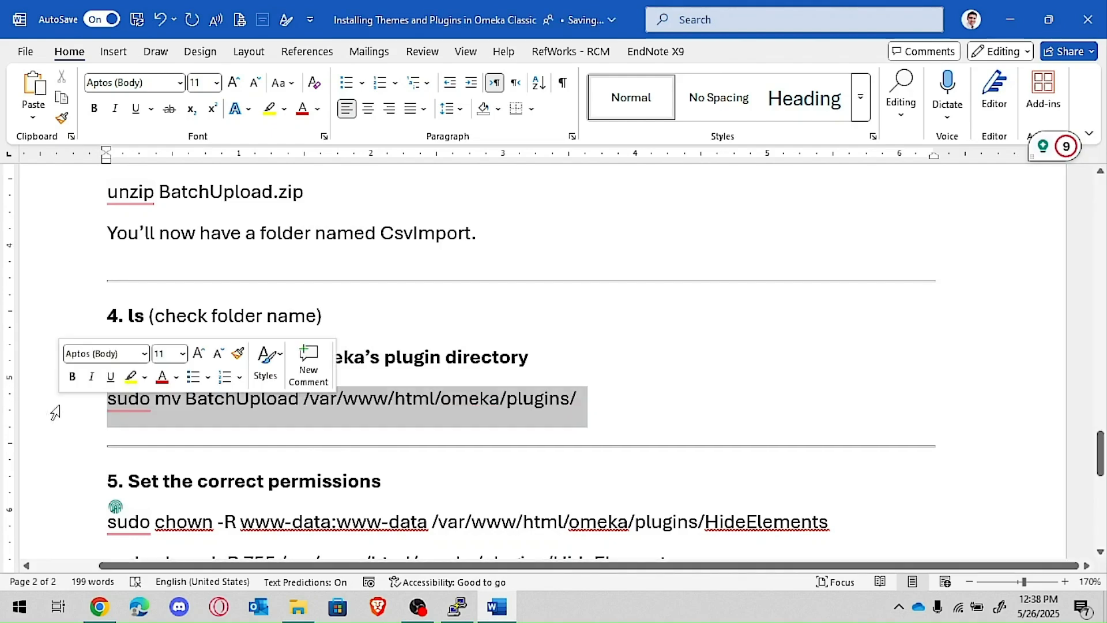
Step: In the SSH terminal, move the BatchUpload folder to /var/www/html/omeka/plugins/ by running the copied sudo mv command
key(alt+Tab)
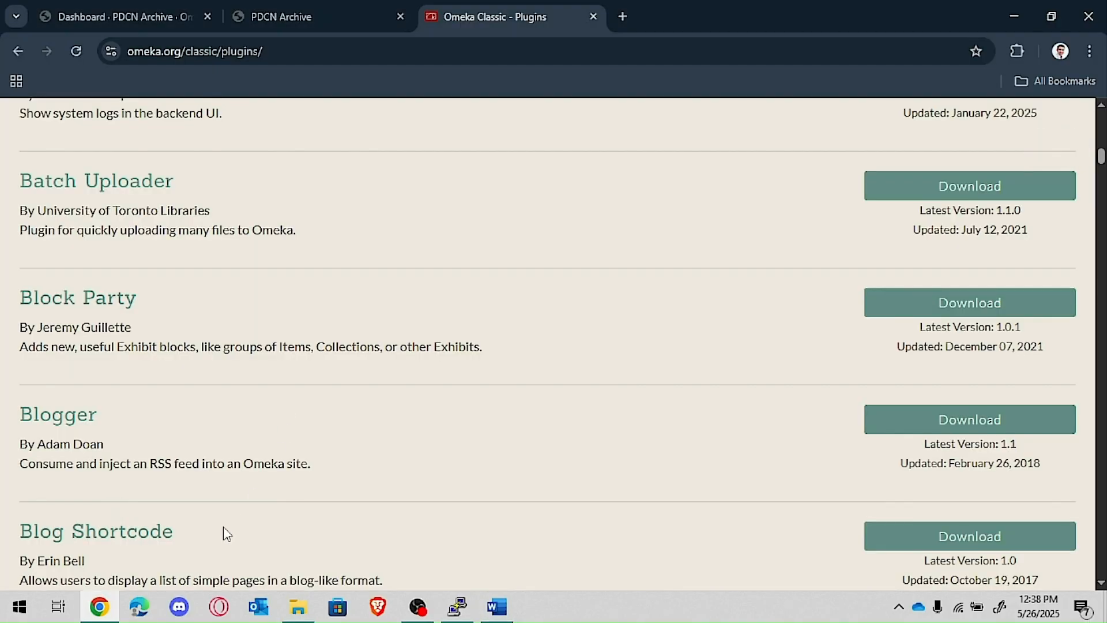
key(alt+Tab)
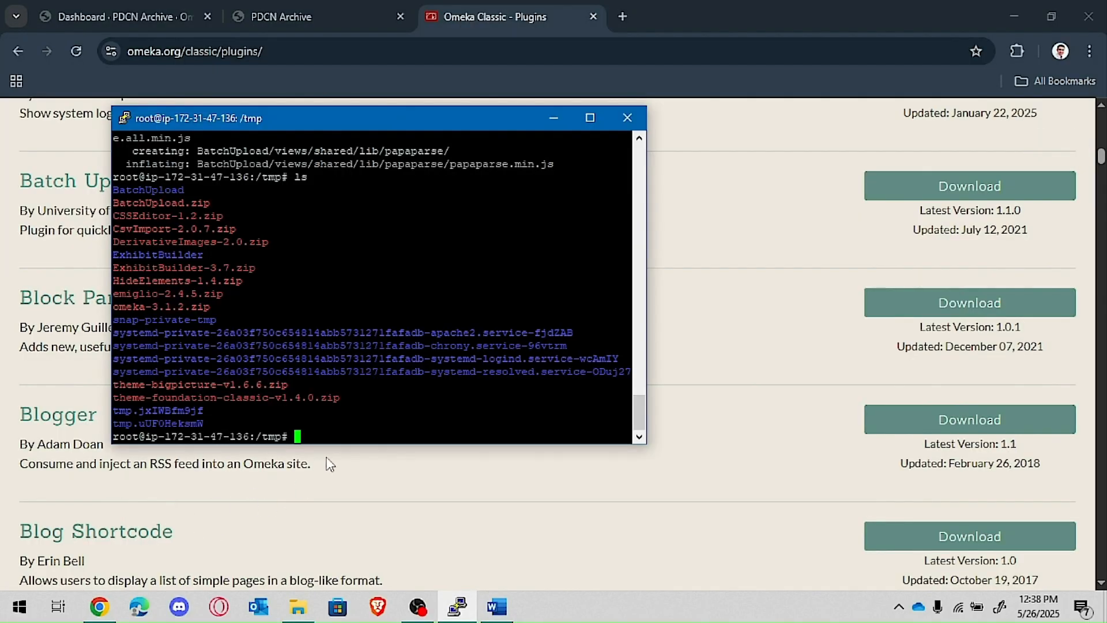
right_click(333, 433)
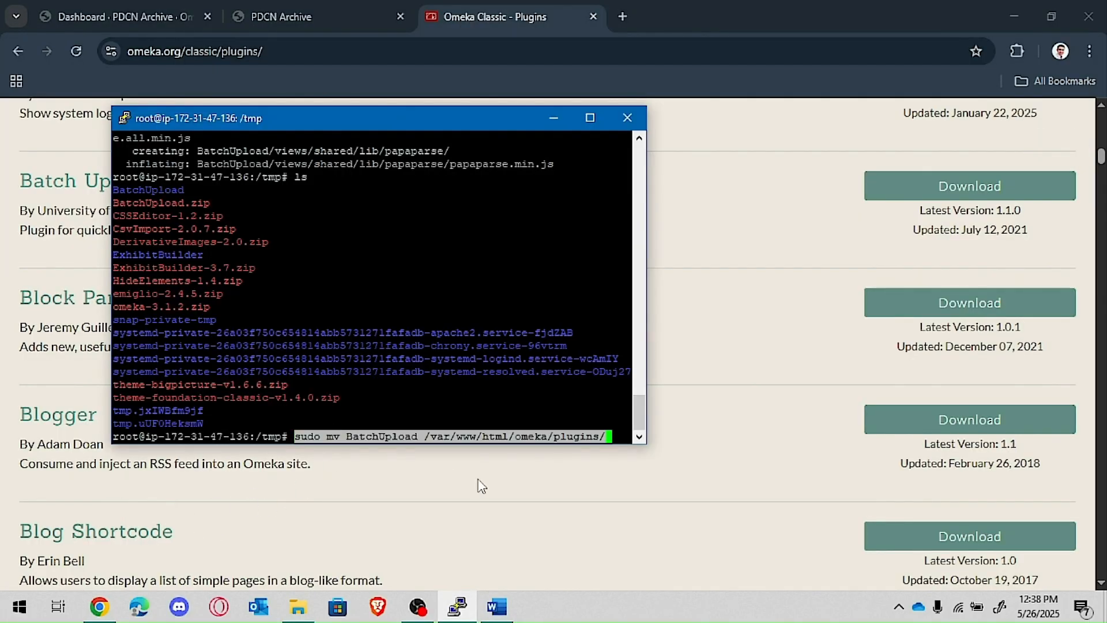
key(Return)
Step: Back in the Word instructions, replace HideElements with BatchUpload in the step 5 chown and chmod commands
key(alt+Tab)
key(alt+Tab)
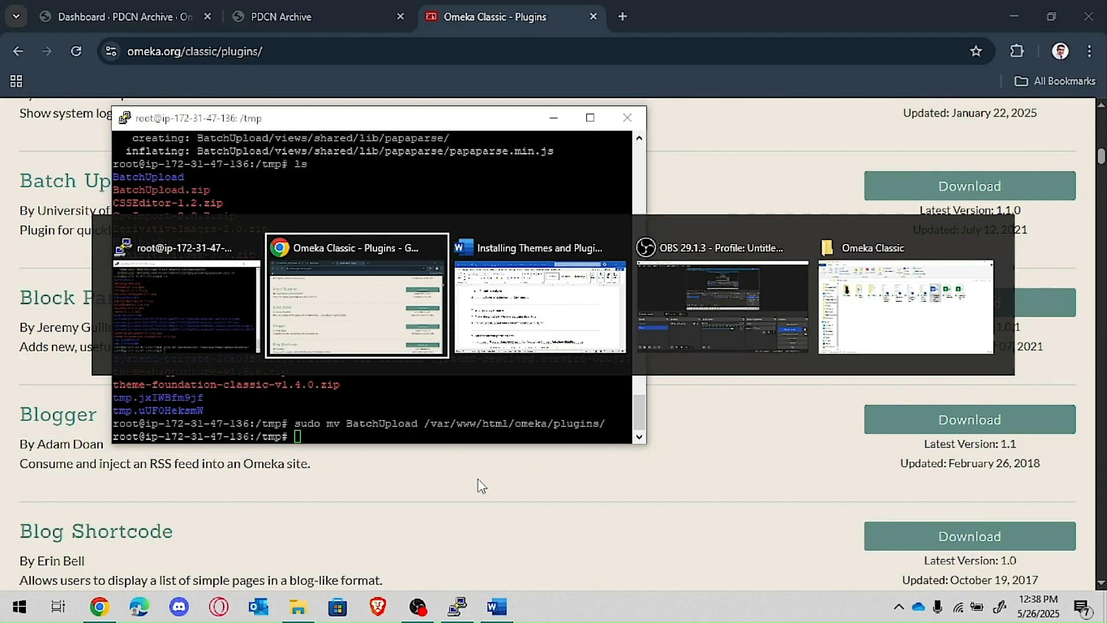
scroll(323, 430, down, 1)
scroll(324, 430, down, 2)
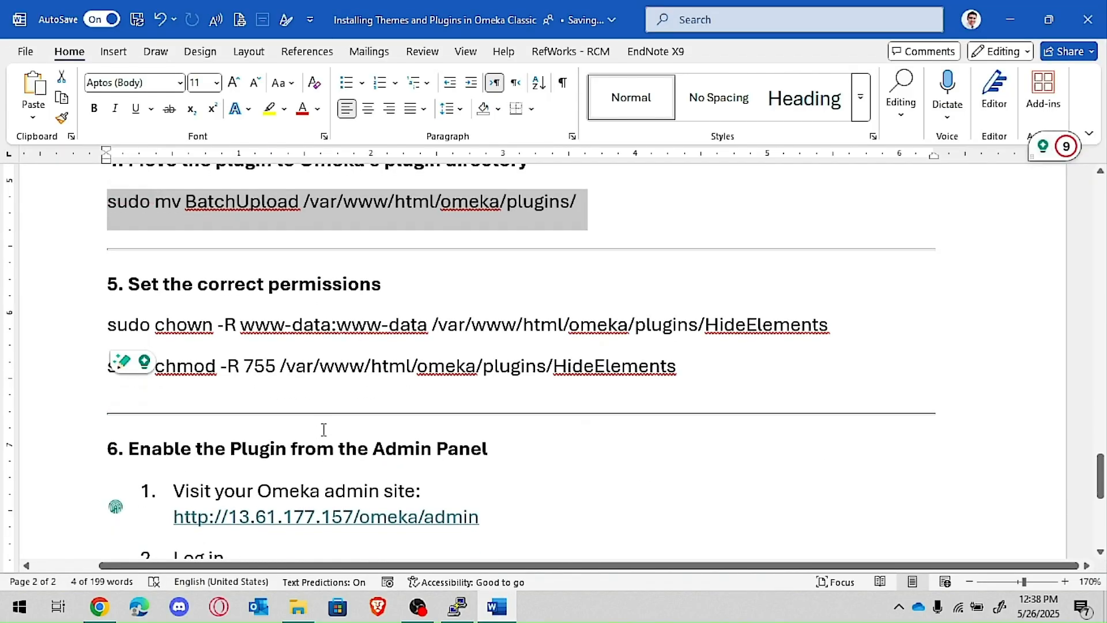
click(299, 202)
drag(299, 202, 186, 200)
key(ctrl+c)
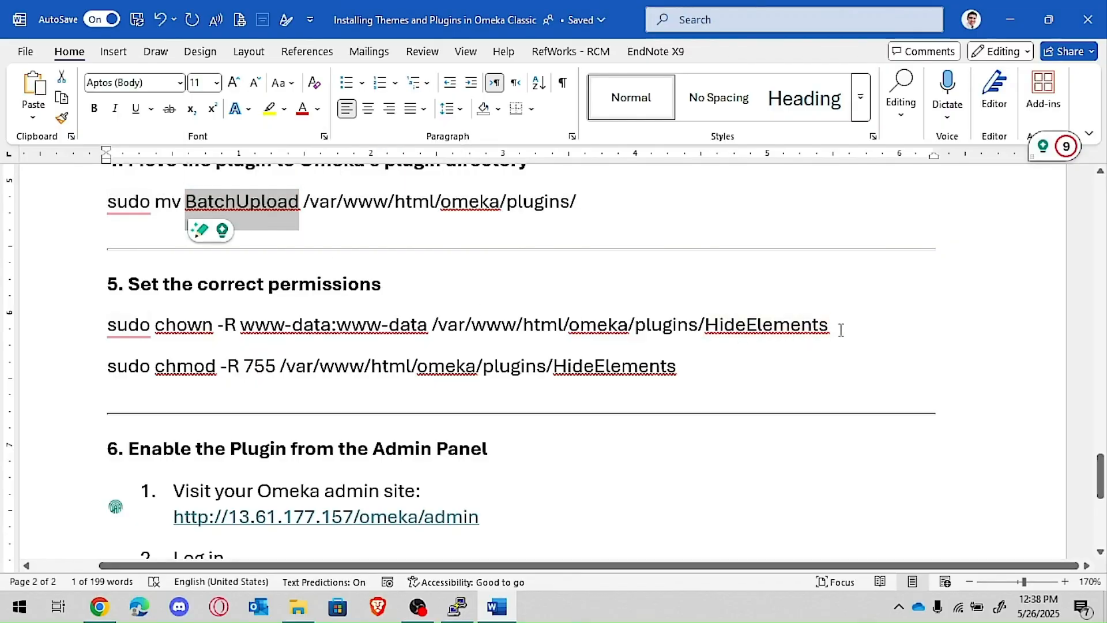
drag(840, 324, 711, 326)
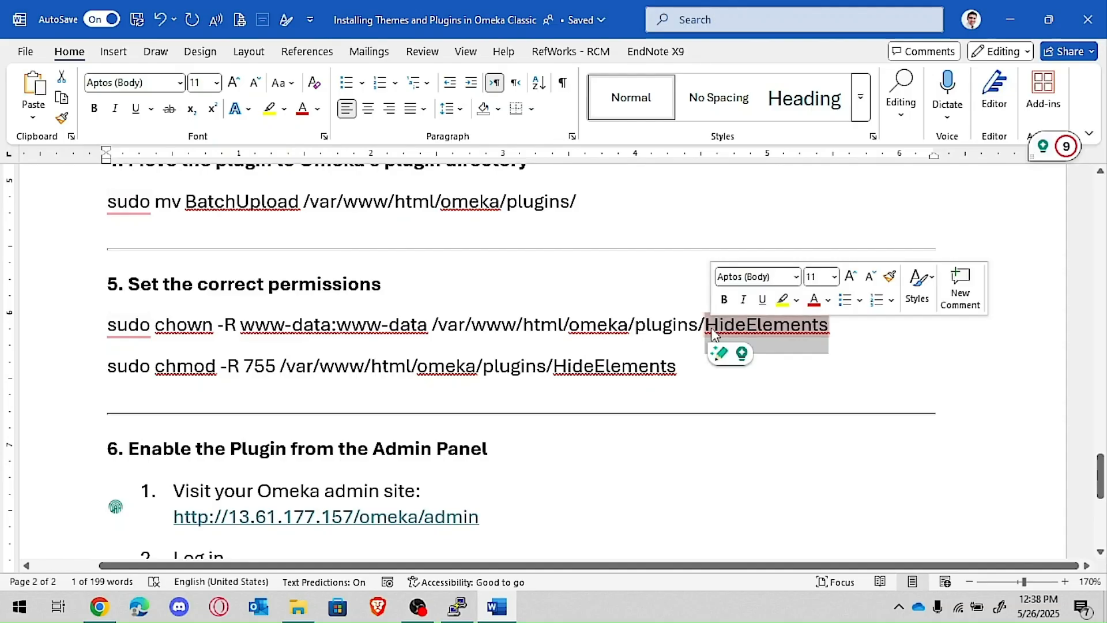
key(ctrl+v)
drag(682, 366, 552, 366)
key(ctrl+v)
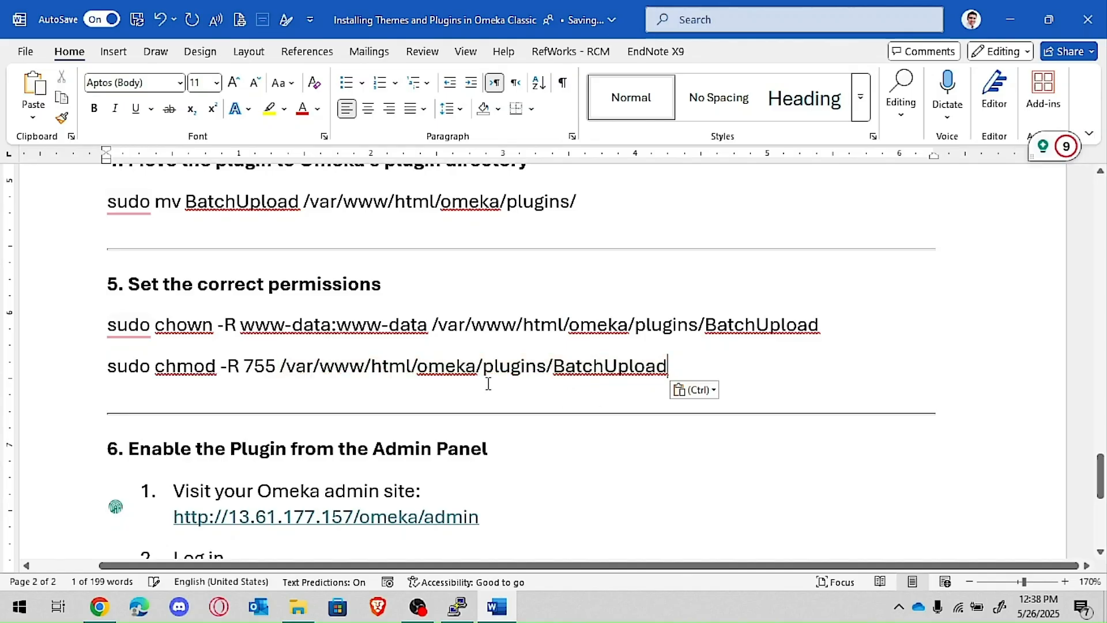
Step: Copy the step 5 chown and chmod lines from the Word instructions and run them in the SSH terminal to set the BatchUpload folder's permissions
drag(68, 326, 67, 367)
key(ctrl+c)
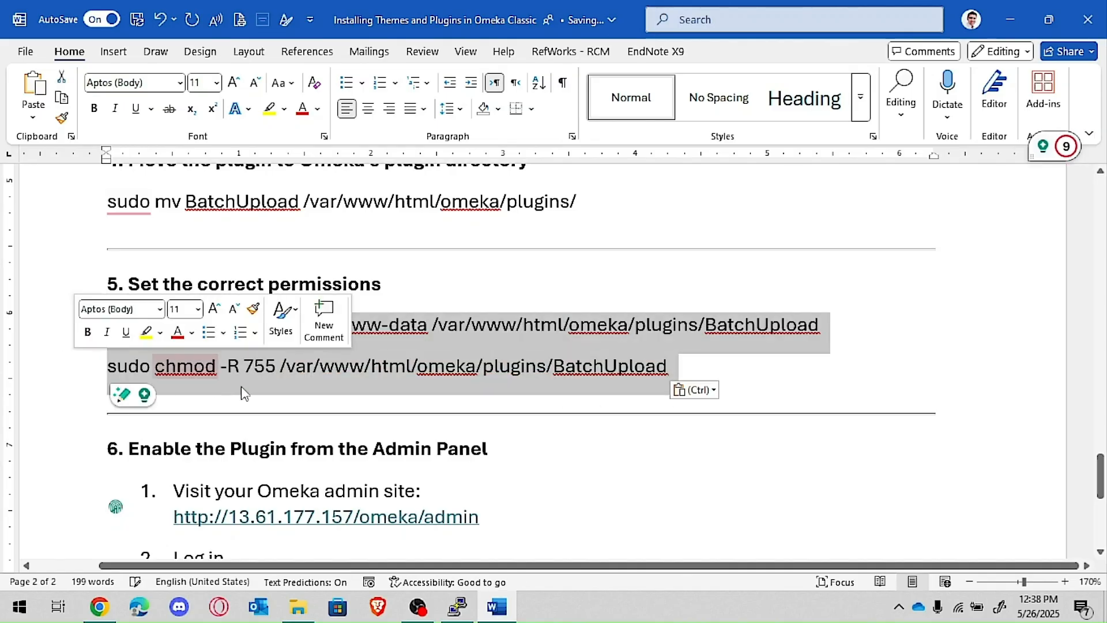
key(alt+Tab)
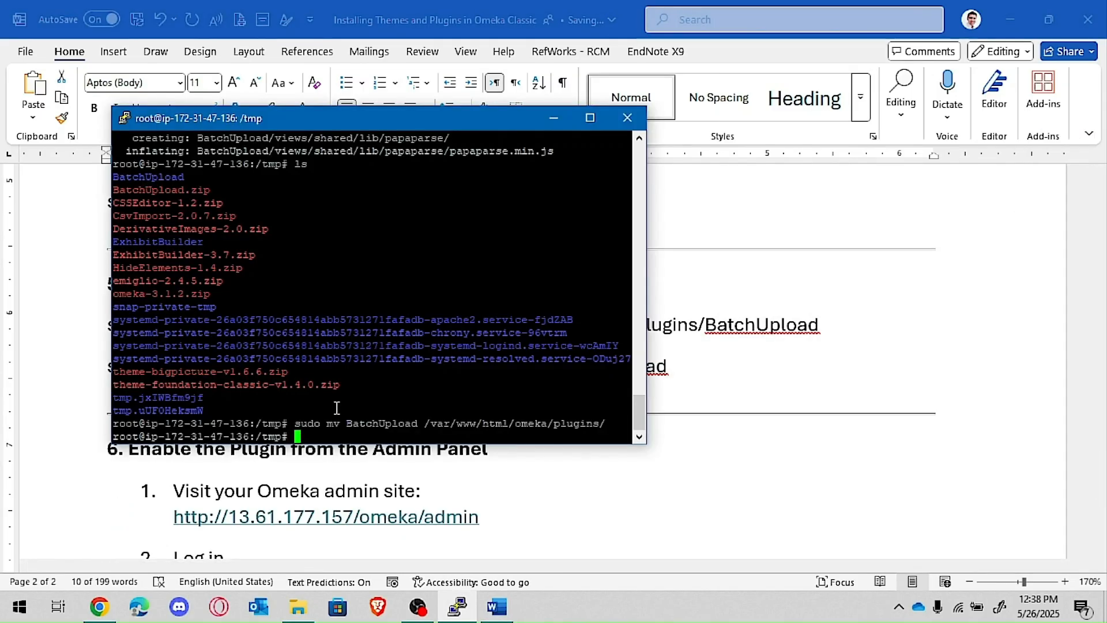
right_click(315, 429)
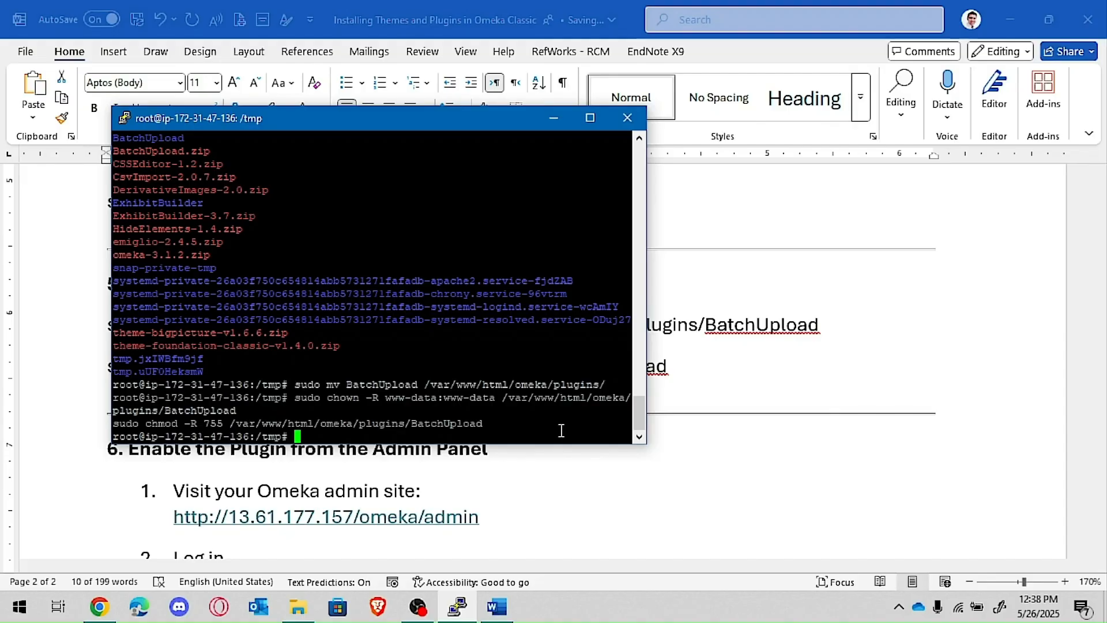
Step: Switch to Chrome and, in the Omeka admin site's plugin list, install the Batch Uploader plugin and make sure it is activated
key(alt+Tab)
scroll(561, 431, down, 3)
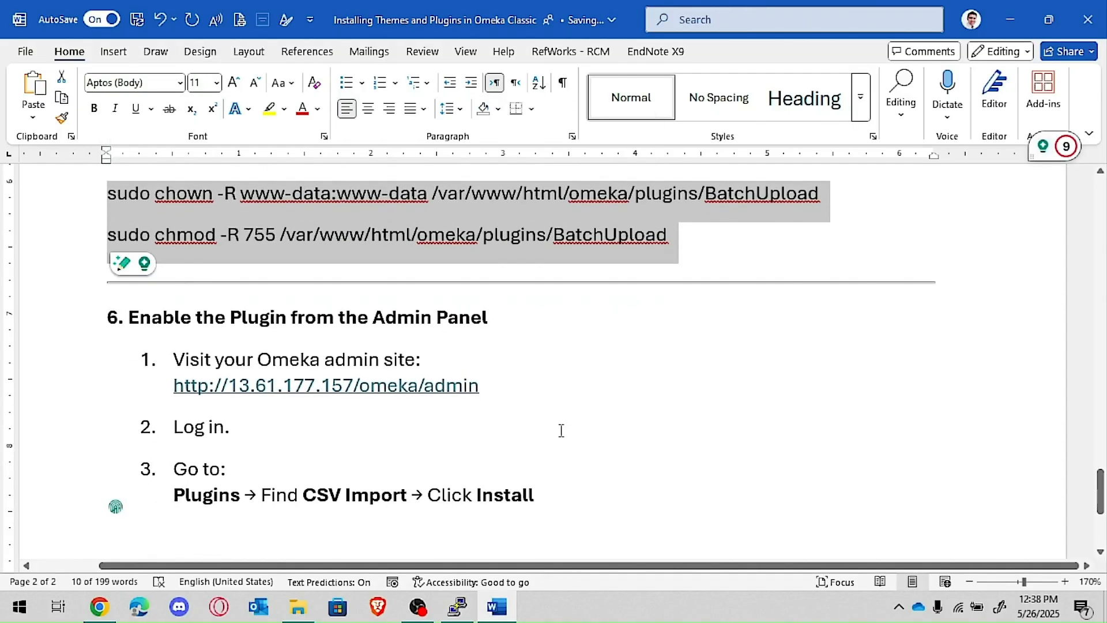
key(alt+Tab)
key(alt+Tab)
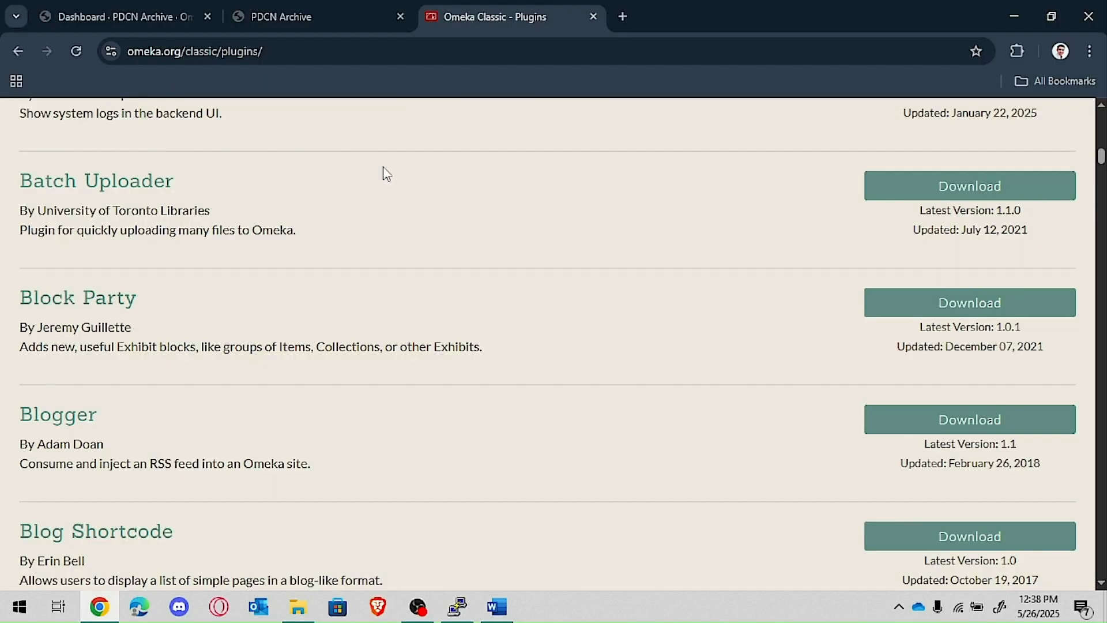
click(106, 17)
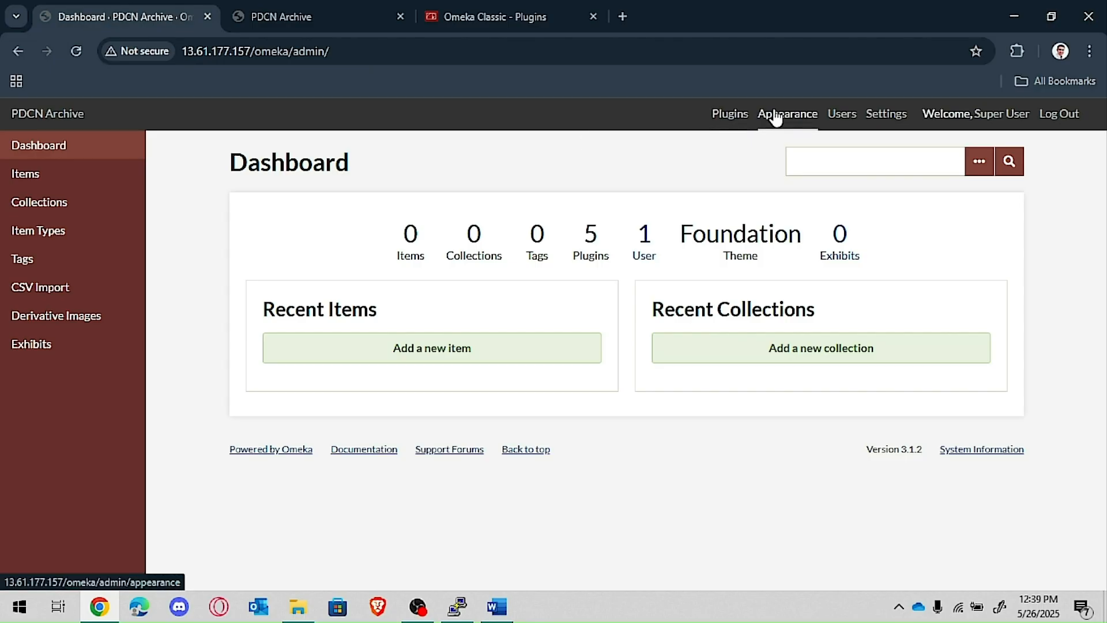
click(733, 117)
scroll(421, 484, down, 10)
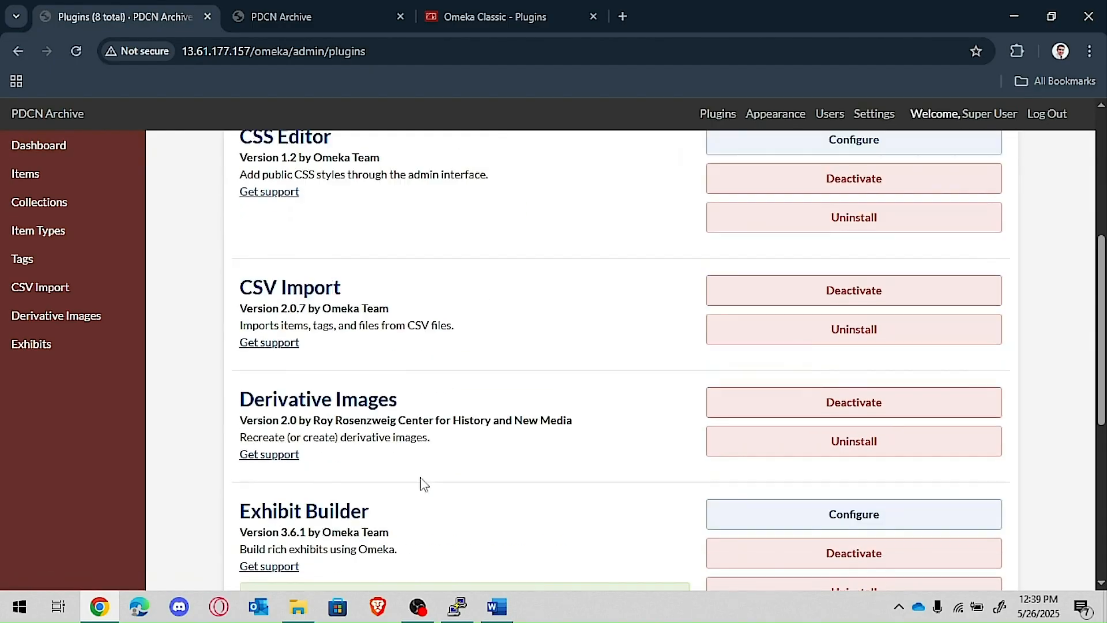
scroll(424, 484, down, 2)
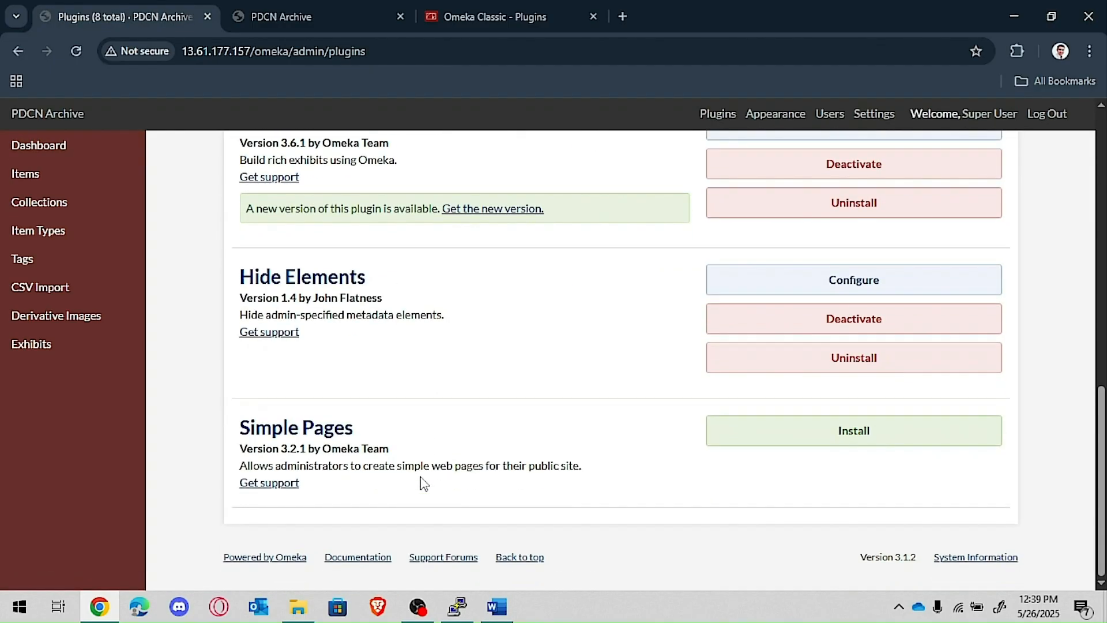
scroll(425, 483, up, 9)
scroll(425, 483, up, 3)
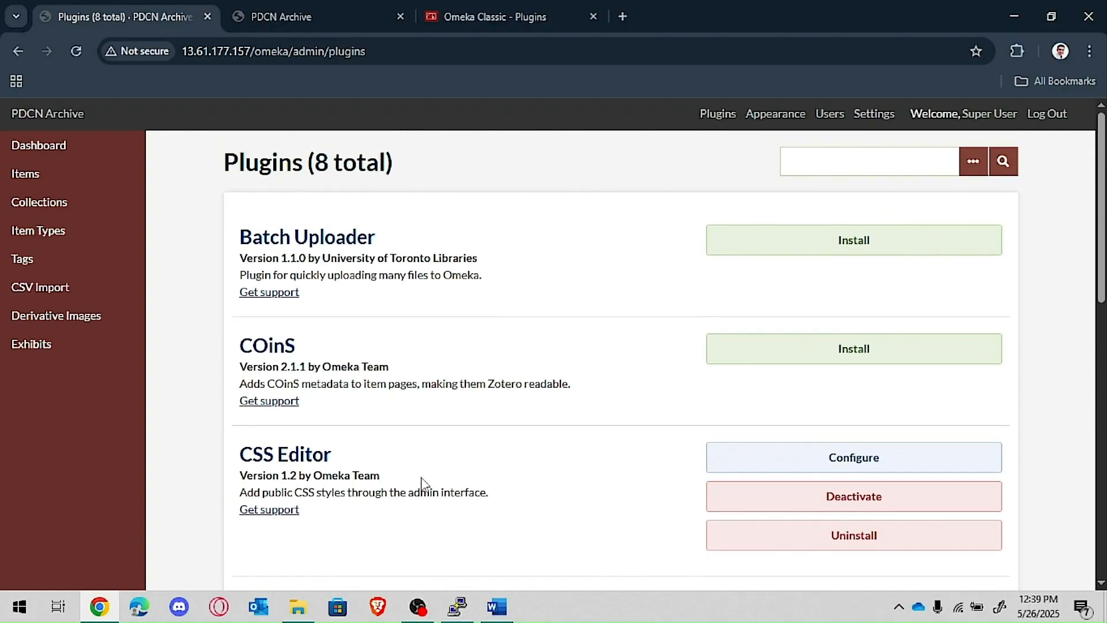
click(759, 242)
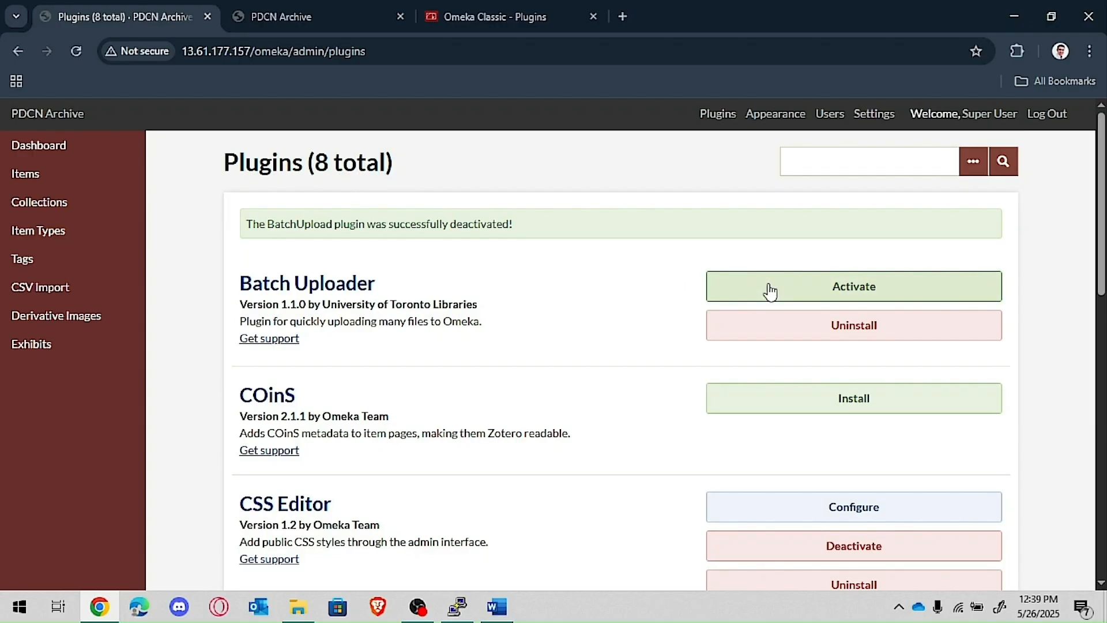
click(770, 292)
Step: Examine the Batch Upload section of the Omeka admin site, including the new job form, the mapping templates and the jobs list
click(75, 382)
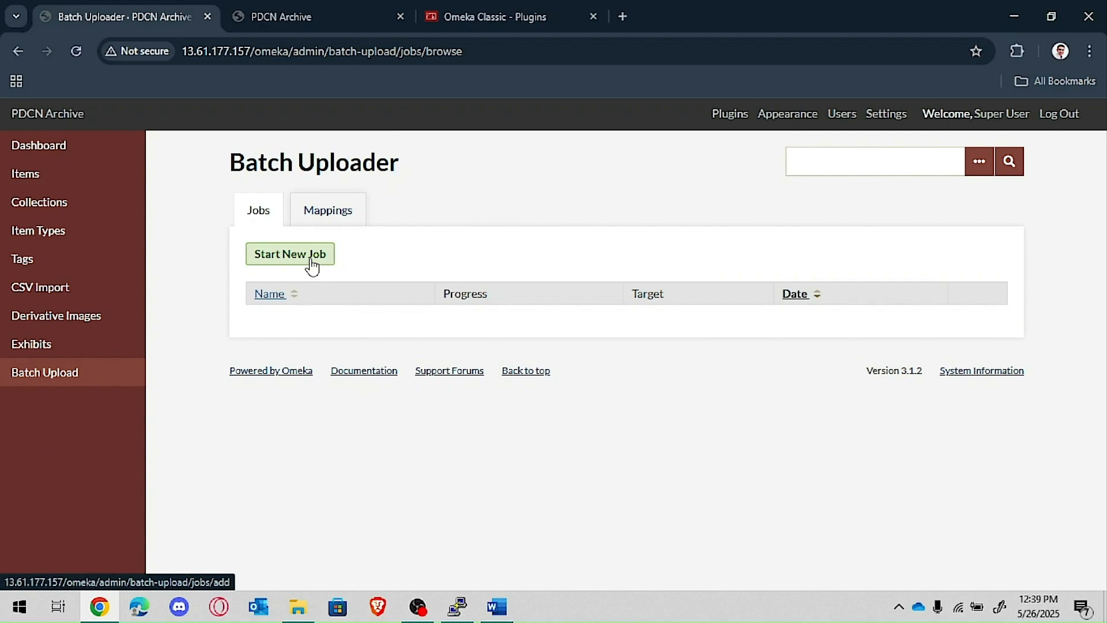
click(312, 266)
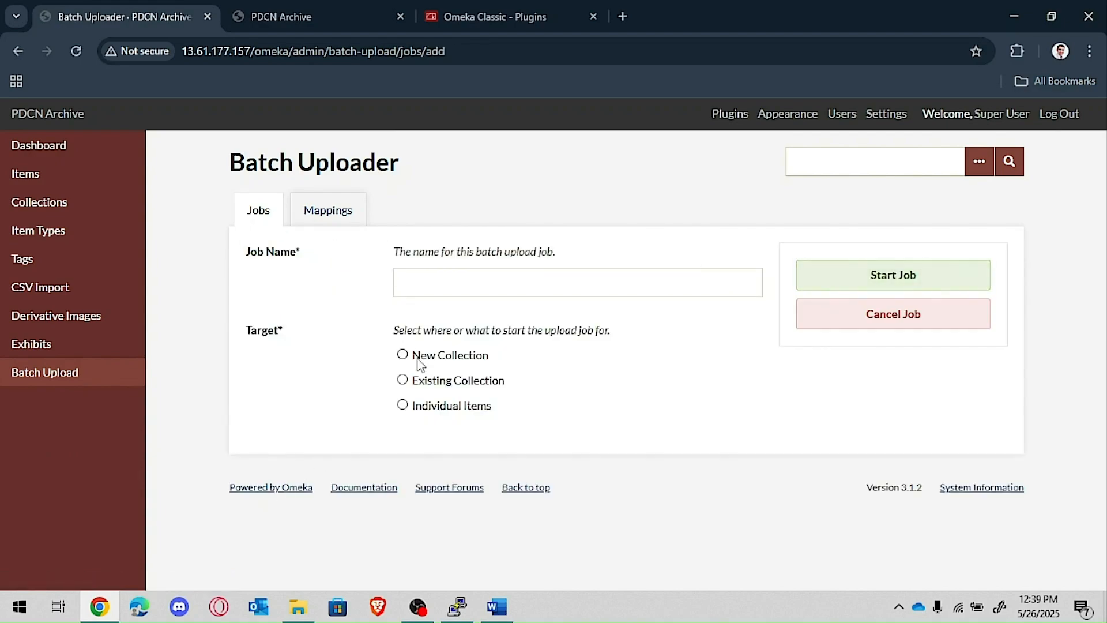
click(332, 212)
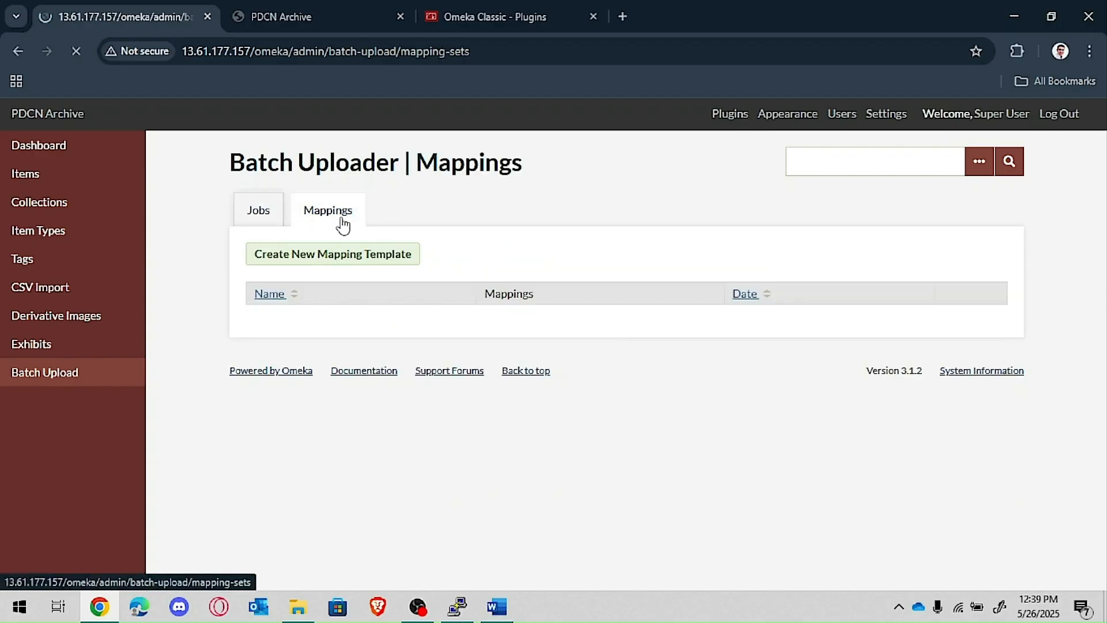
click(272, 225)
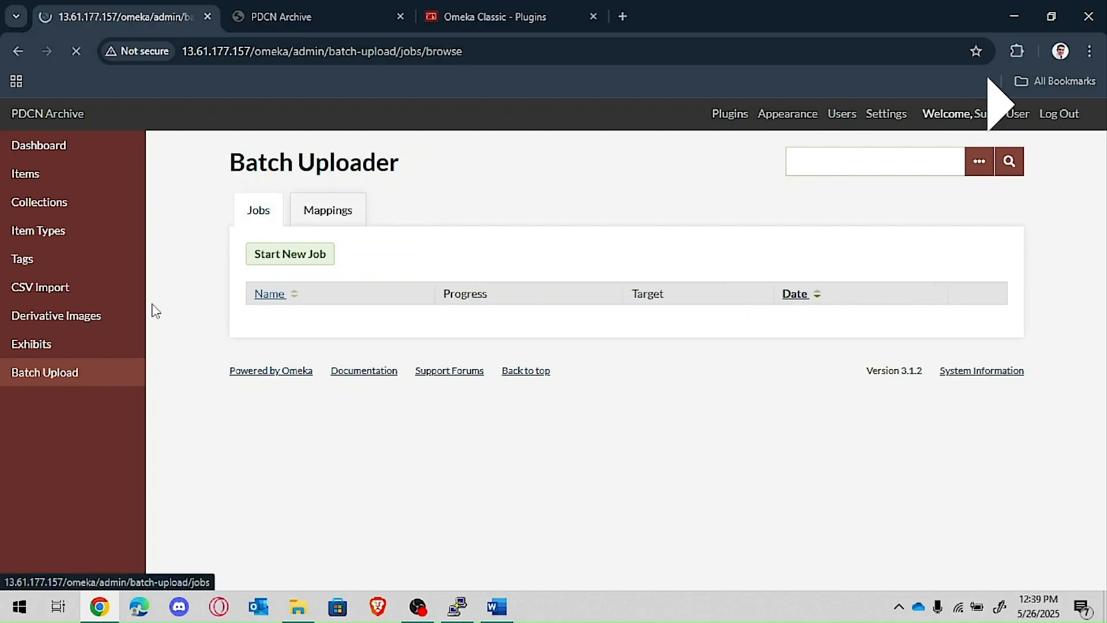
Step: Review the file and item settings of the CSV Import plugin, and return to the admin dashboard
click(60, 300)
scroll(482, 407, down, 8)
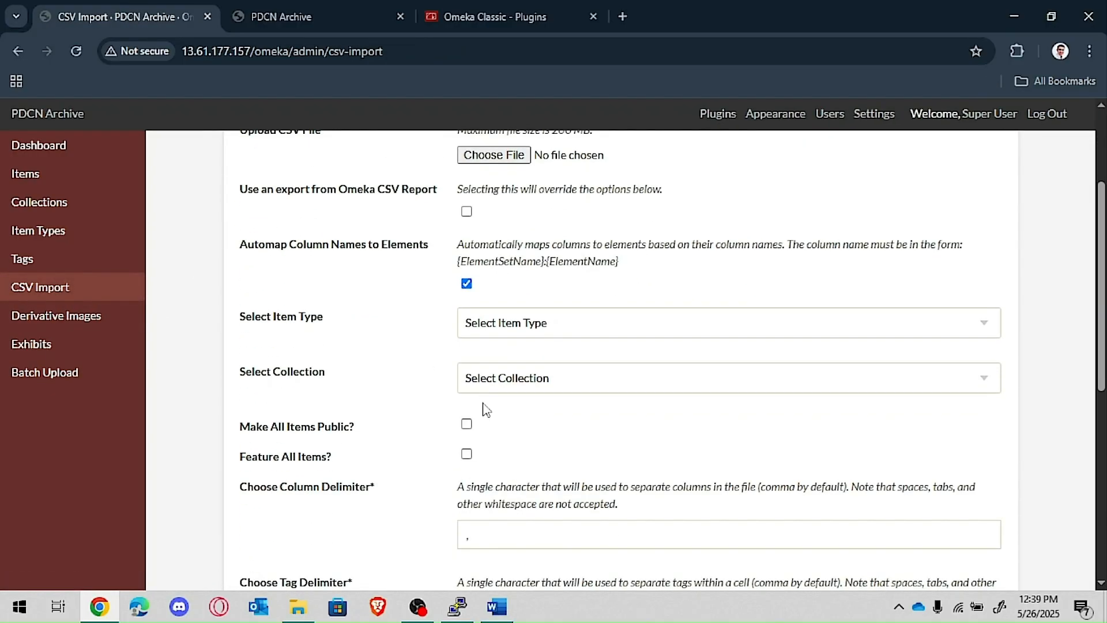
scroll(483, 407, down, 2)
scroll(484, 402, up, 8)
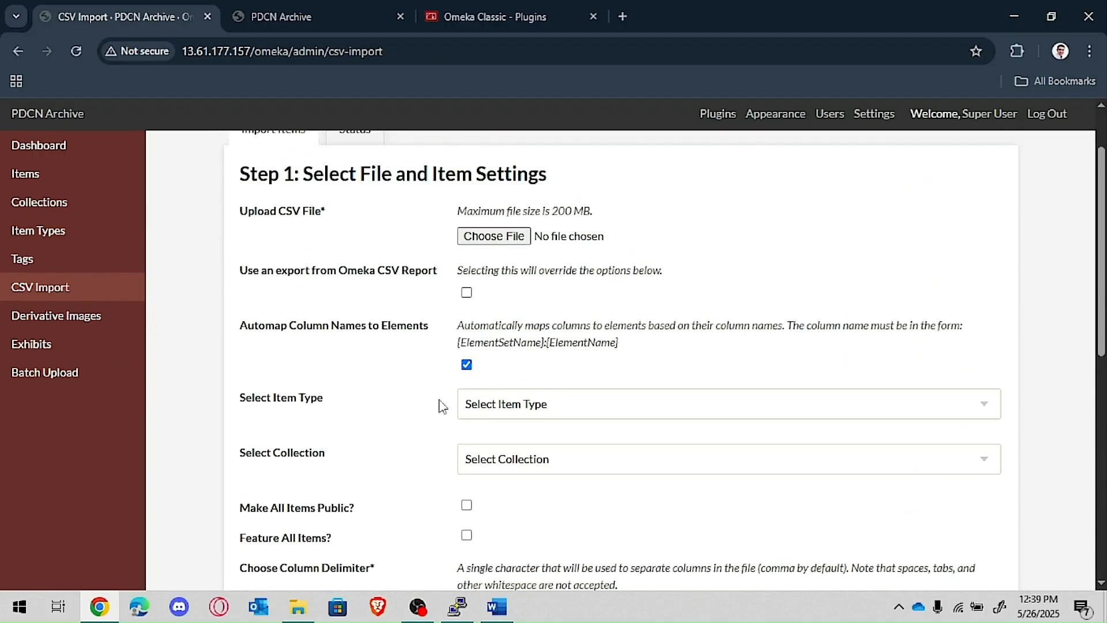
click(15, 145)
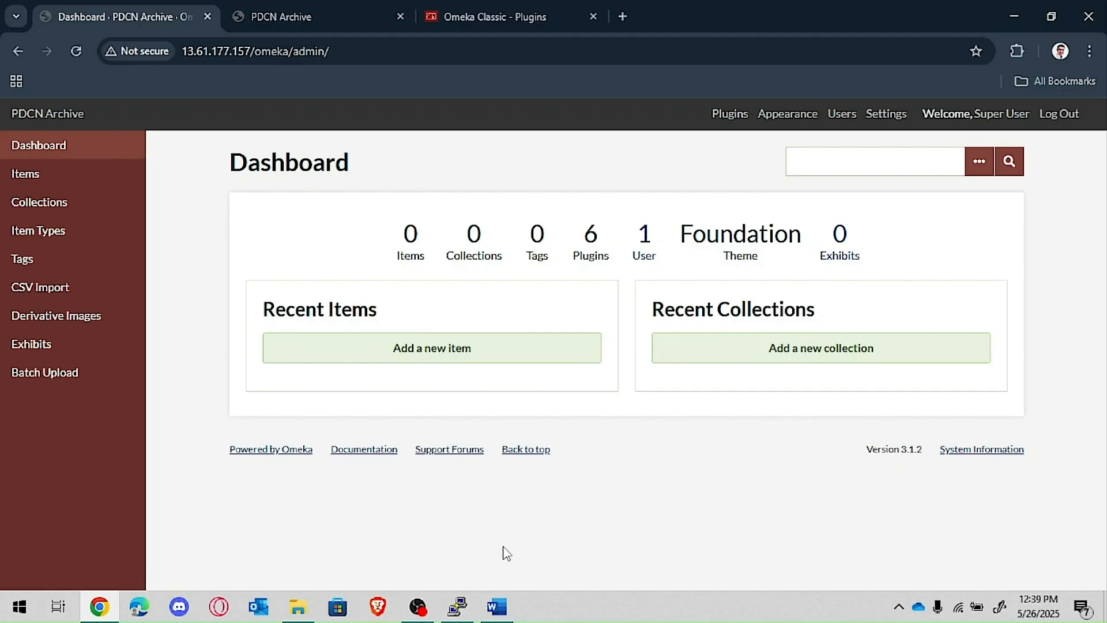
Step: In the SSH terminal, clear the screen, exit the root shell and exit the ubuntu session to close the server connection
click(457, 606)
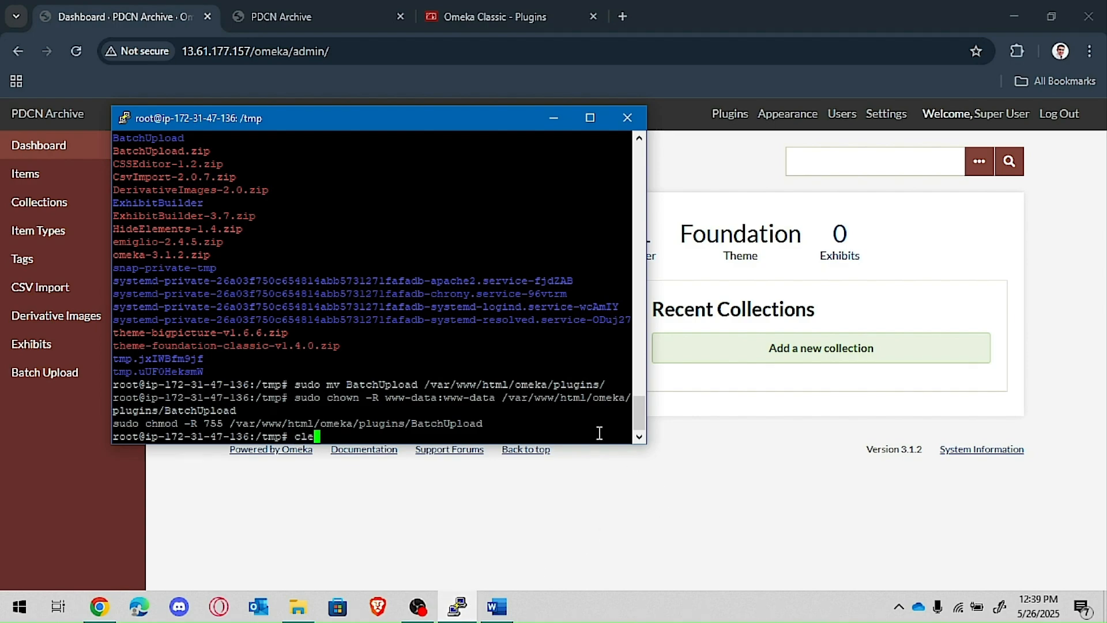
text(clear)
key(Return)
text(exi)
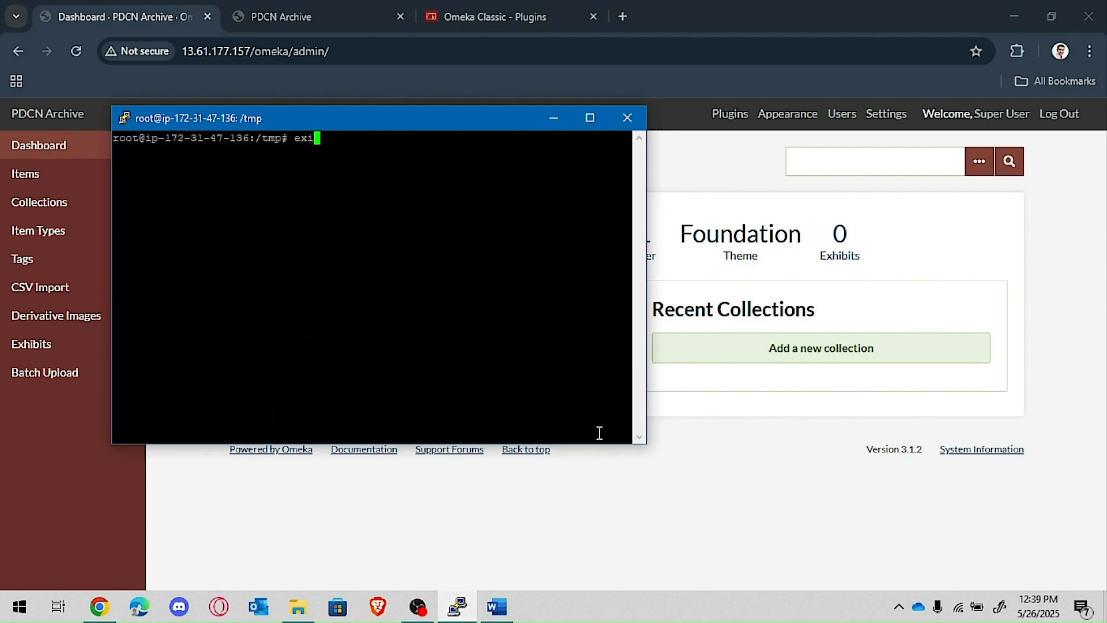
text(t)
key(Return)
text(exi)
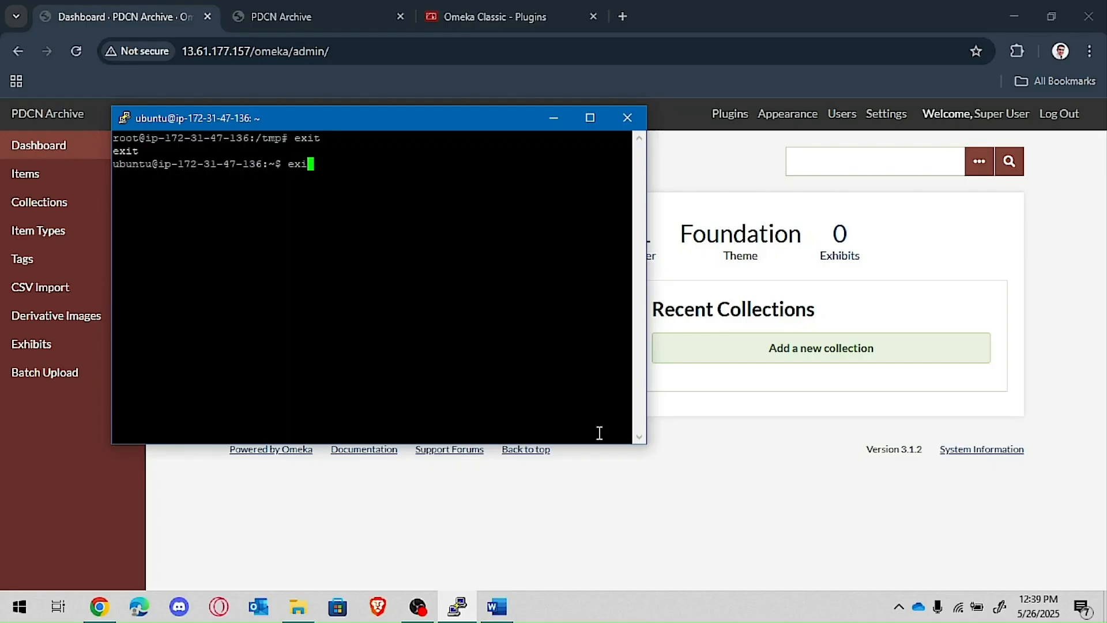
text(t)
key(Return)
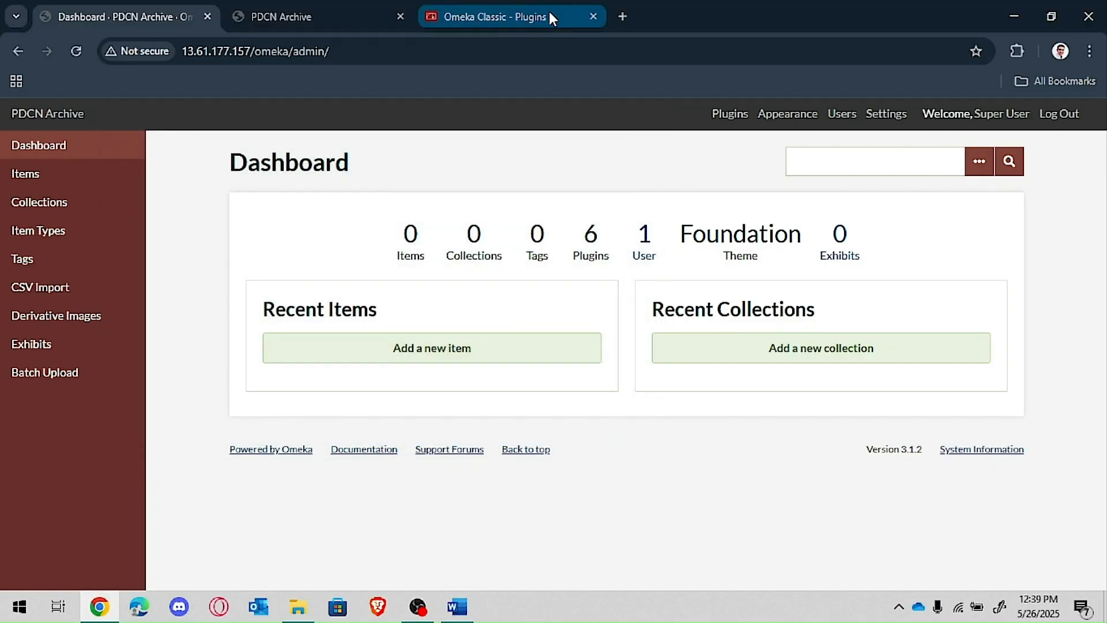
Step: Close the Omeka Classic plugins download page in Chrome and switch back to the Word instructions
click(549, 13)
click(592, 15)
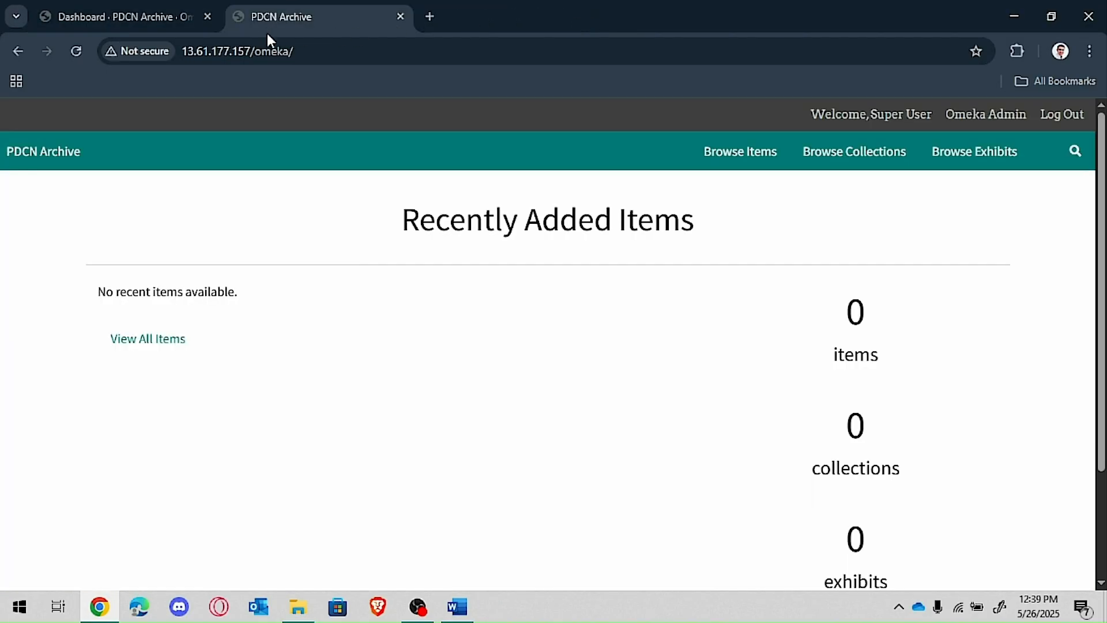
click(458, 606)
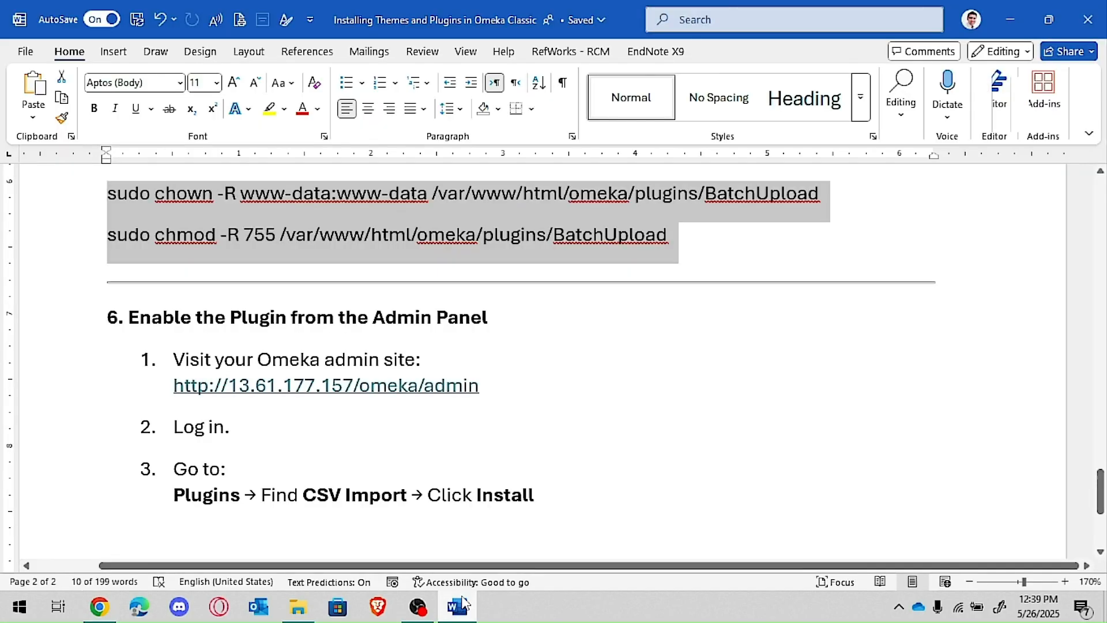